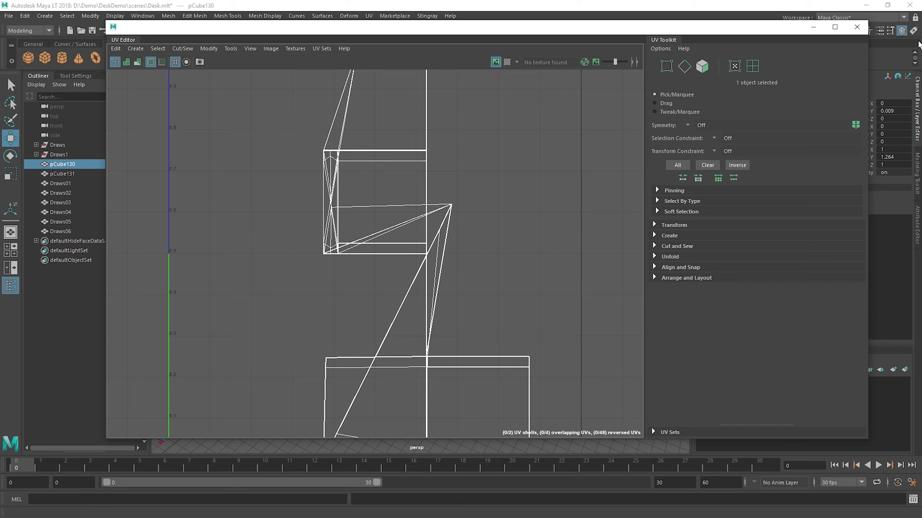
Step: Close the floating UV Editor window and switch the workspace to UV Editing
click(856, 28)
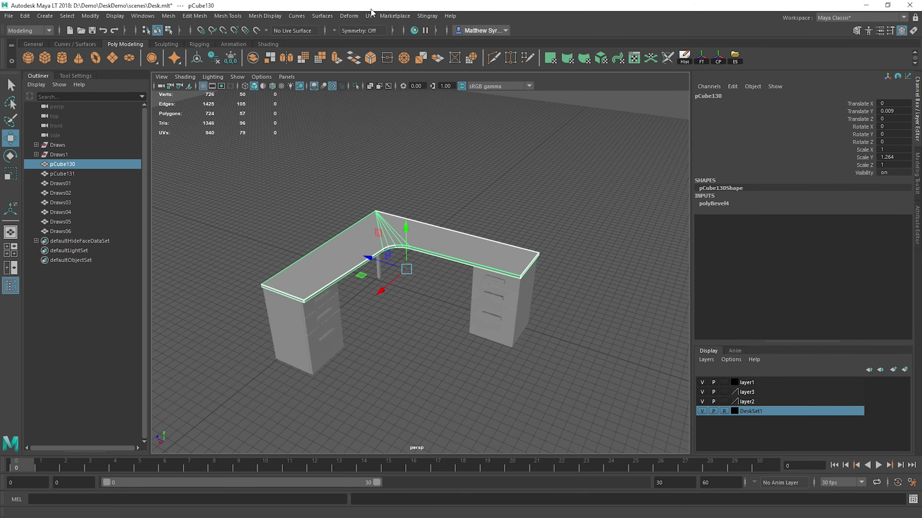
click(848, 18)
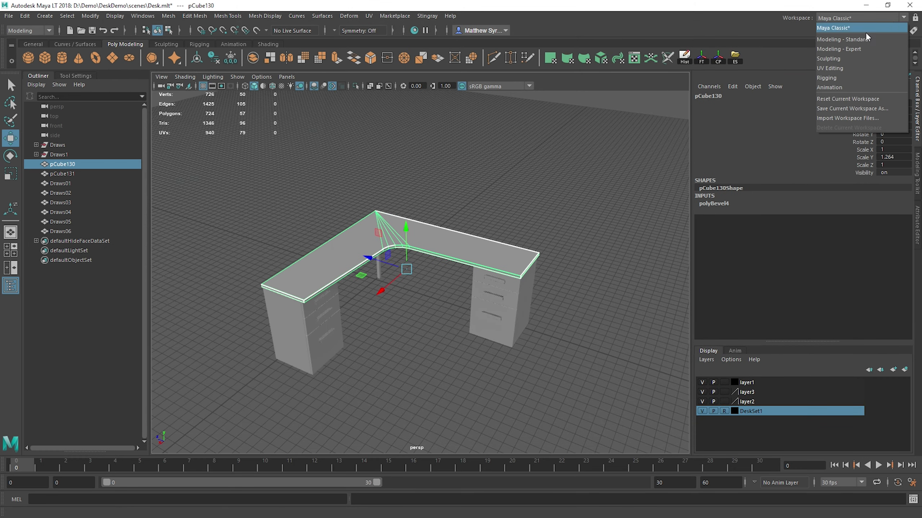
click(832, 66)
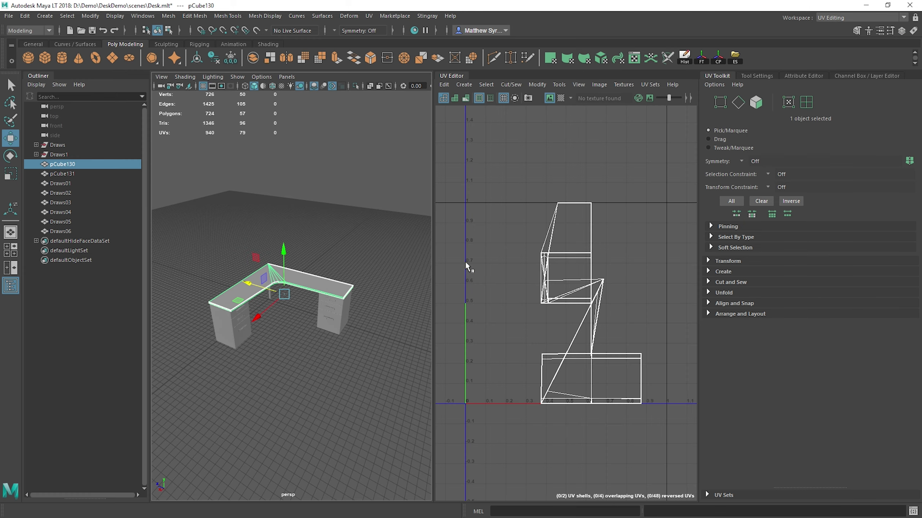
Step: Hide the Outliner to give the desk view and the UV Editor more room
alt+drag(309, 318, 266, 311)
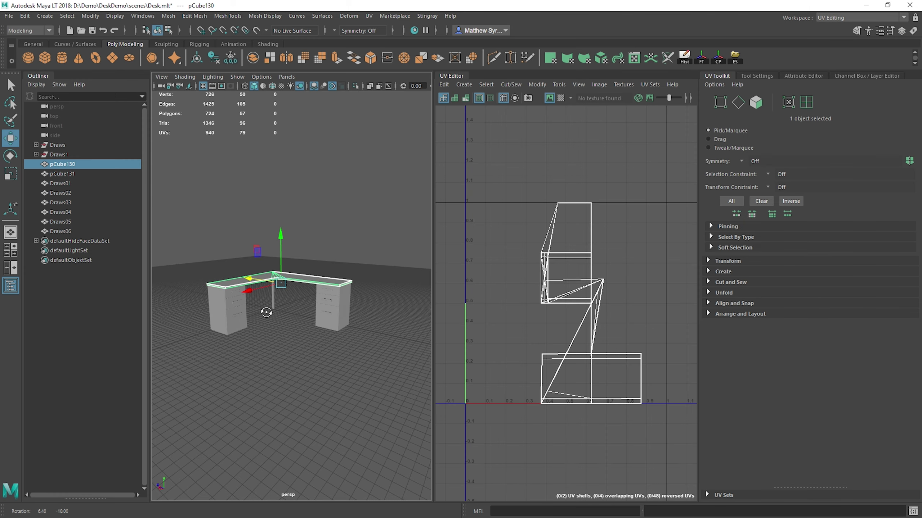
scroll(312, 308, up, 5)
scroll(312, 309, down, 2)
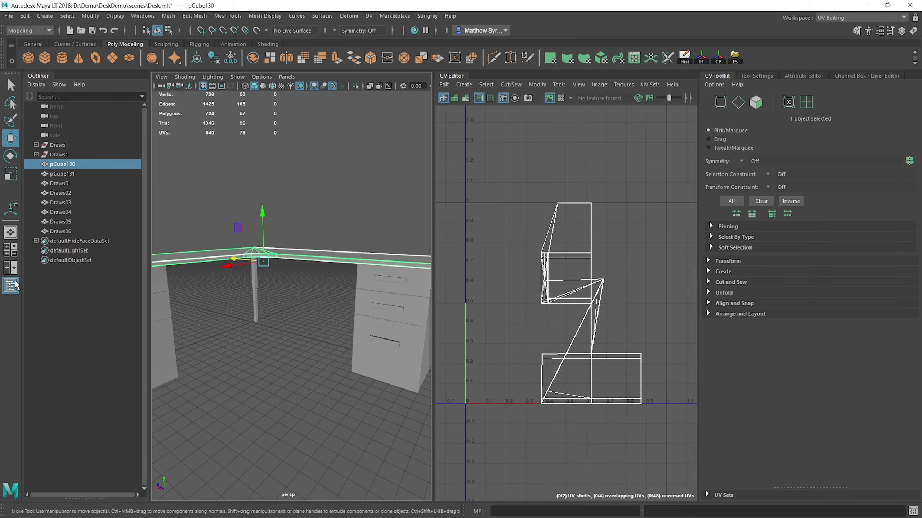
click(11, 286)
click(11, 286)
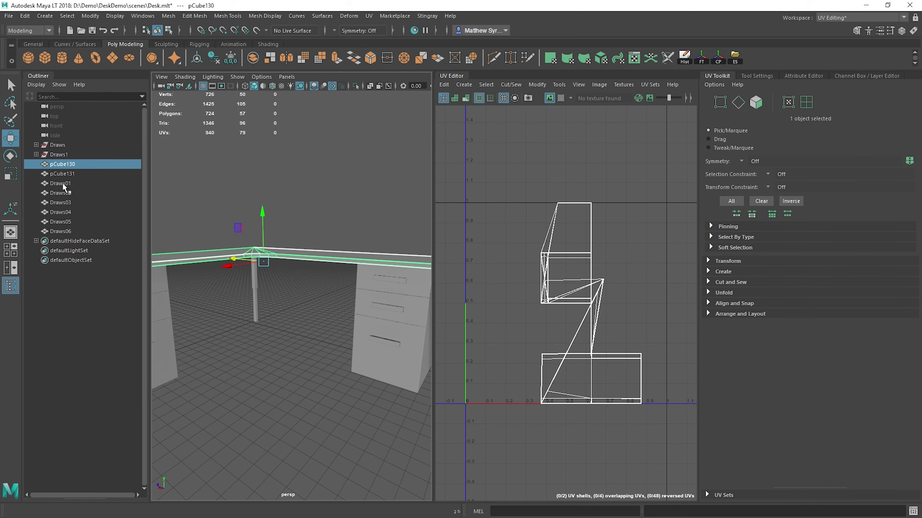
click(11, 286)
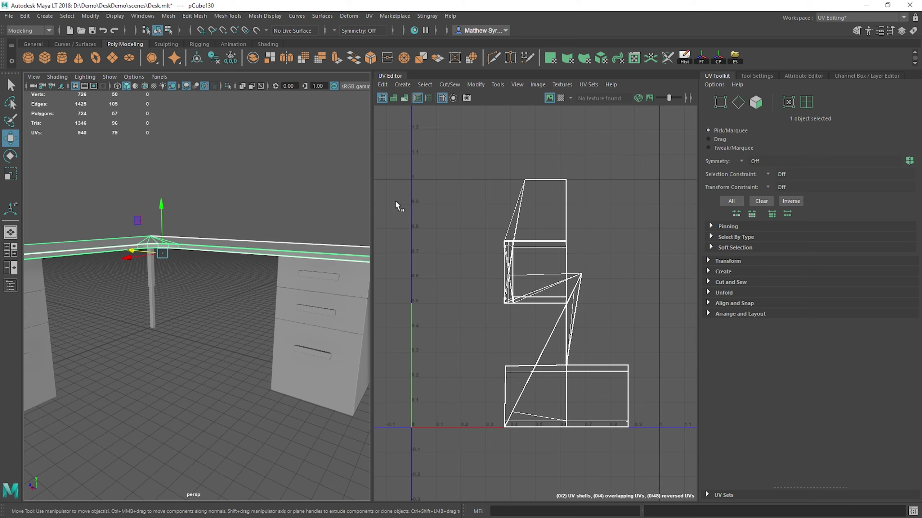
alt+drag(363, 210, 256, 218)
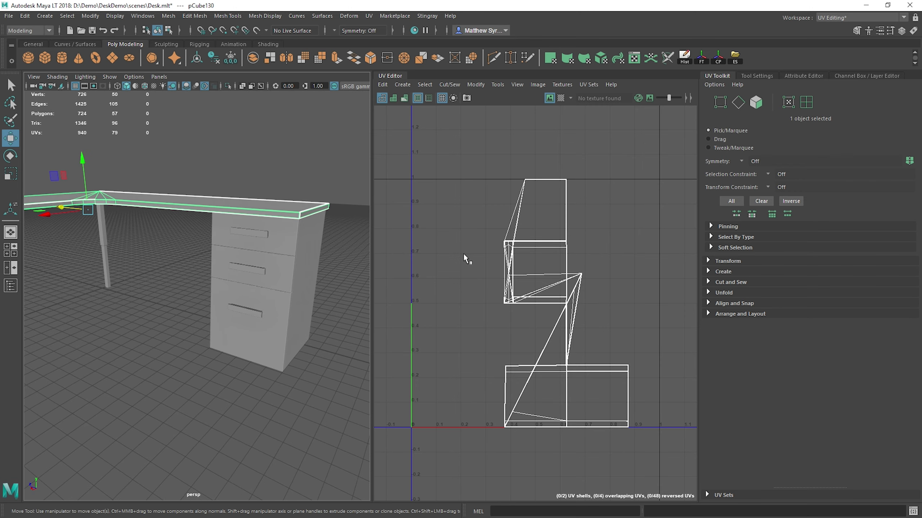
alt+middle_drag(600, 306, 612, 262)
alt+drag(191, 243, 217, 241)
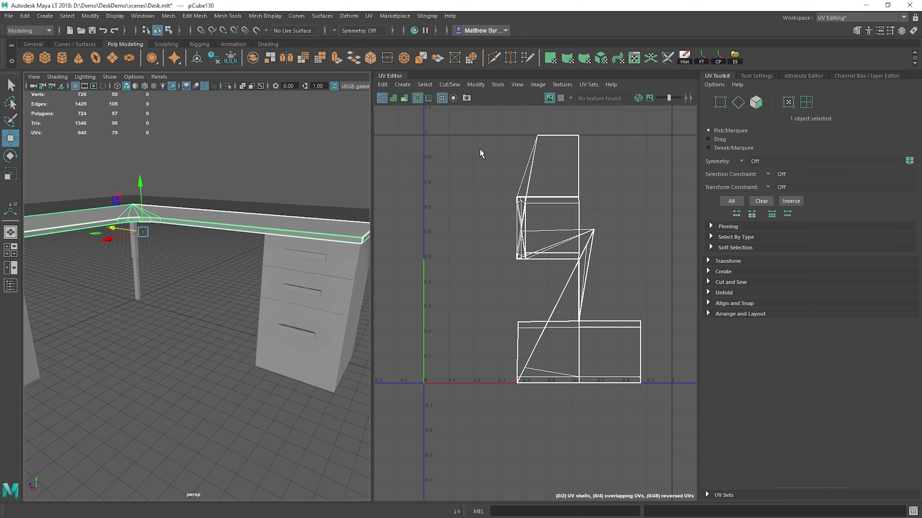
Step: Apply the checker map to the L-shaped tabletop to inspect its texture distortion
click(560, 98)
alt+drag(239, 253, 265, 230)
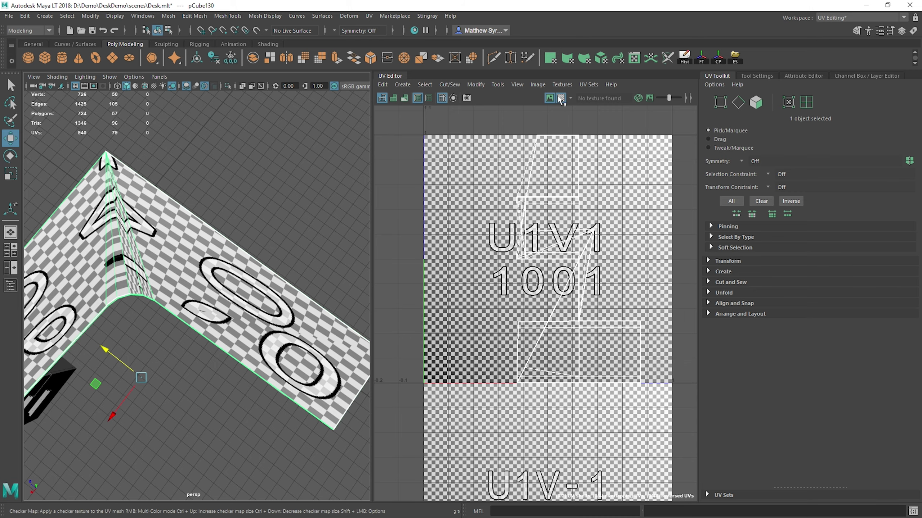
alt+drag(187, 292, 224, 271)
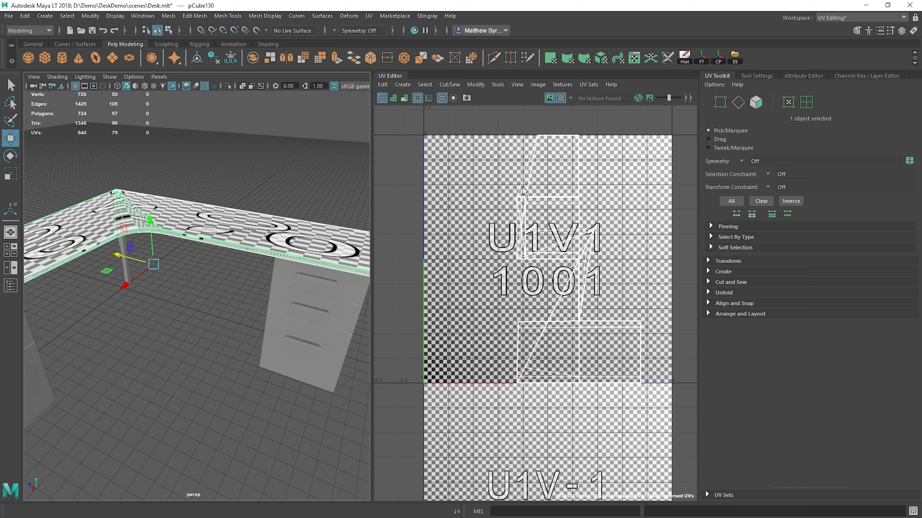
Step: Hide the background image in the UV Editor and shade the tabletop's UVs to identify overlapping and reversed areas
click(550, 98)
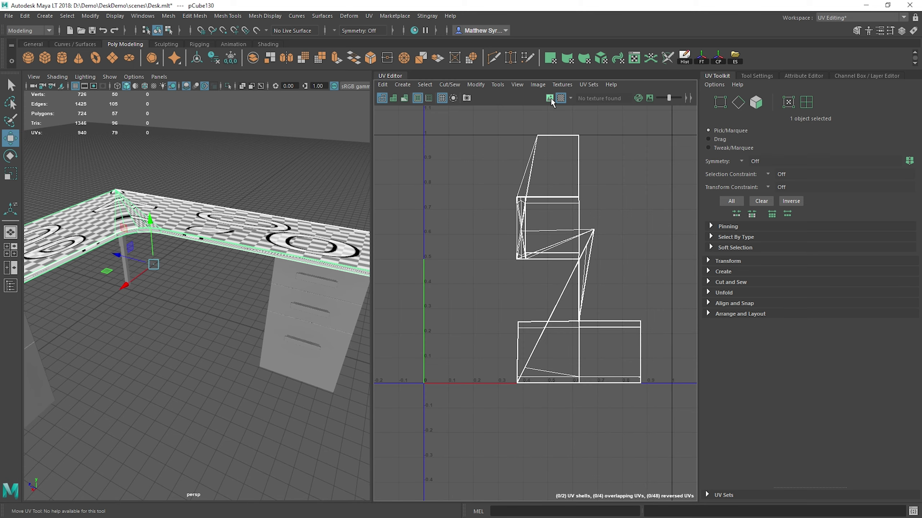
click(393, 98)
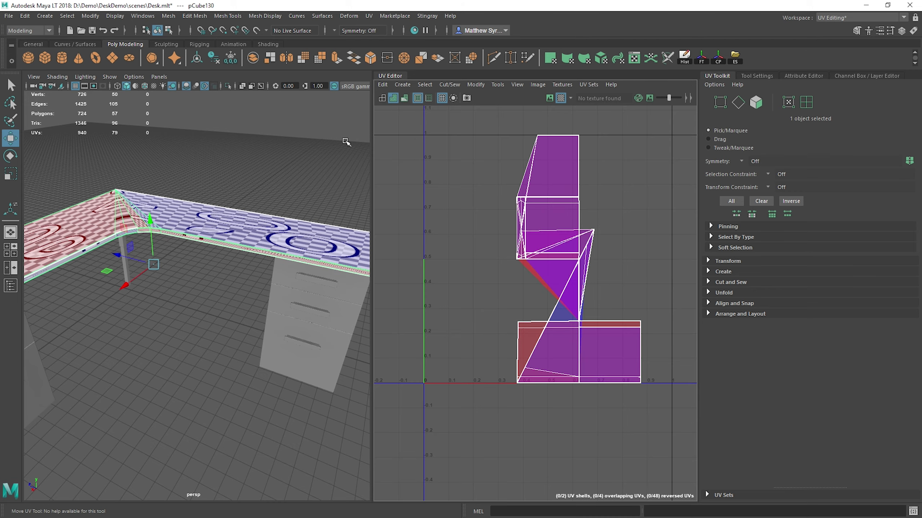
alt+drag(276, 193, 240, 178)
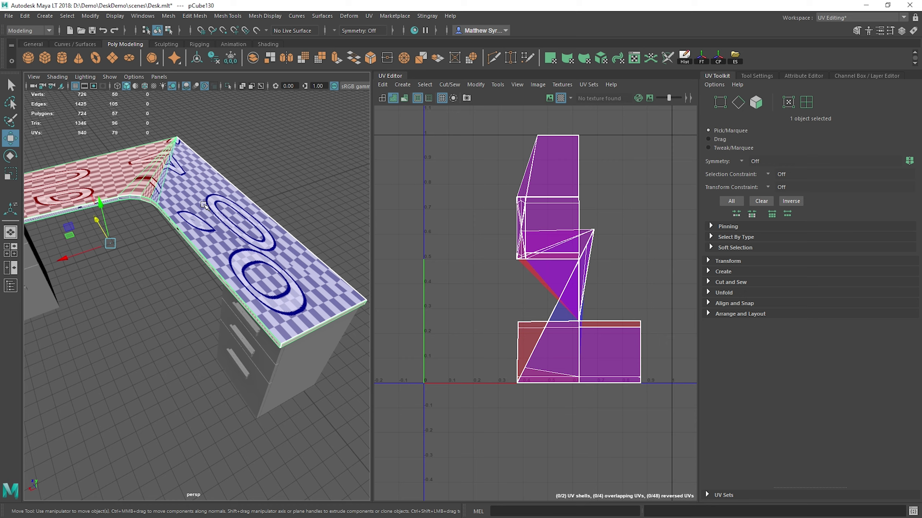
key(minus)
key(minus)
key(equal)
key(equal)
alt+drag(201, 241, 244, 247)
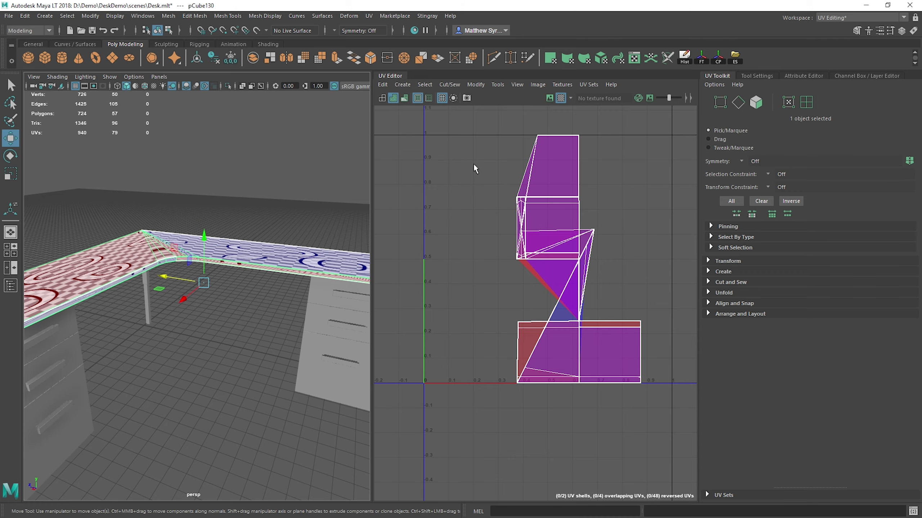
Step: Create new UVs for the whole tabletop with an Automatic projection
alt+drag(166, 274, 211, 255)
click(731, 273)
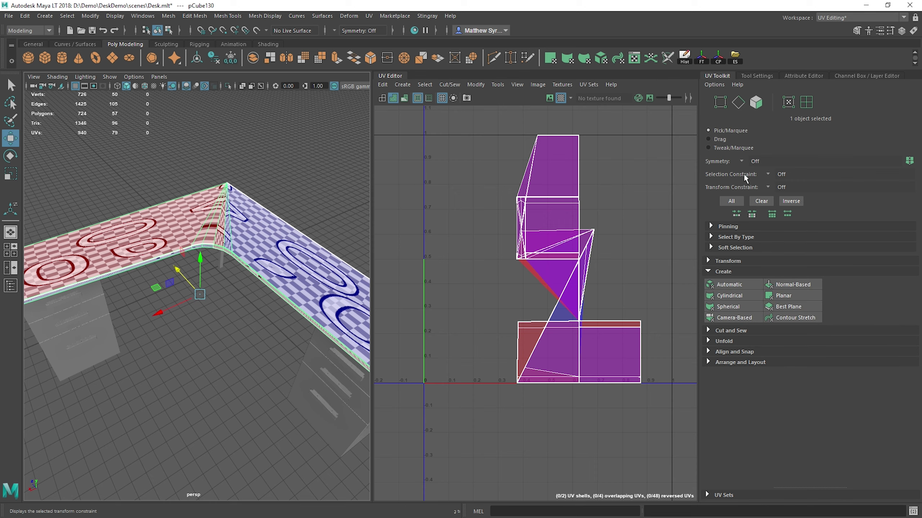
click(725, 285)
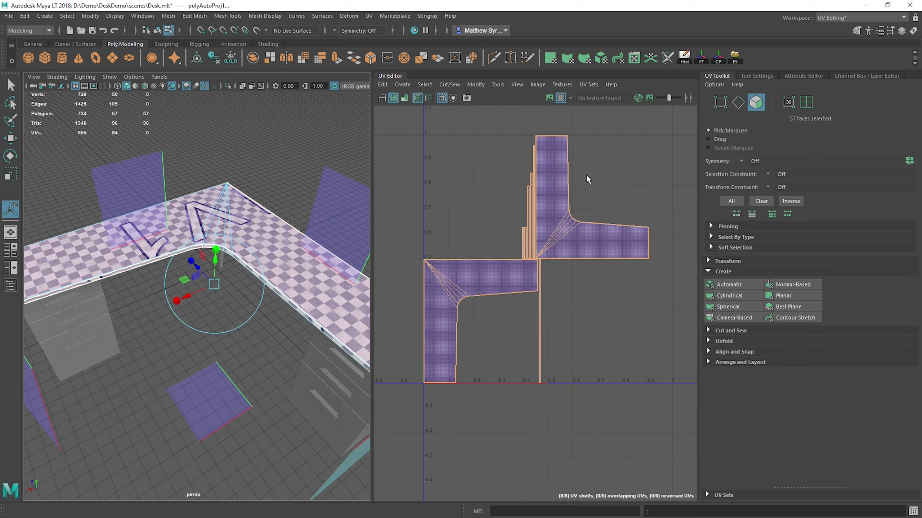
Step: Try a Planar projection with the current settings on all tabletop faces and undo it
alt+drag(207, 169, 212, 187)
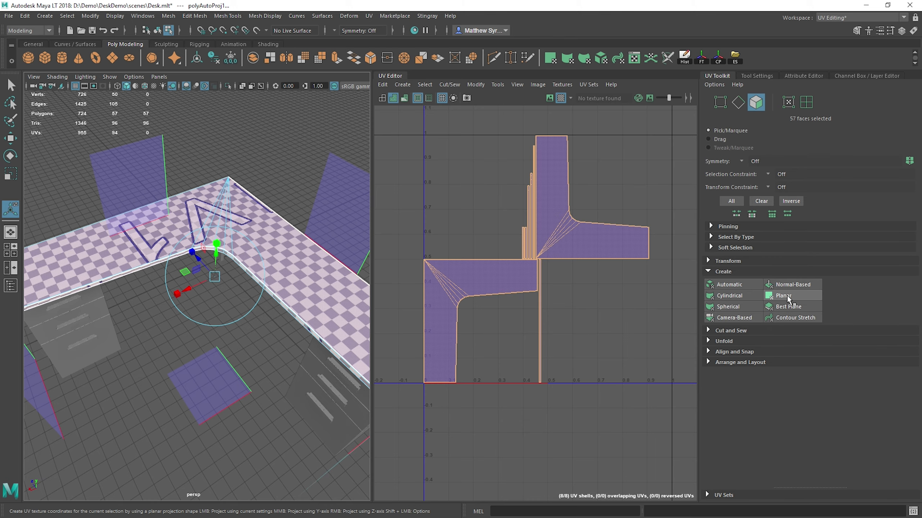
click(788, 298)
key(ctrl+z)
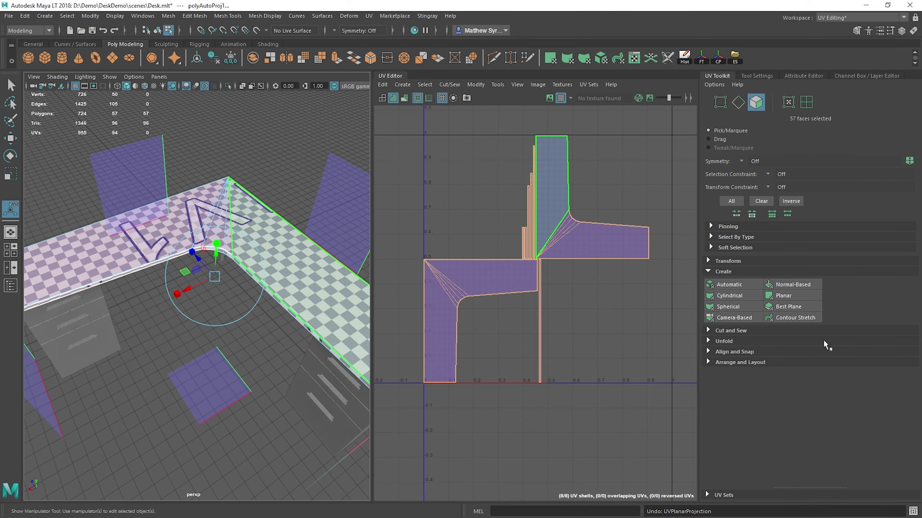
Step: Open the Planar Mapping options and select the six faces of the tabletop's upper surface
shift+click(790, 298)
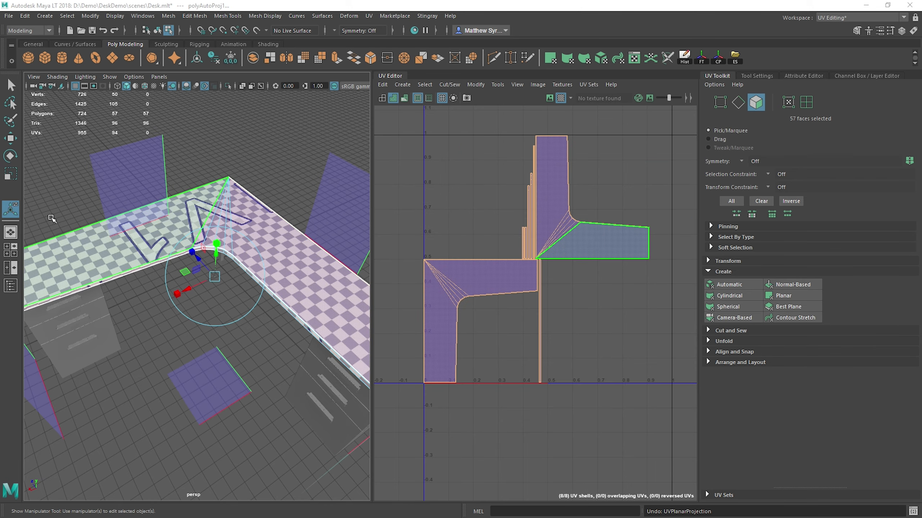
drag(0, 31, 348, 70)
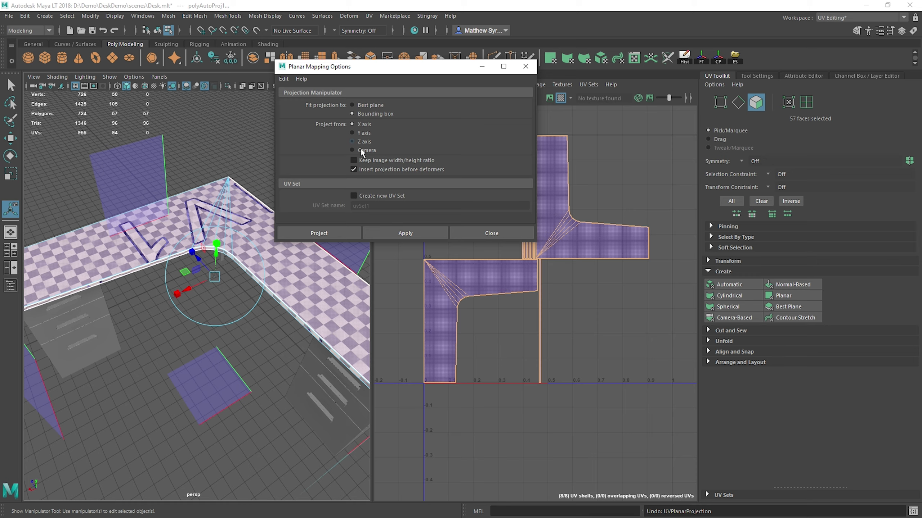
click(220, 220)
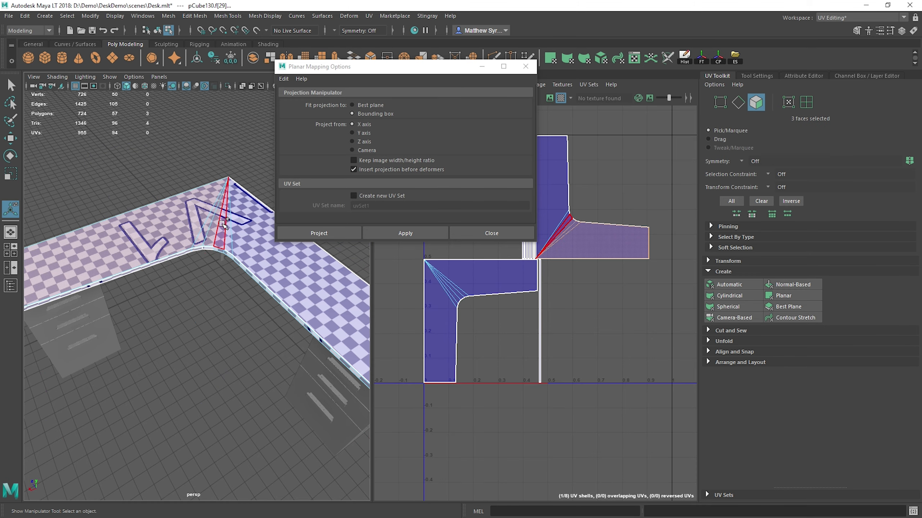
shift+click(232, 225)
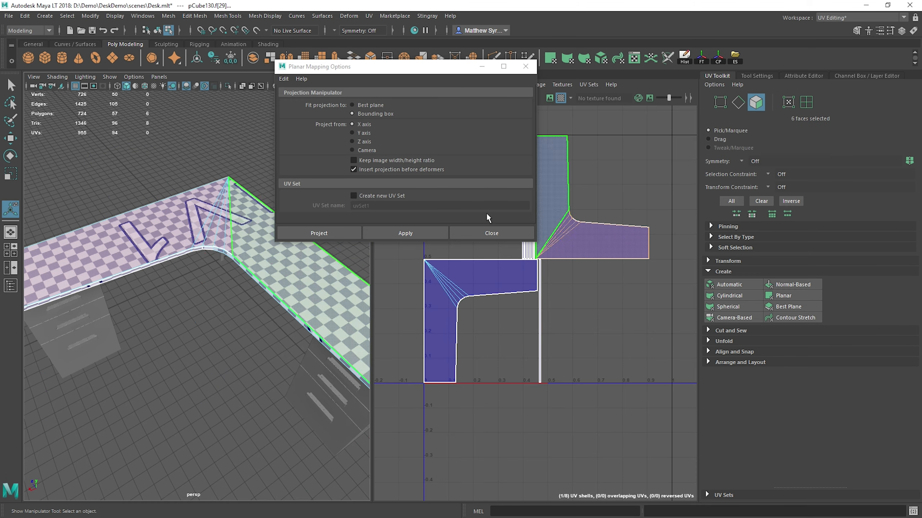
Step: After trying an X axis projection, planar-project the tabletop's upper faces from the Y axis with Keep image width/height ratio enabled
click(384, 232)
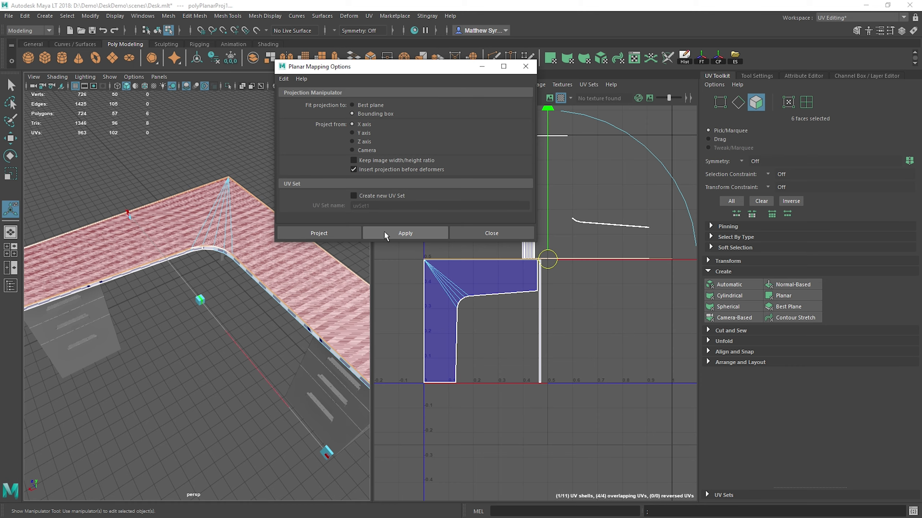
click(351, 132)
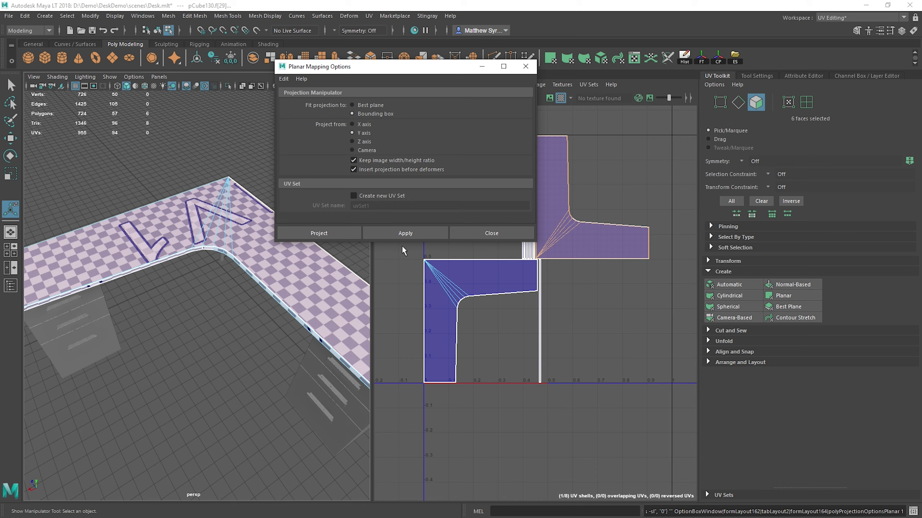
click(407, 233)
scroll(512, 308, down, 2)
alt+drag(237, 267, 245, 190)
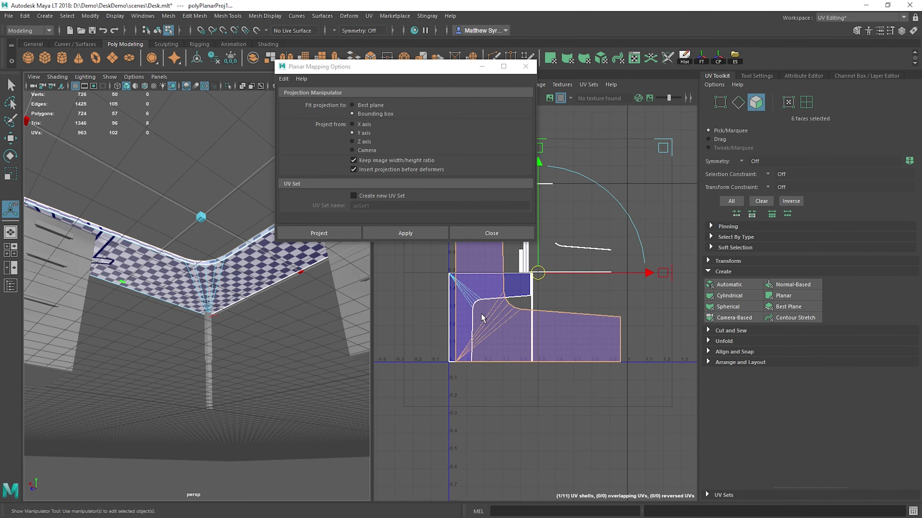
Step: Select the tabletop's underside faces in the UV Editor and apply the Y axis planar projection to them
double_click(455, 279)
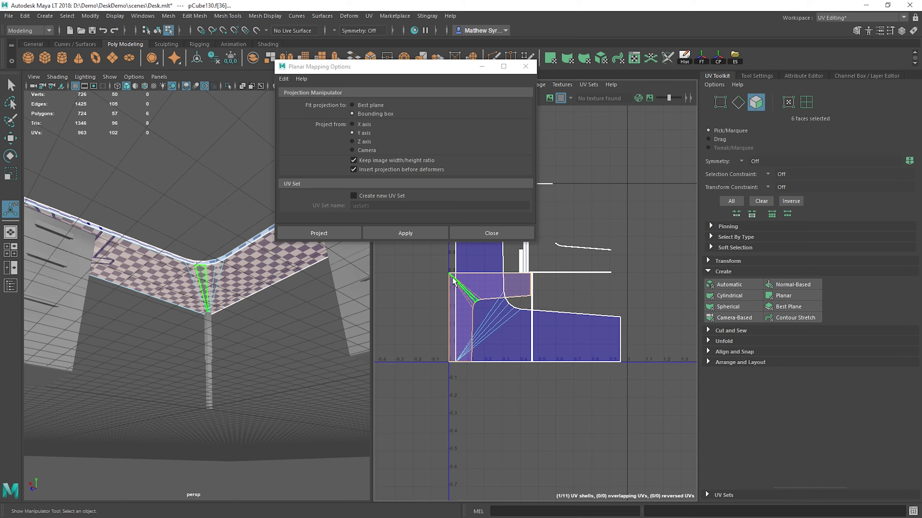
alt+middle_drag(635, 222, 609, 267)
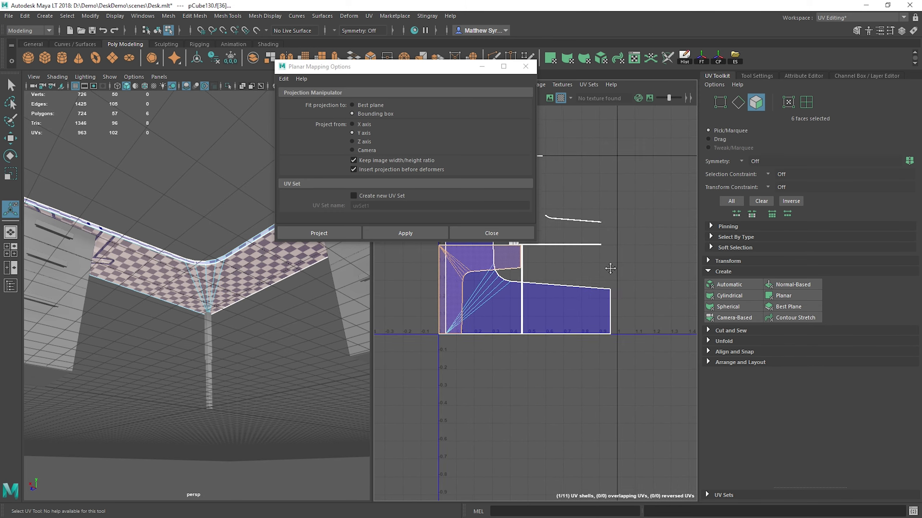
scroll(591, 290, down, 5)
scroll(585, 287, up, 9)
scroll(584, 287, down, 5)
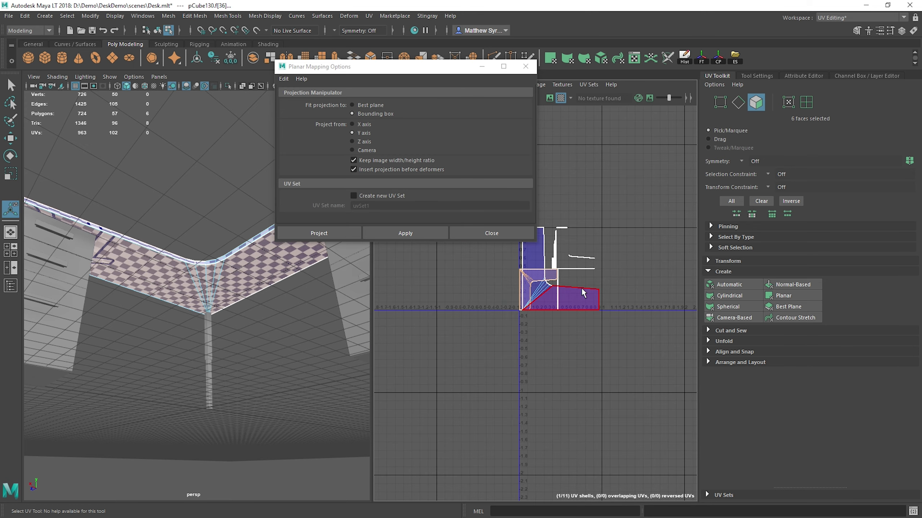
scroll(632, 245, up, 8)
scroll(590, 294, down, 5)
scroll(589, 294, down, 4)
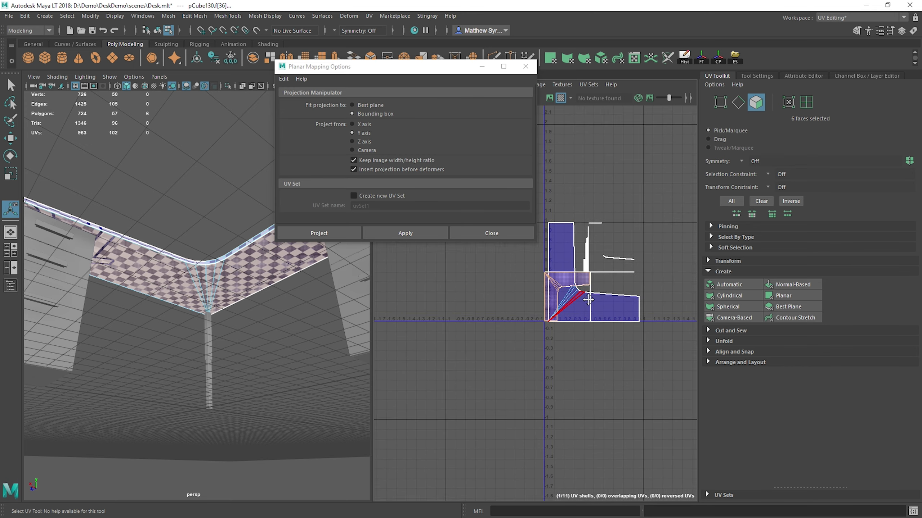
right_click(600, 303)
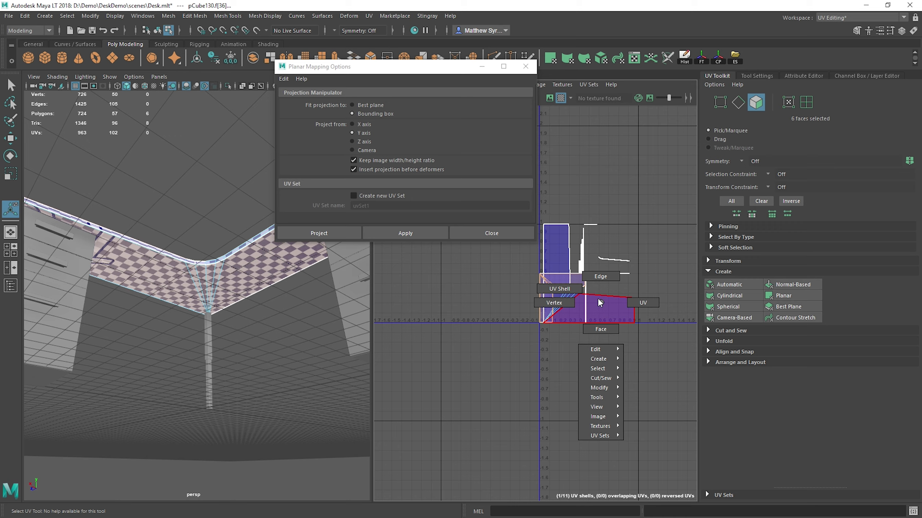
scroll(546, 285, up, 5)
right_click(535, 261)
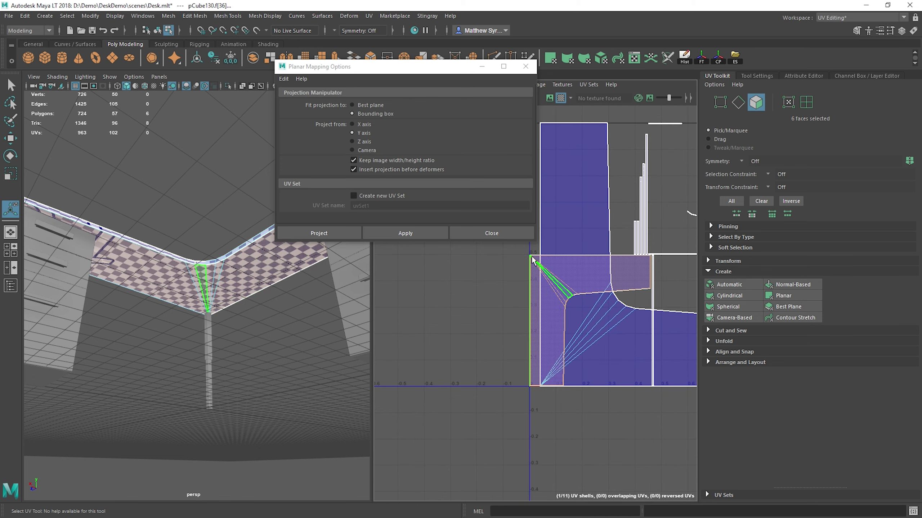
click(408, 235)
click(405, 232)
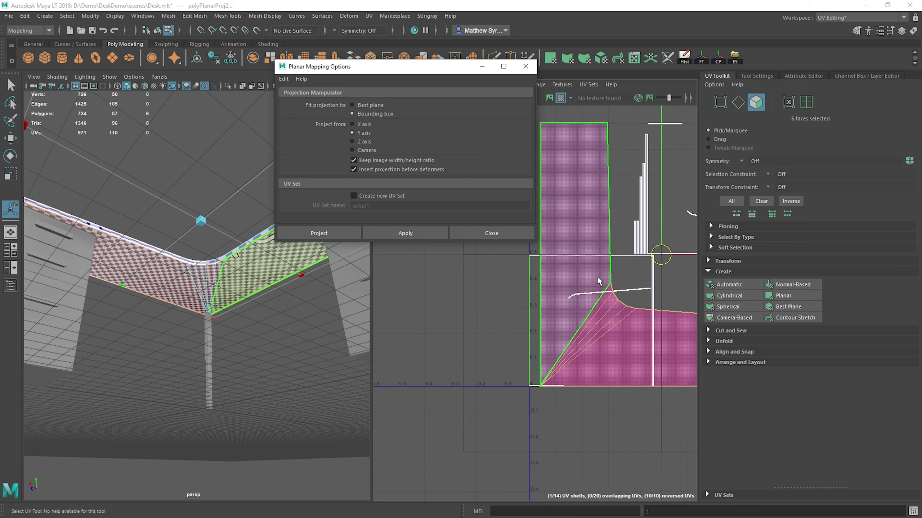
Step: Move the underside's UV shell off the upper surface's shell to the negative U side of the 0–1 tile
scroll(537, 298, down, 2)
scroll(537, 299, down, 1)
key(w)
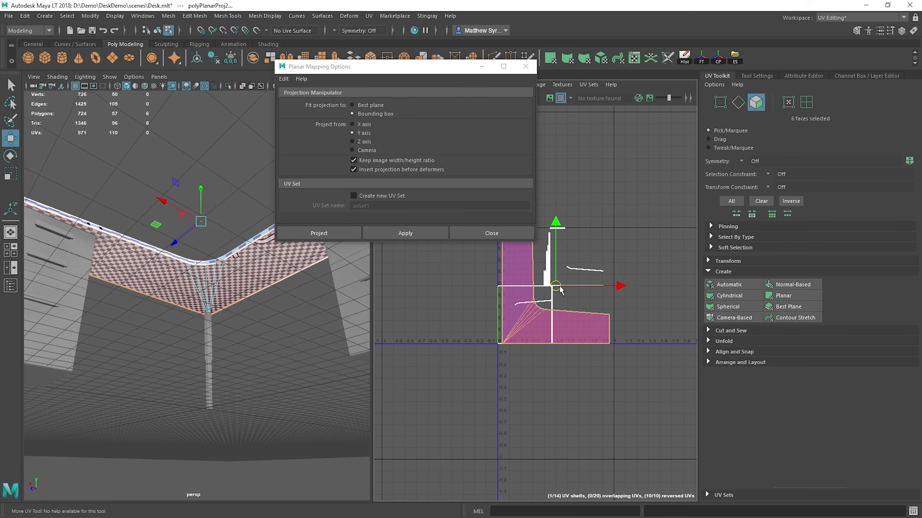
drag(556, 286, 448, 270)
click(518, 291)
key(ctrl+z)
key(ctrl+z)
Step: Select a corner edge and a front border edge of the tabletop to locate them in the UV layout
alt+drag(183, 236, 179, 332)
right_drag(166, 257, 178, 194)
click(213, 270)
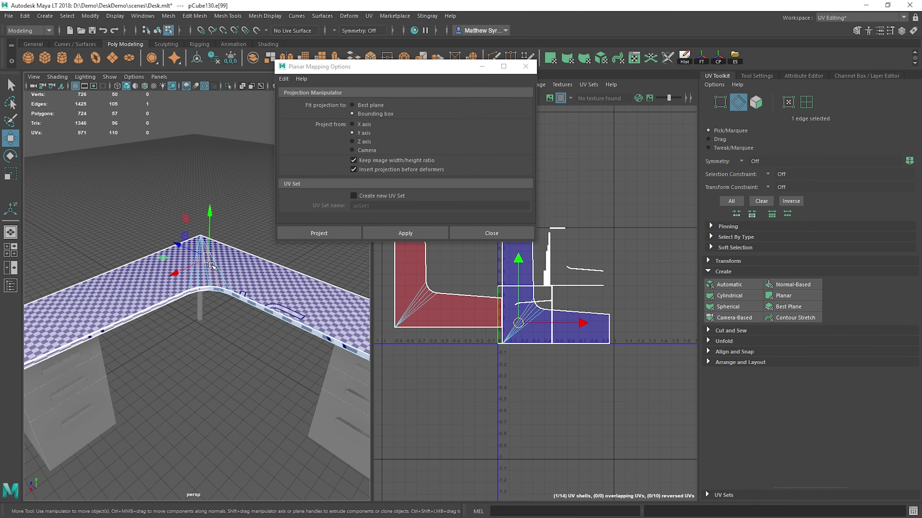
right_click(114, 266)
click(127, 313)
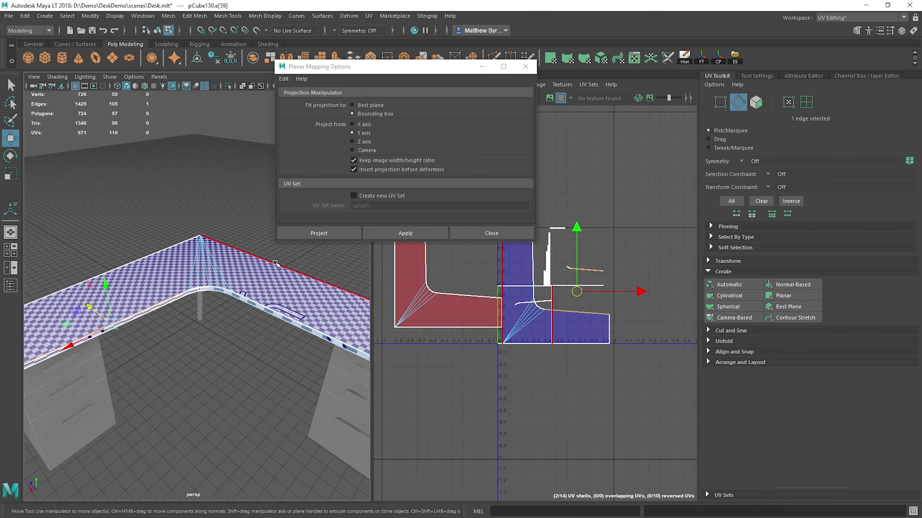
Step: Return to object selection, close the Planar Mapping options, and apply an Automatic projection to the whole tabletop
right_drag(275, 264, 315, 231)
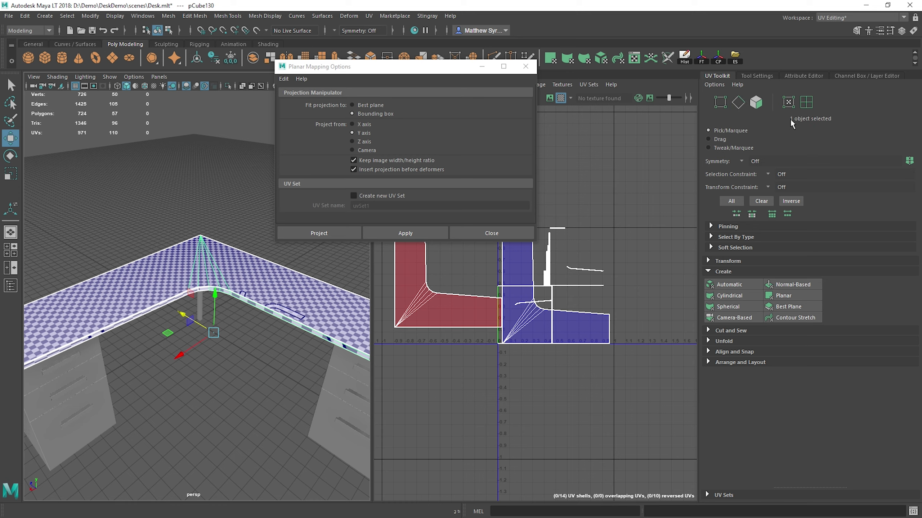
click(525, 67)
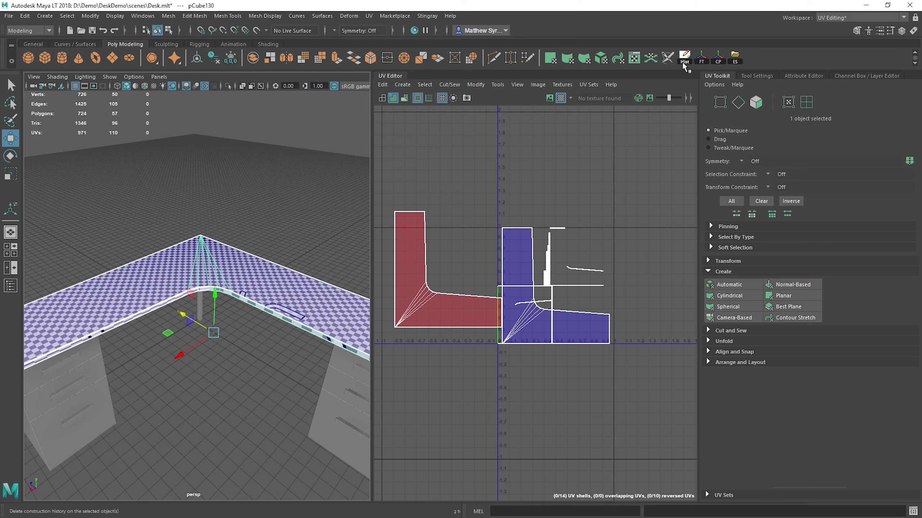
click(729, 284)
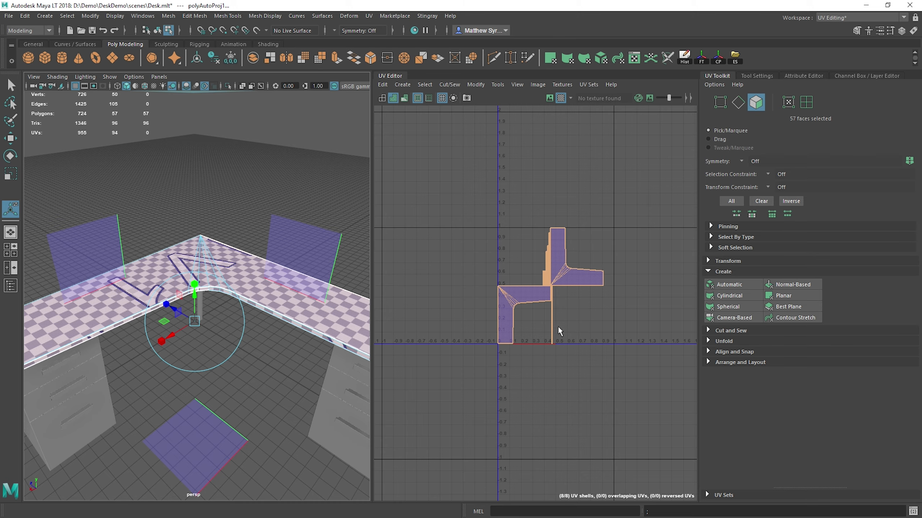
Step: Try moving the UVs along the inside corner of the tabletop's upper-surface shell
scroll(558, 326, up, 5)
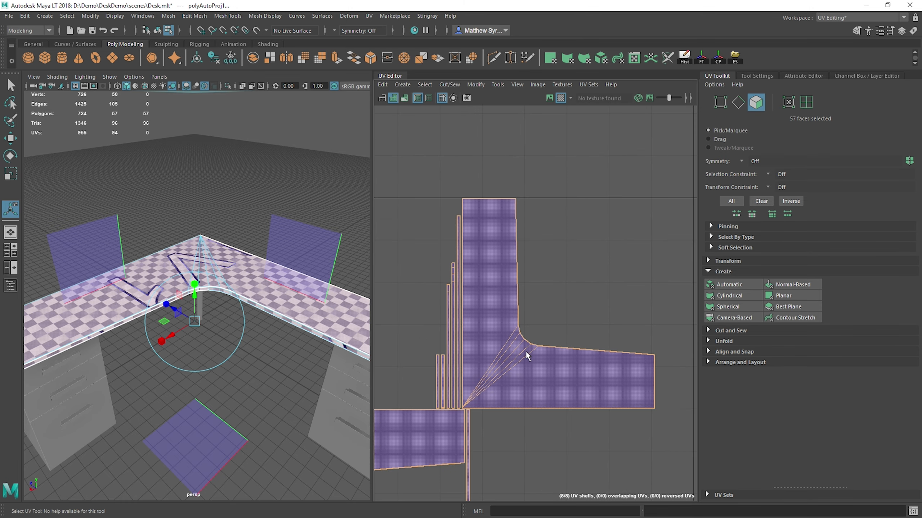
scroll(526, 353, up, 4)
right_drag(467, 249, 506, 249)
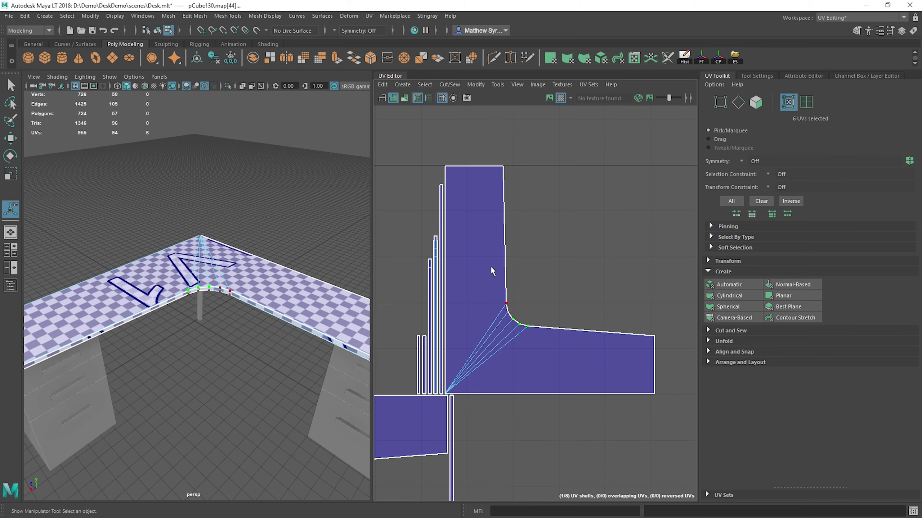
scroll(533, 310, down, 2)
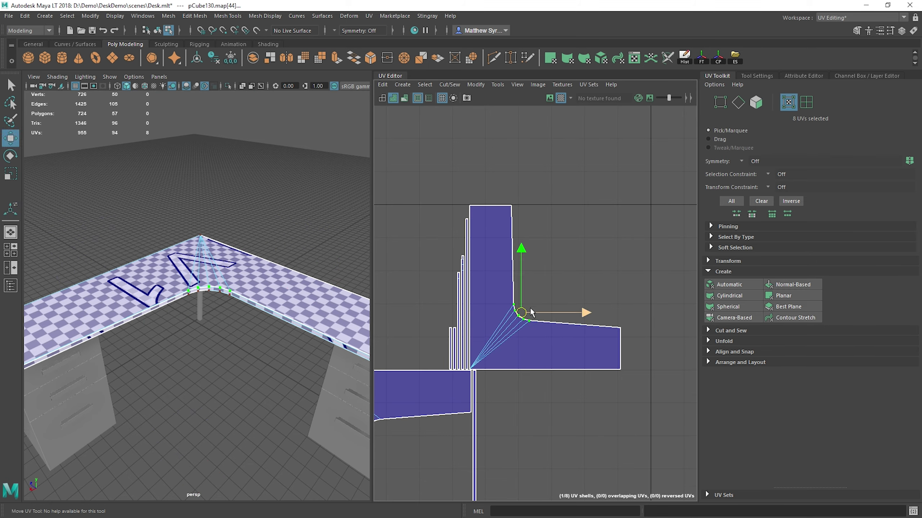
mouse_move(530, 312)
mouse_down()
mouse_move(546, 293)
mouse_move(548, 319)
mouse_move(535, 309)
mouse_move(535, 273)
mouse_move(585, 247)
mouse_move(511, 309)
mouse_move(518, 317)
mouse_up()
Step: Try moving the upper-surface shell by its faces, then undo the move
right_click(487, 234)
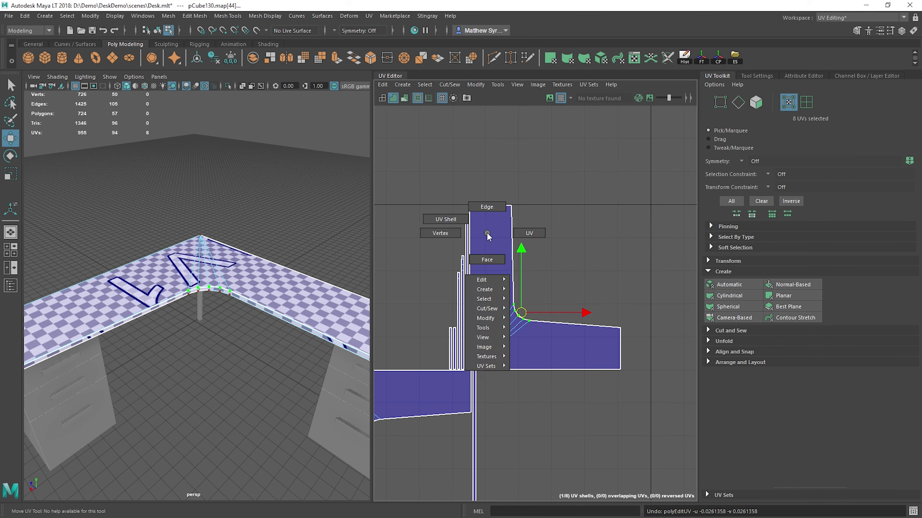
right_drag(487, 236, 486, 259)
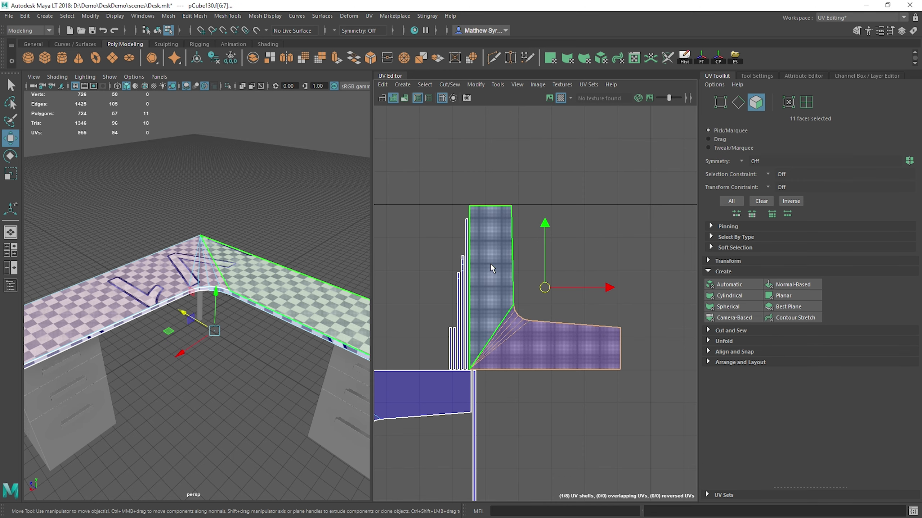
drag(546, 289, 565, 286)
key(ctrl+z)
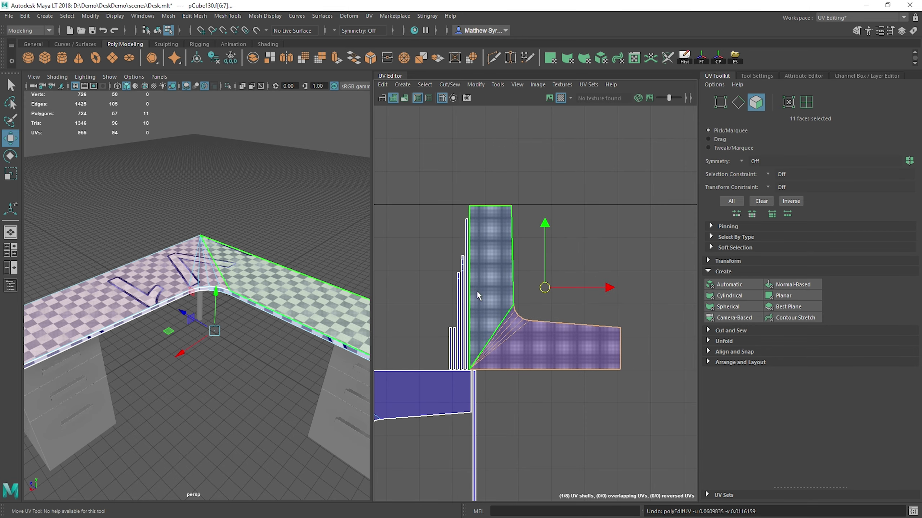
Step: Select all UVs of the tabletop's upper-surface shell and move it up and away from the narrow side strips
right_click(490, 283)
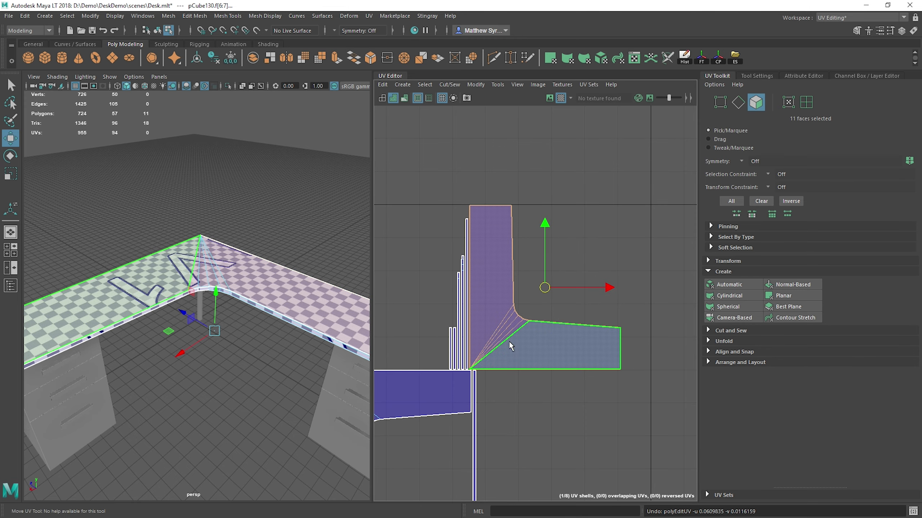
right_drag(496, 287, 515, 307)
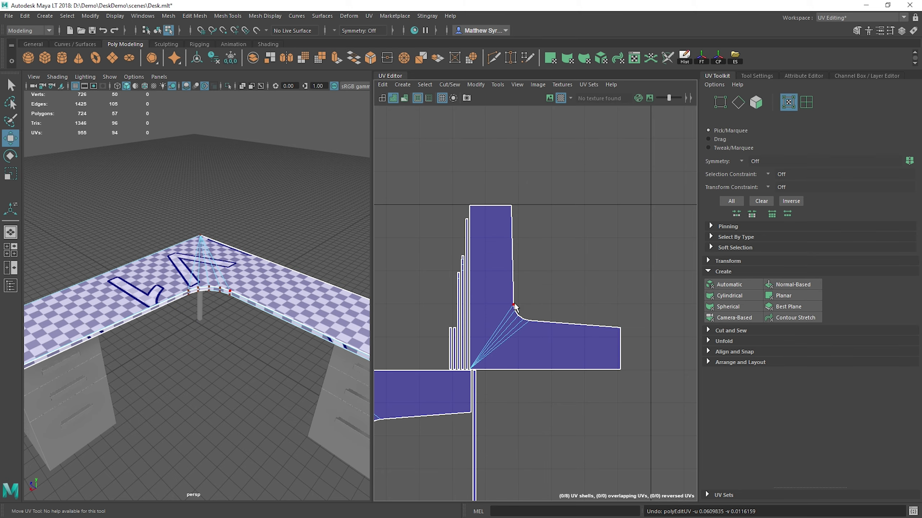
double_click(513, 306)
drag(548, 288, 563, 260)
alt+middle_drag(524, 303, 541, 260)
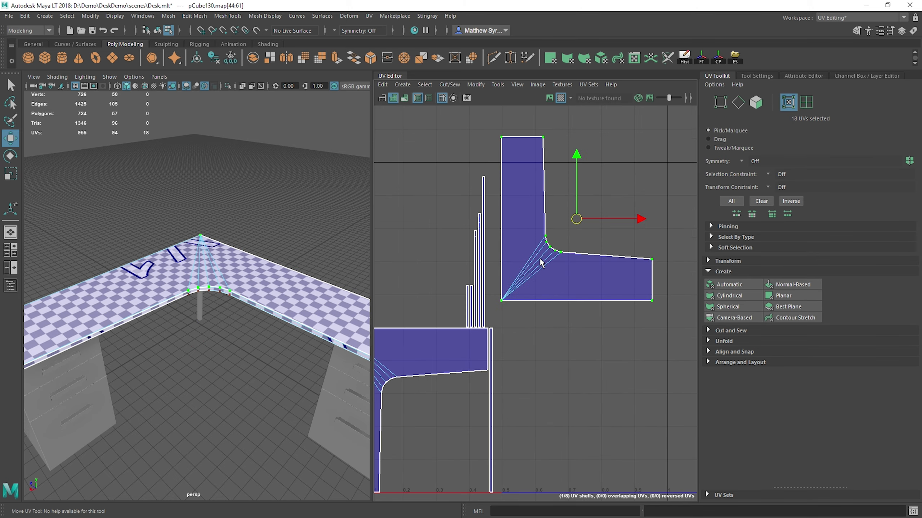
Step: Select the upper surface's long rear border edge shared with the side strip and show the Cut and Sew tools
scroll(527, 254, up, 4)
right_drag(490, 202, 489, 173)
click(488, 171)
alt+middle_drag(512, 286, 528, 175)
scroll(474, 316, up, 3)
scroll(502, 222, up, 8)
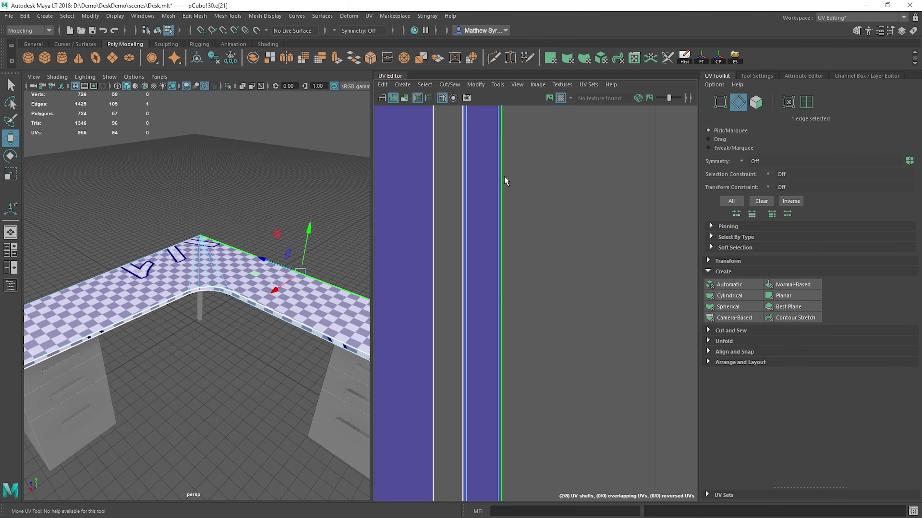
scroll(512, 215, down, 8)
alt+middle_drag(511, 233, 504, 354)
alt+middle_drag(543, 220, 511, 275)
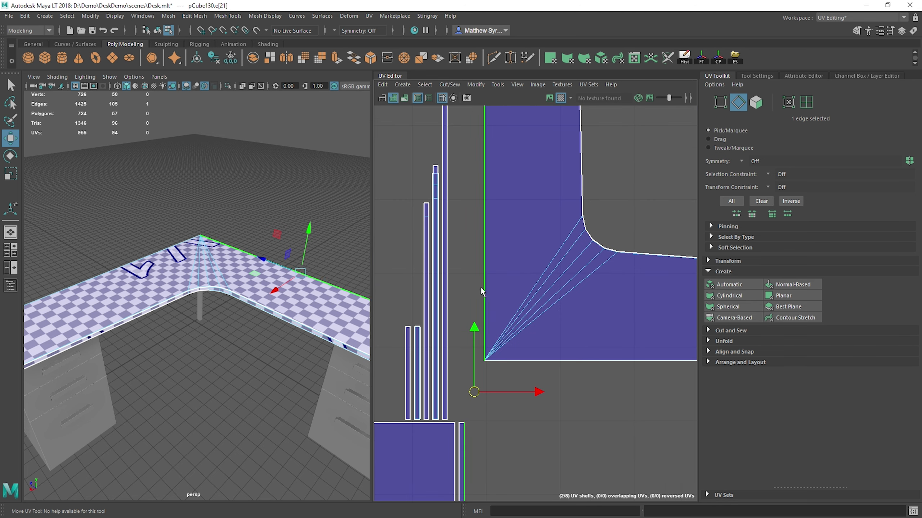
click(551, 305)
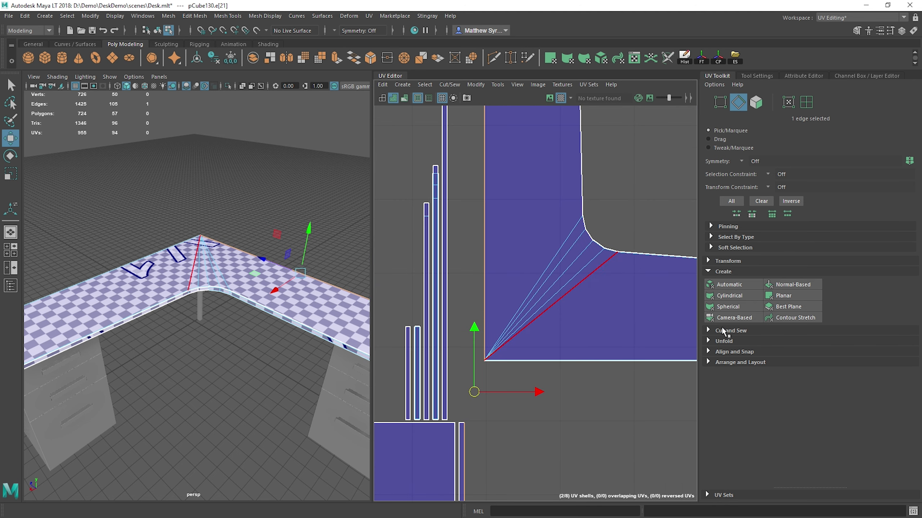
click(722, 331)
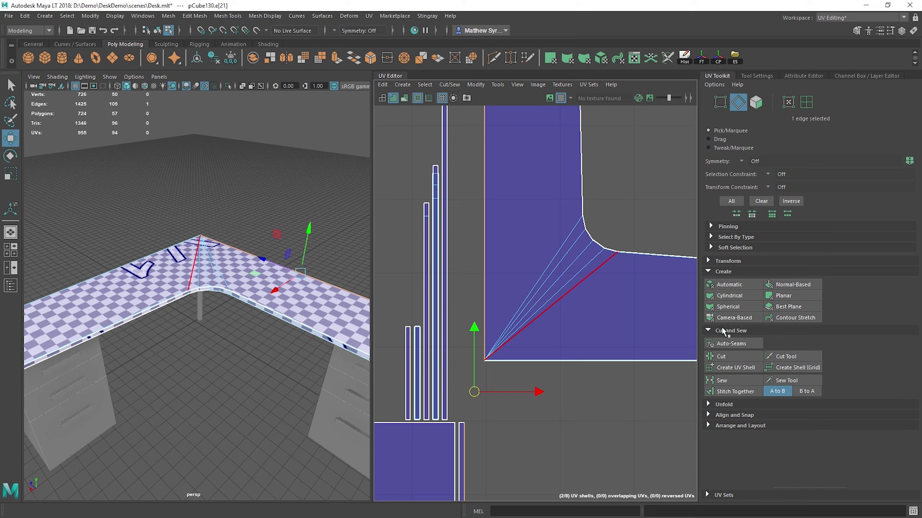
Step: Try sewing the shared rear border edge of the side strip and upper-surface shell, undoing each attempt
click(722, 380)
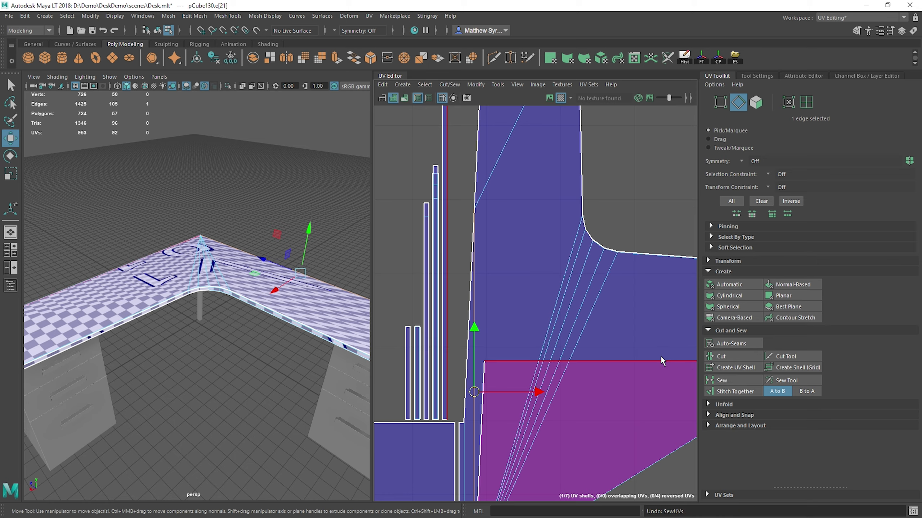
key(ctrl+z)
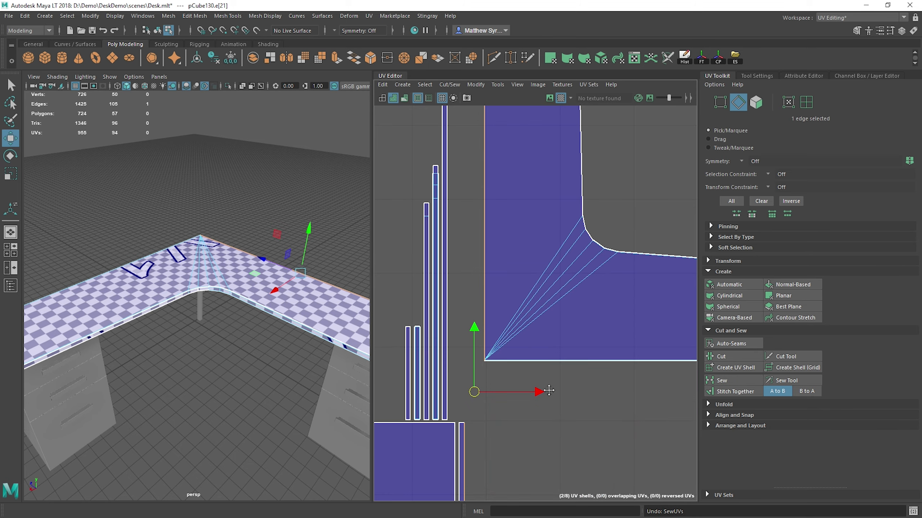
alt+middle_drag(608, 204, 608, 83)
click(722, 381)
click(490, 397)
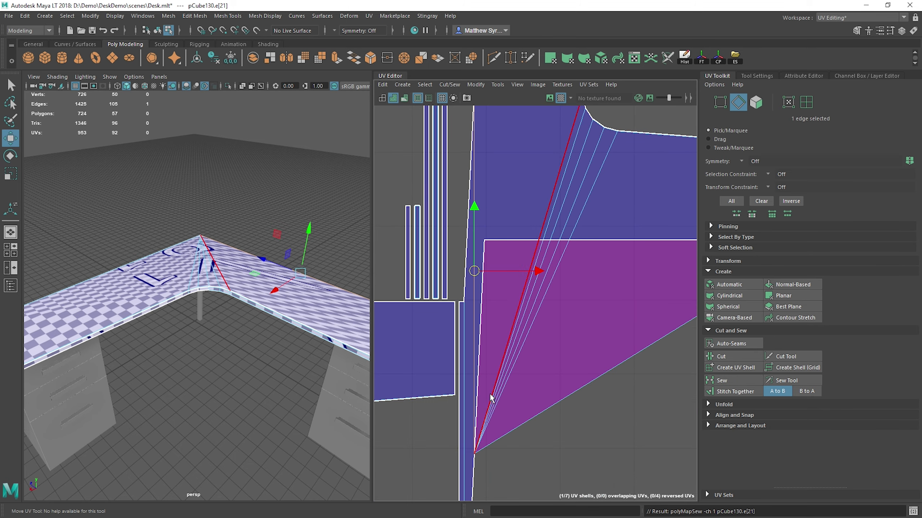
key(ctrl+z)
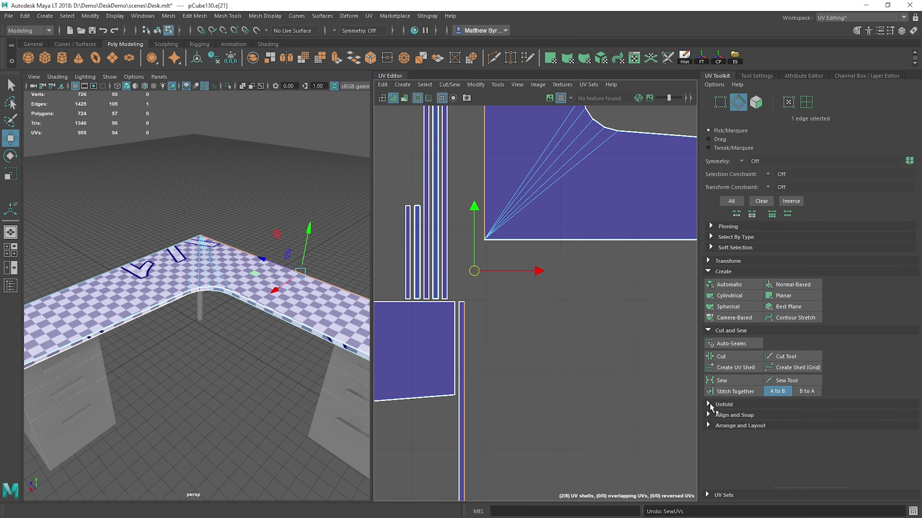
Step: Use Stitch Together to attach the rear side strip to the upper-surface shell along their shared edge
click(734, 391)
scroll(463, 209, up, 5)
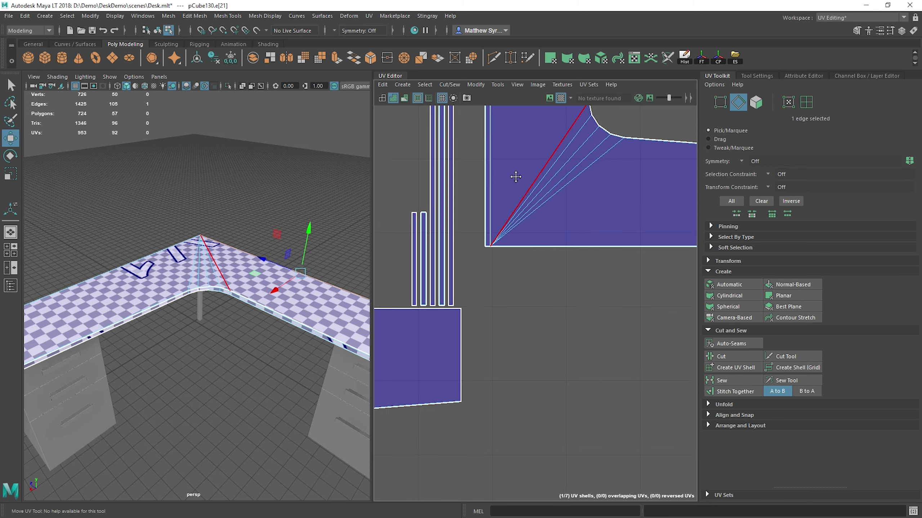
scroll(465, 204, up, 3)
alt+middle_drag(574, 148, 504, 287)
scroll(483, 293, down, 7)
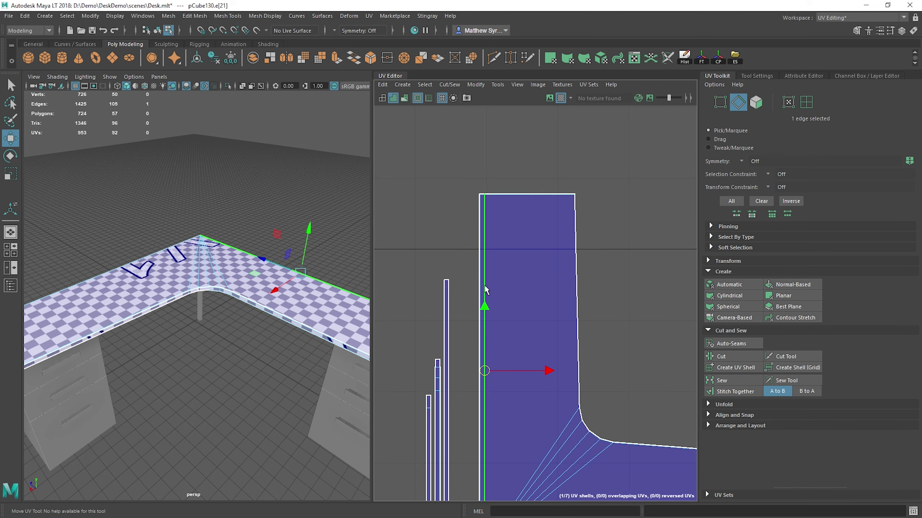
Step: Select the stitched strip's outer border edge and stitch the underside shell to it
click(478, 280)
click(735, 392)
scroll(487, 296, down, 4)
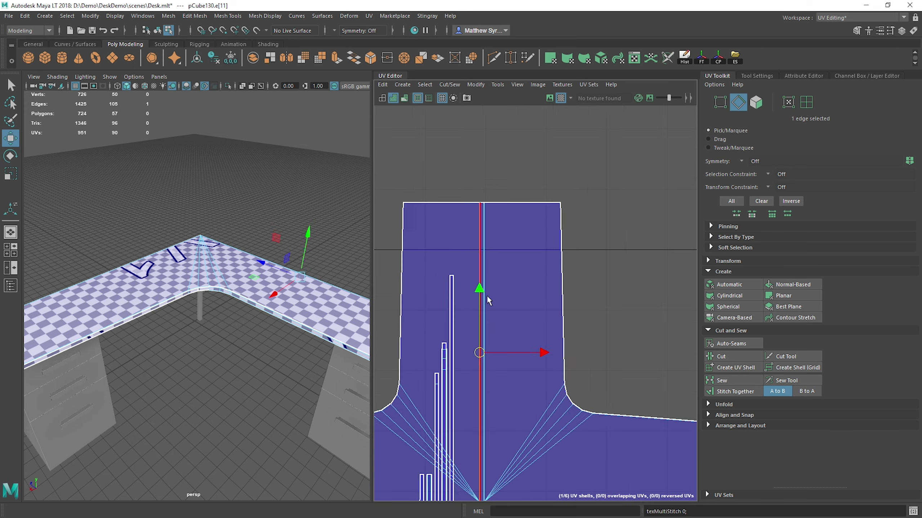
Step: Examine the checker pattern across the tabletop's stitched rear edge in the viewport and the joined shell in the UV Editor
scroll(504, 267, up, 5)
alt+middle_drag(527, 221, 546, 220)
scroll(527, 305, down, 3)
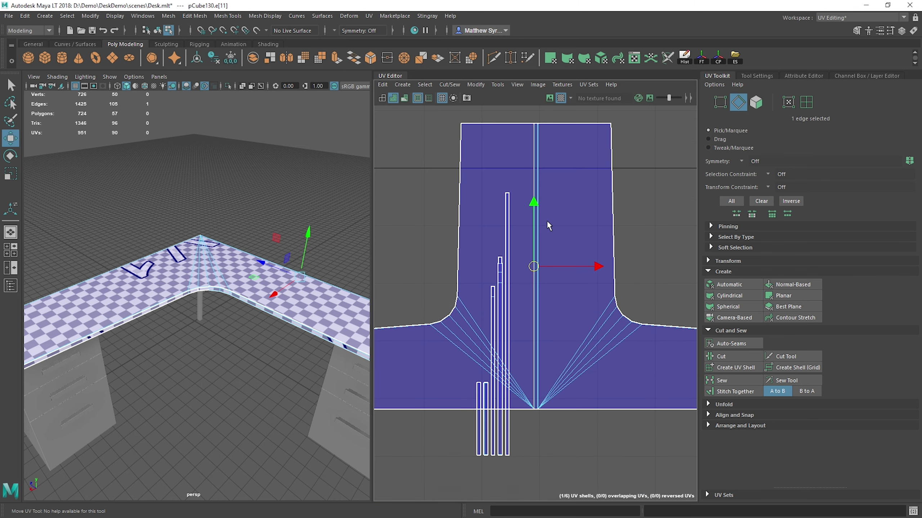
alt+middle_drag(547, 154, 508, 236)
scroll(508, 236, up, 4)
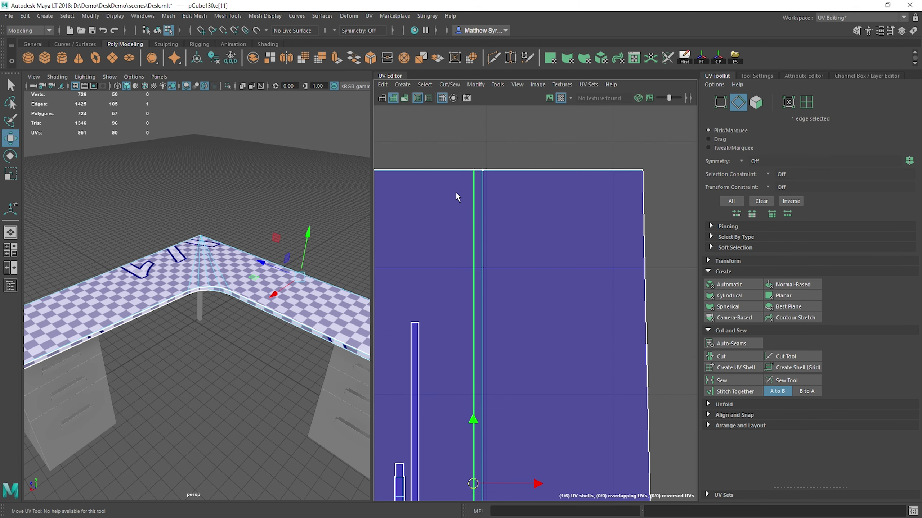
alt+drag(250, 214, 79, 231)
scroll(195, 290, up, 5)
scroll(196, 290, down, 1)
alt+drag(119, 274, 176, 296)
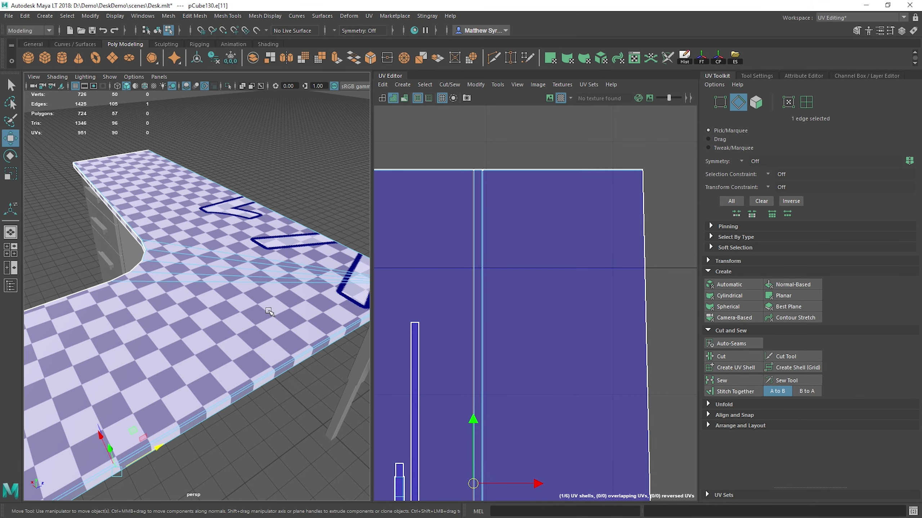
scroll(176, 296, down, 4)
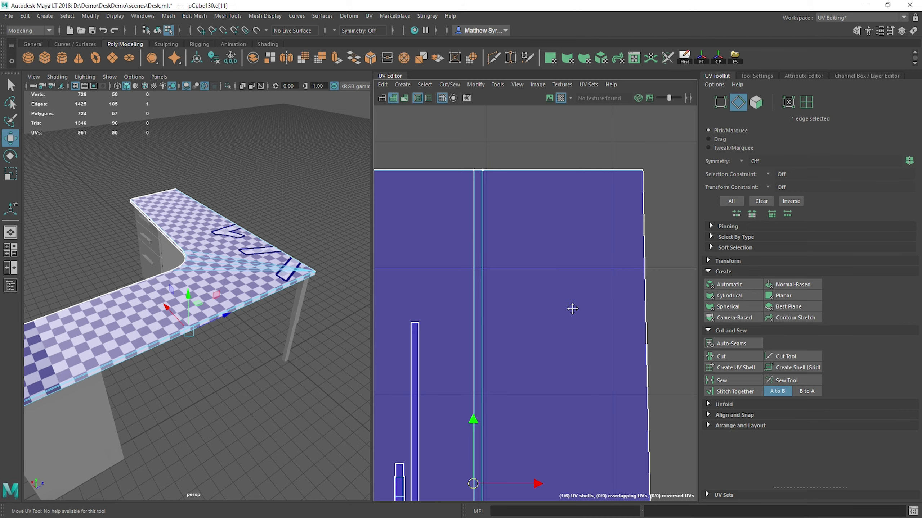
scroll(588, 240, down, 5)
scroll(577, 242, up, 2)
alt+middle_drag(578, 241, 555, 313)
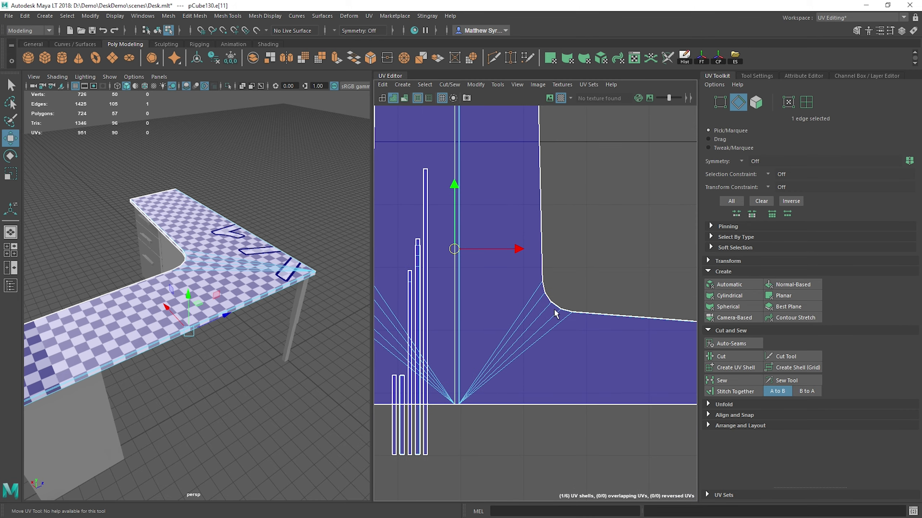
scroll(555, 313, down, 5)
alt+middle_drag(510, 202, 534, 253)
scroll(535, 253, up, 4)
scroll(236, 299, up, 4)
scroll(237, 300, up, 6)
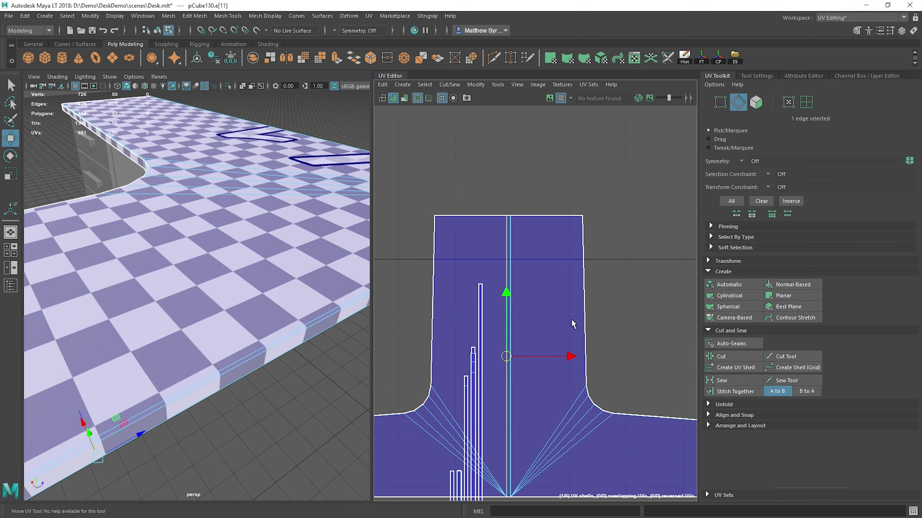
Step: Select all faces of the stitched tabletop shell and move it down, clear of the remaining side strips
alt+middle_drag(572, 323, 567, 214)
scroll(538, 240, down, 5)
right_drag(533, 171, 544, 202)
double_click(544, 202)
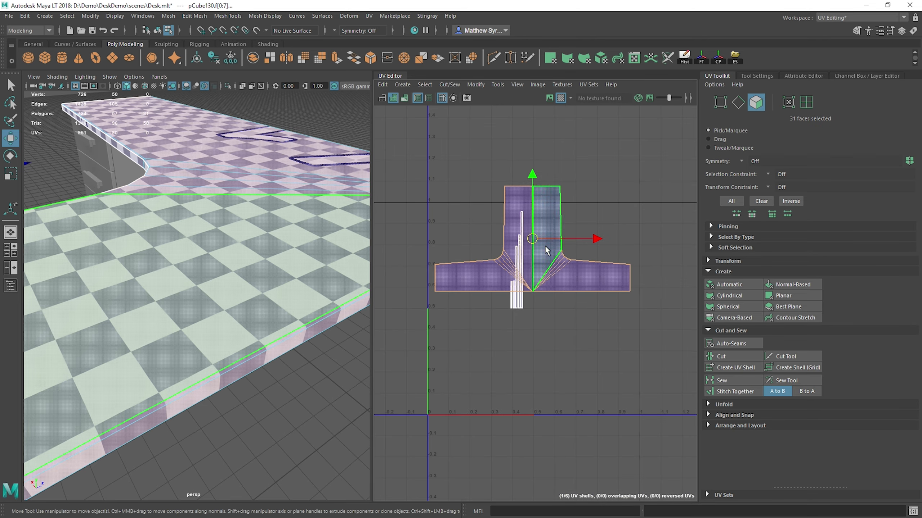
drag(533, 240, 540, 377)
Step: Select all faces of the five remaining side strips and cut them into separate UV shells
scroll(513, 351, up, 4)
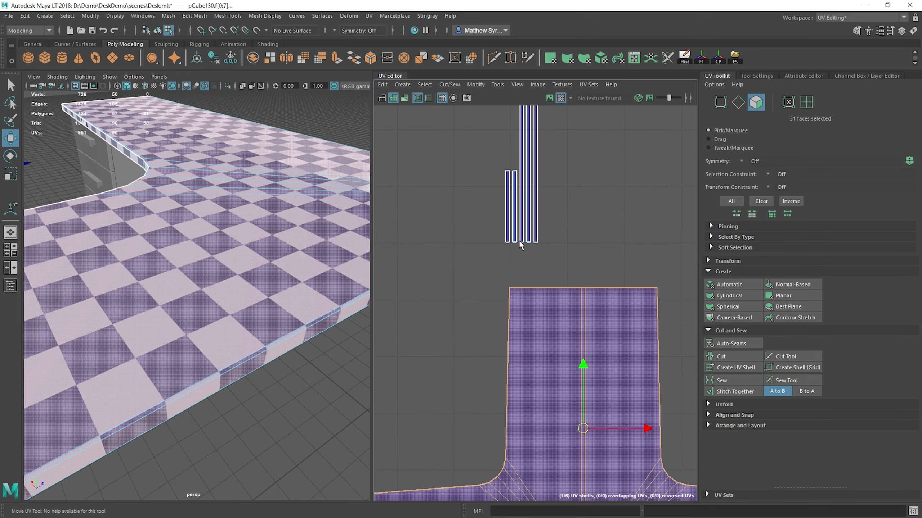
scroll(524, 174, up, 5)
scroll(516, 199, down, 5)
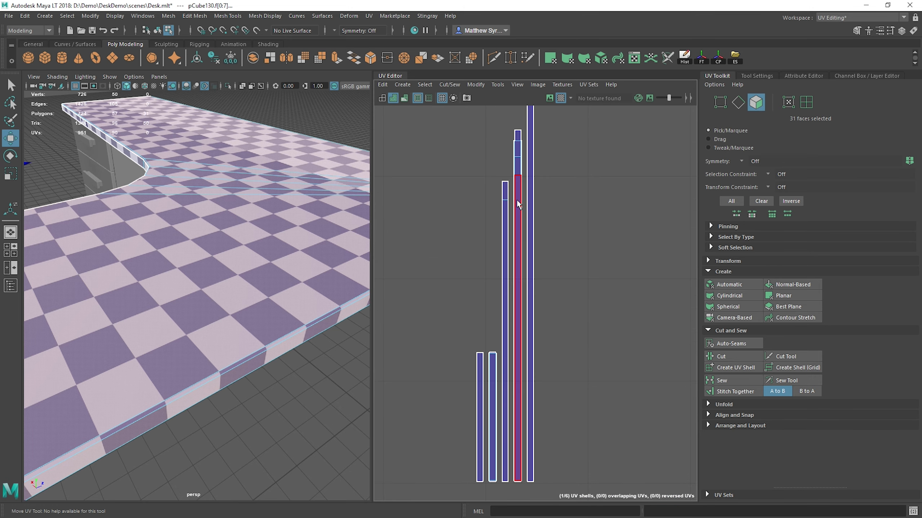
drag(559, 326, 559, 326)
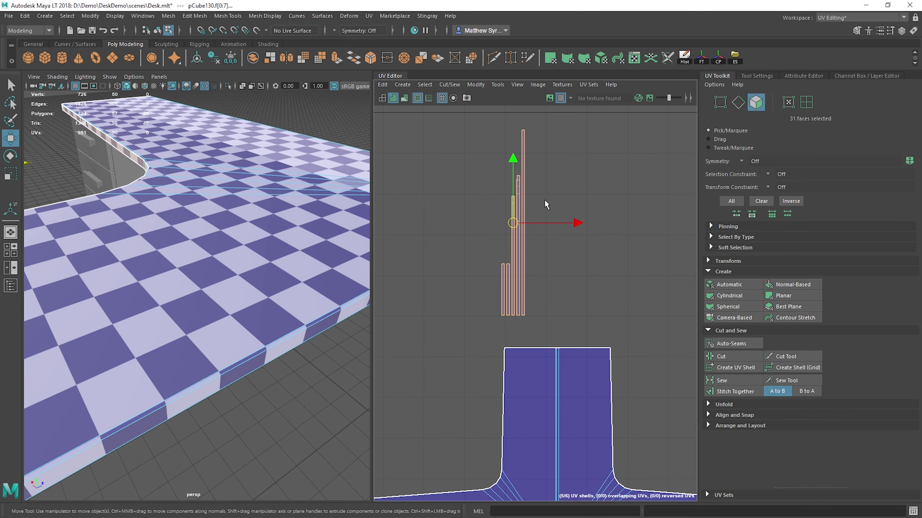
scroll(475, 203, up, 5)
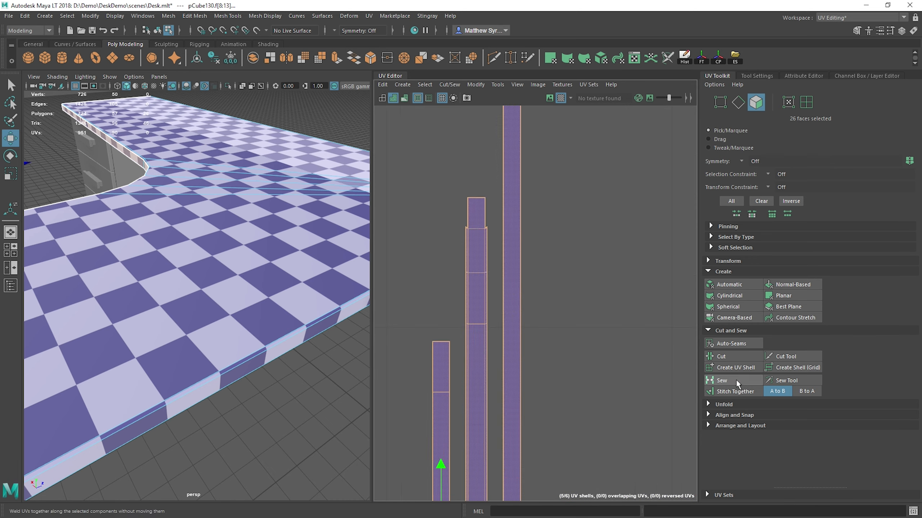
click(724, 356)
Step: Select the short overlapping curve face near the top of the side strips and move it left, clear of the others
click(467, 259)
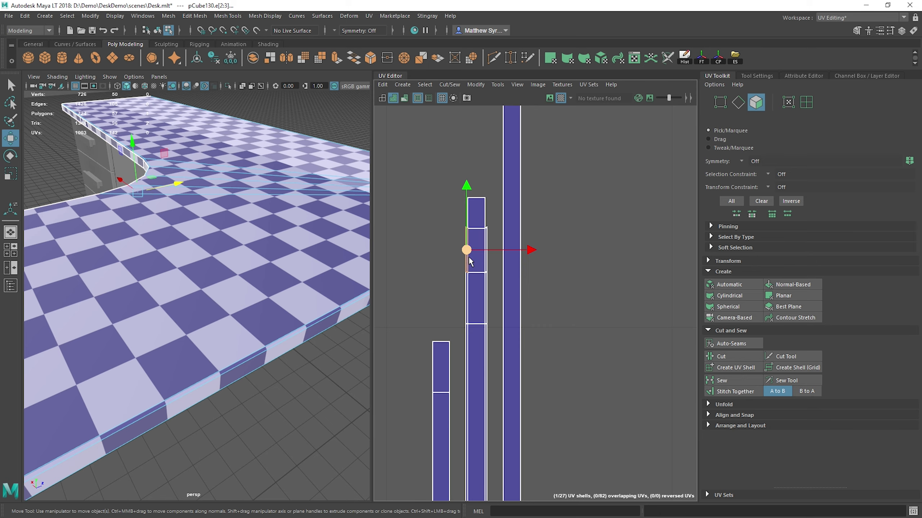
drag(468, 256, 400, 237)
scroll(495, 287, down, 8)
Step: Select the six faces of the tabletop shell's left half and create a separate UV shell from them
alt+middle_drag(595, 336, 570, 102)
alt+middle_drag(515, 329, 586, 206)
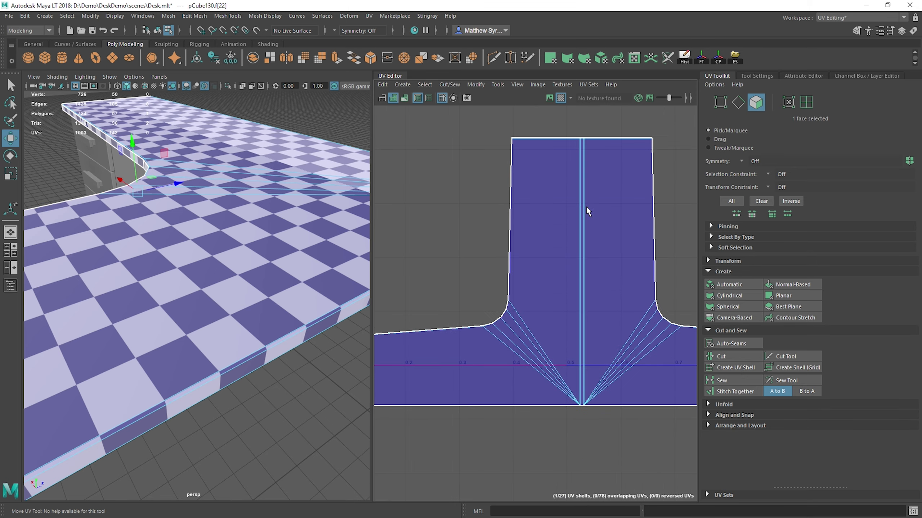
right_drag(564, 177, 564, 213)
drag(535, 233, 560, 384)
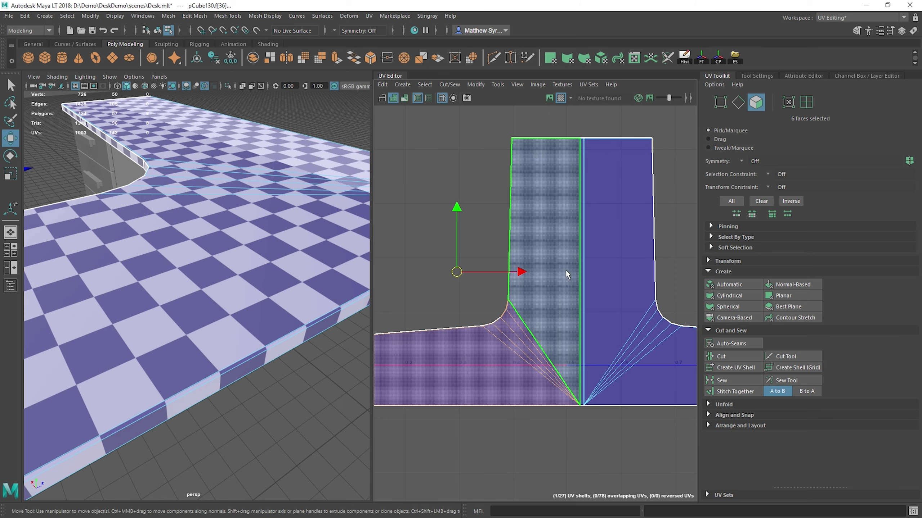
click(507, 373)
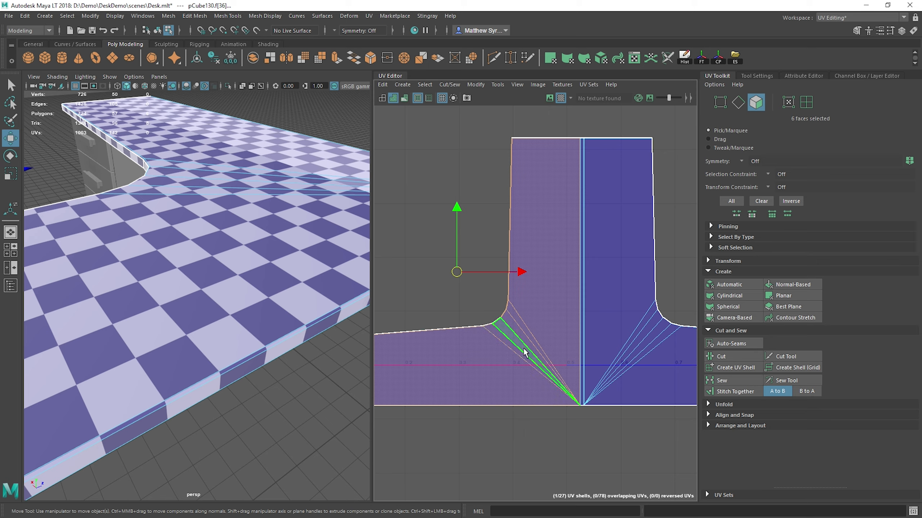
click(742, 368)
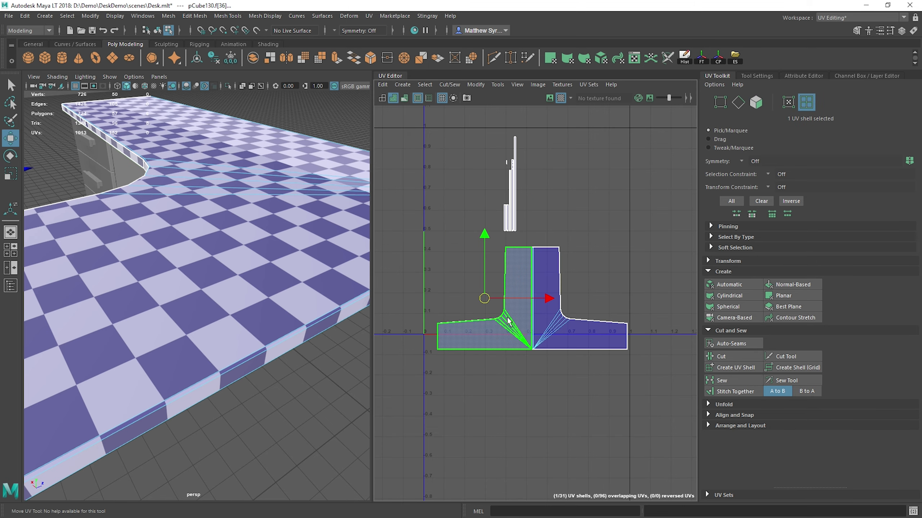
Step: Move the detached left-half shell up and to the right, clear of the right half and the side strips
drag(487, 300, 641, 176)
alt+middle_drag(641, 176, 542, 284)
scroll(542, 283, up, 5)
scroll(598, 274, up, 3)
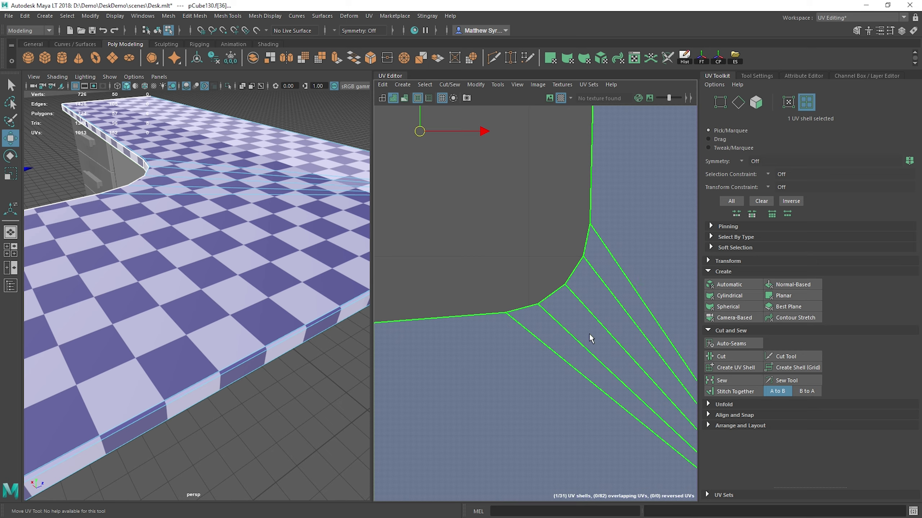
scroll(590, 363, down, 10)
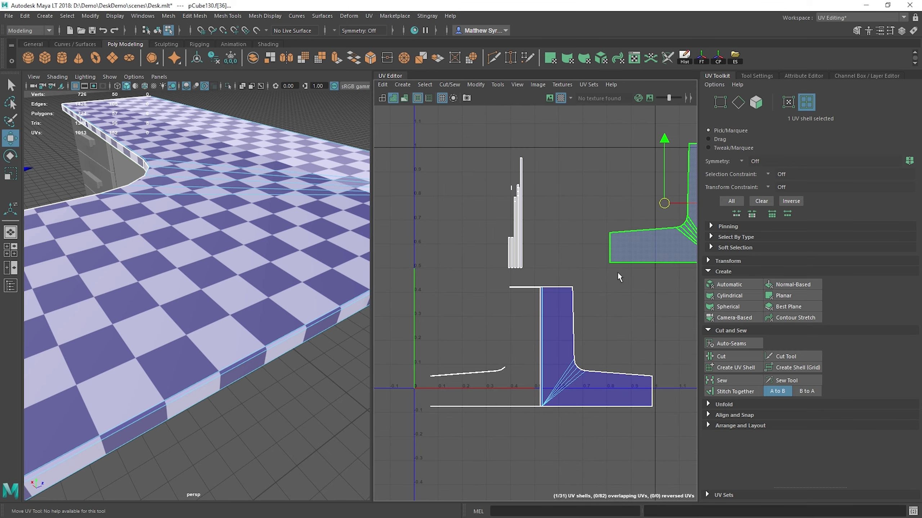
Step: Undo the move of the left-half shell and its separation from the tabletop
scroll(486, 380, up, 9)
alt+middle_drag(616, 308, 433, 421)
scroll(581, 315, down, 7)
alt+middle_drag(568, 265, 505, 356)
key(ctrl+z)
key(ctrl+z)
key(ctrl+z)
key(ctrl+z)
key(ctrl+z)
key(ctrl+z)
key(ctrl+z)
Step: Stitch the long side strip to the tabletop shell along the straight inner edge of its left half
scroll(499, 260, up, 5)
click(453, 244)
scroll(453, 243, up, 4)
right_drag(482, 205, 461, 170)
click(490, 162)
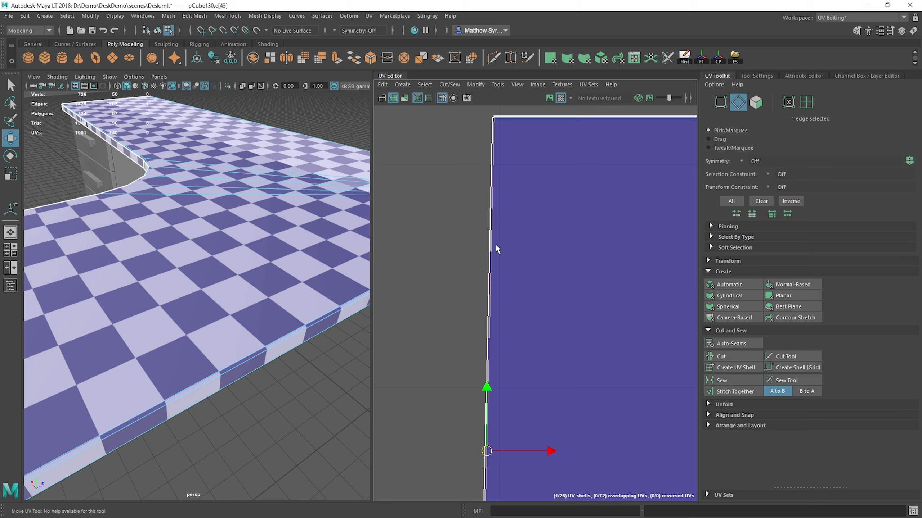
alt+middle_drag(553, 286, 532, 290)
shift+right_click(531, 206)
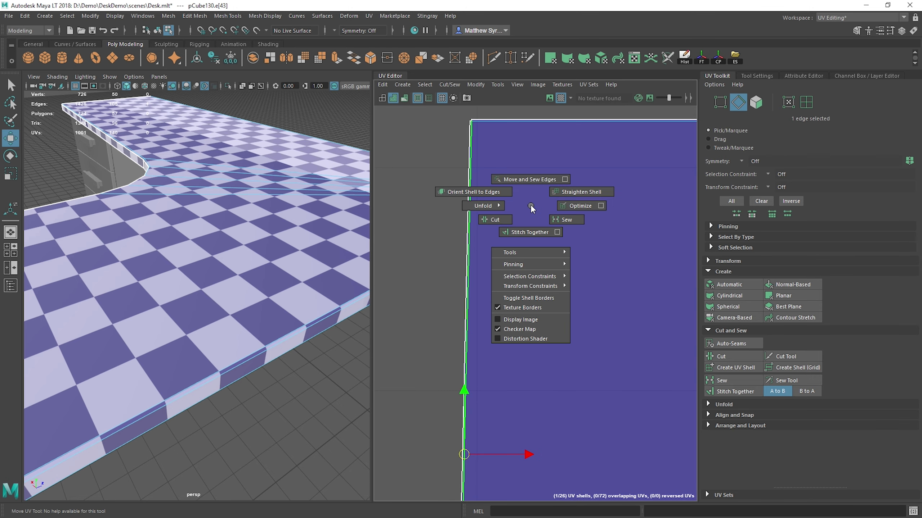
click(523, 235)
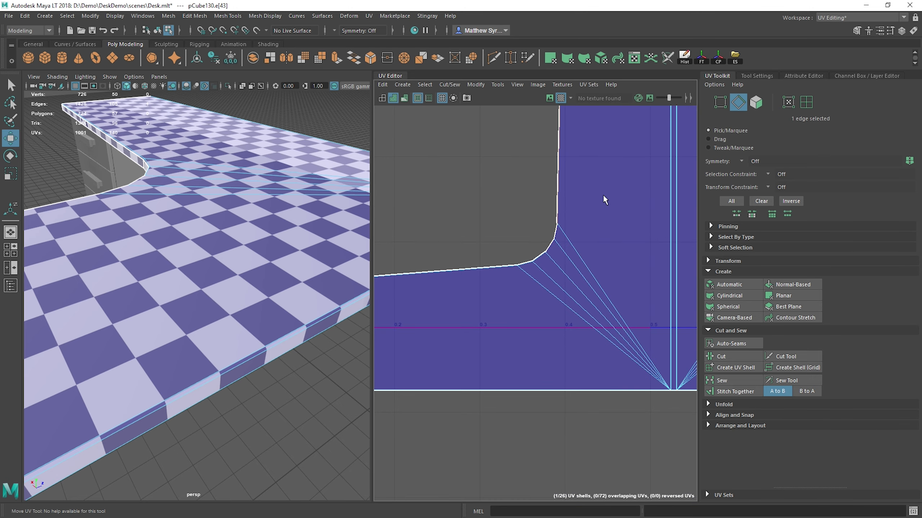
Step: Stitch the short side faces to the tabletop shell along the two upper segments of the left inner curve
scroll(603, 195, up, 8)
alt+middle_drag(484, 284, 554, 205)
click(538, 250)
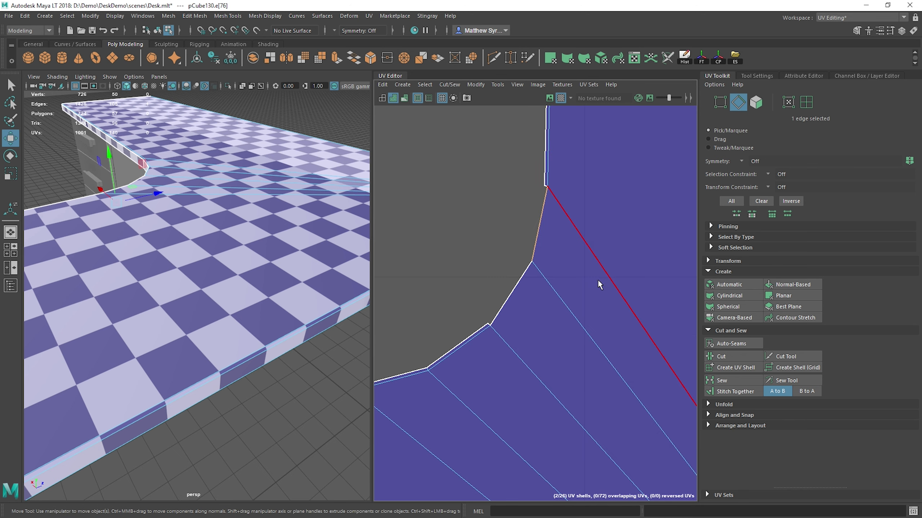
click(517, 295)
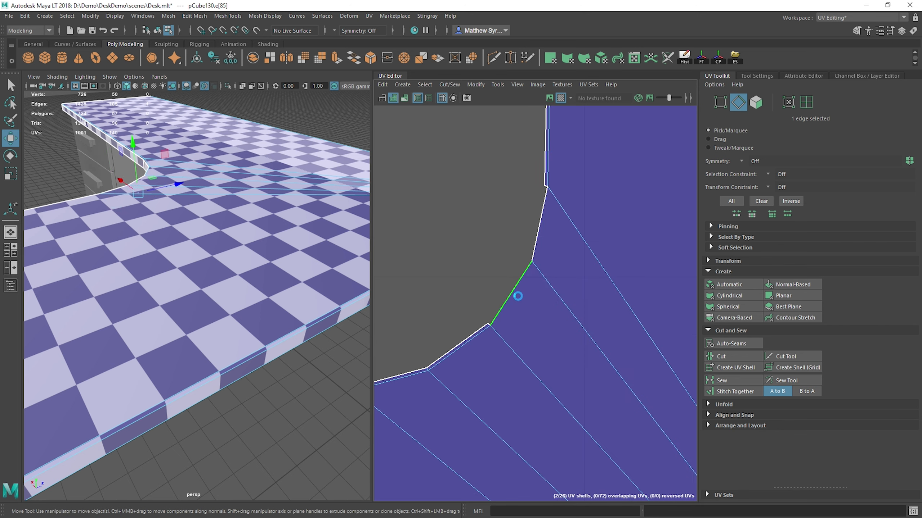
key(g)
click(537, 236)
key(g)
scroll(554, 205, up, 3)
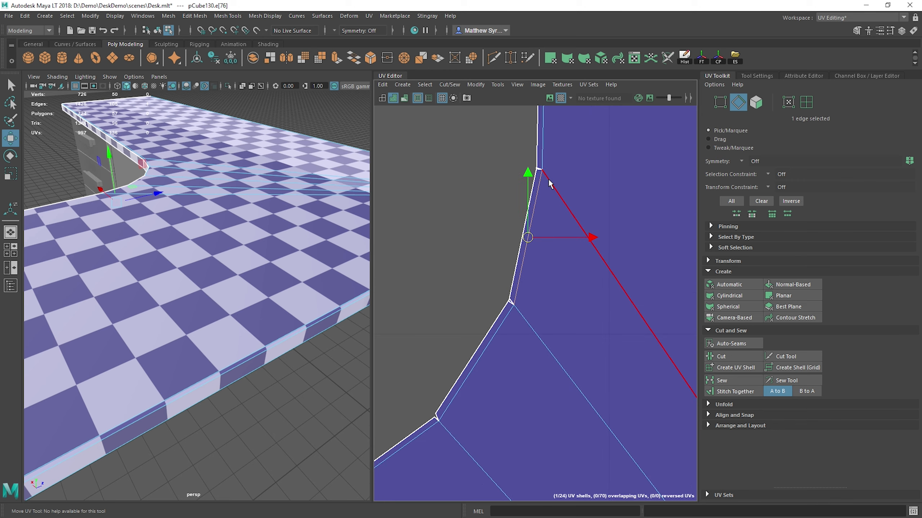
Step: Sew the short gap edges between neighbouring strip faces around the left inner curve
click(538, 169)
alt+middle_drag(457, 134, 392, 245)
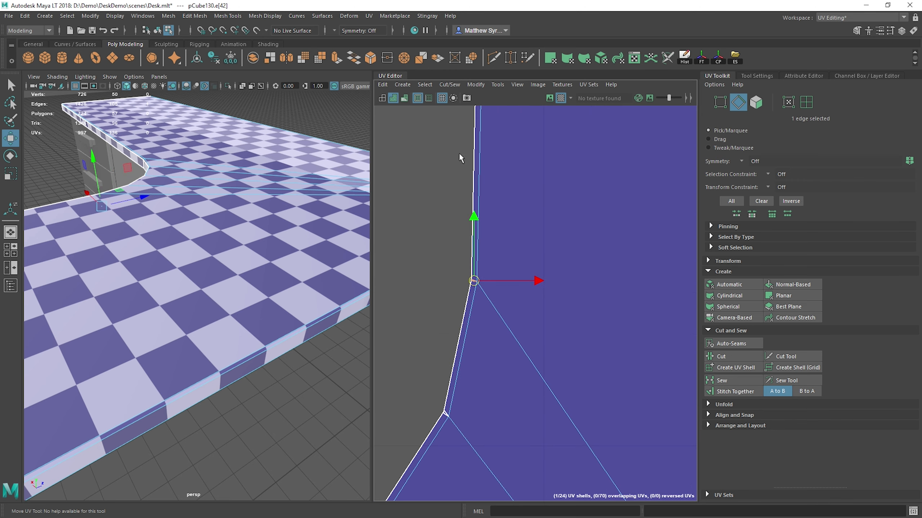
alt+middle_drag(452, 290, 477, 237)
shift+right_click(471, 142)
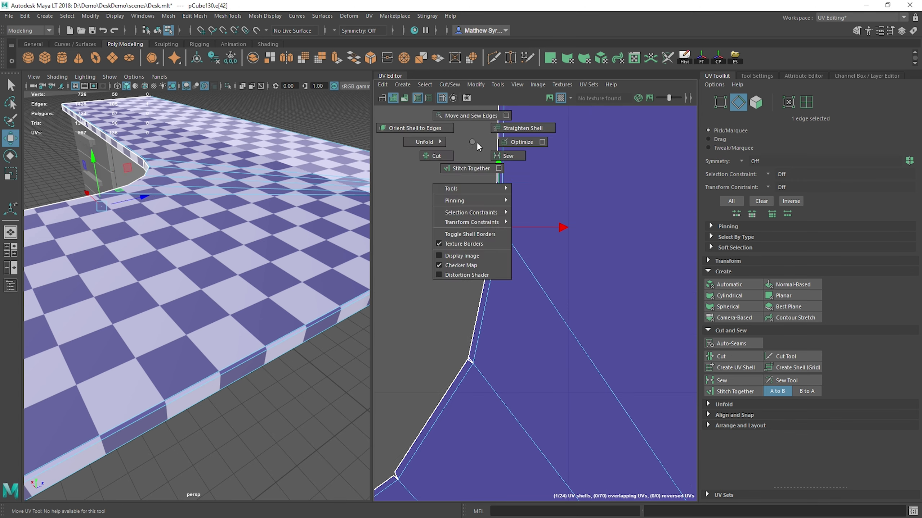
click(509, 156)
click(470, 360)
key(g)
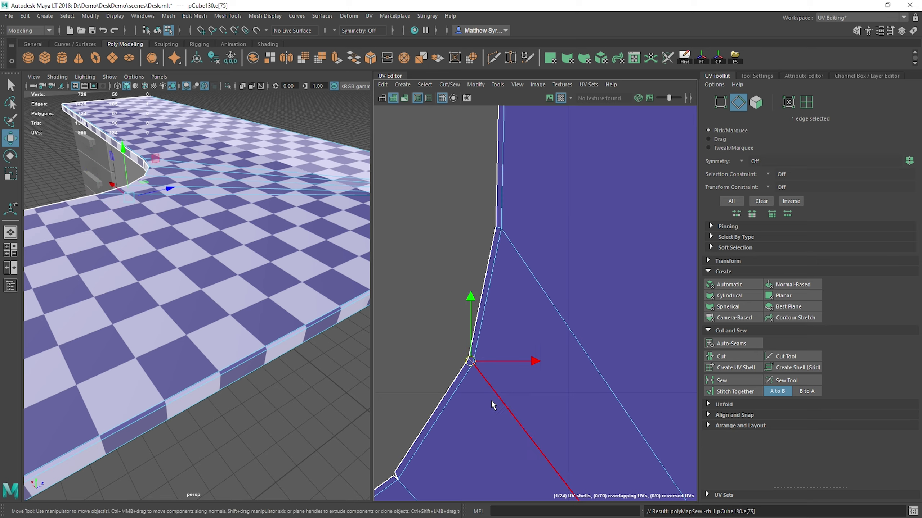
alt+middle_drag(434, 456, 532, 286)
click(495, 305)
scroll(516, 290, down, 3)
alt+middle_drag(434, 354, 521, 261)
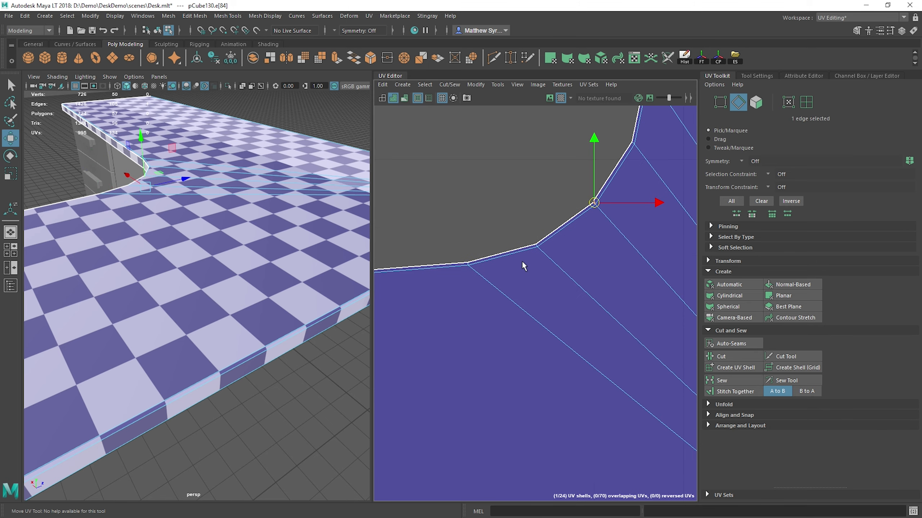
Step: Try to sew the seven selected border edges running along the left inner curve and its straight sides
scroll(520, 254, down, 3)
alt+middle_drag(516, 185, 494, 334)
ctrl+right_click(504, 175)
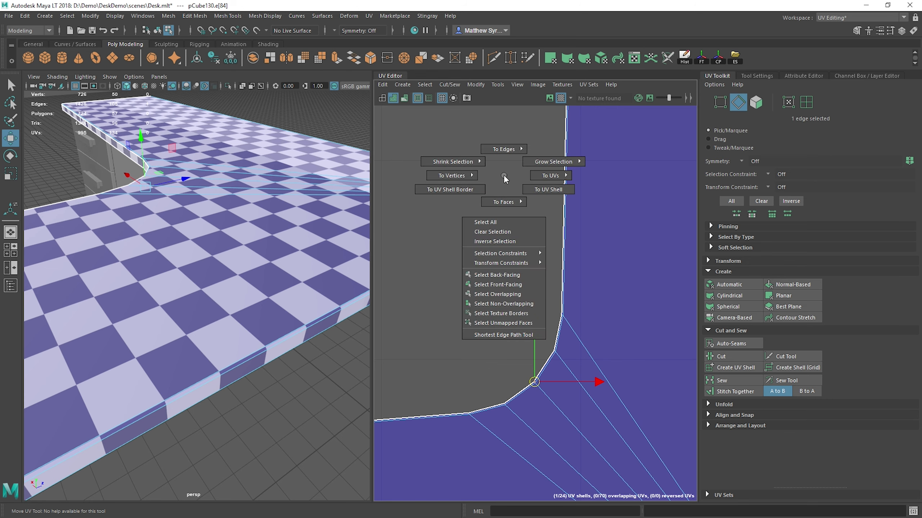
ctrl+right_drag(503, 174, 441, 134)
alt+middle_drag(561, 390, 580, 305)
alt+right_drag(417, 329, 531, 329)
alt+middle_drag(577, 171, 522, 236)
shift+right_click(555, 146)
shift+right_drag(555, 146, 602, 166)
alt+right_drag(570, 305, 603, 262)
alt+middle_drag(592, 220, 685, 302)
alt+right_drag(685, 302, 539, 318)
key(ctrl+z)
Step: Deselect the edge at the arm's outer end and sew the remaining six strip edges along the inner curve
alt+middle_drag(393, 399, 494, 320)
scroll(526, 271, up, 10)
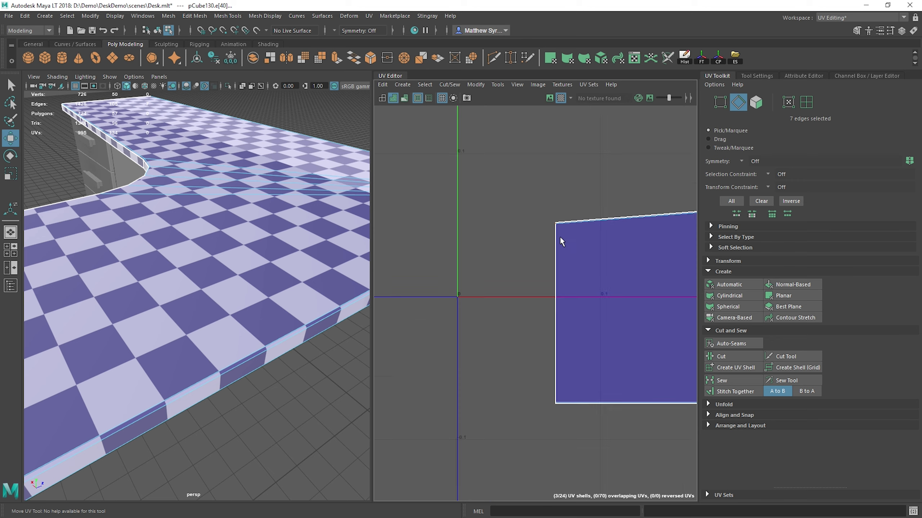
ctrl+drag(521, 177, 580, 260)
alt+middle_drag(605, 208, 563, 250)
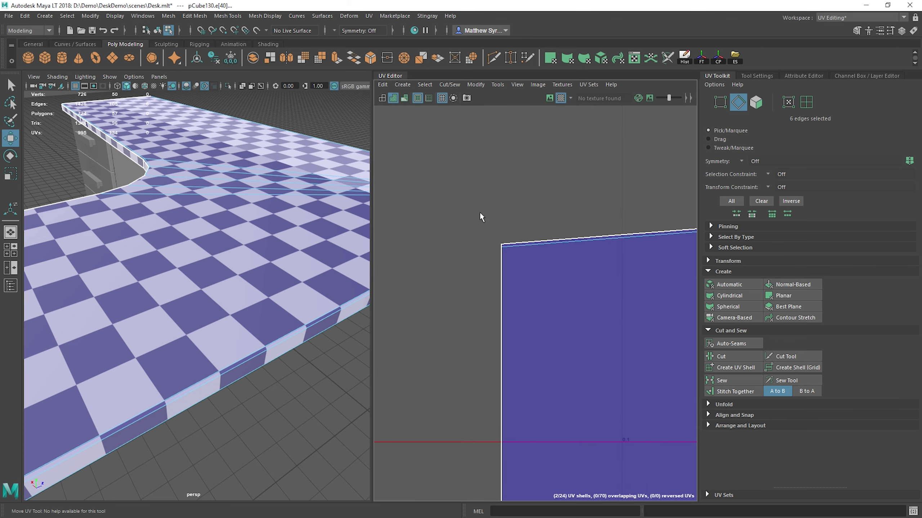
alt+middle_drag(608, 315, 410, 406)
alt+middle_drag(632, 271, 309, 219)
alt+middle_drag(611, 239, 459, 312)
shift+right_drag(504, 170, 511, 198)
alt+right_drag(521, 257, 459, 312)
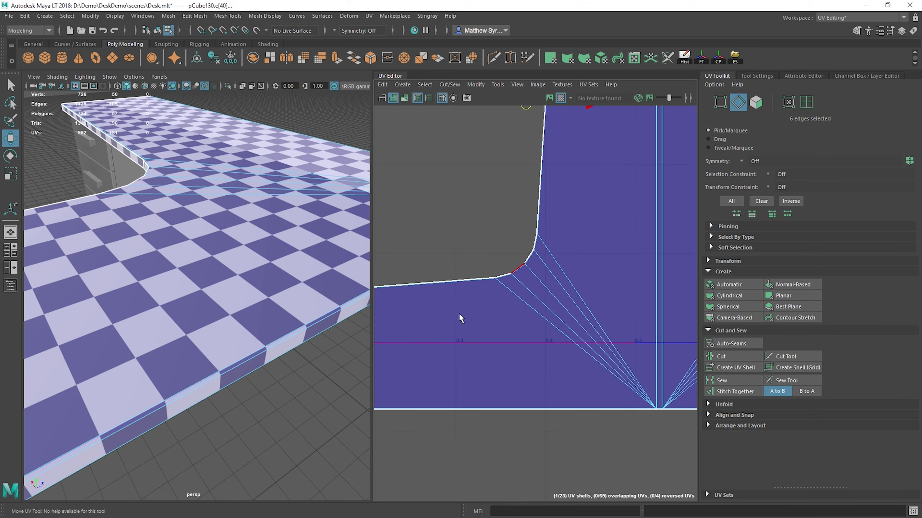
Step: Select the short end edge of the tabletop's left arm and stitch its side strip to the shell
alt+middle_drag(428, 338, 684, 260)
alt+right_drag(434, 273, 512, 238)
alt+middle_drag(621, 224, 430, 302)
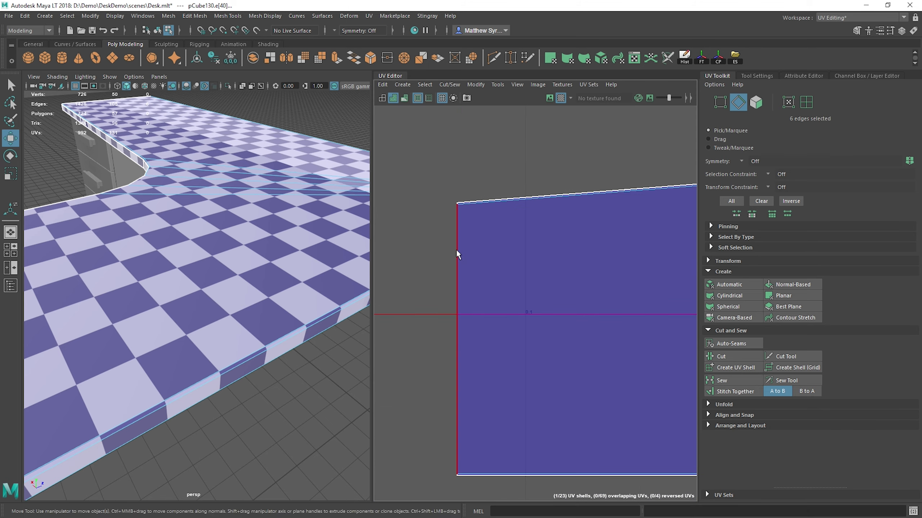
click(456, 253)
alt+right_drag(456, 253, 467, 194)
alt+middle_drag(468, 175, 470, 185)
alt+middle_drag(545, 328, 519, 121)
alt+right_drag(473, 387, 490, 412)
alt+middle_drag(487, 189, 544, 343)
alt+right_drag(544, 343, 471, 321)
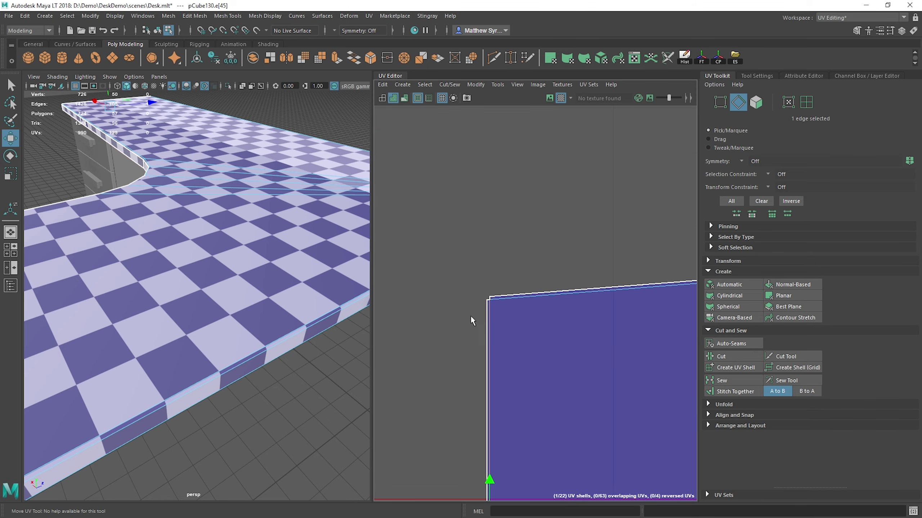
Step: Undo the end strip's stitch and the sewing of the six inner-curve edges
alt+middle_drag(689, 244, 266, 331)
alt+right_drag(471, 326, 558, 372)
alt+middle_drag(651, 173, 554, 296)
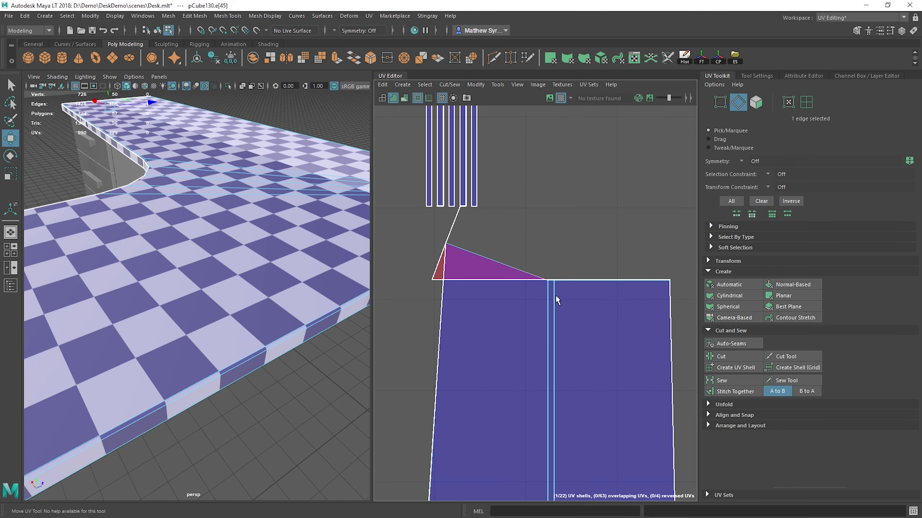
alt+right_drag(554, 296, 498, 275)
key(ctrl+z)
key(ctrl+z)
key(ctrl+z)
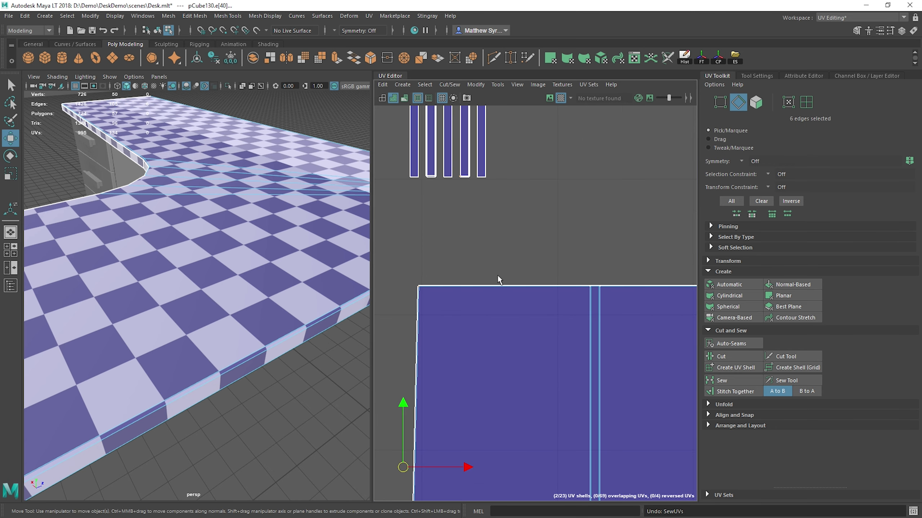
Step: Limit the selection to the five short joint edges around the left inner curve and sew them
scroll(416, 290, up, 8)
double_click(415, 274)
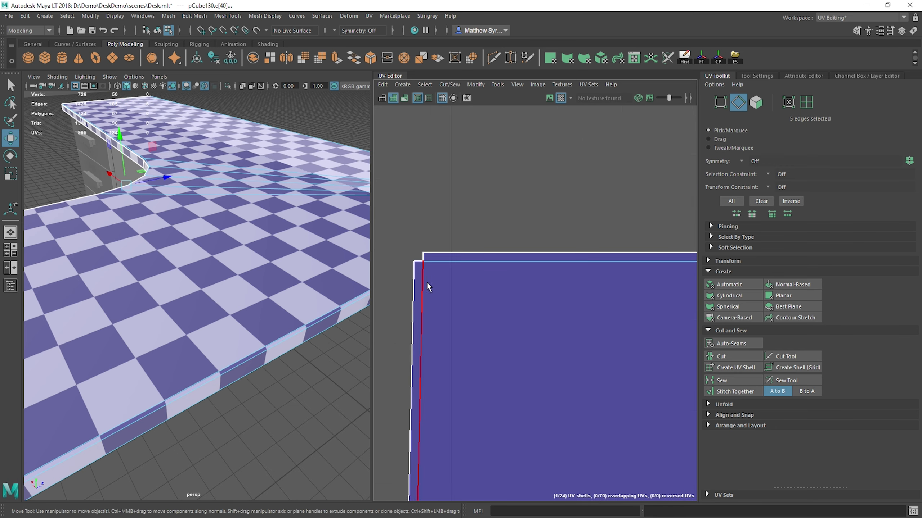
scroll(443, 334, down, 6)
alt+middle_drag(476, 388, 494, 117)
alt+middle_drag(558, 444, 572, 341)
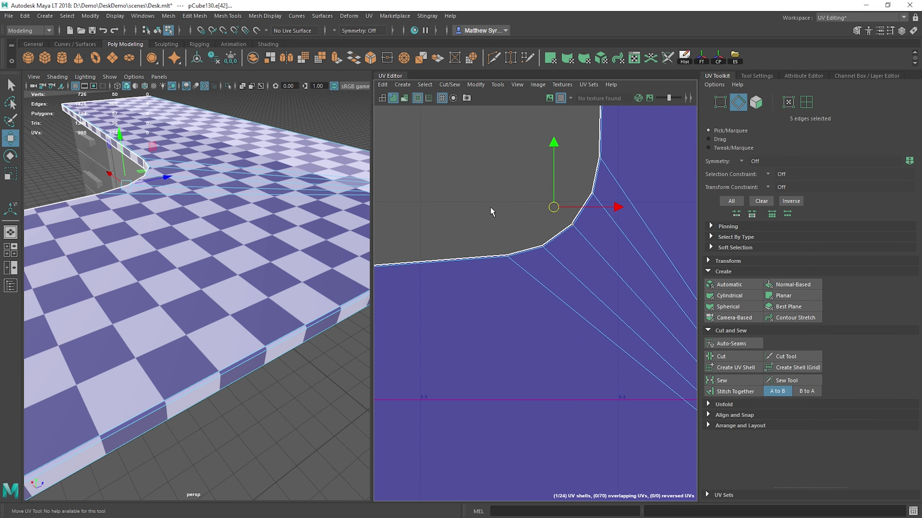
shift+right_drag(529, 147, 561, 166)
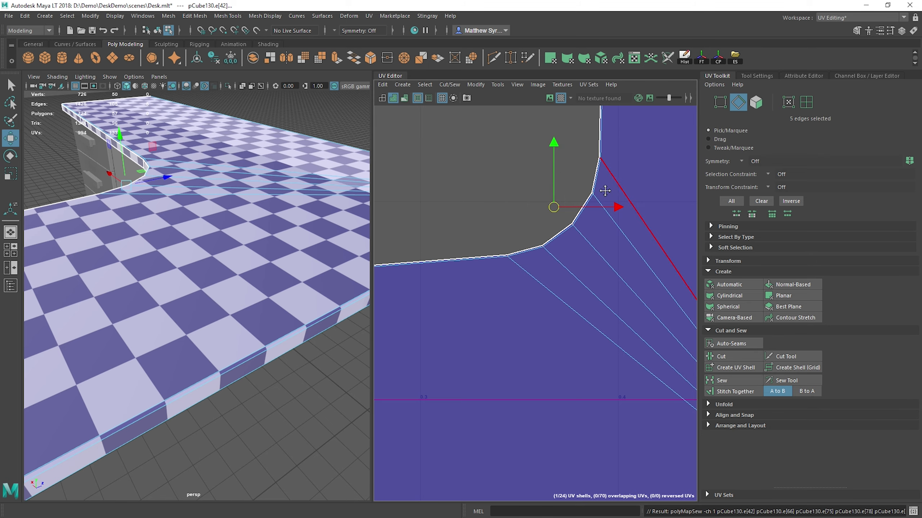
Step: Select the short corner edge at the upper left of the shell's upright section and locate its match among the separate strips
alt+middle_drag(605, 190, 500, 357)
alt+middle_drag(508, 127, 479, 390)
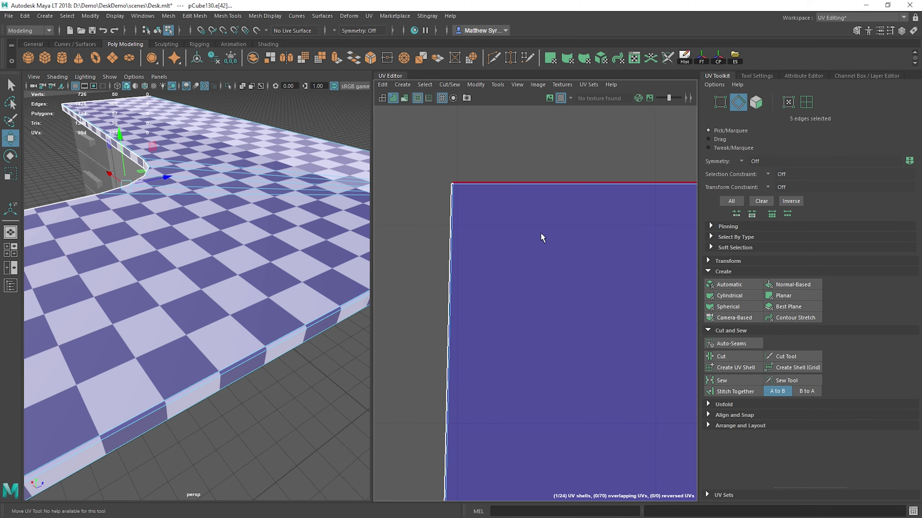
alt+middle_drag(540, 232, 574, 287)
scroll(478, 231, up, 5)
alt+middle_drag(478, 231, 448, 224)
click(471, 232)
alt+middle_drag(508, 155, 527, 427)
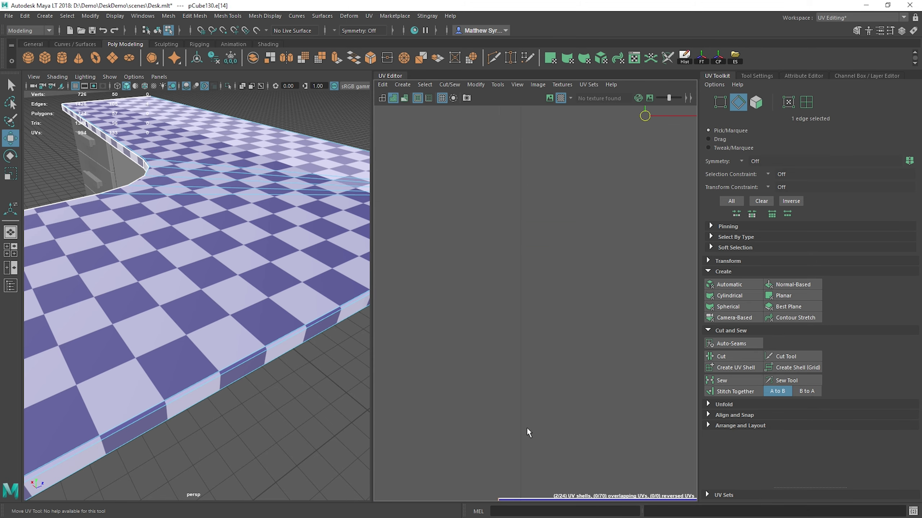
scroll(519, 323, down, 5)
alt+middle_drag(548, 165, 506, 335)
alt+middle_drag(527, 113, 498, 315)
scroll(498, 314, down, 6)
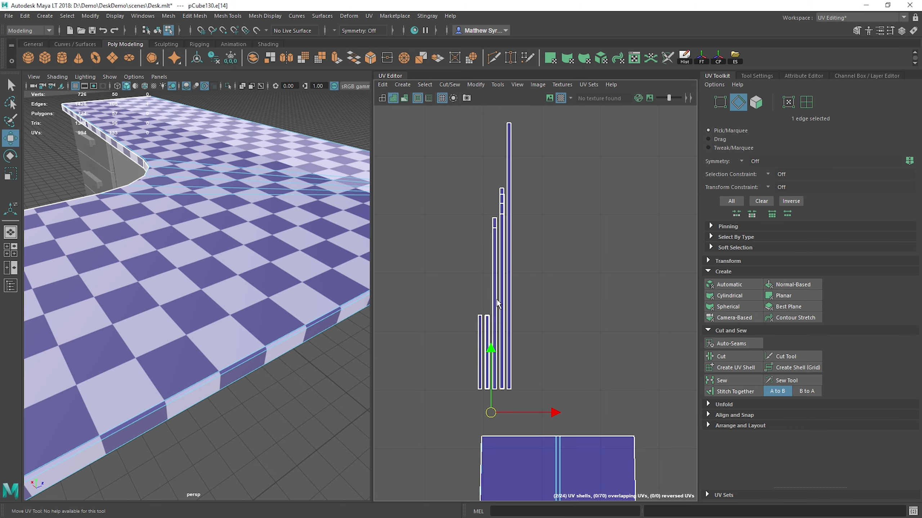
alt+middle_drag(555, 412, 567, 234)
Step: Examine the double seam running down the middle of the shell's upright section to its lower border
scroll(543, 305, up, 3)
scroll(544, 308, up, 2)
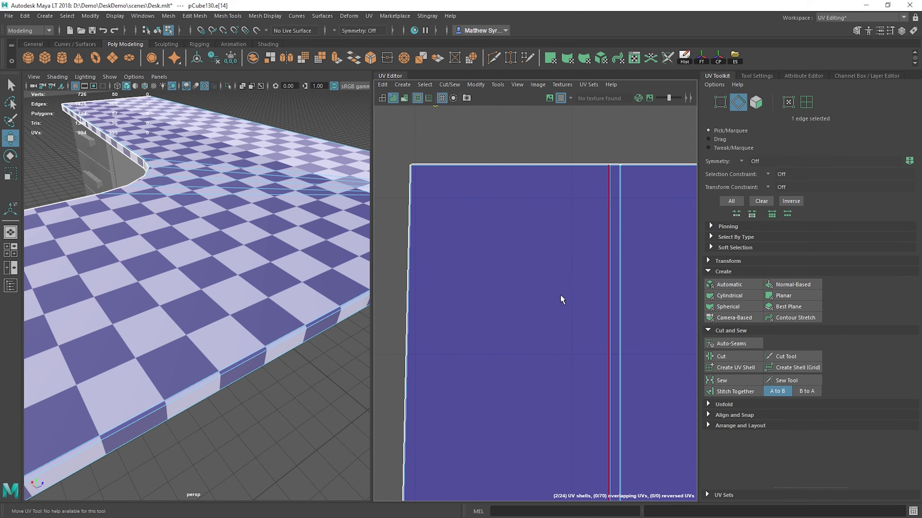
alt+middle_drag(561, 295, 625, 340)
scroll(625, 341, up, 1)
alt+middle_drag(685, 319, 382, 366)
alt+middle_drag(471, 403, 633, 291)
alt+middle_drag(522, 426, 586, 156)
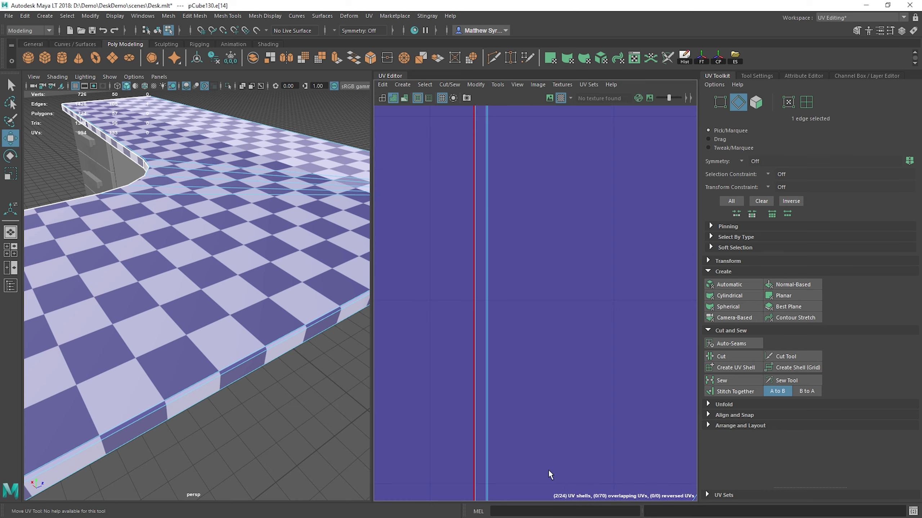
alt+middle_drag(546, 469, 613, 315)
scroll(534, 432, down, 8)
alt+middle_drag(535, 432, 628, 281)
Step: Select the end edge of the tabletop's left arm and stitch its strip on, undoing a trial sew of the same edge
scroll(537, 365, up, 6)
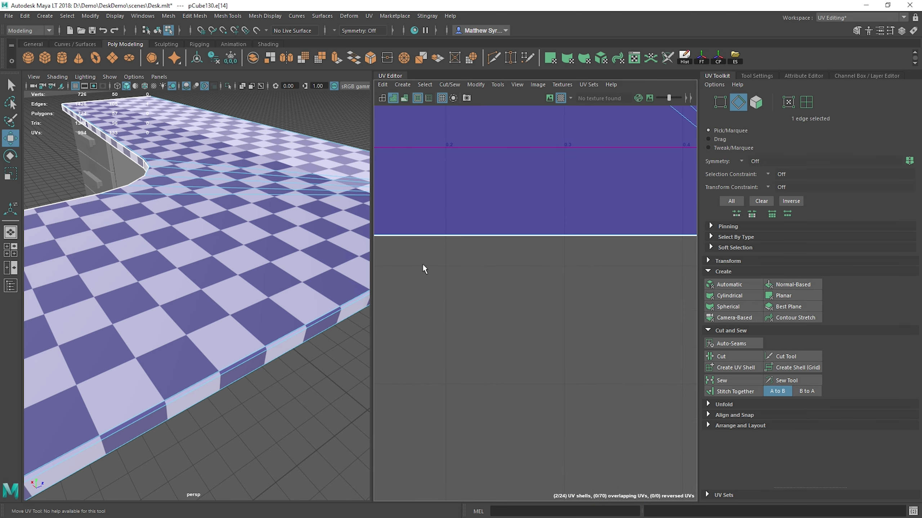
alt+middle_drag(381, 264, 577, 315)
scroll(527, 293, up, 4)
scroll(592, 296, up, 4)
alt+middle_drag(486, 229, 675, 367)
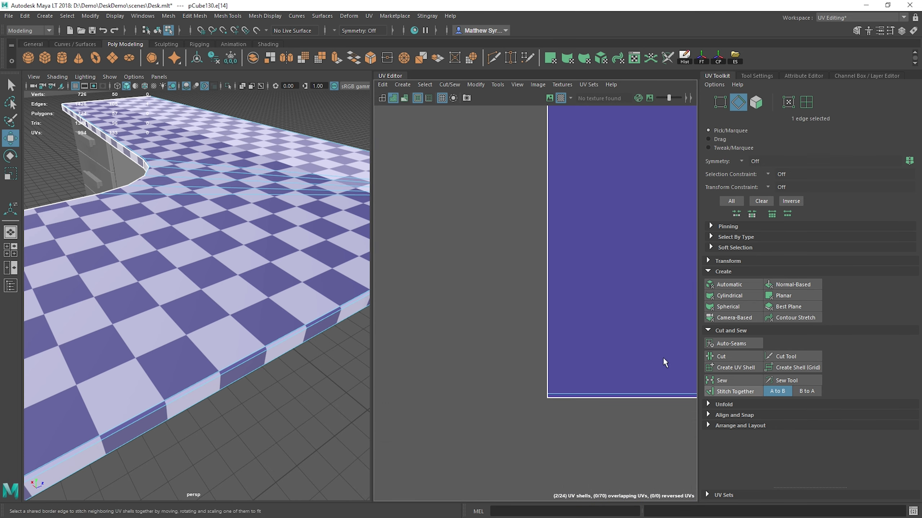
click(548, 225)
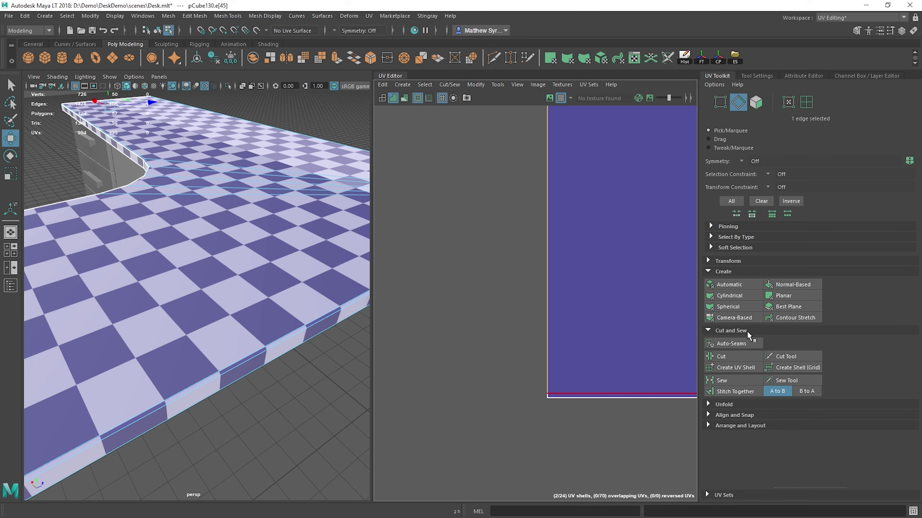
click(731, 380)
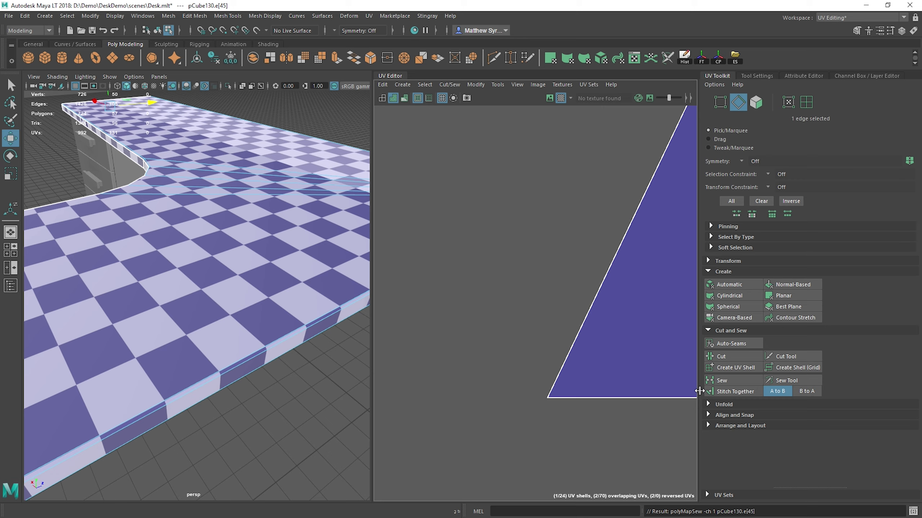
click(737, 391)
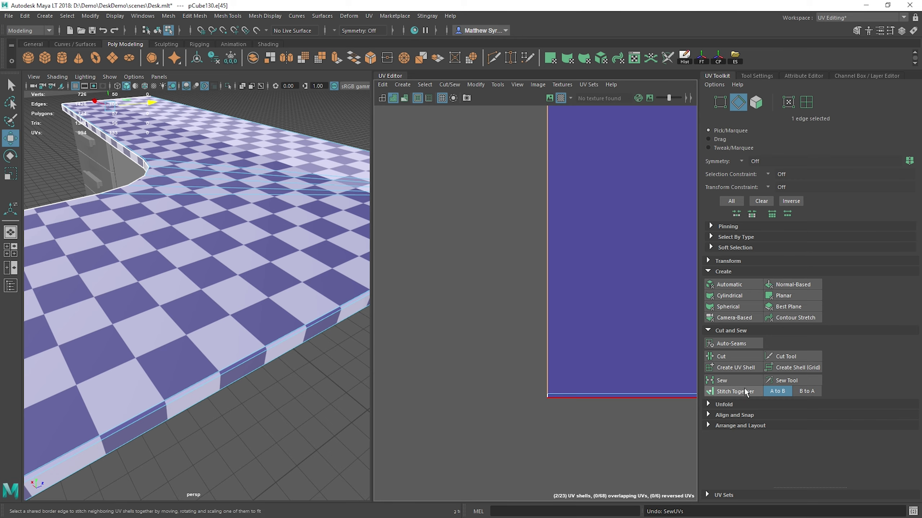
Step: Select the six outer edges along the left arm, left inner curve and upright section's left side, and stitch their side strips on
alt+middle_drag(649, 185, 574, 464)
alt+middle_drag(547, 211, 370, 290)
scroll(553, 346, down, 7)
alt+middle_drag(553, 346, 340, 319)
alt+middle_drag(417, 296, 760, 323)
scroll(496, 354, up, 5)
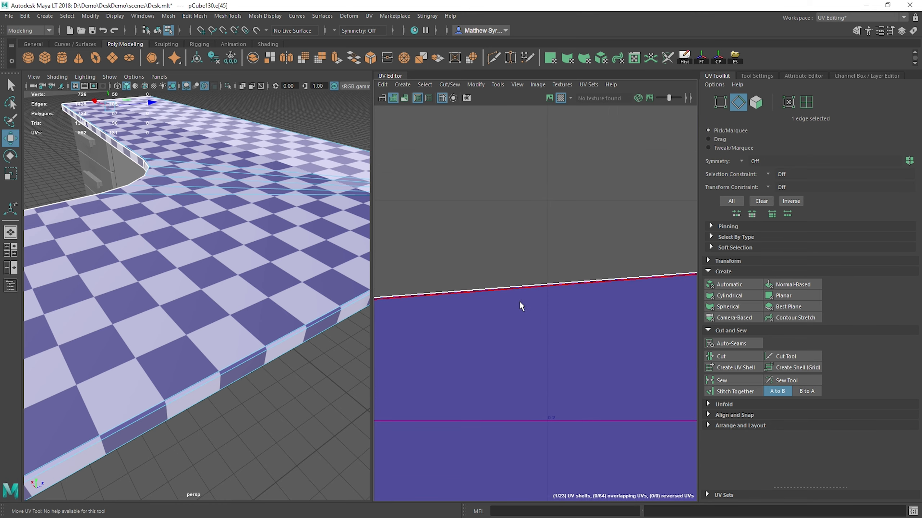
click(520, 285)
alt+middle_drag(583, 293, 284, 366)
shift+click(585, 328)
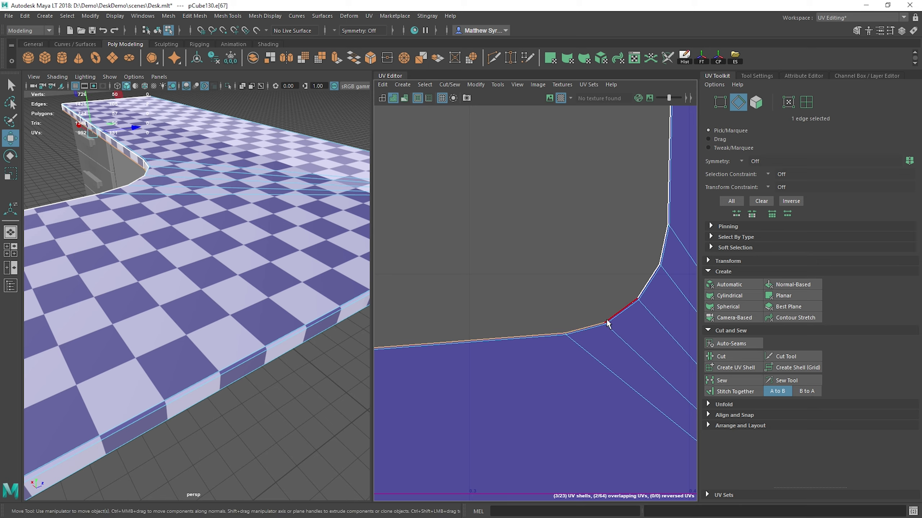
shift+click(620, 312)
shift+click(644, 295)
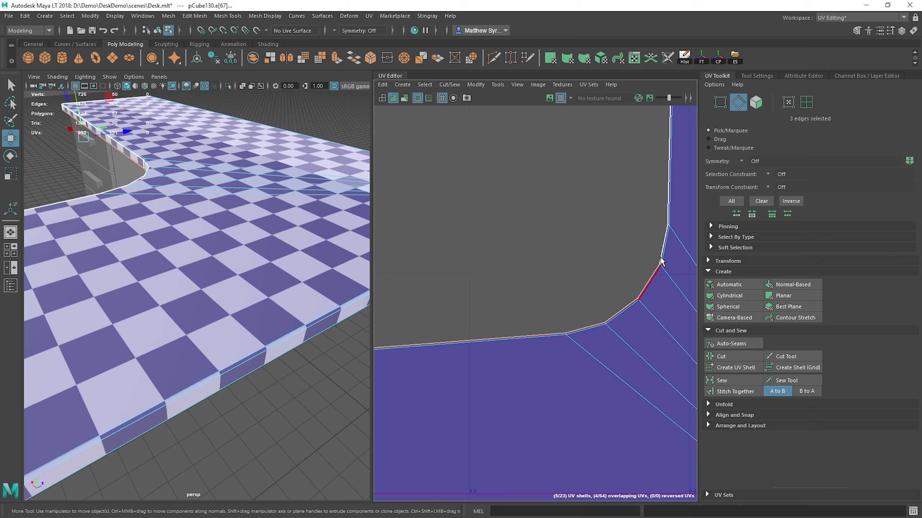
alt+middle_drag(668, 242, 572, 442)
shift+click(569, 399)
alt+middle_drag(610, 256, 569, 505)
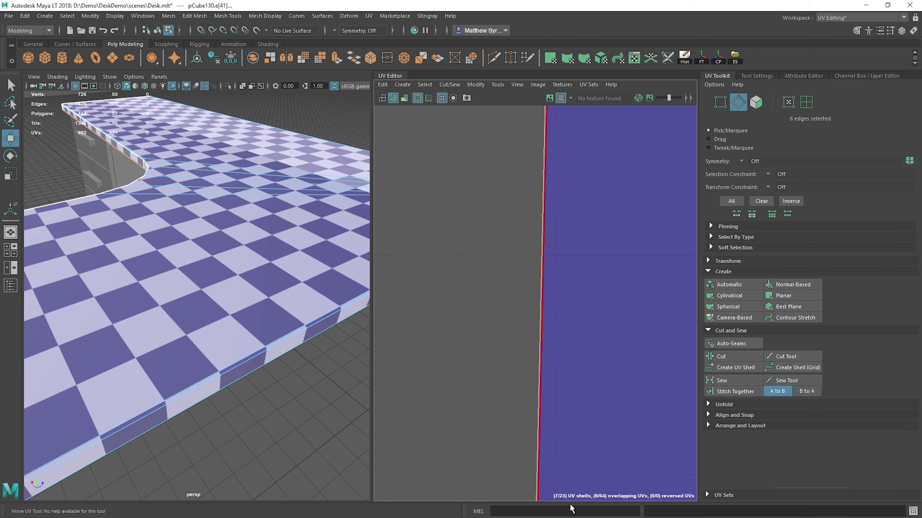
alt+middle_drag(555, 290, 515, 465)
shift+right_drag(547, 248, 541, 270)
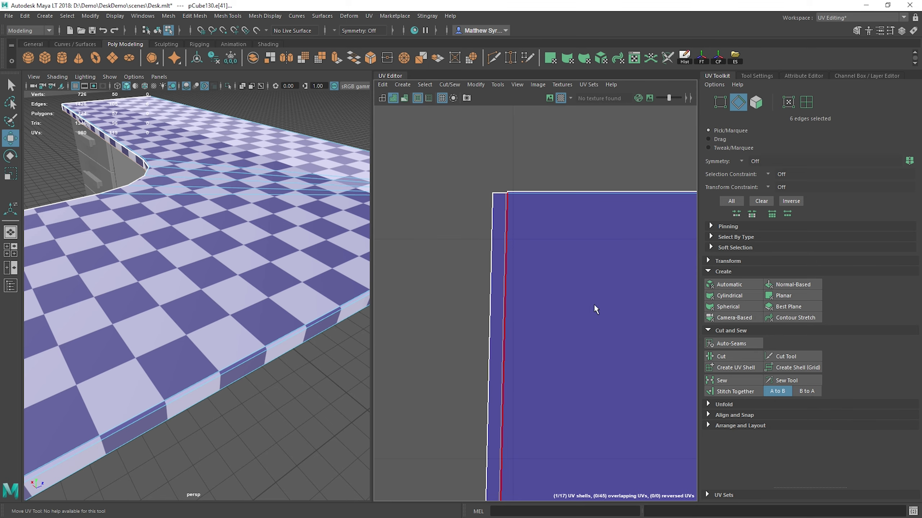
Step: Select the five short joint edges between the side strips around the left inner curve and sew them
alt+middle_drag(596, 309, 566, 193)
alt+right_drag(566, 193, 565, 292)
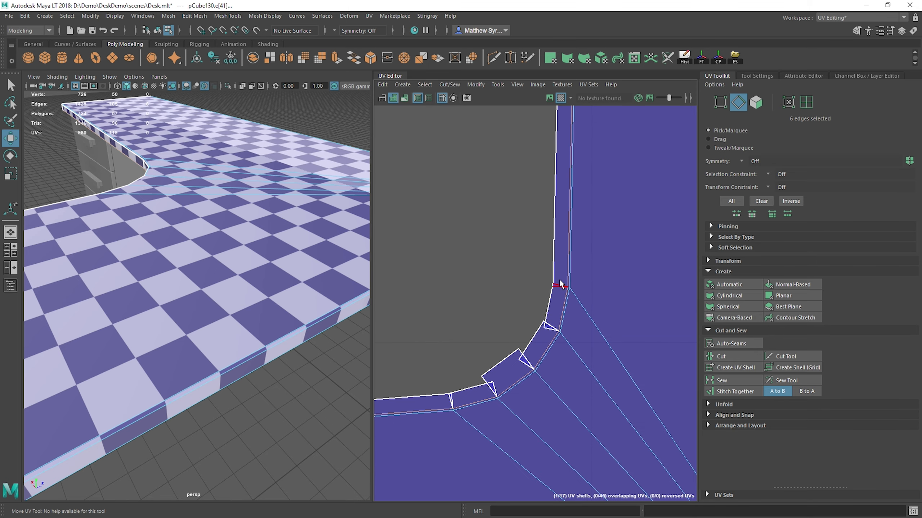
click(560, 285)
shift+click(551, 324)
shift+click(494, 392)
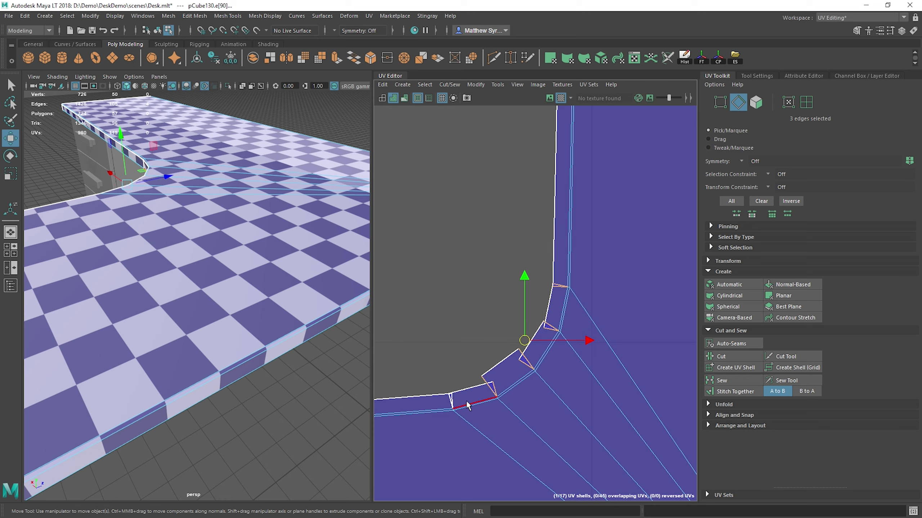
shift+click(452, 403)
shift+right_drag(450, 214, 477, 254)
Step: Select the outer end edge of the left arm and stitch its side strip to the shell
scroll(480, 300, down, 9)
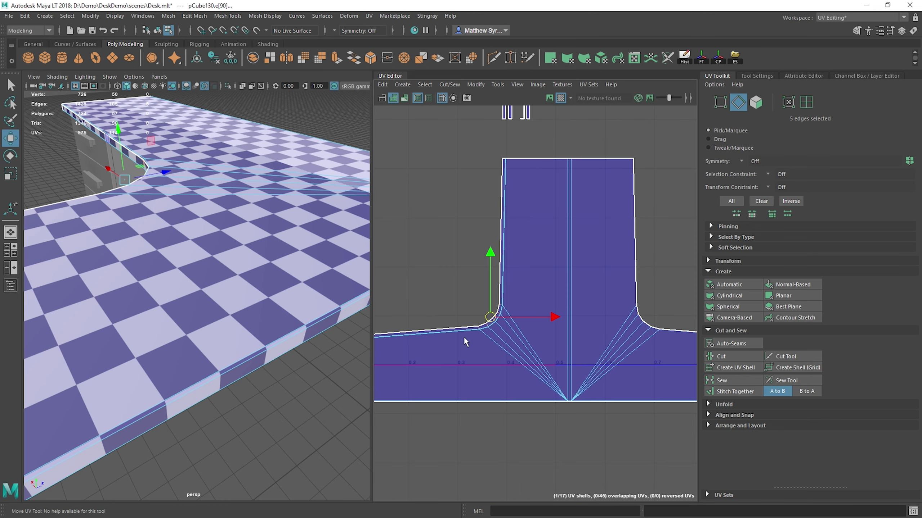
alt+middle_drag(465, 341, 581, 307)
scroll(498, 326, up, 4)
scroll(436, 281, up, 6)
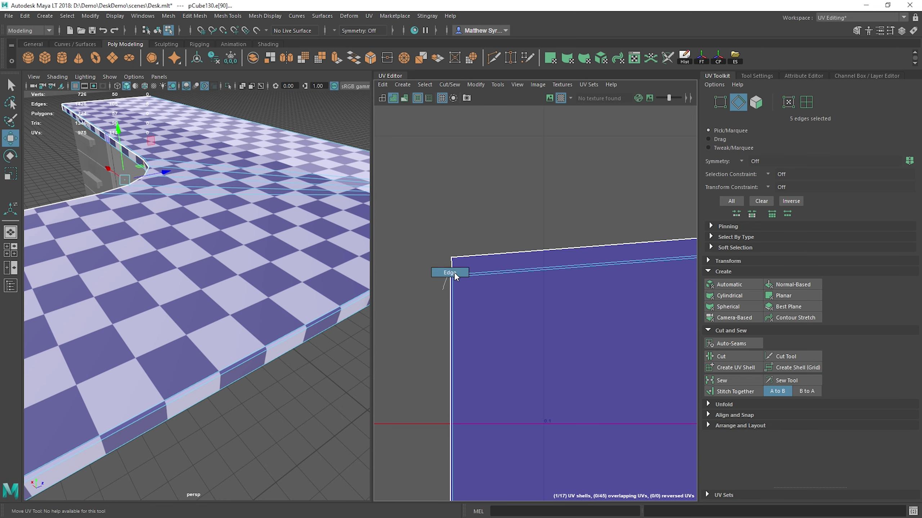
click(451, 284)
shift+right_drag(497, 161, 498, 185)
Step: Select the top end edge of the upright section's left half and stitch its side strip to the shell
scroll(478, 256, down, 3)
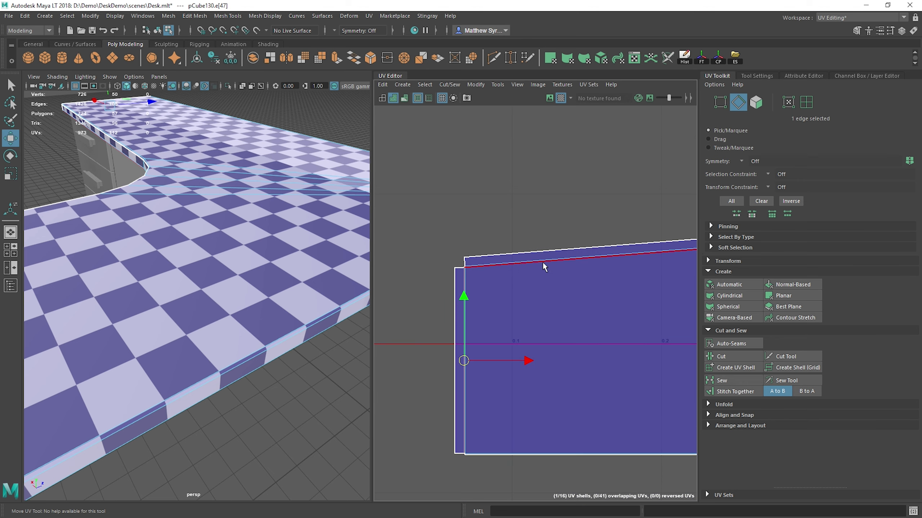
scroll(544, 265, down, 5)
alt+middle_drag(595, 203, 434, 412)
alt+middle_drag(624, 169, 547, 292)
scroll(547, 292, up, 3)
click(527, 318)
shift+right_drag(609, 274, 610, 299)
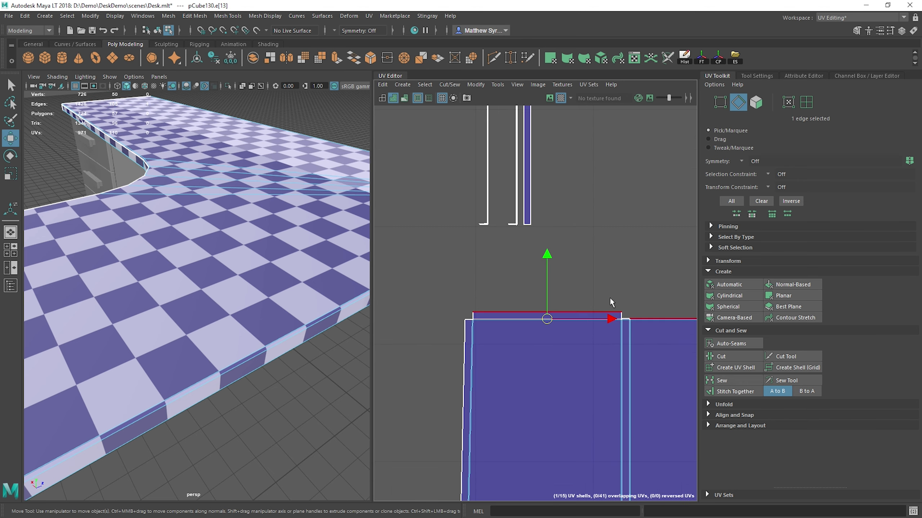
Step: Try to join the top border edge of the upright section's right half to the end strip, and undo the attempt
alt+middle_drag(639, 306, 492, 290)
click(532, 302)
shift+right_drag(526, 306, 527, 331)
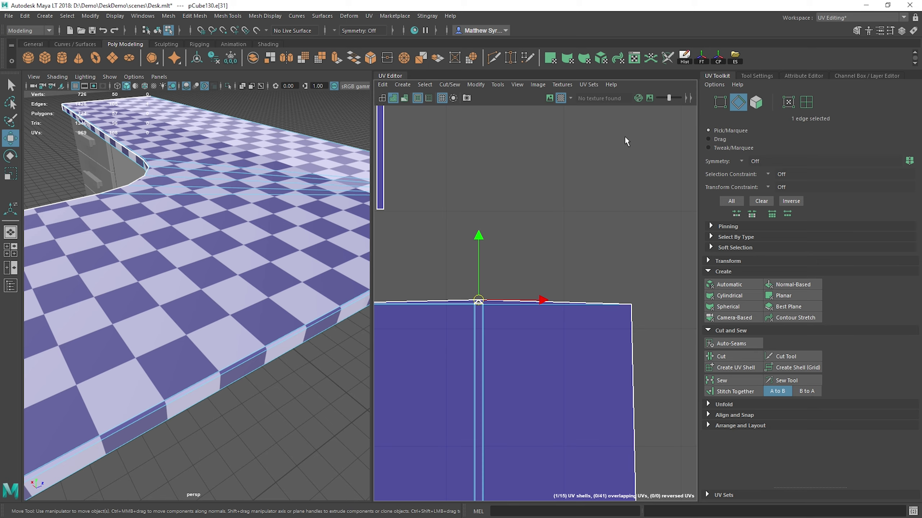
alt+middle_drag(496, 282, 610, 242)
scroll(586, 249, up, 2)
key(ctrl+z)
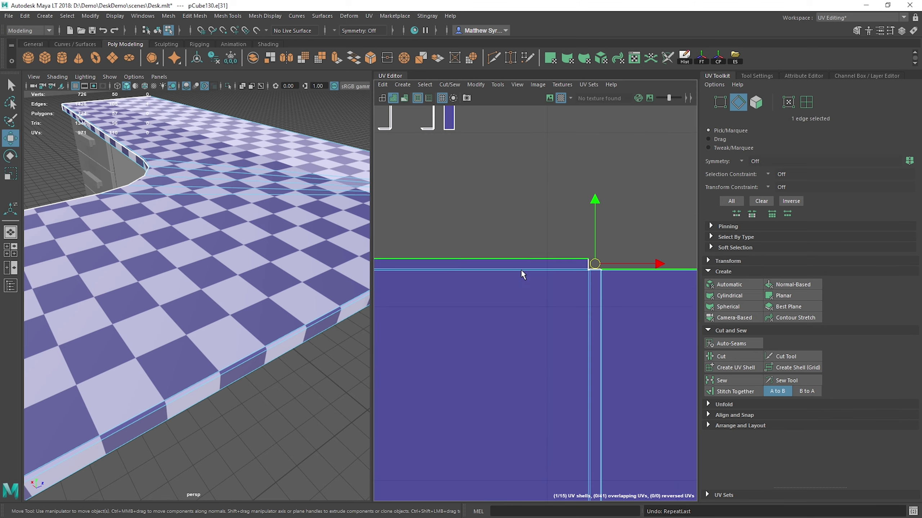
Step: Sew the small corner edges on both sides of the middle seam at the upright section's top end
alt+middle_drag(598, 313, 505, 285)
scroll(460, 260, up, 5)
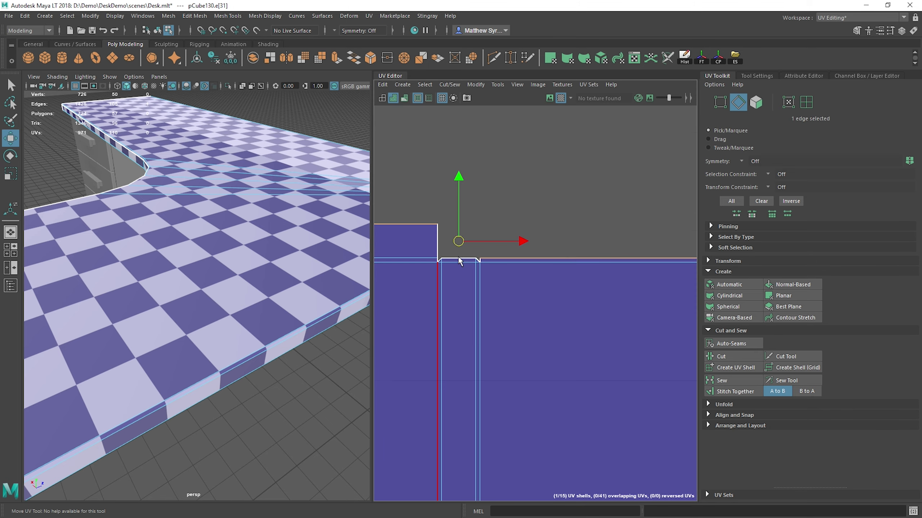
click(485, 260)
shift+right_drag(510, 159, 554, 172)
click(430, 261)
key(g)
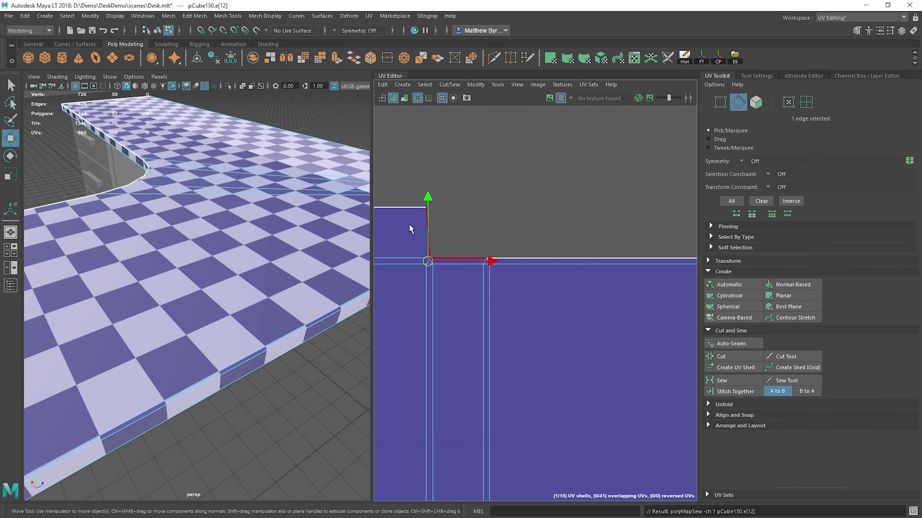
Step: Select the two UVs at the end strip's inner end and align them along U to the maximum
right_drag(409, 225, 437, 218)
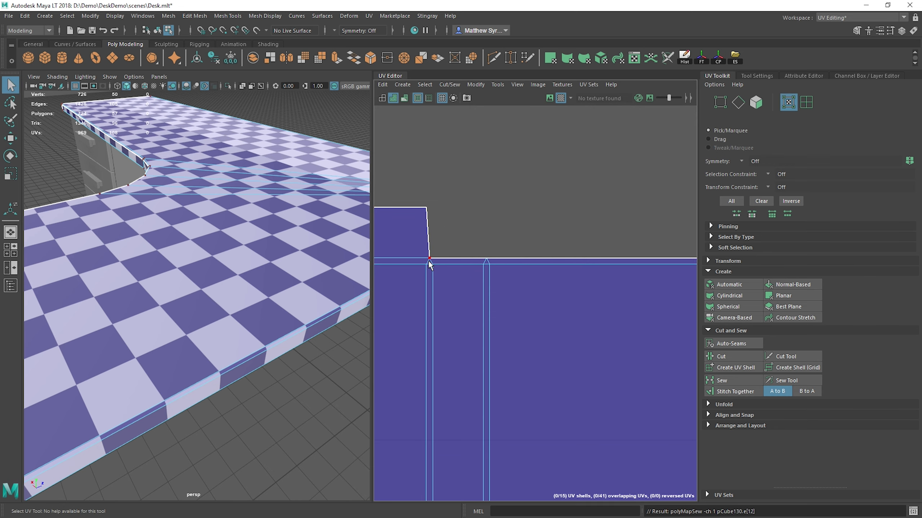
drag(425, 209, 425, 209)
right_drag(413, 186, 417, 182)
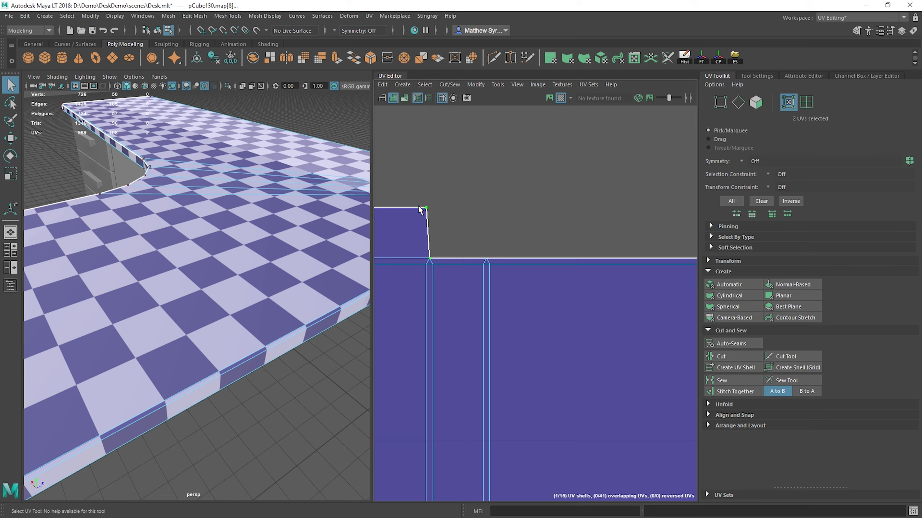
click(728, 415)
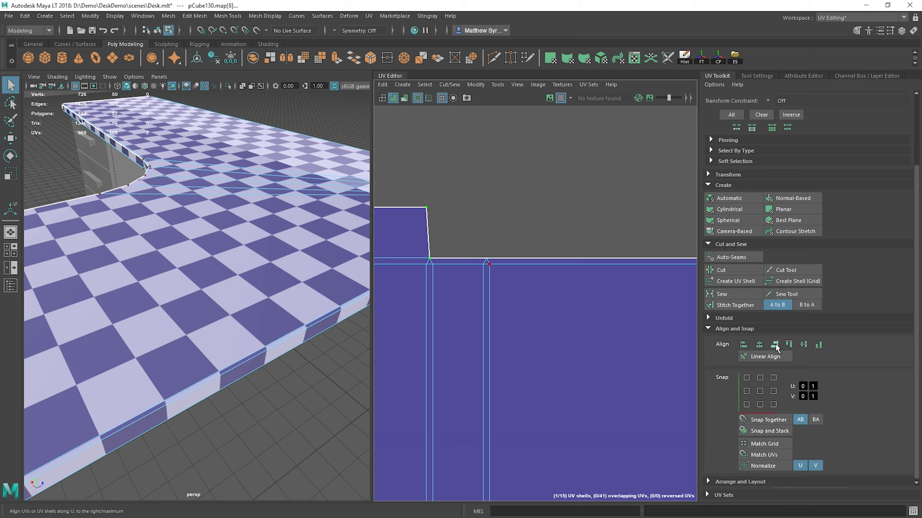
alt+middle_drag(399, 181, 435, 192)
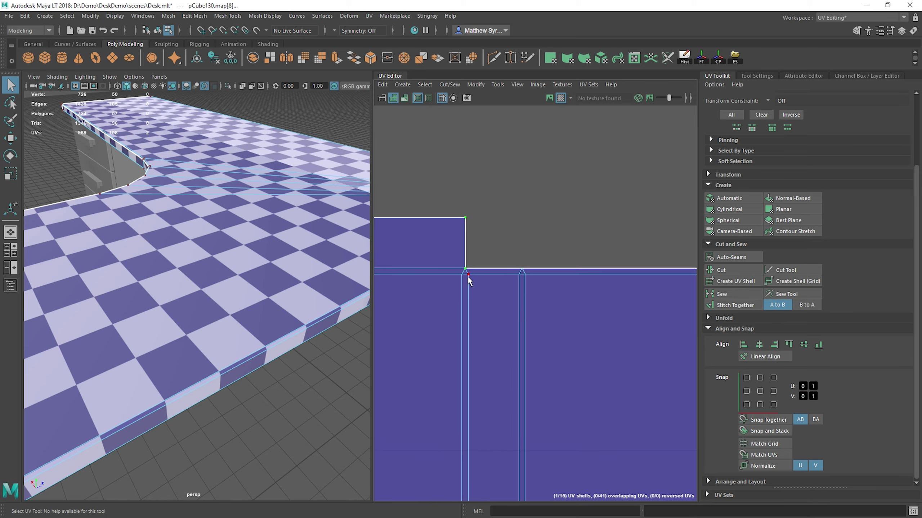
Step: Select the upright section's long right side edge and its long left side edge in turn to check their matching strips
scroll(473, 302, down, 5)
scroll(497, 294, up, 2)
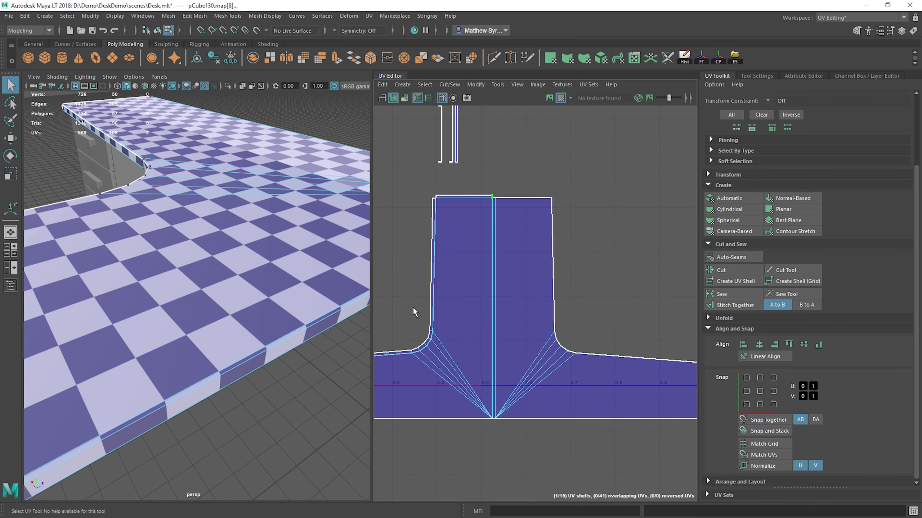
alt+middle_drag(515, 177, 550, 238)
scroll(467, 327, up, 3)
alt+middle_drag(458, 302, 384, 269)
alt+middle_drag(663, 190, 578, 221)
scroll(564, 214, down, 1)
click(571, 225)
scroll(569, 200, down, 8)
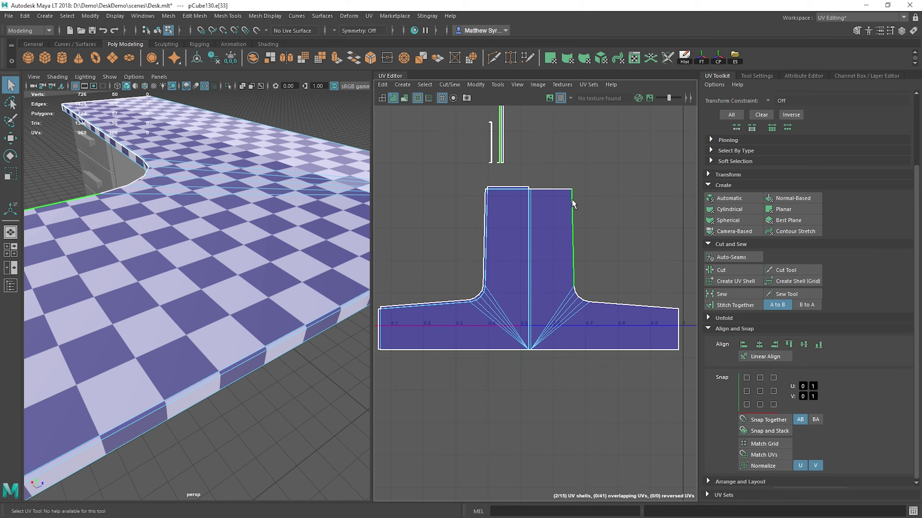
scroll(510, 247, up, 4)
click(501, 242)
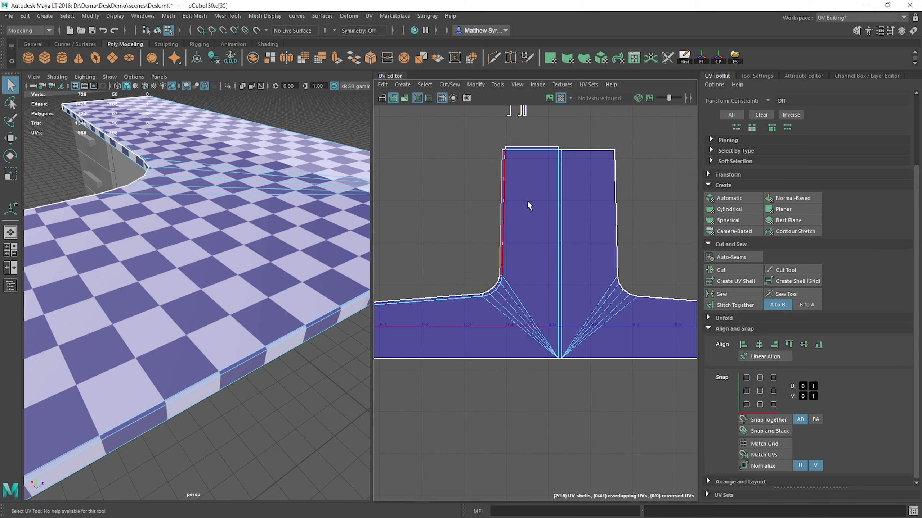
shift+right_drag(527, 200, 550, 207)
Step: Sew the three selected short joint edges of the thin strip around the right inner curve
key(f)
scroll(538, 370, up, 5)
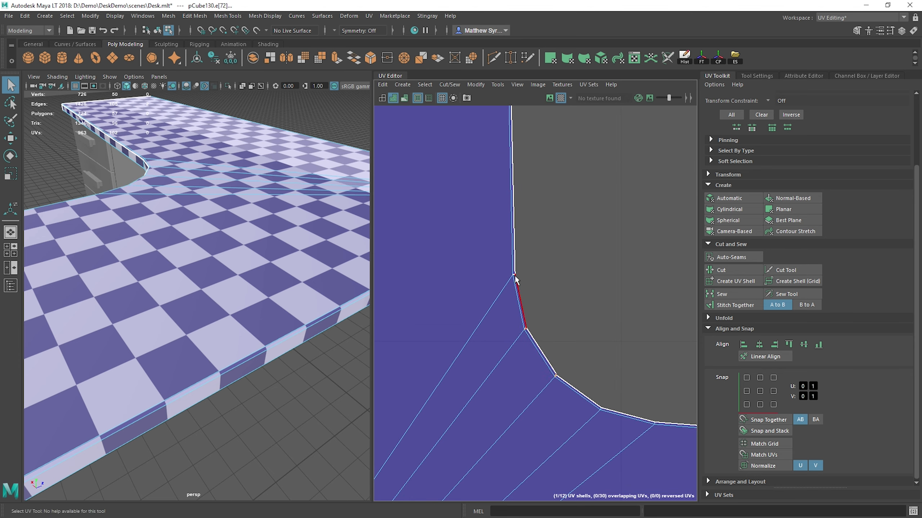
shift+right_drag(547, 242, 581, 250)
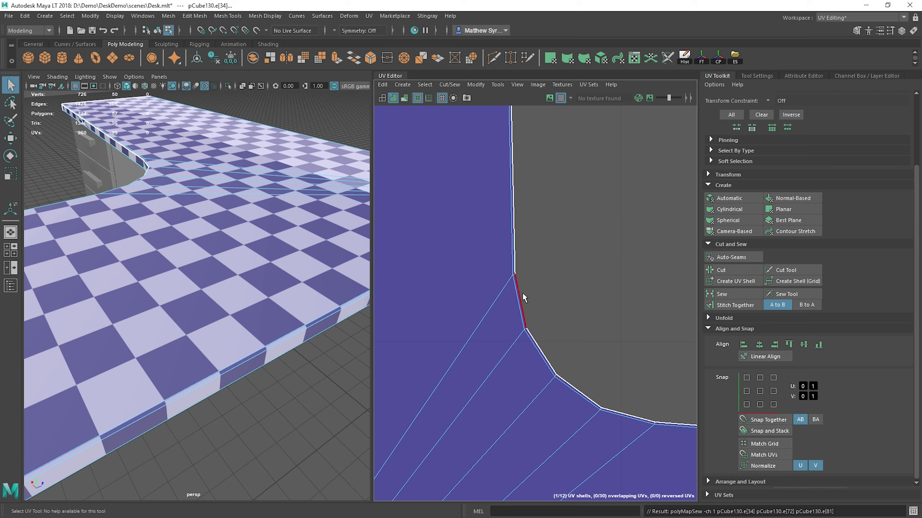
scroll(565, 254, down, 8)
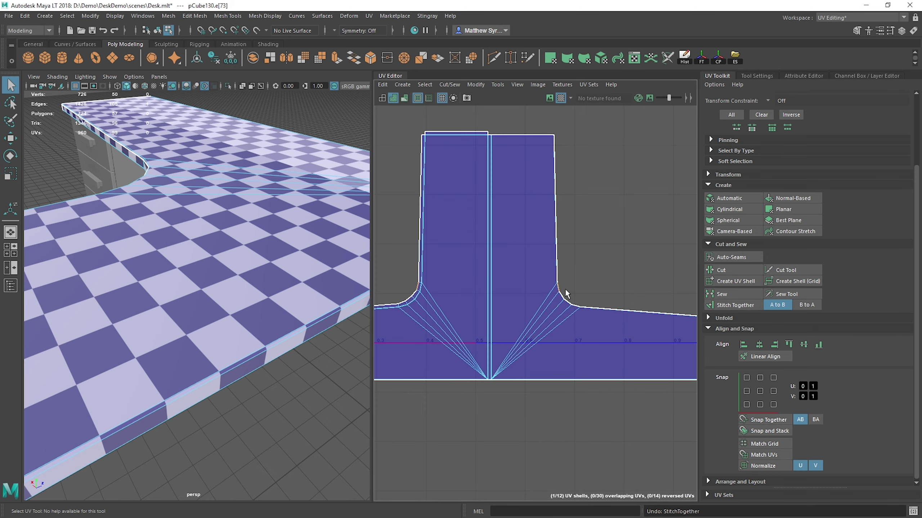
Step: Stitch the matching bevel strip to the long bottom edge of the shell's left half
alt+middle_drag(499, 252, 543, 258)
alt+middle_drag(570, 220, 526, 259)
alt+middle_drag(486, 388, 539, 282)
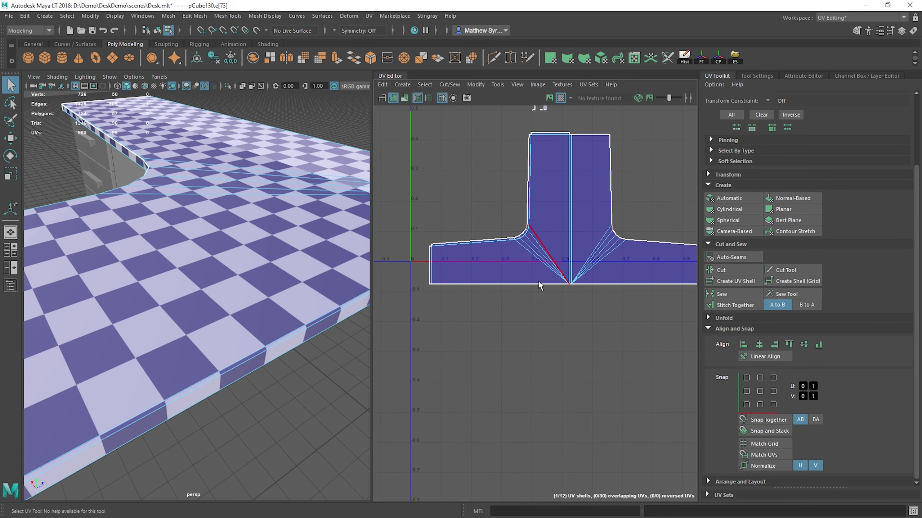
scroll(617, 285, up, 5)
alt+middle_drag(631, 297, 567, 294)
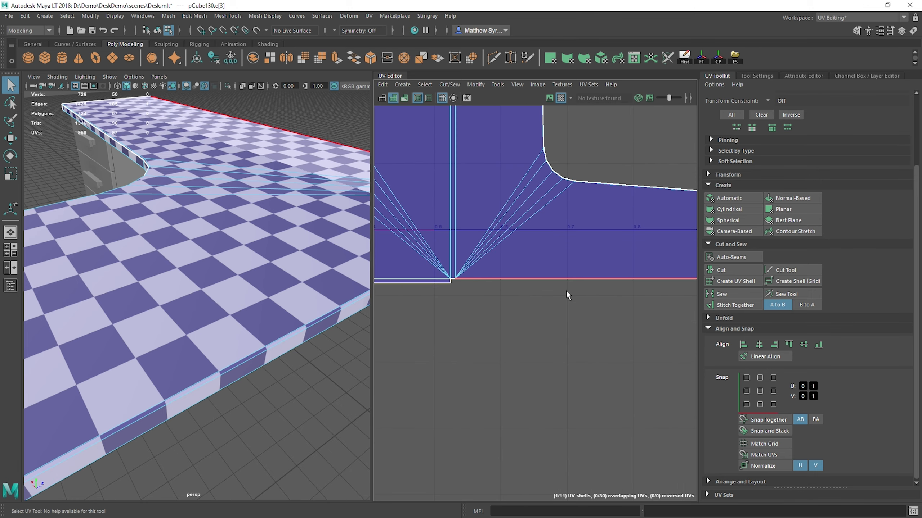
Step: Check the right arm's outer end edge and stitch the matching end strip to the left arm's outer end
alt+middle_drag(655, 256, 389, 246)
scroll(526, 268, up, 3)
scroll(459, 249, up, 3)
click(462, 259)
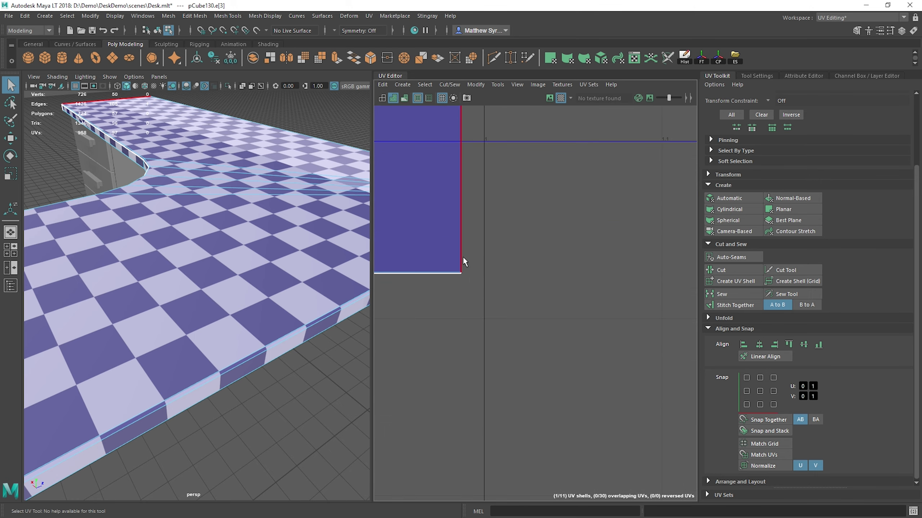
key(g)
alt+middle_drag(471, 134, 518, 319)
scroll(518, 319, down, 5)
alt+middle_drag(463, 260, 634, 330)
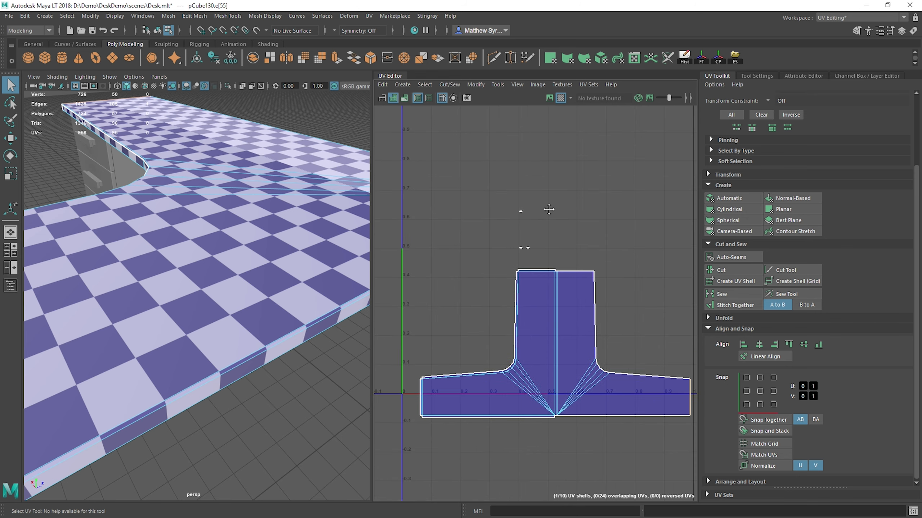
Step: Select the small corner bevel shell above the tabletop shell by face and frame it on the desk model
scroll(524, 232, up, 8)
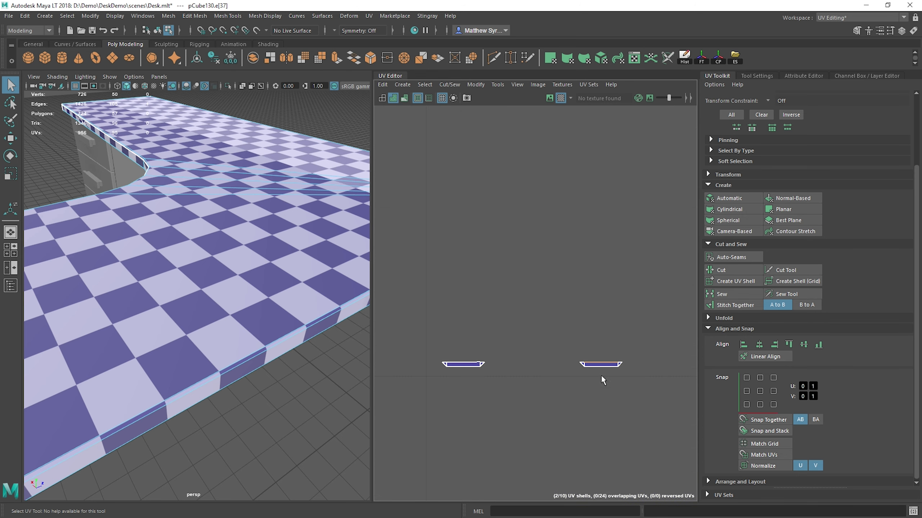
right_click(597, 364)
right_drag(597, 385, 598, 391)
key(f)
scroll(571, 321, down, 7)
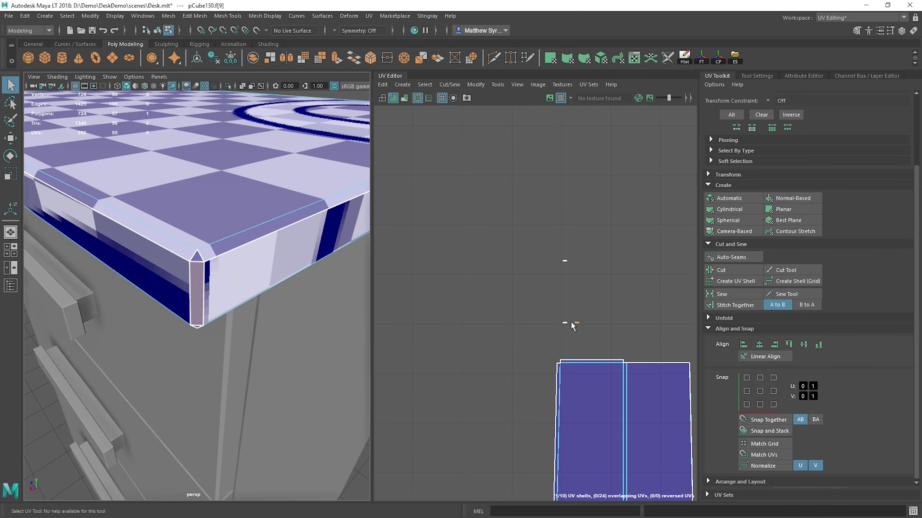
Step: Stitch the desk corner's bevel strip to the short end of the side strip at the upright section's upper-left corner
alt+middle_drag(577, 335, 554, 307)
scroll(536, 308, up, 6)
right_drag(534, 305, 533, 252)
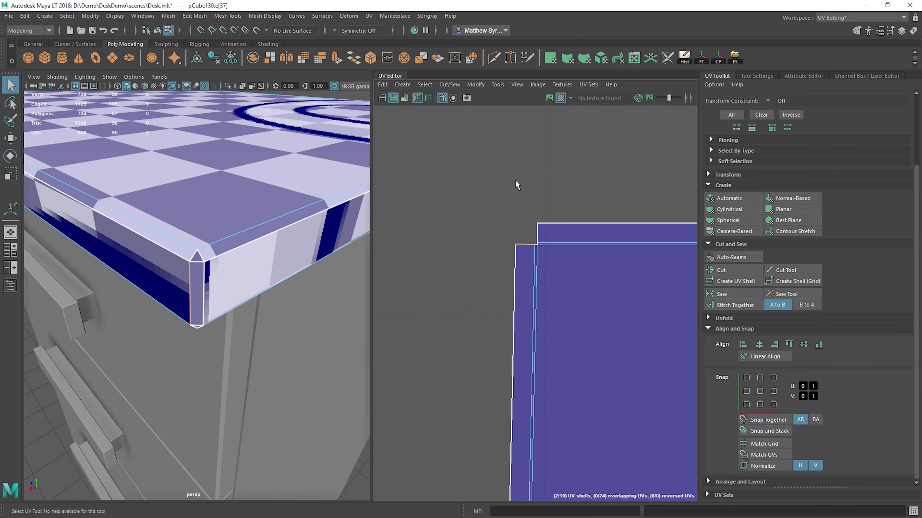
shift+right_drag(516, 185, 514, 198)
alt+middle_drag(541, 188, 526, 227)
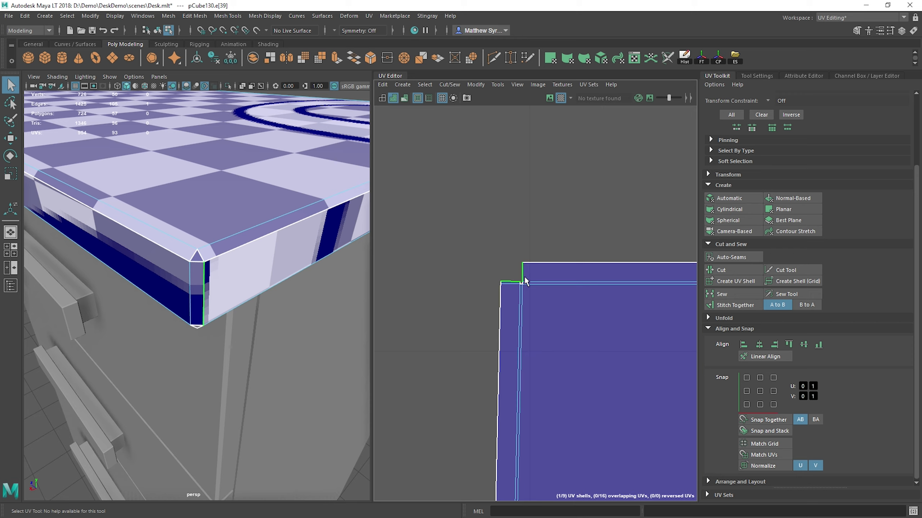
Step: Sew the small bevel edge joining the side strip and end strip at the upright section's upper-left corner
shift+right_drag(500, 283, 508, 296)
scroll(508, 296, up, 5)
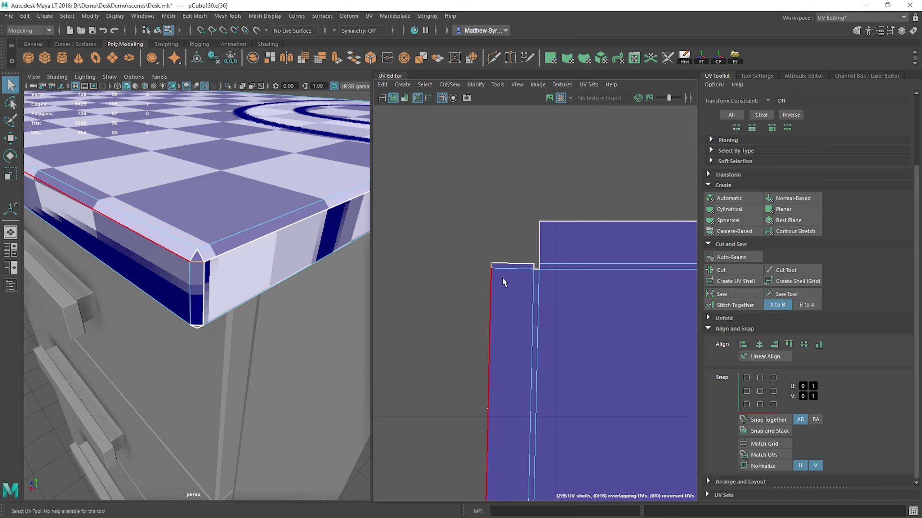
click(535, 271)
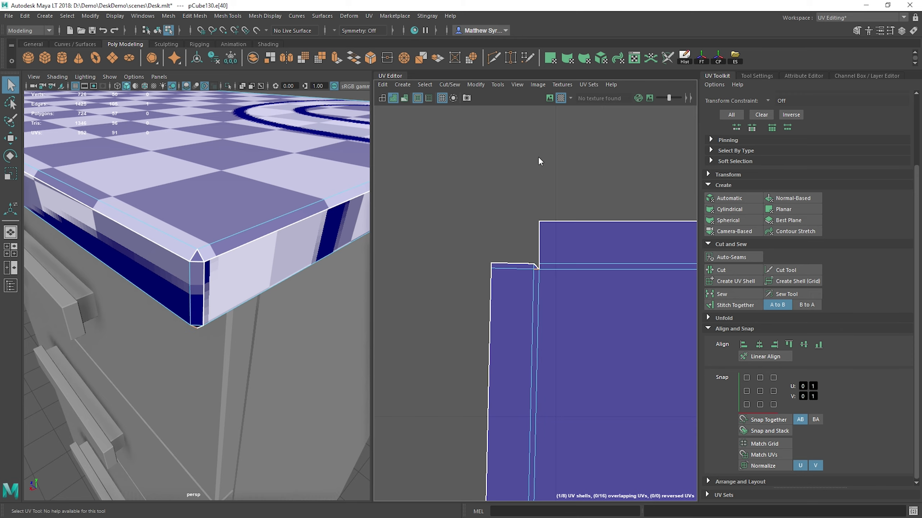
shift+right_drag(541, 161, 546, 175)
Step: Stitch the small corner triangle to the bevel at the upright section's upper-right corner and sew its open inner edge
click(574, 220)
scroll(574, 222, down, 5)
alt+middle_drag(595, 287, 421, 254)
mouse_move(635, 247)
alt+middle_down()
mouse_move(441, 253)
mouse_move(563, 203)
alt+middle_up()
scroll(561, 202, up, 2)
alt+middle_drag(556, 135, 555, 177)
mouse_move(547, 180)
right_down()
mouse_move(547, 168)
mouse_move(539, 175)
right_up()
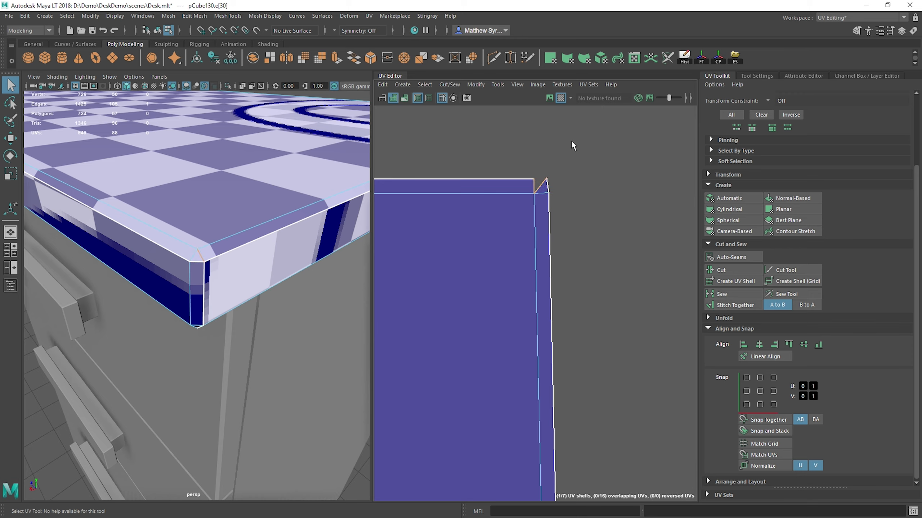
shift+right_drag(571, 141, 610, 159)
Step: Examine the joined shell's outline, from the upright section to the left arm's outer end, for corners still unjoined
scroll(602, 198, down, 10)
alt+middle_drag(631, 363, 592, 117)
alt+middle_drag(580, 327, 574, 229)
alt+middle_drag(454, 145, 632, 452)
scroll(498, 250, down, 5)
alt+middle_drag(494, 218, 510, 232)
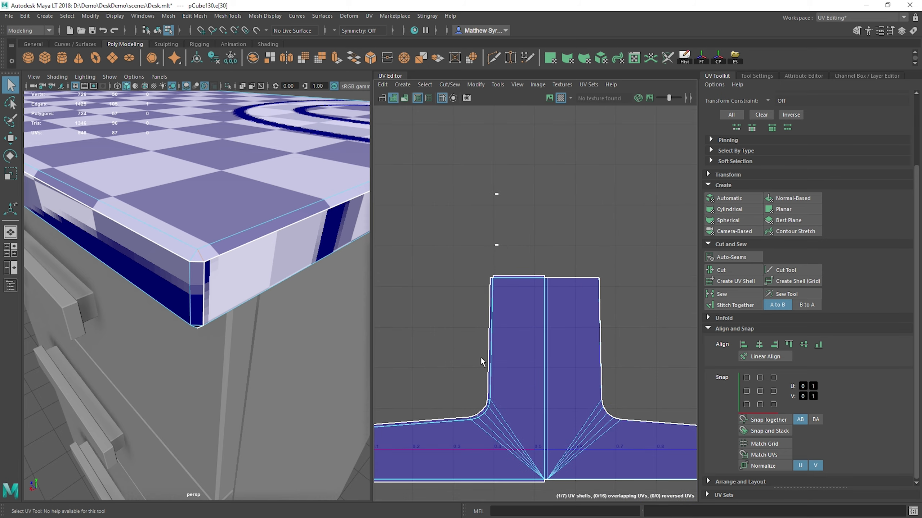
alt+middle_drag(481, 357, 630, 253)
scroll(512, 320, down, 2)
scroll(512, 319, up, 14)
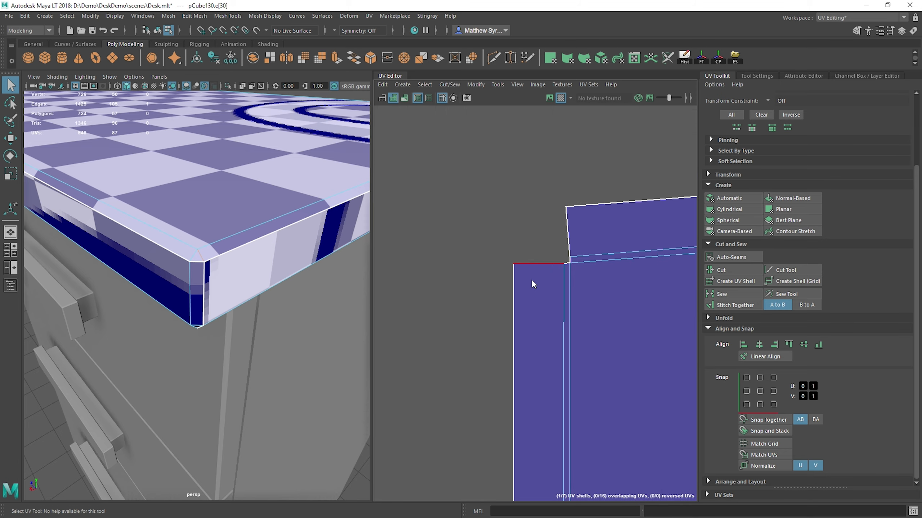
Step: Stitch the corner bevel pieces to the end strip at the left arm's upper outer corner and sew the inner corner edge
shift+right_drag(523, 169, 521, 202)
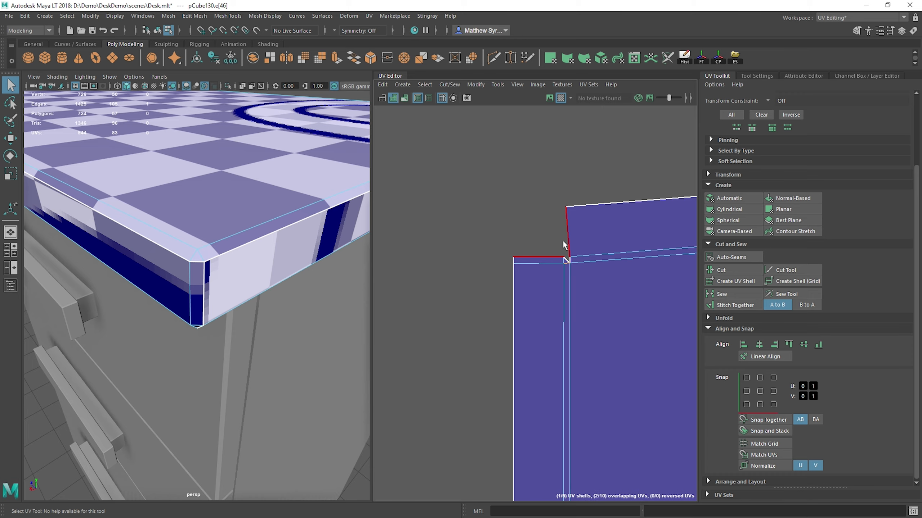
scroll(567, 263, down, 4)
scroll(564, 269, up, 5)
click(514, 141)
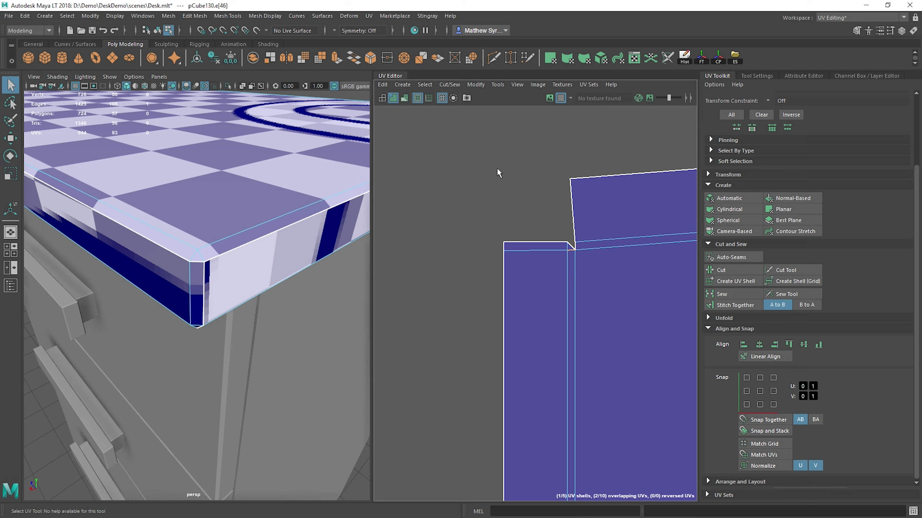
shift+right_drag(502, 163, 524, 179)
Step: Stitch the remaining corner bevel strip to the left end of the bottom strip at the left arm's lower outer corner
scroll(523, 197, down, 5)
alt+middle_drag(537, 216, 555, 98)
alt+middle_drag(555, 498, 538, 123)
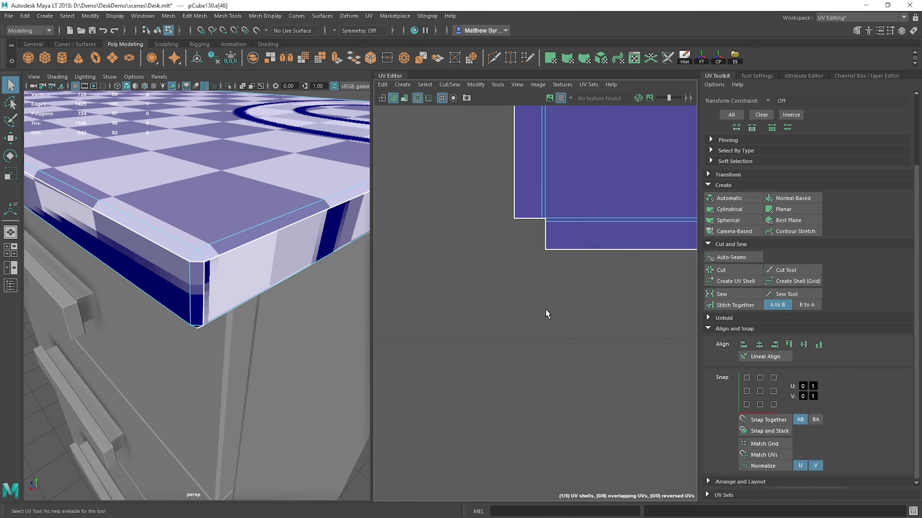
scroll(547, 248, up, 4)
right_drag(538, 218, 520, 236)
click(540, 219)
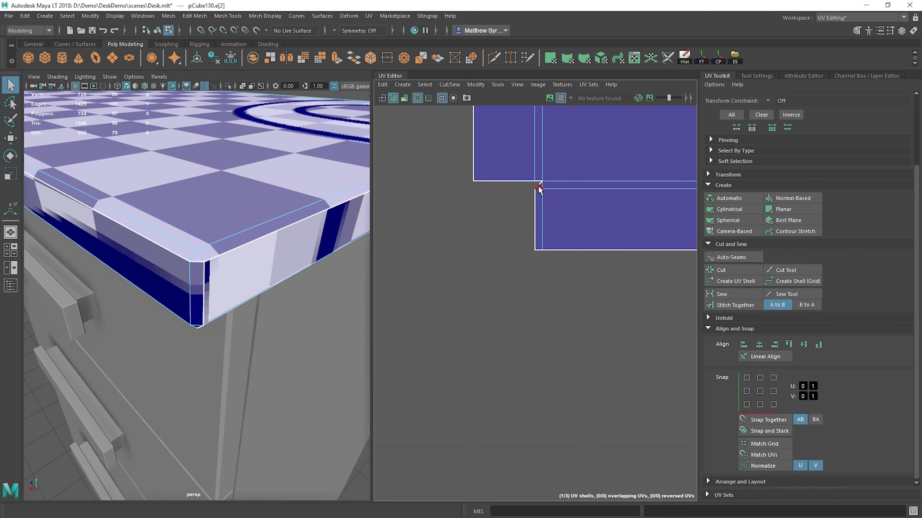
Step: Undo the optimization and sew the small edge at the left arm's lower outer corner
shift+right_drag(507, 202, 581, 162)
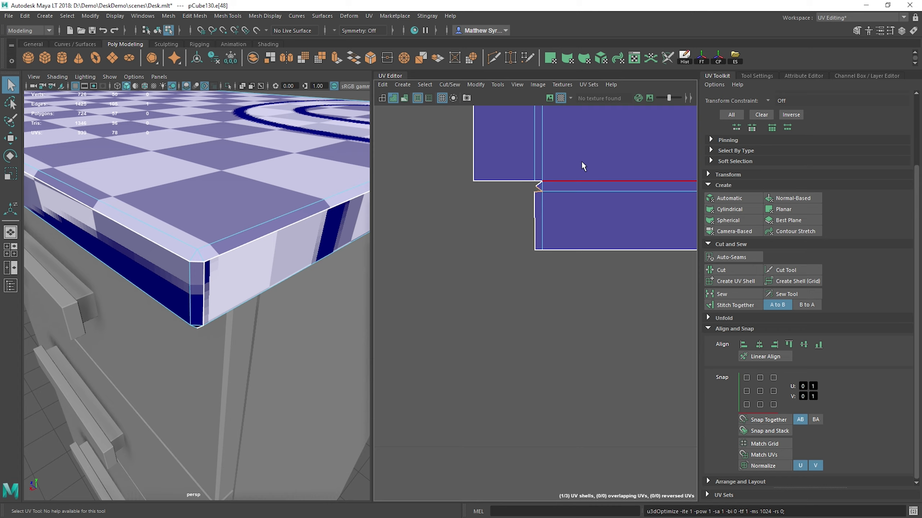
key(ctrl+z)
shift+right_drag(527, 202, 550, 222)
Step: Stitch the two remaining tiny triangle shells to the tabletop shell
alt+middle_drag(615, 216, 348, 283)
alt+right_drag(595, 247, 518, 266)
alt+middle_drag(686, 191, 567, 200)
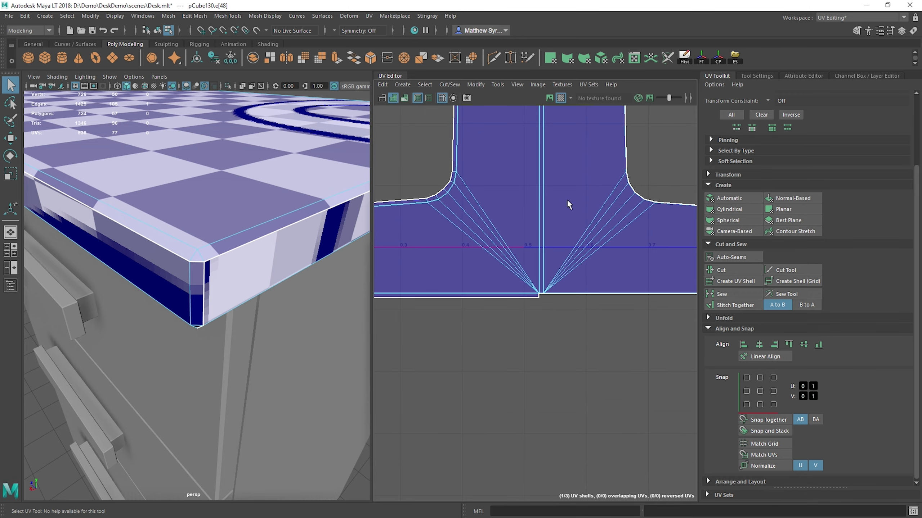
alt+right_drag(600, 193, 530, 190)
alt+middle_drag(530, 187, 528, 357)
scroll(497, 280, up, 6)
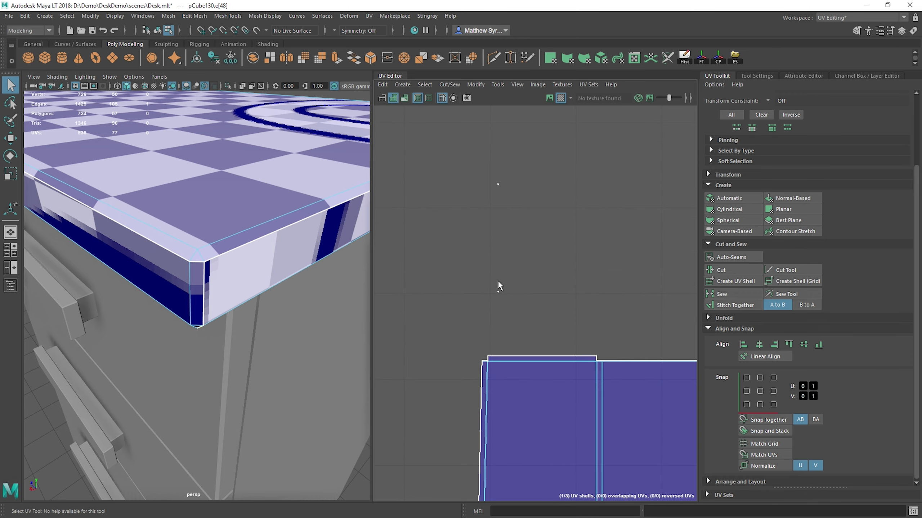
scroll(491, 279, up, 5)
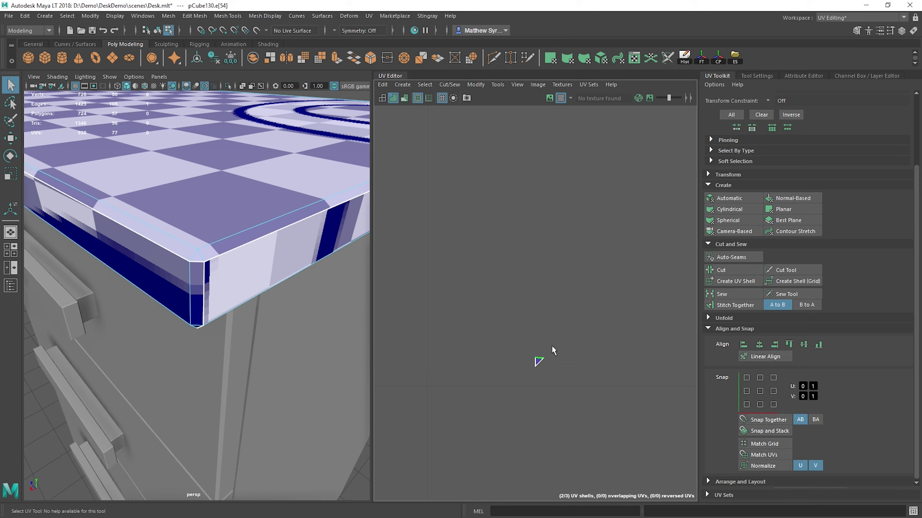
shift+right_drag(603, 223, 607, 249)
click(517, 310)
shift+right_drag(517, 310, 568, 297)
scroll(600, 363, down, 12)
alt+middle_drag(570, 298, 533, 225)
Step: Select all UVs of the finished tabletop shell and move them up and right, outside the 0-1 UV tile
alt+right_drag(533, 225, 581, 224)
drag(427, 211, 673, 469)
key(w)
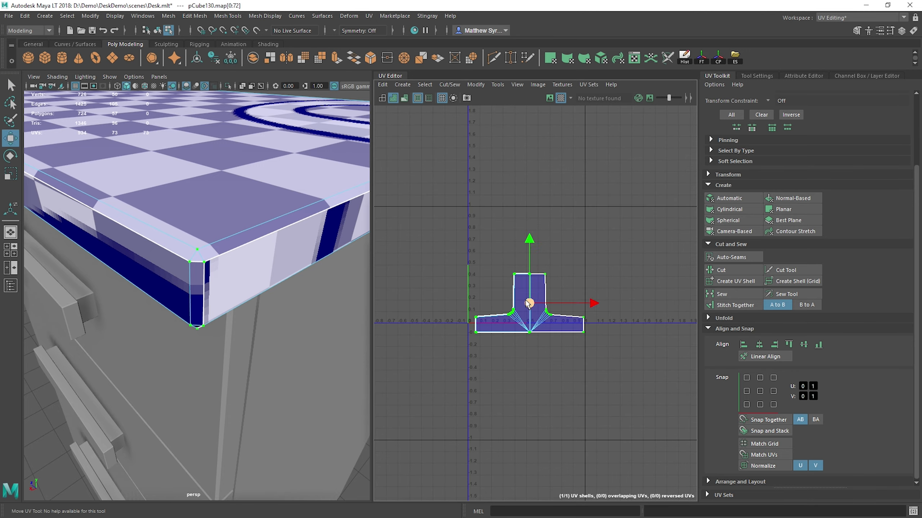
drag(526, 301, 640, 168)
Step: Select the body of the desk's left drawer cabinet and apply Automatic UV projection to it
alt+drag(218, 247, 154, 225)
scroll(215, 288, up, 4)
scroll(219, 297, down, 10)
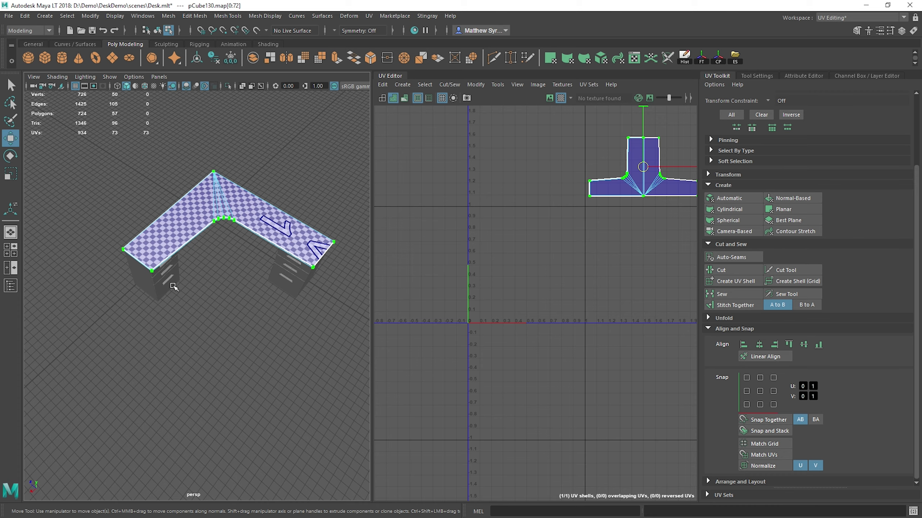
alt+drag(173, 287, 260, 283)
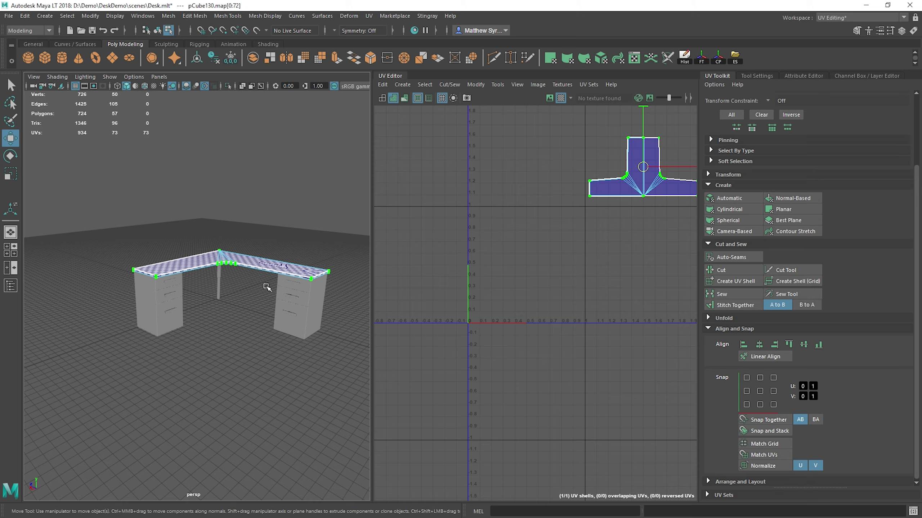
alt+drag(267, 287, 214, 286)
scroll(202, 286, up, 5)
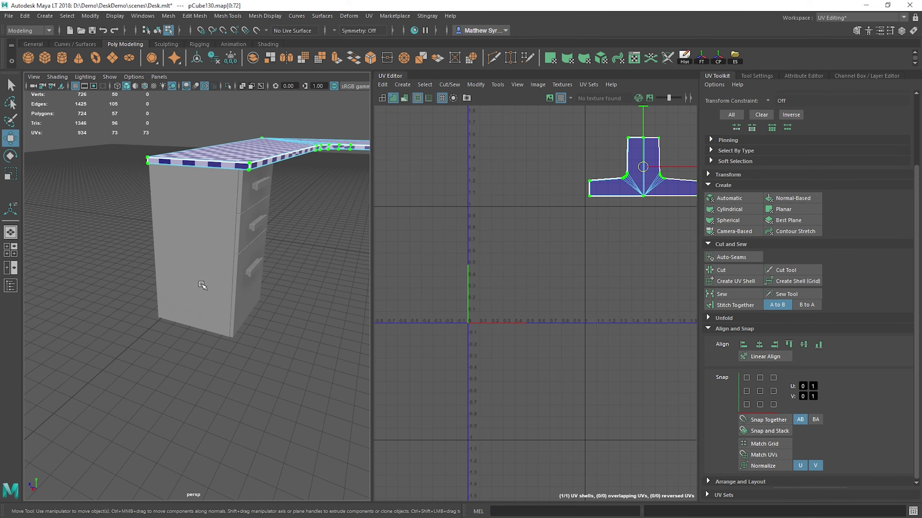
right_drag(179, 236, 232, 215)
click(231, 220)
alt+middle_drag(203, 223, 163, 253)
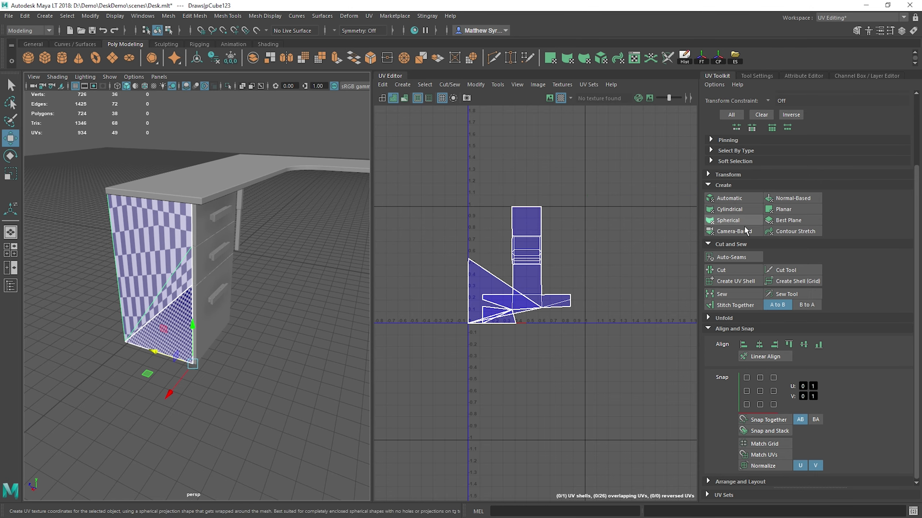
click(728, 199)
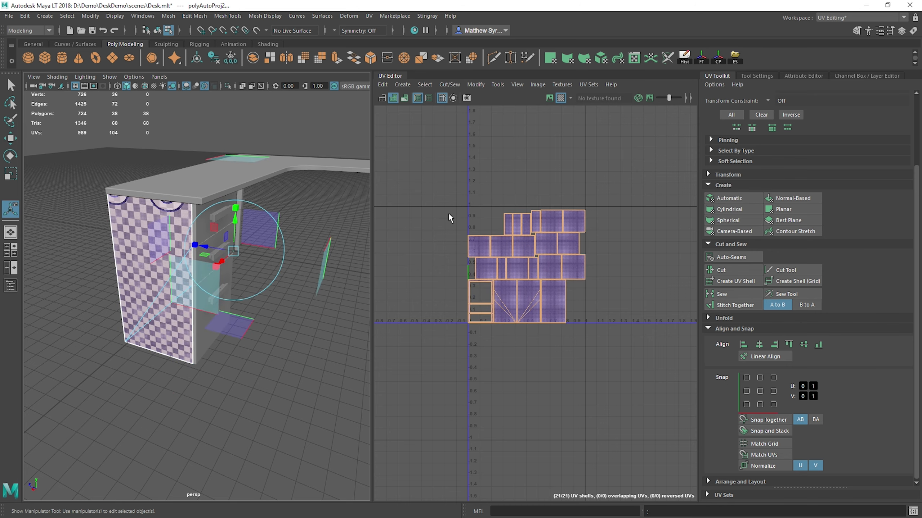
Step: Move the cabinet side panel's shell away from the other shells and rotate it slightly off axis
scroll(546, 287, up, 5)
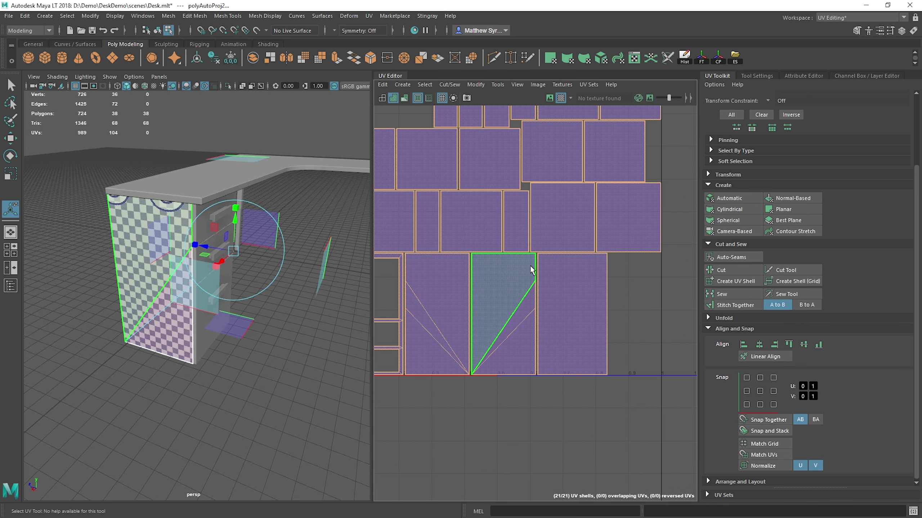
click(587, 300)
scroll(587, 299, down, 5)
key(w)
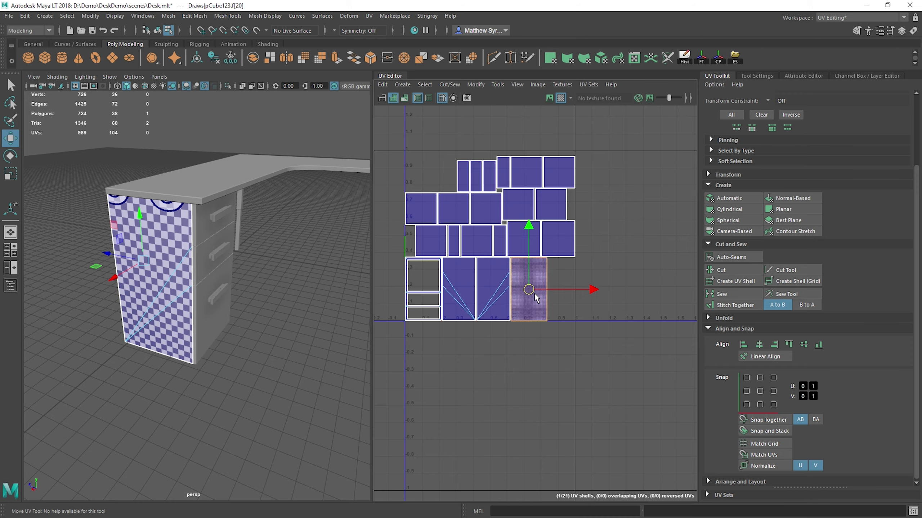
drag(533, 293, 578, 332)
key(e)
drag(565, 278, 577, 271)
key(q)
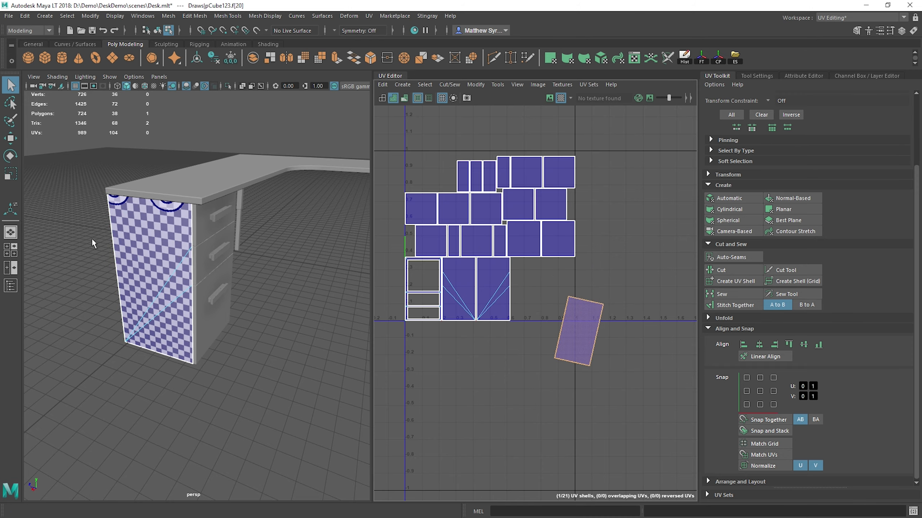
Step: Frame the cabinet side panel on the model and straighten its tilted shell with Orient Shells
key(f)
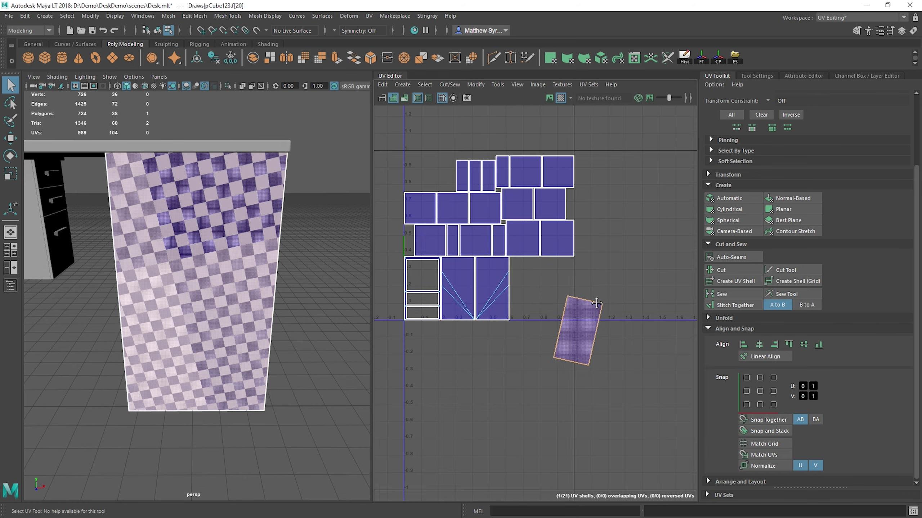
alt+middle_drag(596, 303, 453, 267)
scroll(715, 328, up, 3)
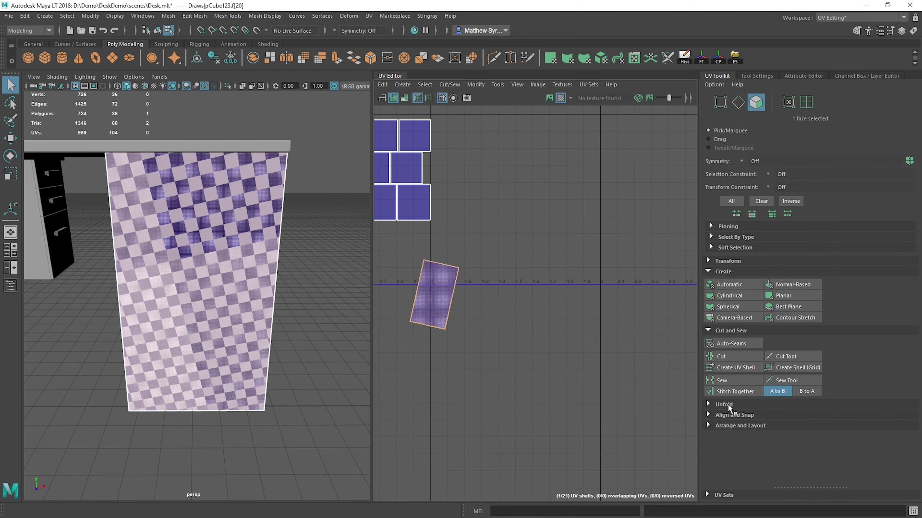
click(726, 415)
click(724, 426)
scroll(724, 428, down, 3)
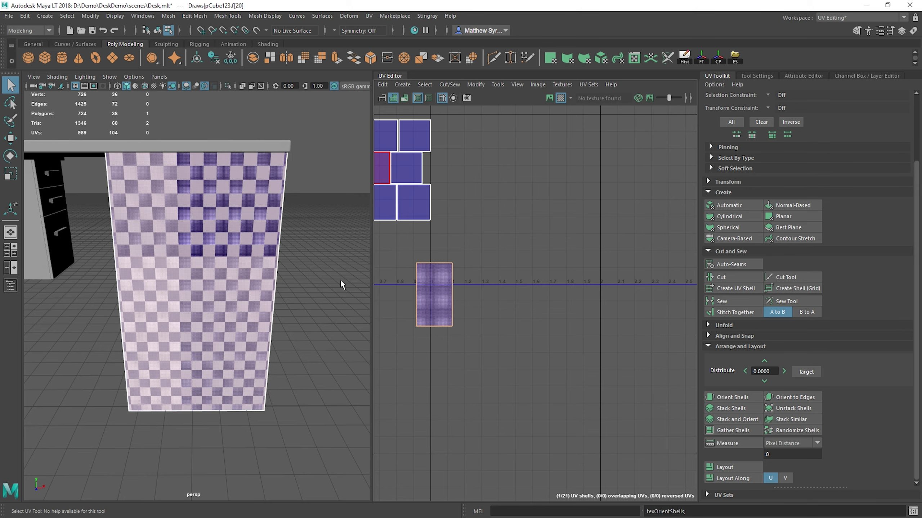
Step: Select the eleven larger, nearly square shells of the drawer cabinet and apply Stack and Orient to them
alt+middle_drag(434, 237, 549, 288)
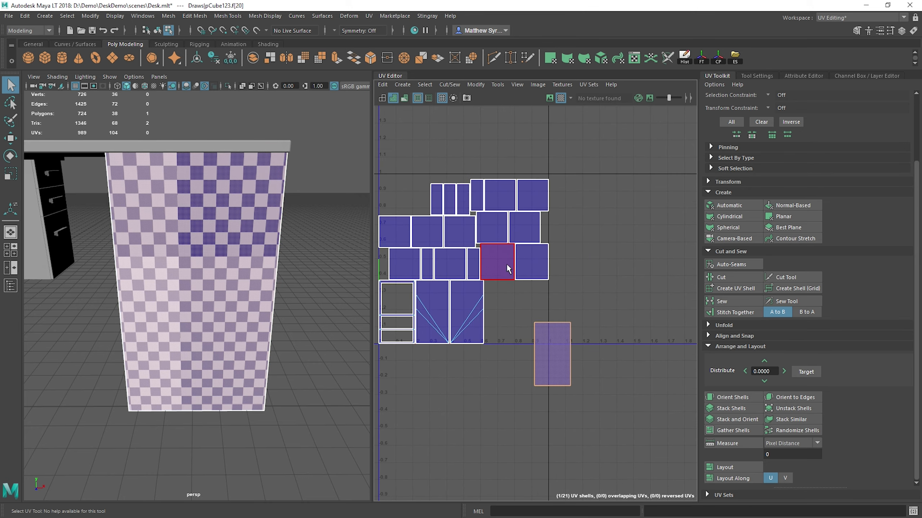
click(506, 263)
shift+click(532, 267)
shift+click(524, 232)
shift+click(506, 235)
shift+click(532, 195)
shift+click(499, 193)
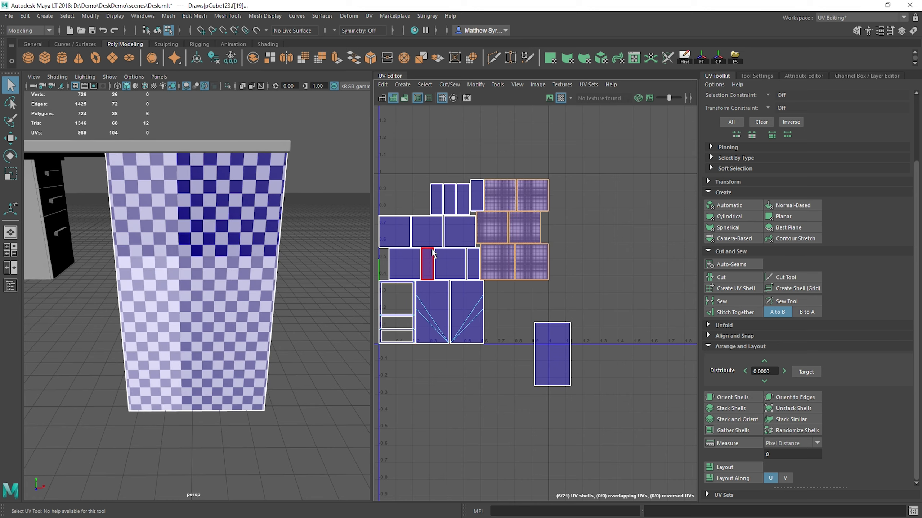
shift+click(450, 262)
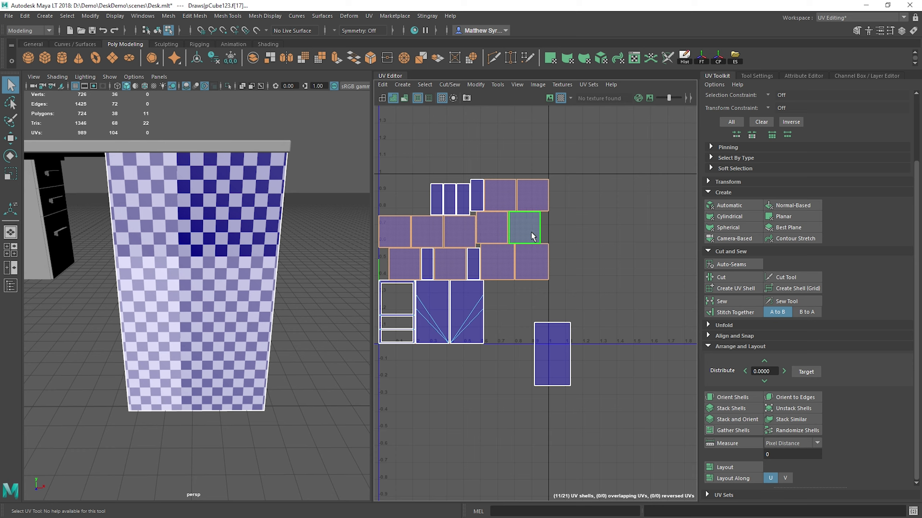
click(751, 418)
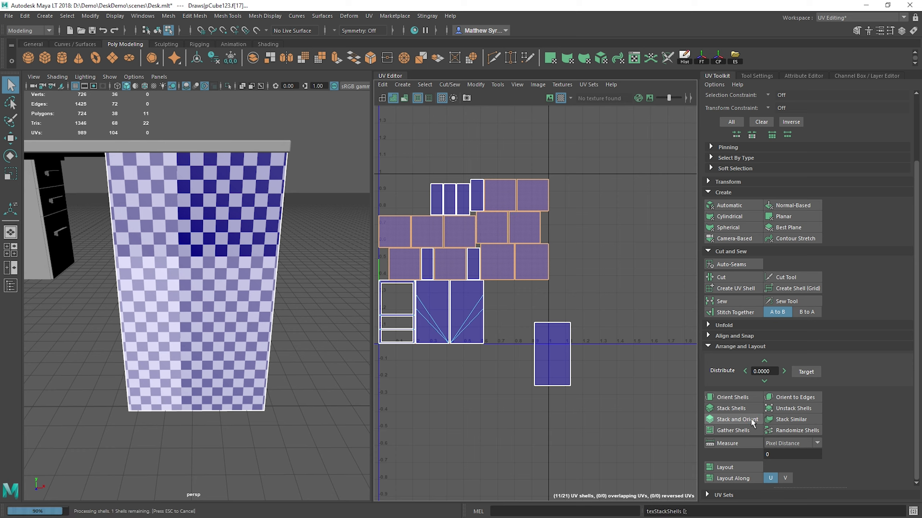
Step: Move the stack of nearly square shells right, just outside the 0-1 UV tile
key(w)
drag(454, 230, 557, 222)
key(q)
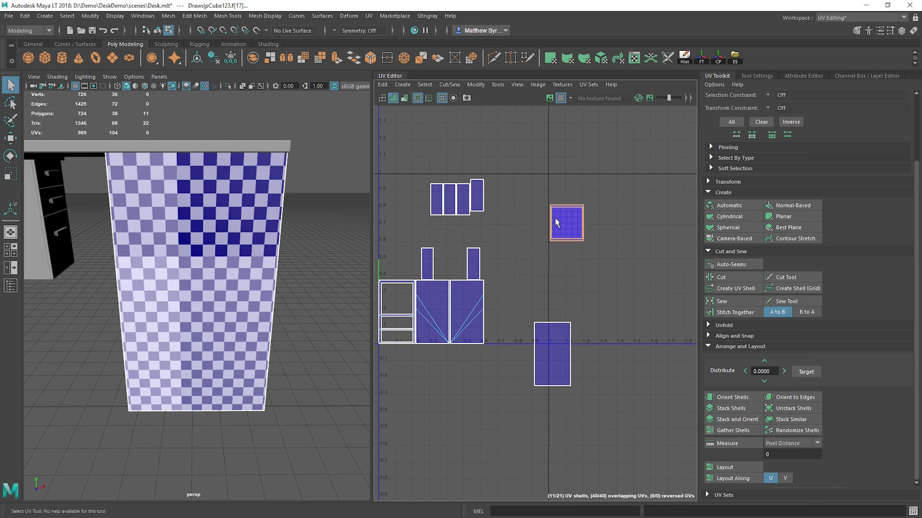
Step: Select the four narrow upright shells in the upper group and apply Stack and Orient to them
alt+drag(246, 229, 80, 236)
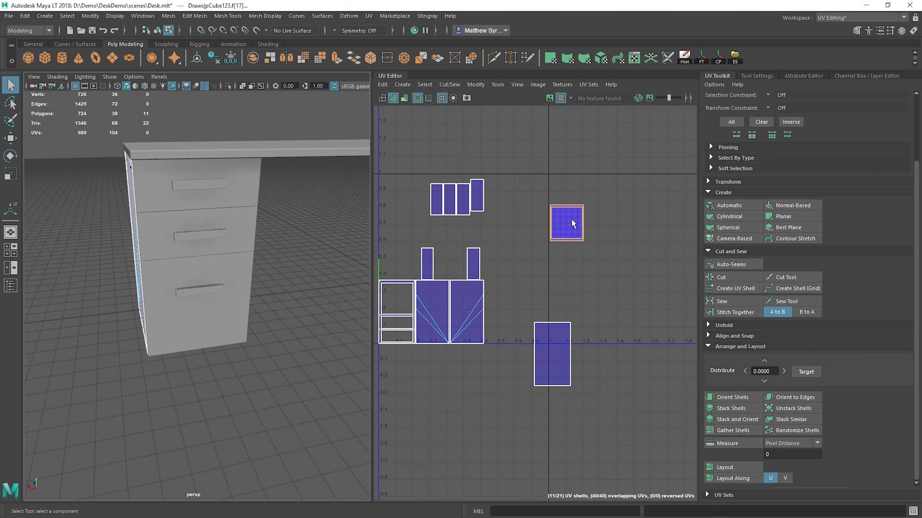
drag(497, 217, 498, 217)
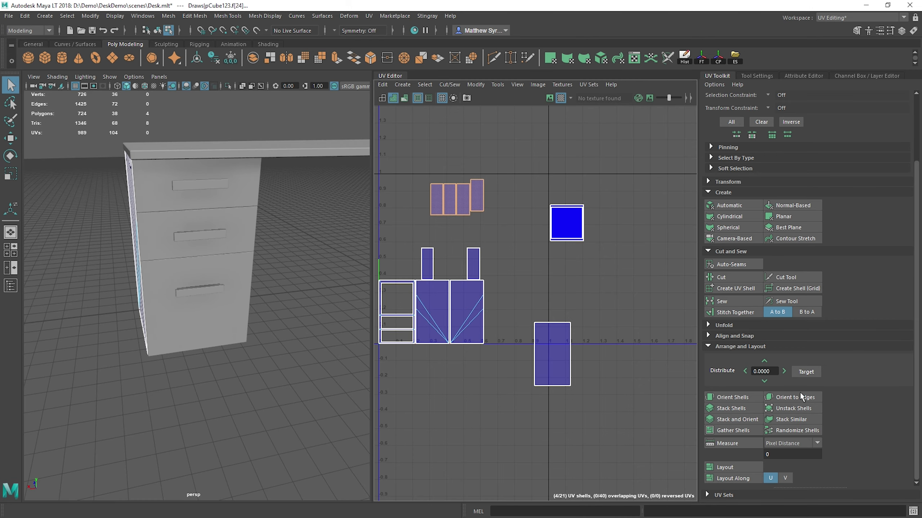
click(737, 419)
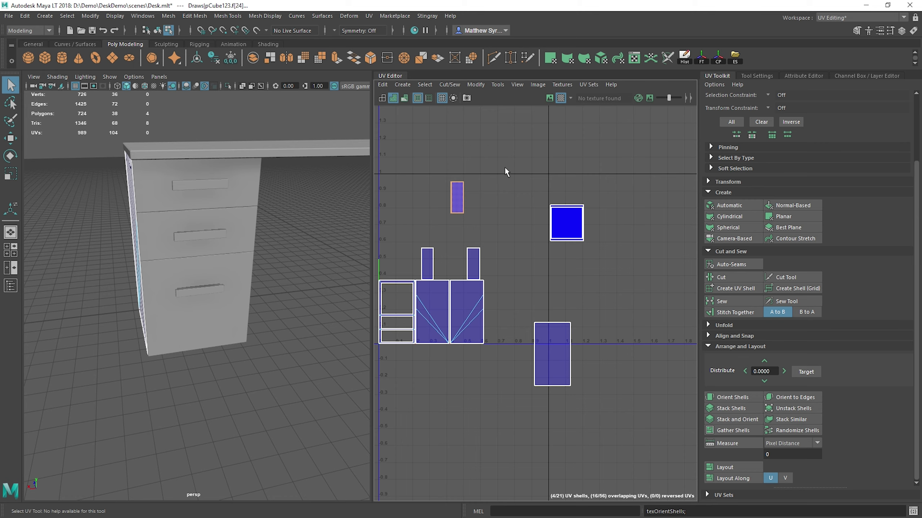
Step: Distribute the stacked square shells rightwards along U, and spread the stacked narrow shells the same way
drag(504, 167, 617, 258)
alt+middle_drag(637, 221, 561, 213)
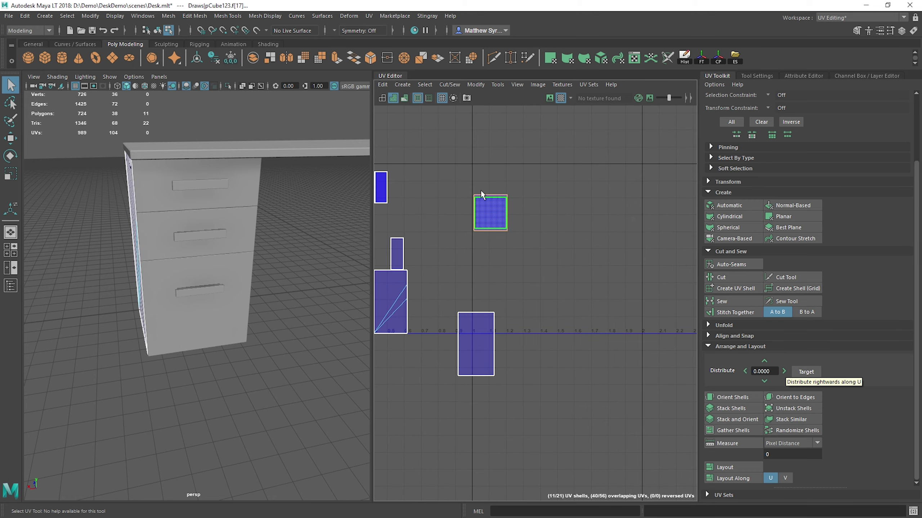
click(783, 370)
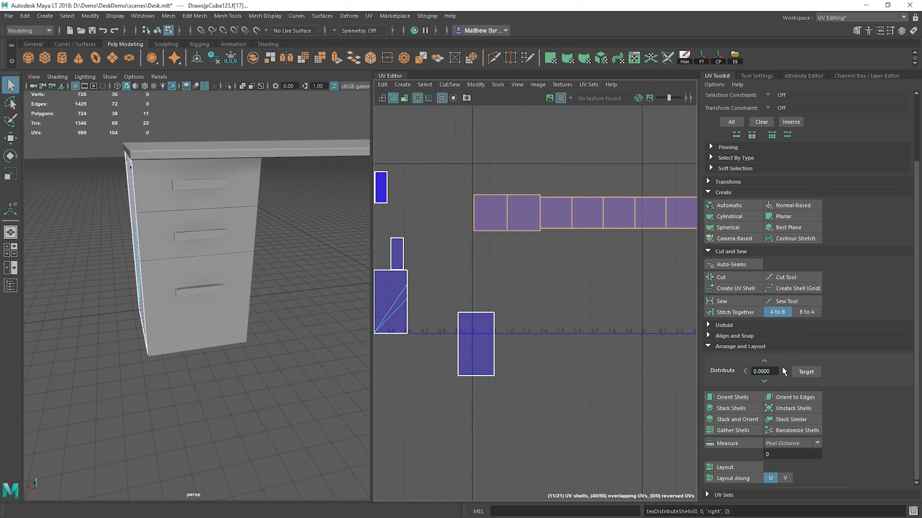
scroll(603, 263, down, 3)
alt+middle_drag(612, 259, 556, 234)
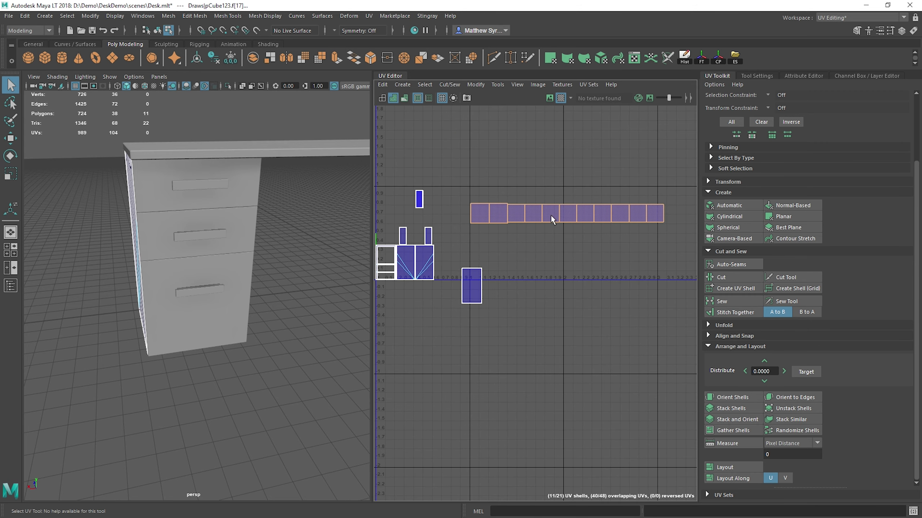
click(419, 200)
click(784, 370)
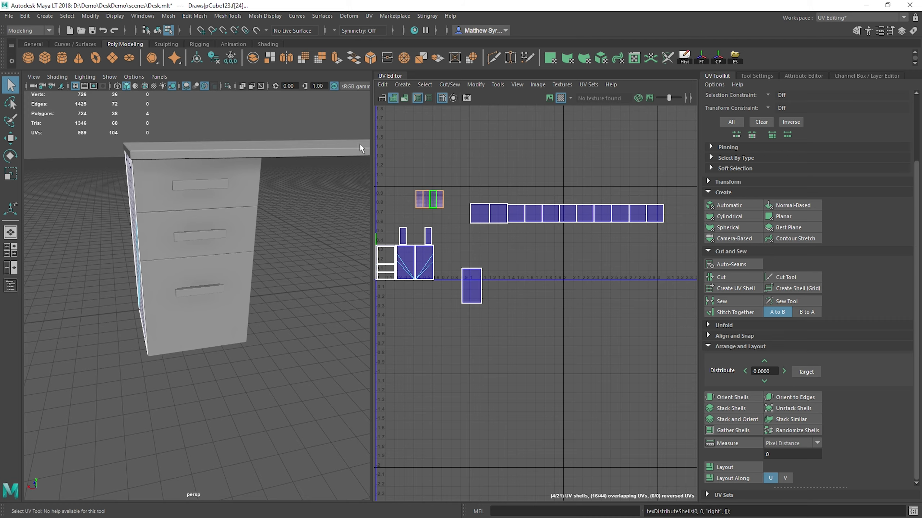
Step: Select the cabinet's vertical corner edge on the model and move and sew the adjoining panel onto the separated panel shell's right side
scroll(511, 253, up, 3)
alt+middle_drag(435, 273, 510, 228)
alt+drag(100, 198, 225, 223)
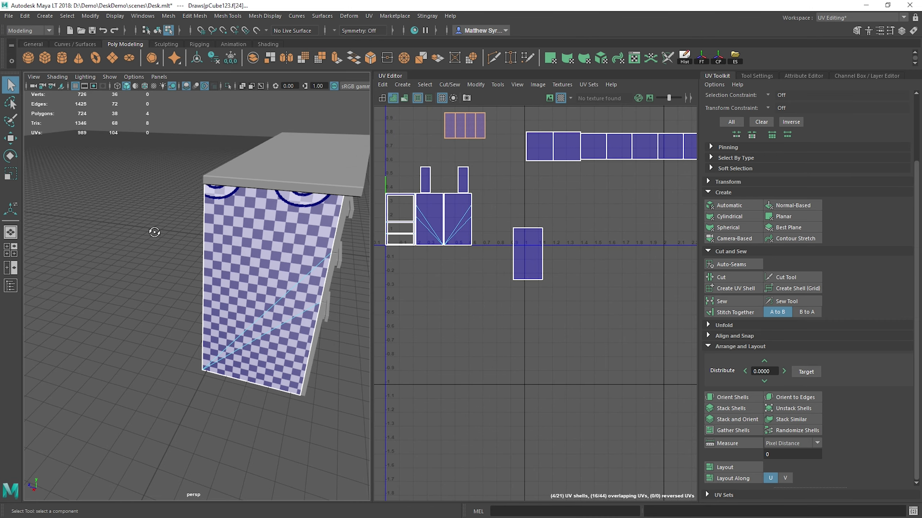
alt+drag(155, 232, 214, 217)
right_drag(202, 216, 202, 184)
click(241, 230)
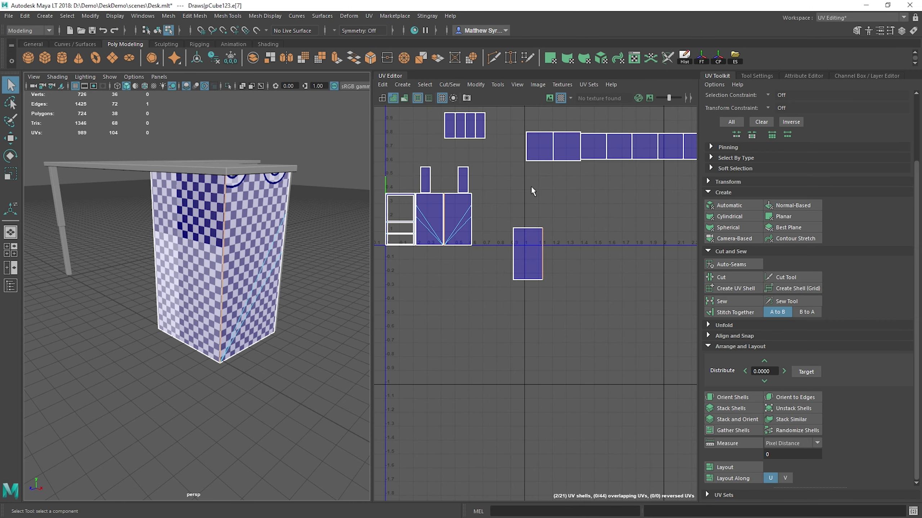
shift+right_drag(579, 188, 577, 216)
scroll(556, 245, up, 2)
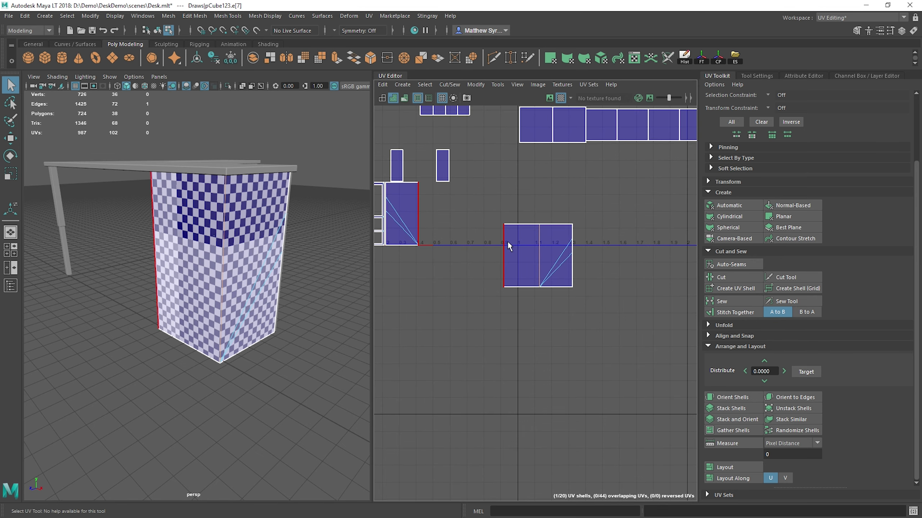
Step: Move and sew the opposite panel and the drawer-opening frame onto the left side of the cabinet strip
click(508, 242)
key(g)
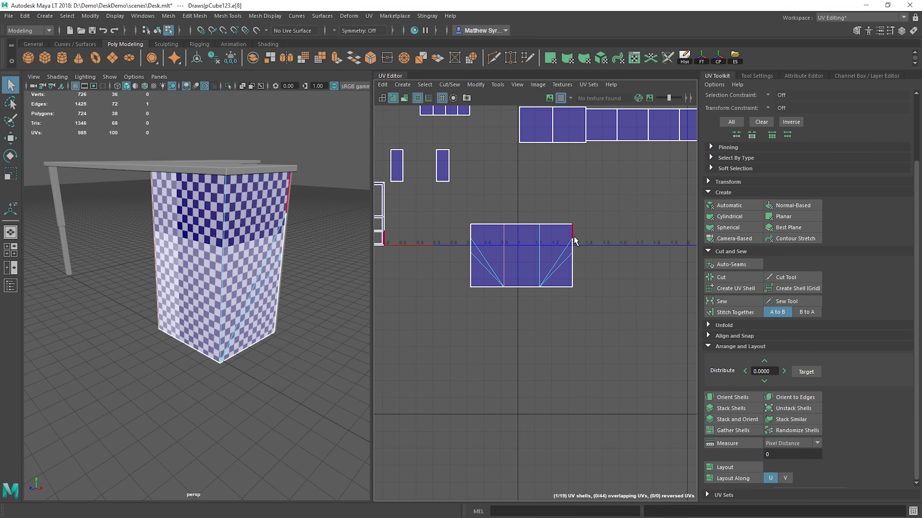
scroll(414, 206, up, 1)
alt+middle_drag(414, 205, 448, 197)
click(517, 247)
key(g)
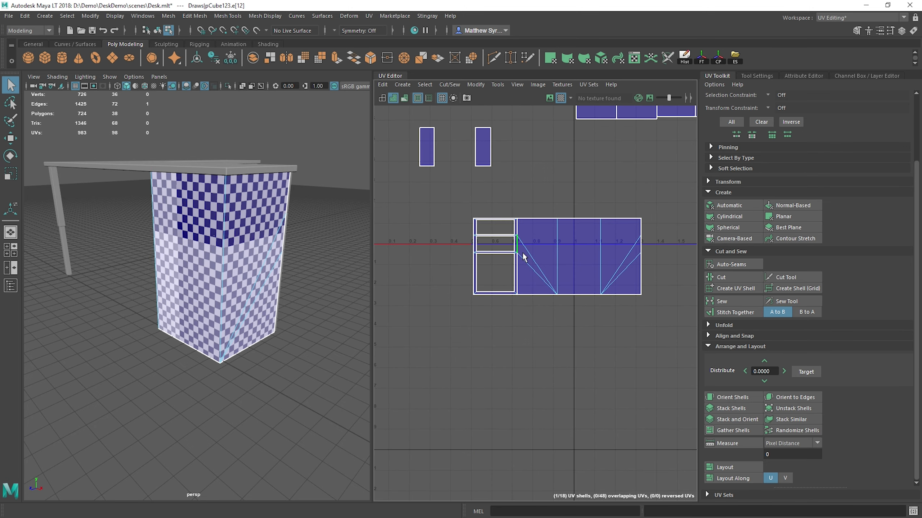
Step: Sew the remaining upper and lower edge segments of the seam between the drawer-opening frame and its neighbouring panel
scroll(515, 256, up, 2)
shift+right_drag(531, 197, 576, 215)
key(w)
alt+middle_drag(572, 316, 554, 318)
key(q)
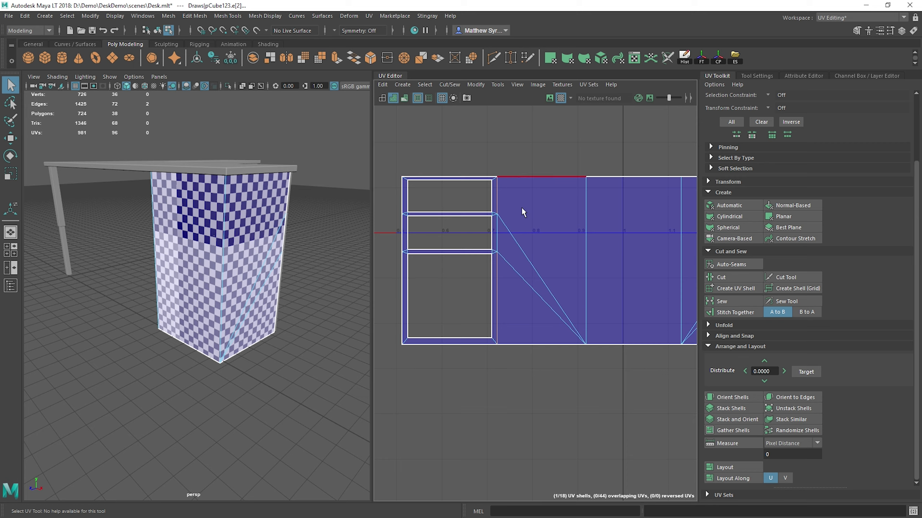
click(585, 254)
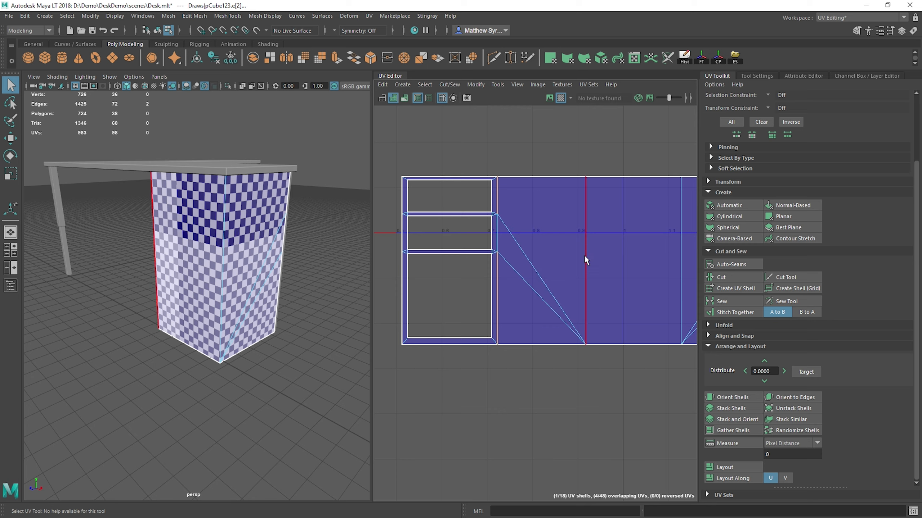
click(503, 186)
shift+click(499, 277)
shift+right_drag(530, 226, 561, 240)
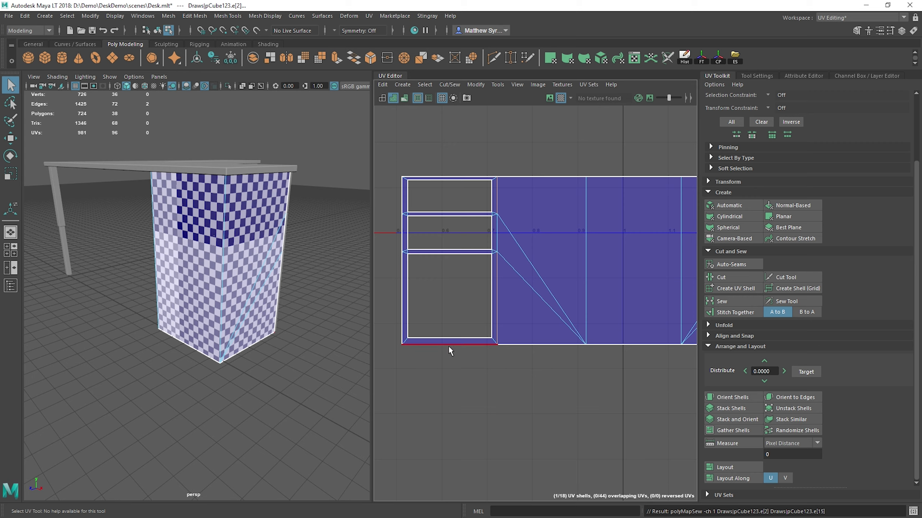
Step: Try to sew the top edge of the cabinet panel beside the drawer-opening frame, and undo it
mouse_move(628, 268)
alt+middle_down()
mouse_move(522, 270)
mouse_move(627, 274)
alt+middle_up()
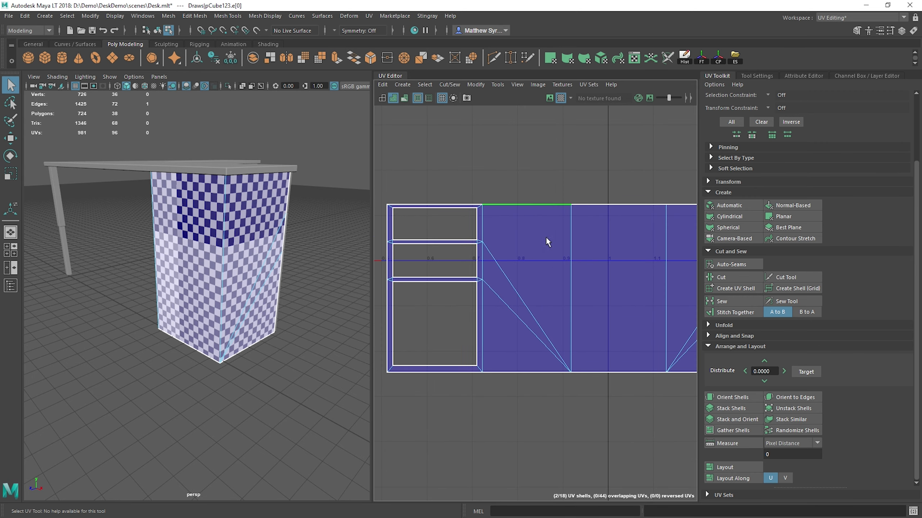
key(g)
scroll(585, 252, down, 3)
alt+middle_drag(586, 252, 544, 362)
key(ctrl+z)
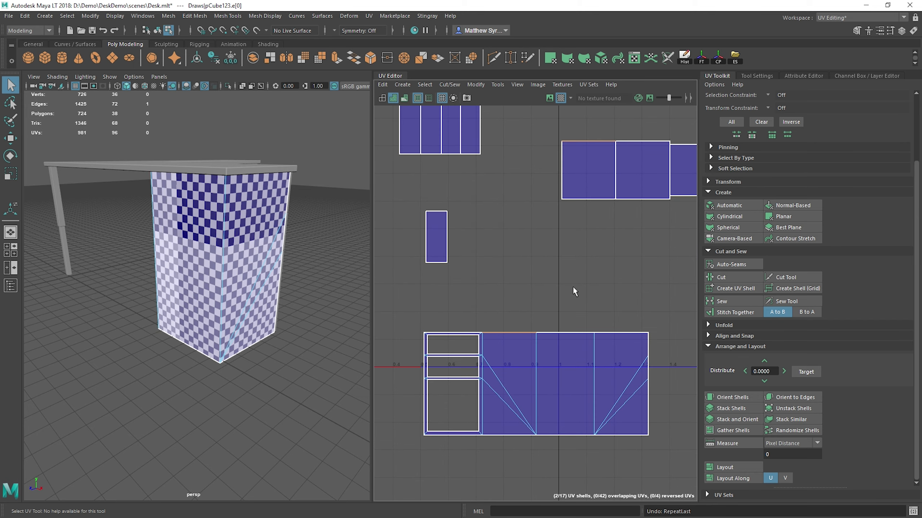
Step: Move and sew the two matching square shells onto the bottom and top edges of the cabinet strip's middle panel
alt+middle_drag(573, 291, 558, 222)
alt+drag(278, 202, 221, 218)
click(545, 364)
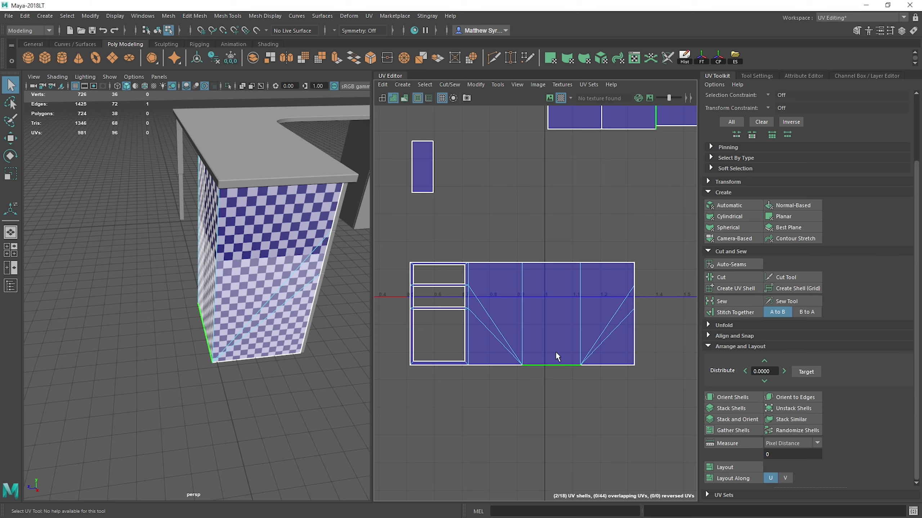
shift+right_click(546, 287)
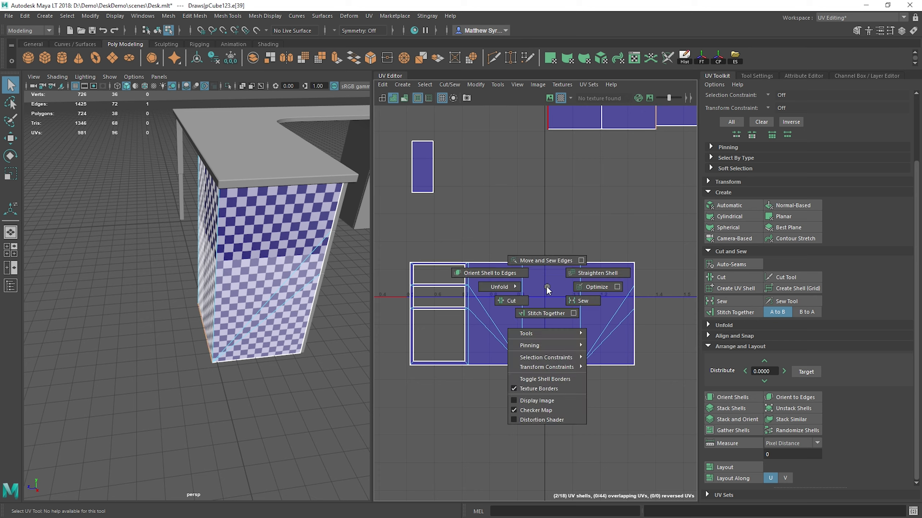
shift+right_drag(547, 287, 543, 314)
click(544, 261)
key(g)
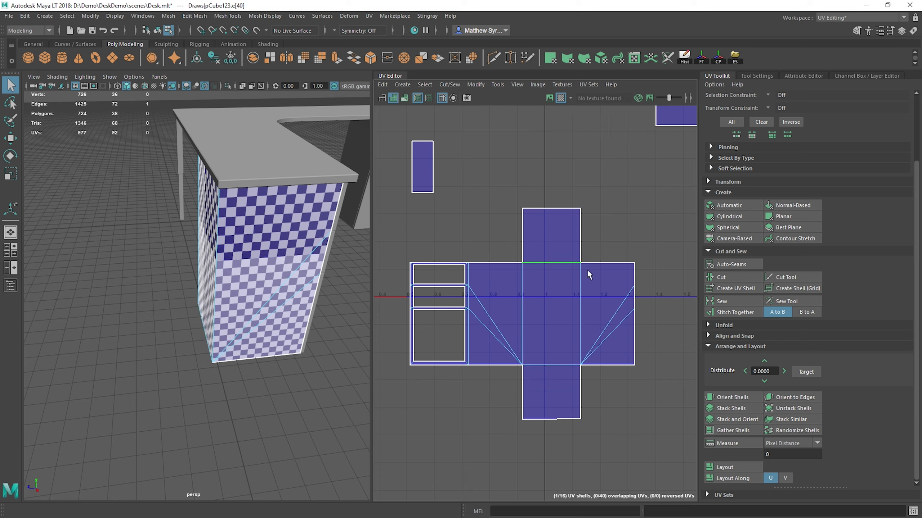
Step: Select the first square shell in the distributed row and move it left, away from the others
scroll(613, 322, down, 4)
scroll(605, 330, up, 4)
alt+middle_drag(604, 327, 577, 248)
scroll(471, 326, up, 2)
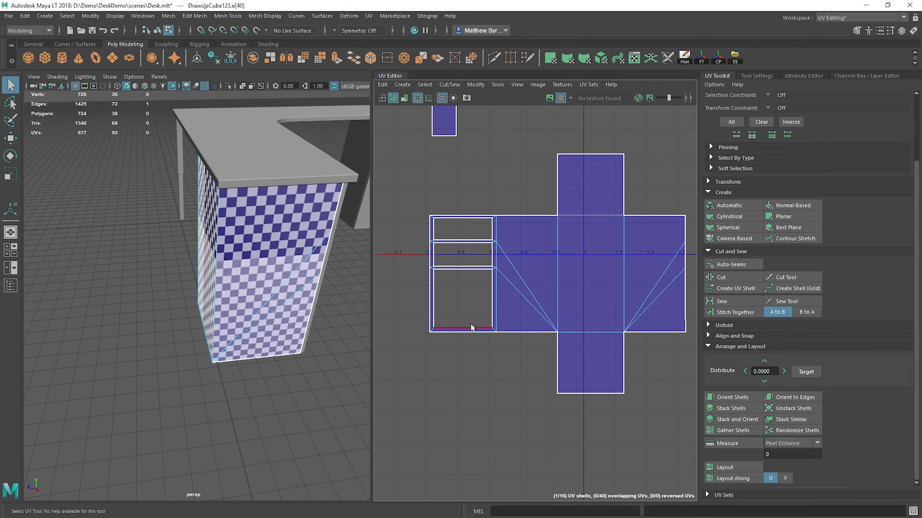
mouse_move(454, 168)
alt+middle_down()
mouse_move(473, 296)
mouse_move(458, 296)
alt+middle_up()
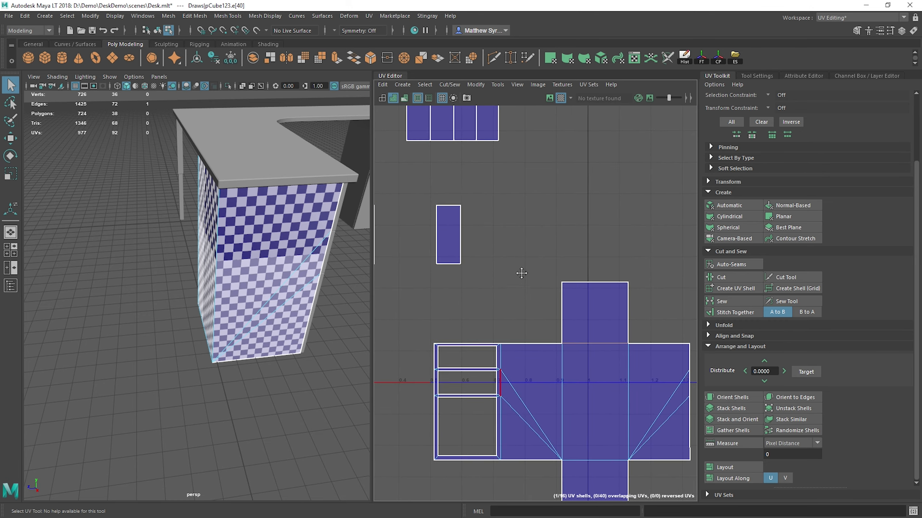
alt+middle_drag(524, 212, 522, 315)
scroll(523, 309, down, 3)
alt+middle_drag(595, 257, 565, 257)
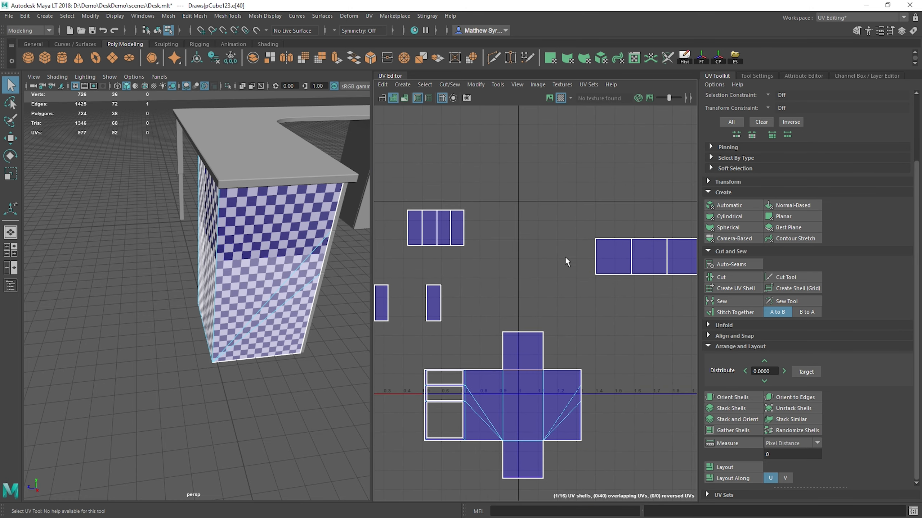
scroll(565, 257, down, 3)
click(590, 265)
key(w)
drag(588, 270, 551, 269)
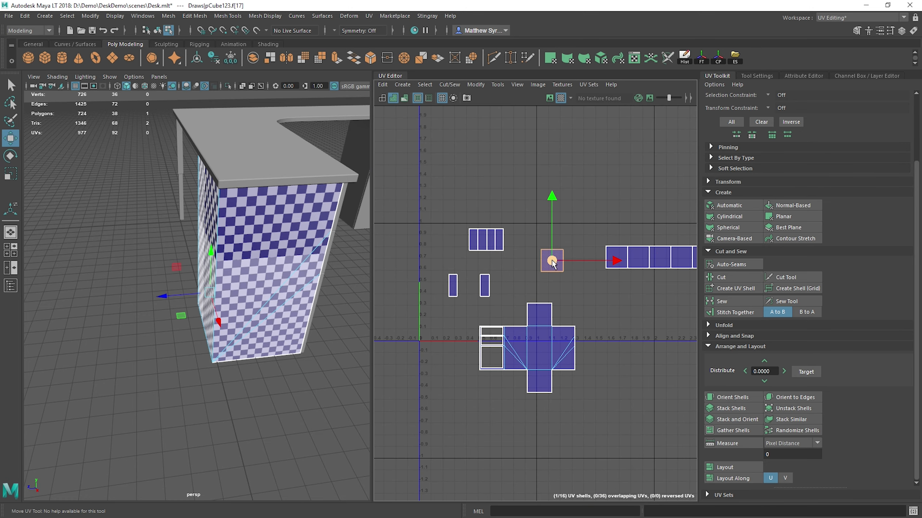
scroll(554, 266, up, 2)
key(q)
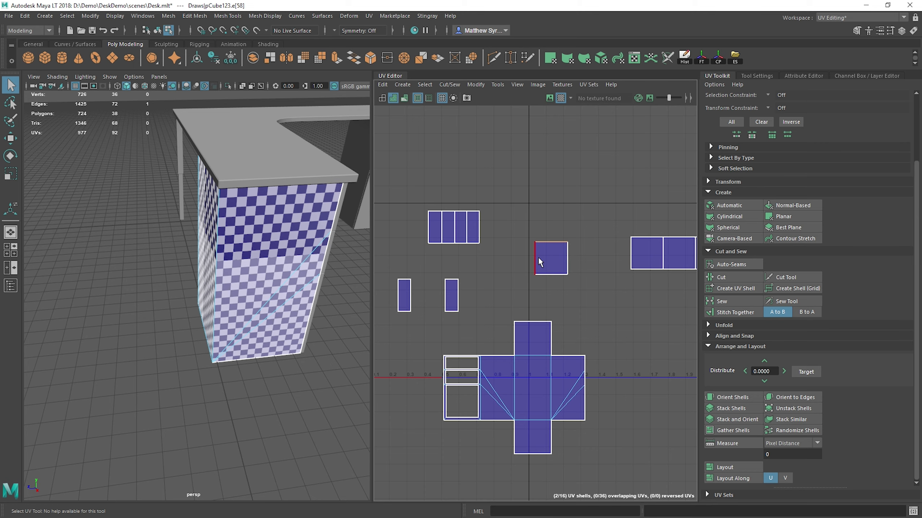
Step: Move and sew the adjoining square shell onto the right edge of the separated square shell
click(537, 256)
click(555, 274)
click(568, 262)
alt+middle_drag(592, 260, 540, 257)
shift+right_drag(512, 187, 509, 211)
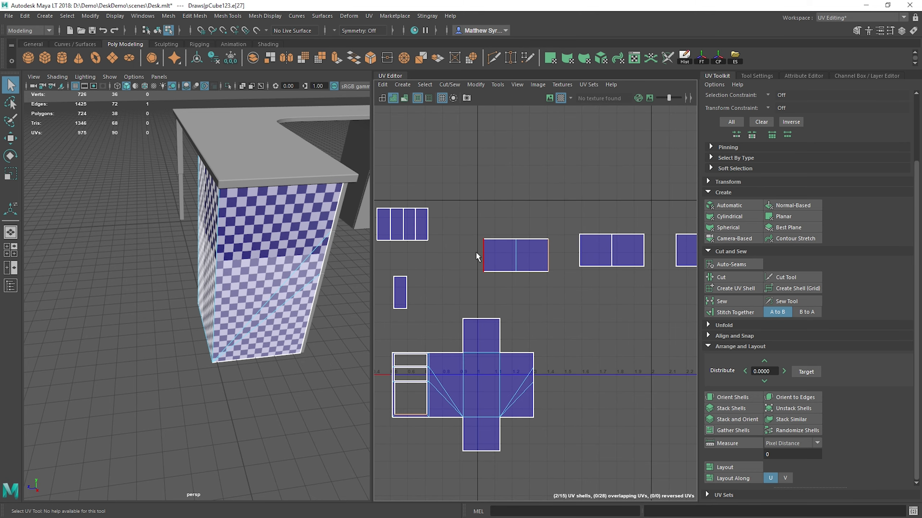
Step: Move and sew the matching square shells onto the top and bottom edges of the newly joined square, forming a T-shaped shell
shift+right_drag(527, 239, 539, 293)
click(538, 272)
alt+right_drag(551, 275, 574, 229)
alt+middle_drag(585, 266, 561, 270)
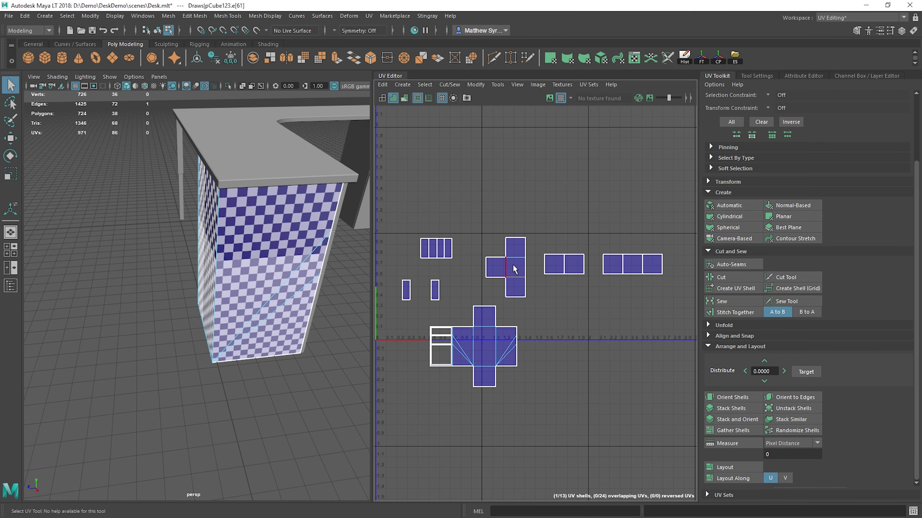
Step: Move and sew three narrow shells onto the bottom, top and left edges of the first square in the adjacent pair
click(556, 270)
mouse_move(555, 270)
shift+right_down()
mouse_move(556, 289)
mouse_move(558, 275)
mouse_move(547, 284)
shift+right_up()
click(557, 255)
click(545, 264)
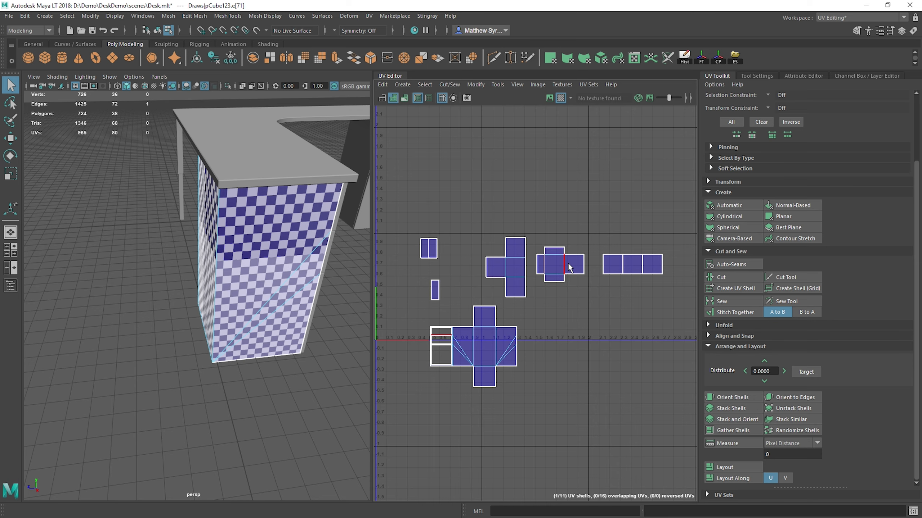
Step: Try to move and sew the shared edge between the pair's two squares, and undo it
click(572, 256)
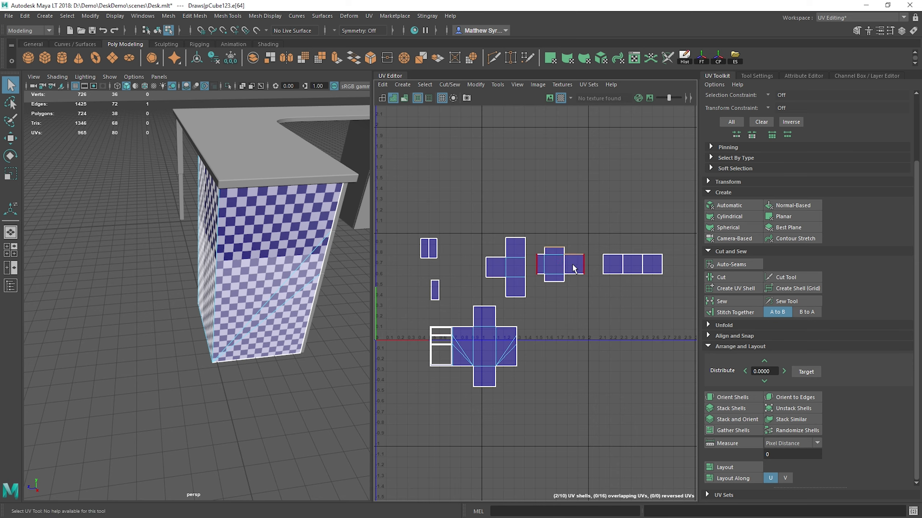
click(563, 265)
key(g)
key(ctrl+z)
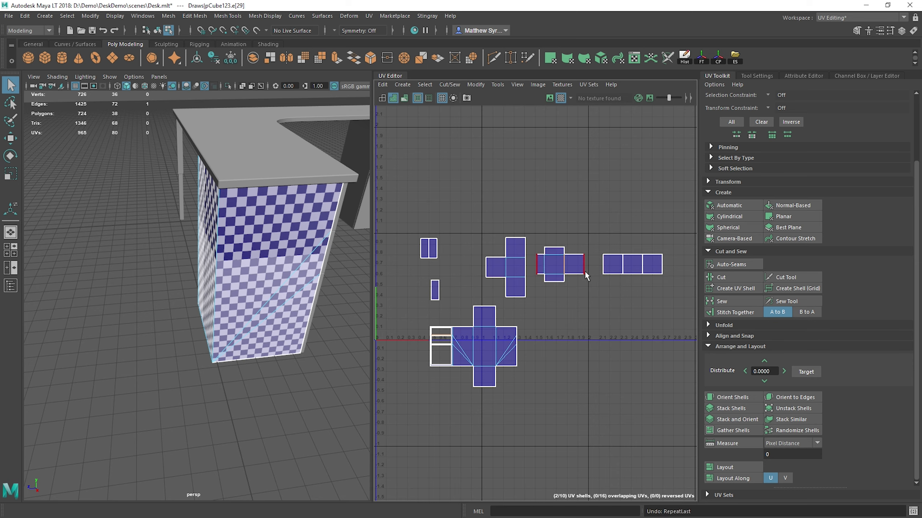
Step: Move and sew the pair's second square onto the outer edge of the narrow shell on the left
click(535, 264)
key(g)
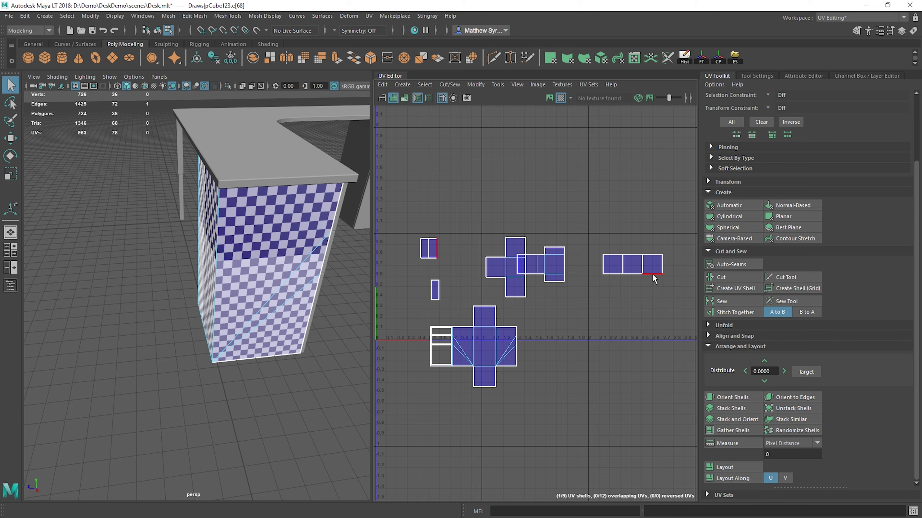
Step: Try to move and sew edges of the leftmost square in the row onto its matching shells, and undo each attempt
click(612, 258)
key(g)
key(ctrl+z)
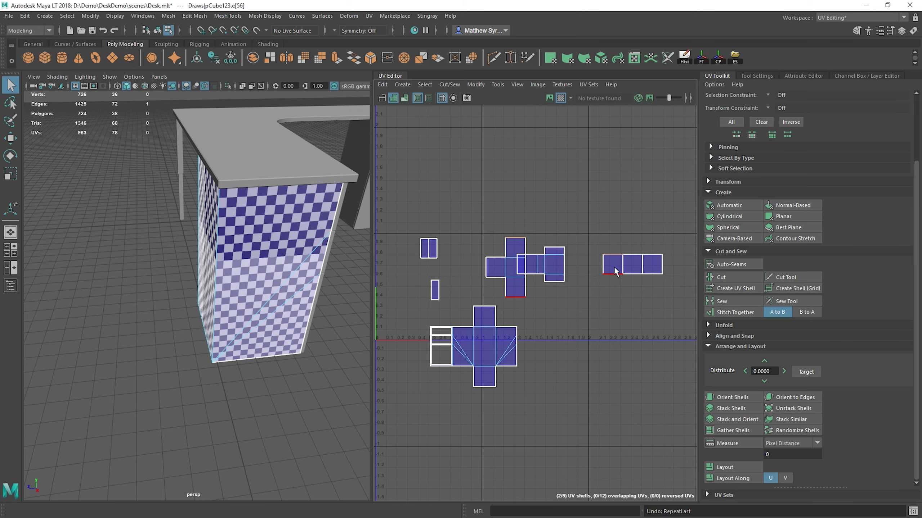
click(622, 268)
key(g)
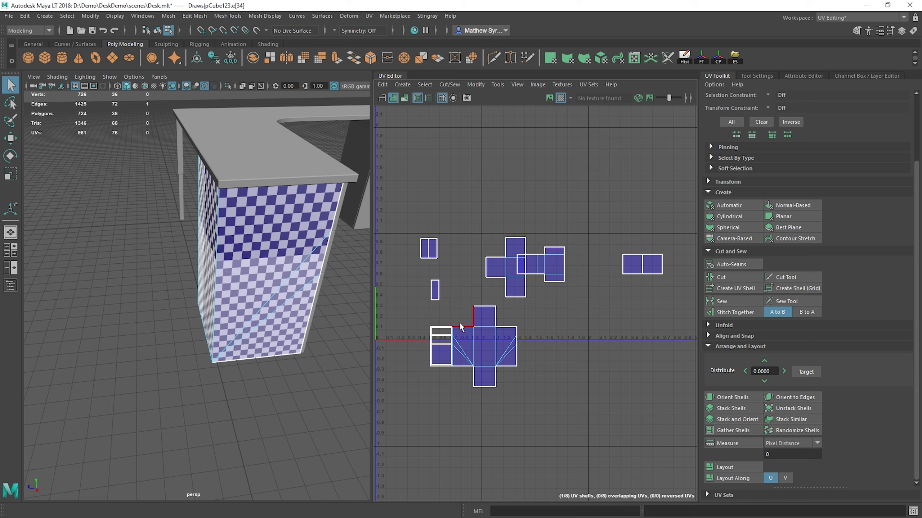
key(ctrl+z)
Step: Move and sew narrow shells onto the middle square's left, top and bottom edges, and its matching square onto the left narrow shell's outer edge
click(430, 288)
click(613, 258)
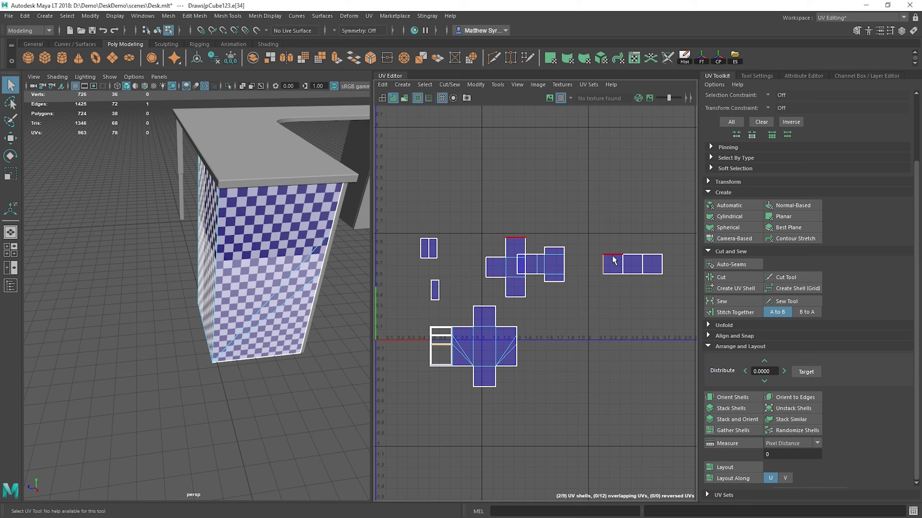
click(598, 266)
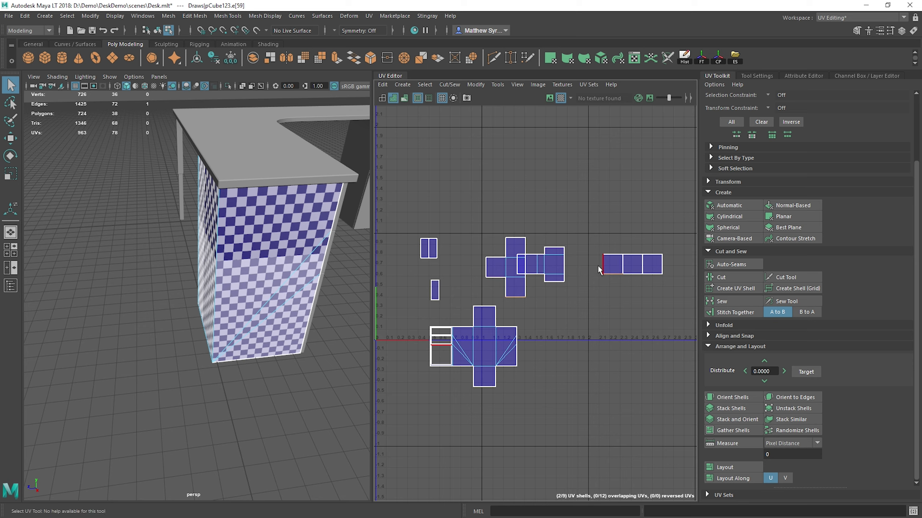
click(616, 267)
key(shift+s)
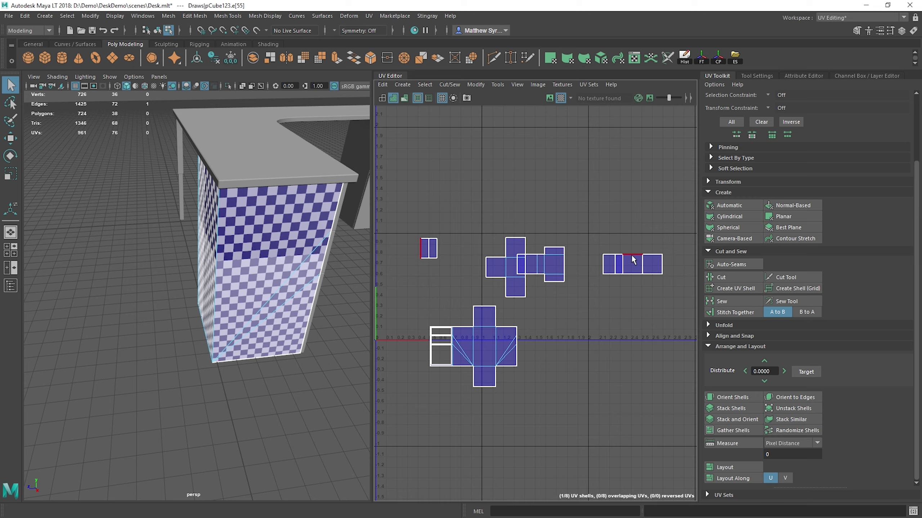
click(630, 254)
key(shift+s)
click(629, 274)
key(shift+s)
click(617, 262)
key(shift+s)
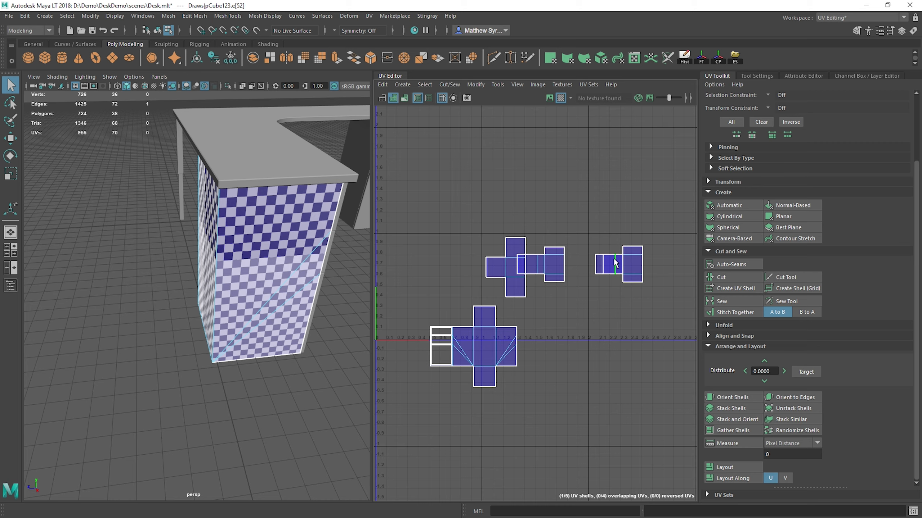
Step: Move the two smaller T-shaped shells upward into empty UV space, clear of the square and the large T-shaped shell
right_drag(614, 263, 614, 271)
double_click(640, 266)
key(w)
drag(620, 265, 557, 187)
scroll(605, 266, up, 3)
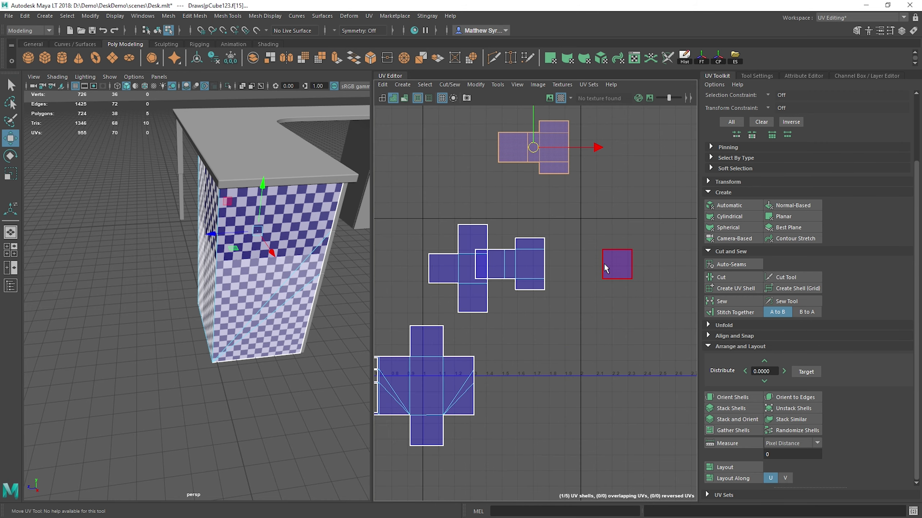
click(494, 255)
double_click(495, 255)
drag(512, 266, 560, 213)
Step: Move and sew the remaining loose square onto the outer end of the large T-shaped shell's stem
right_drag(617, 254, 617, 248)
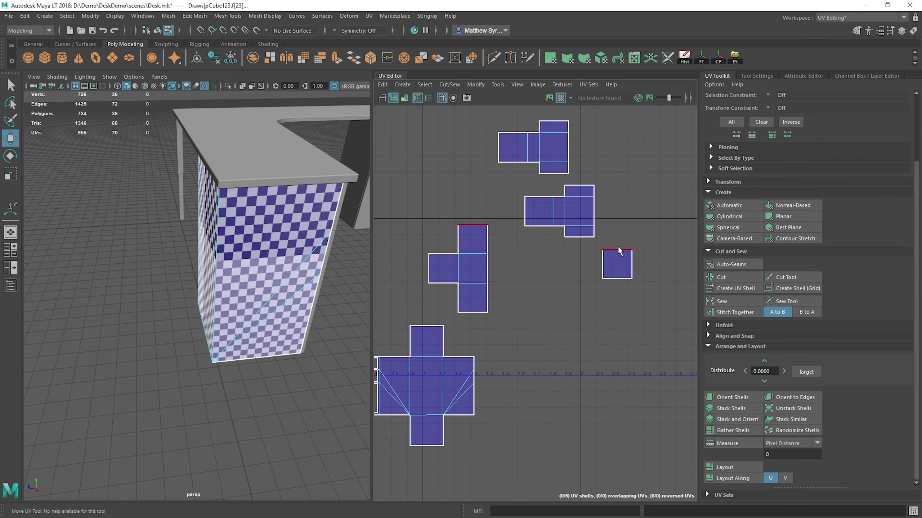
click(615, 248)
key(q)
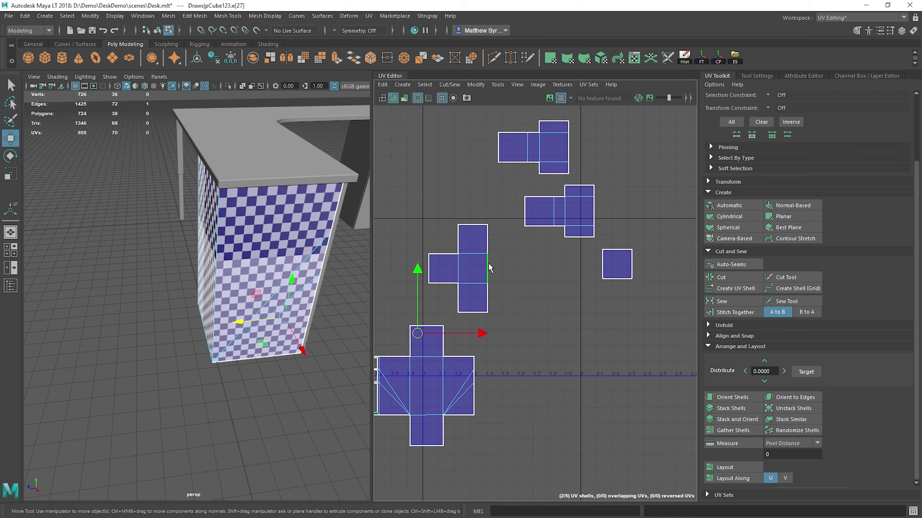
click(438, 266)
shift+right_drag(524, 267, 521, 288)
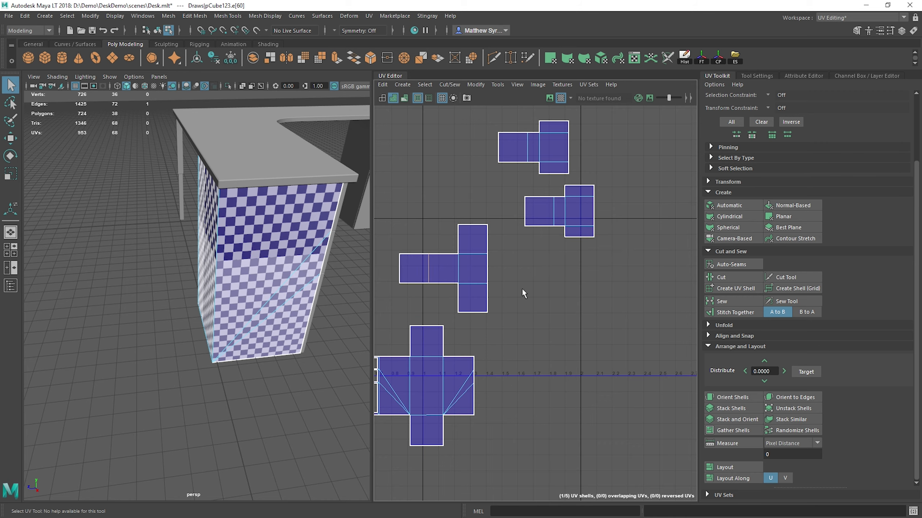
Step: Return to object mode and isolate the drawer cabinet body in the viewport
scroll(537, 268, down, 5)
scroll(537, 268, up, 3)
alt+drag(363, 225, 240, 213)
key(F8)
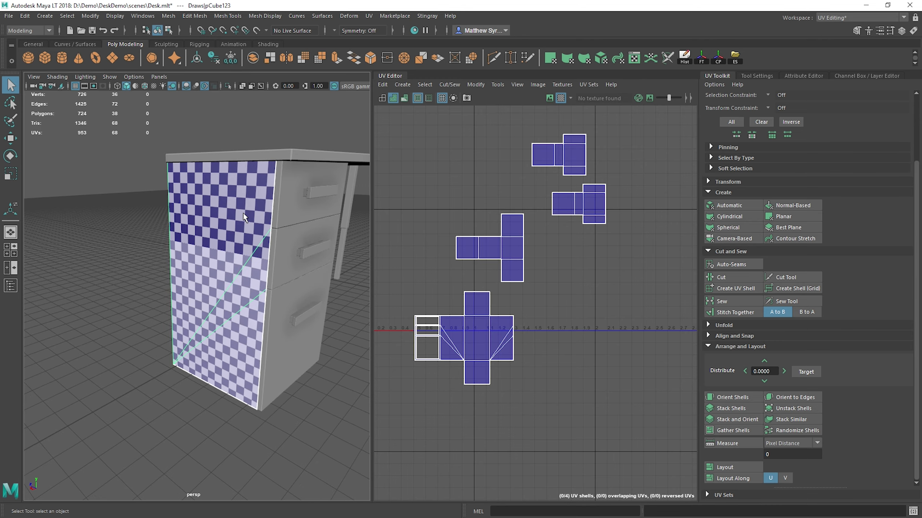
click(228, 86)
mouse_move(313, 259)
alt+mouse_down()
mouse_move(232, 254)
mouse_move(182, 221)
mouse_move(246, 206)
mouse_move(309, 251)
alt+mouse_up()
scroll(496, 233, down, 5)
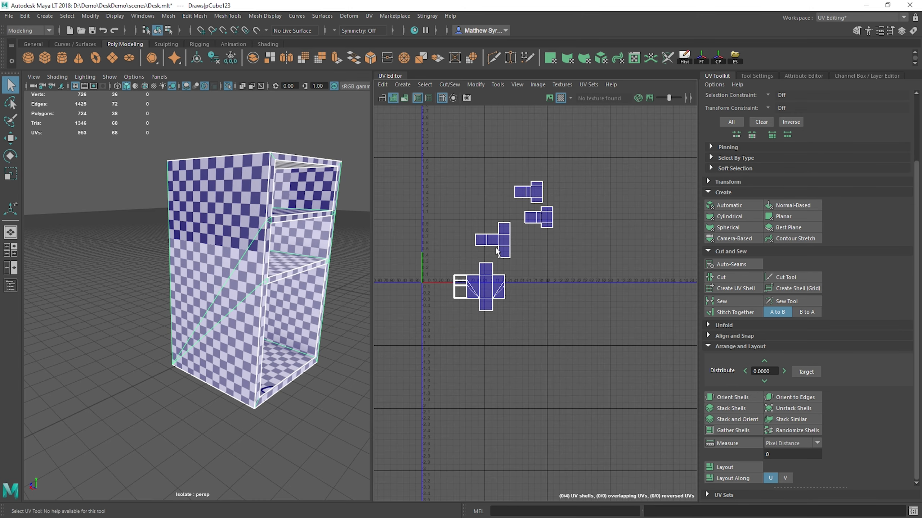
Step: Select all of the cabinet's UVs and move them to the right, out of the 0 to 1 UV space
key(F12)
drag(425, 149, 684, 437)
key(w)
drag(504, 247, 586, 237)
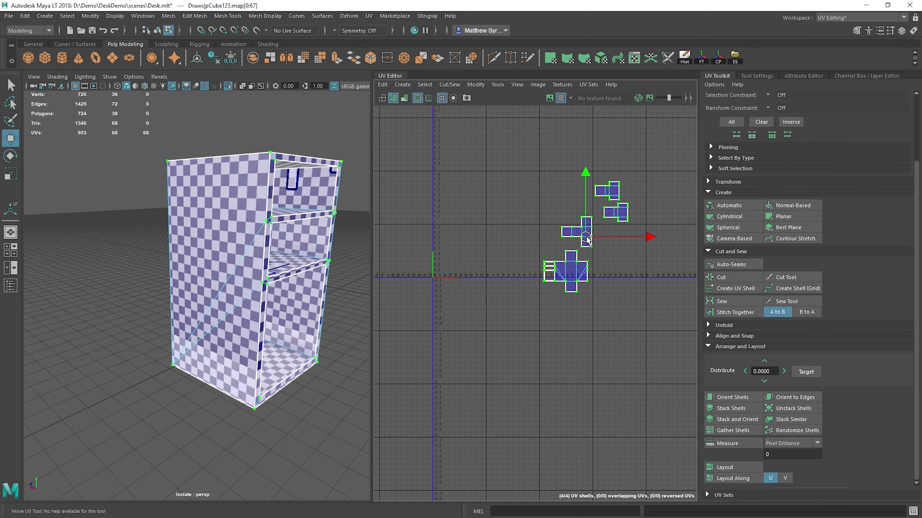
alt+drag(313, 253, 267, 267)
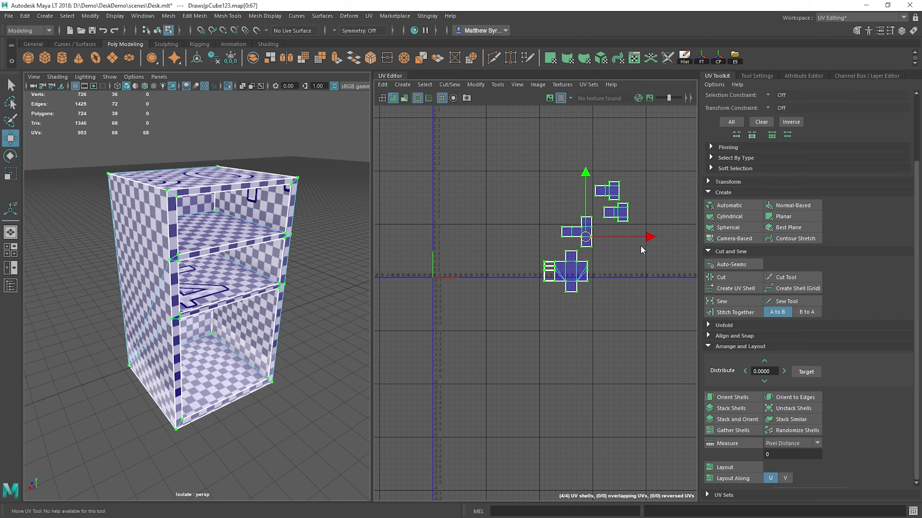
Step: Examine which inner faces of the bottom drawer compartment correspond to the individual faces of the large T-shaped shell
scroll(590, 253, up, 5)
alt+drag(252, 274, 135, 244)
right_drag(135, 244, 136, 270)
click(136, 274)
alt+middle_drag(607, 190, 581, 219)
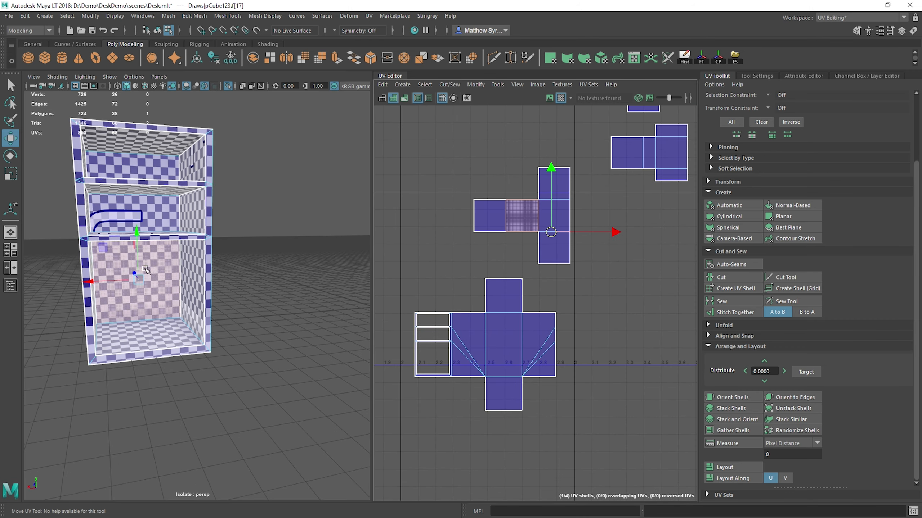
click(545, 192)
click(546, 216)
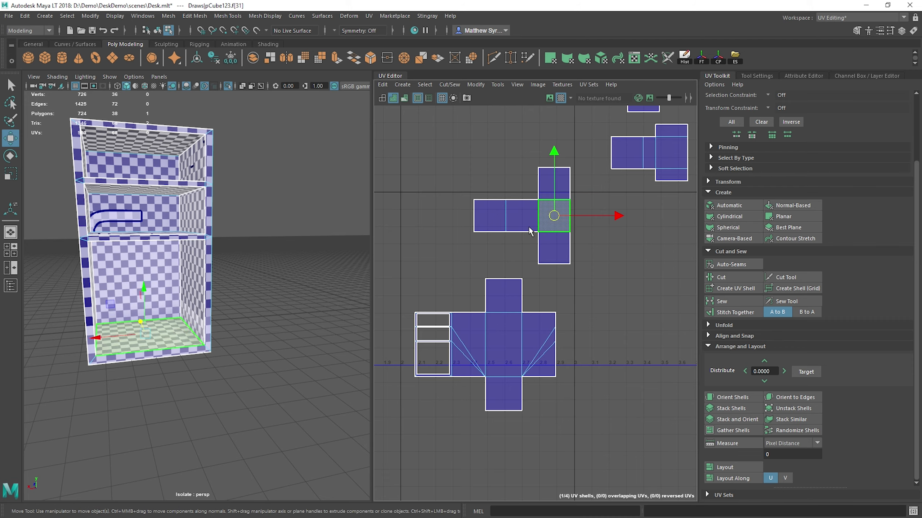
click(548, 252)
alt+drag(282, 297, 172, 292)
alt+drag(202, 261, 229, 232)
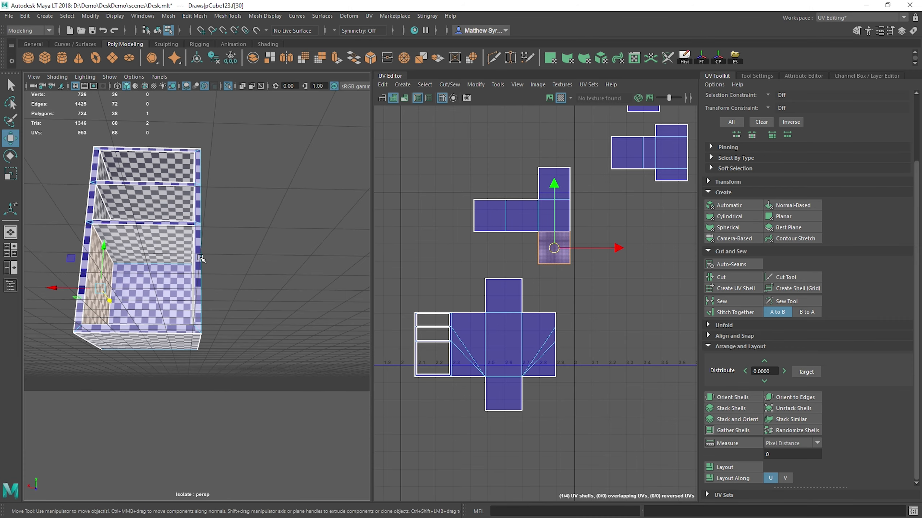
click(491, 217)
alt+drag(292, 245, 335, 274)
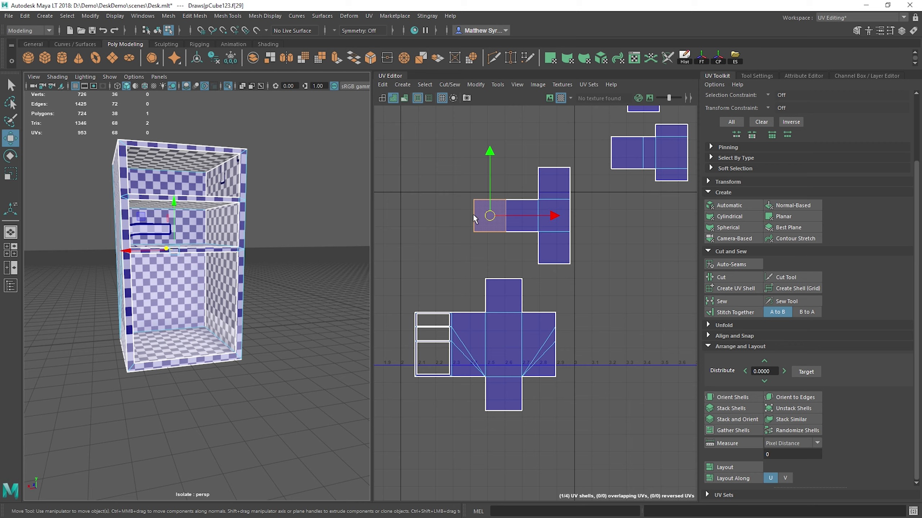
Step: Select all of the cabinet's UVs and move them farther right and up, above the horizontal UV axis
alt+middle_drag(659, 254, 571, 271)
scroll(534, 166, up, 2)
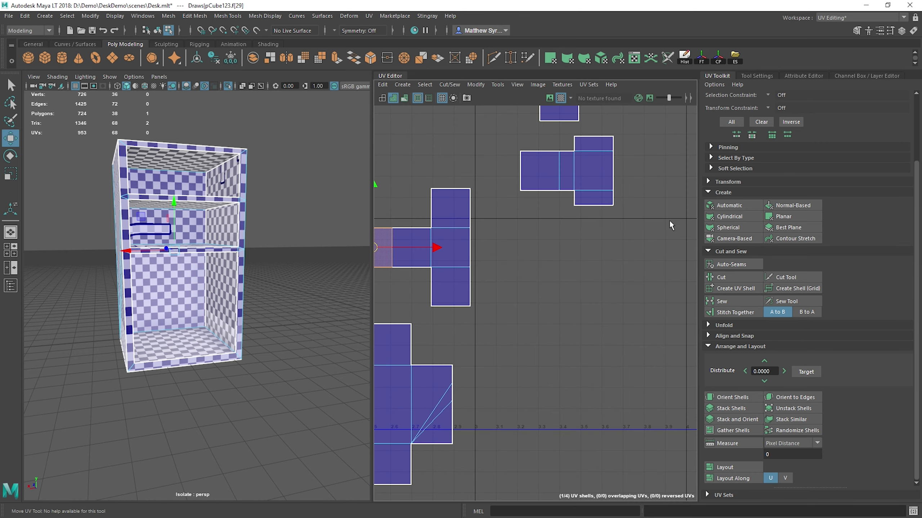
scroll(632, 270, down, 6)
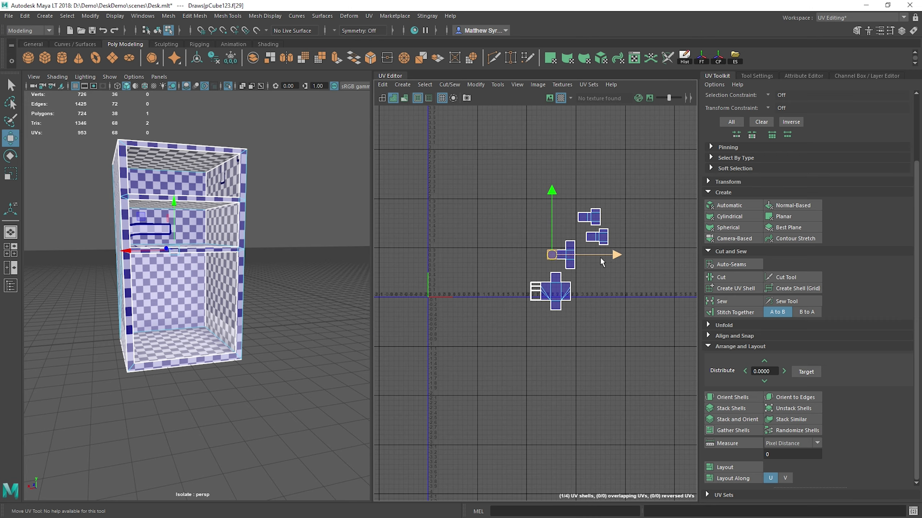
click(466, 128)
drag(465, 127, 633, 329)
drag(569, 260, 616, 221)
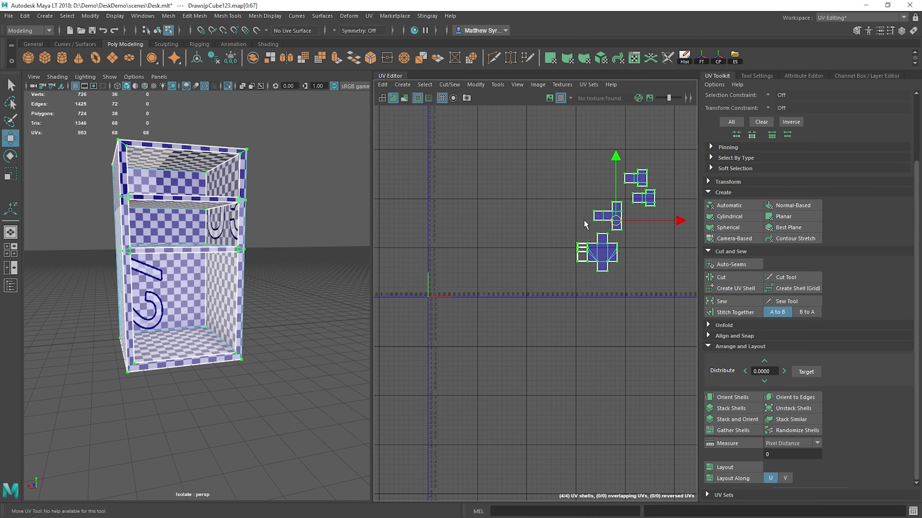
Step: Show the whole desk again and apply an automatic UV projection to the top drawer
alt+drag(125, 185, 154, 203)
right_drag(168, 175, 188, 162)
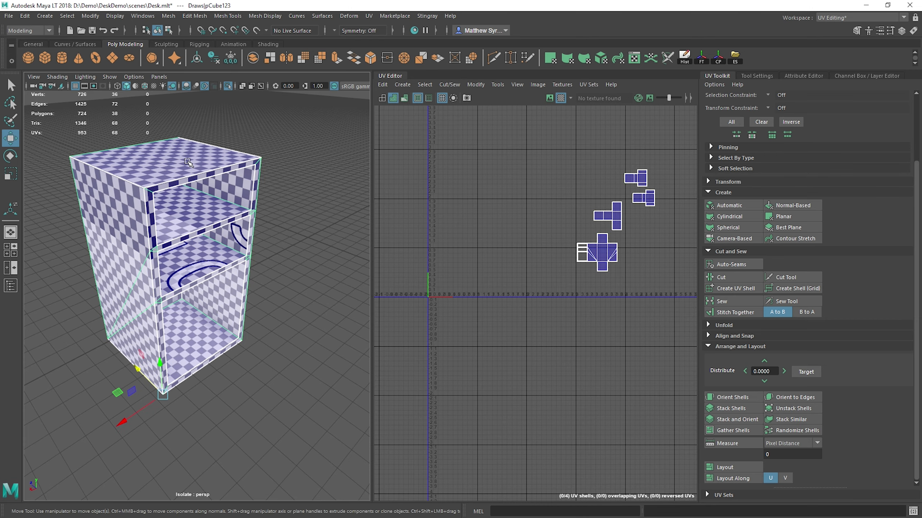
click(228, 86)
click(204, 195)
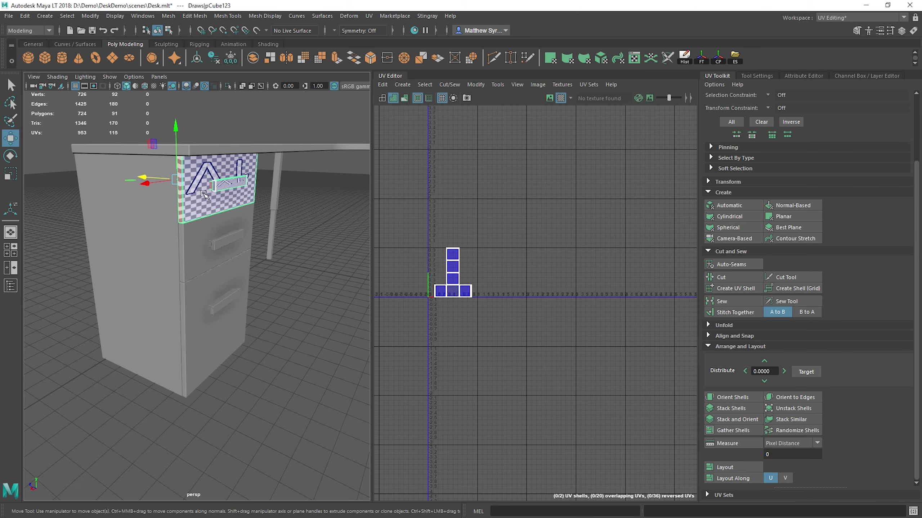
alt+drag(278, 145, 284, 230)
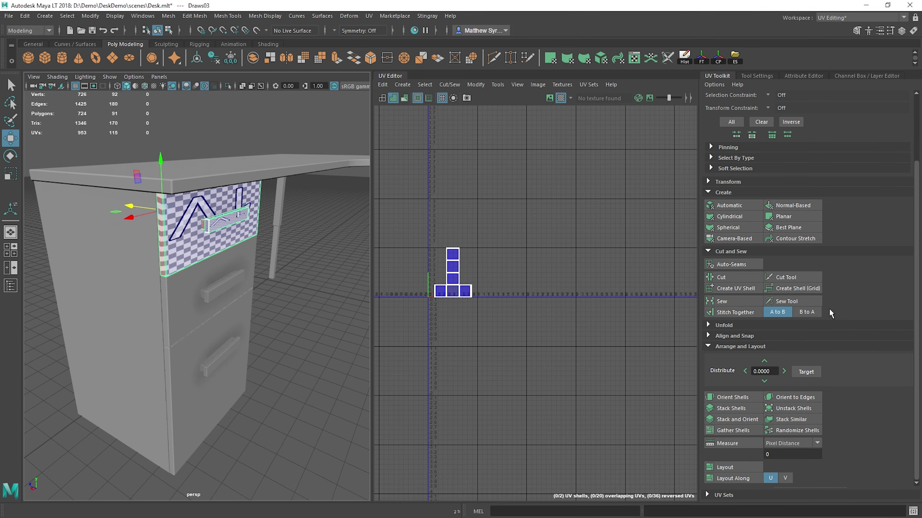
click(739, 205)
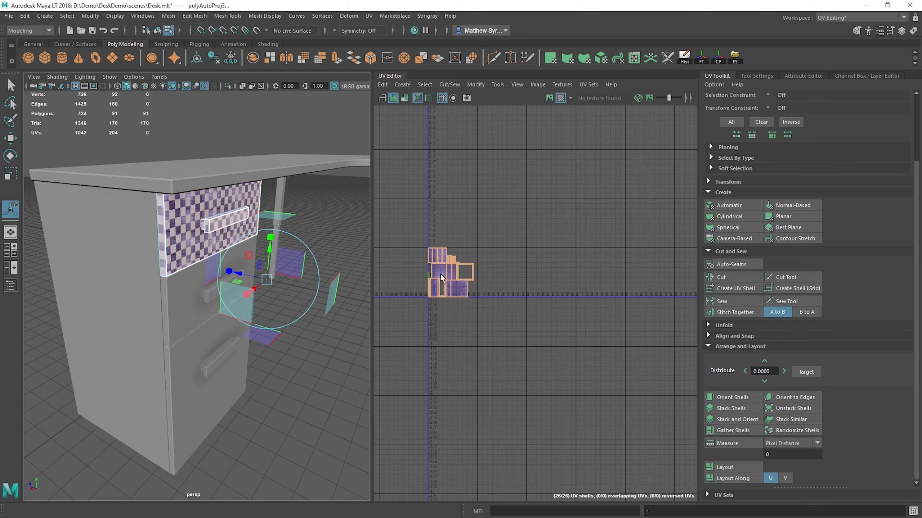
Step: Move the large square frame shell of the top drawer up and right, away from the other shells
scroll(440, 273, up, 5)
click(535, 229)
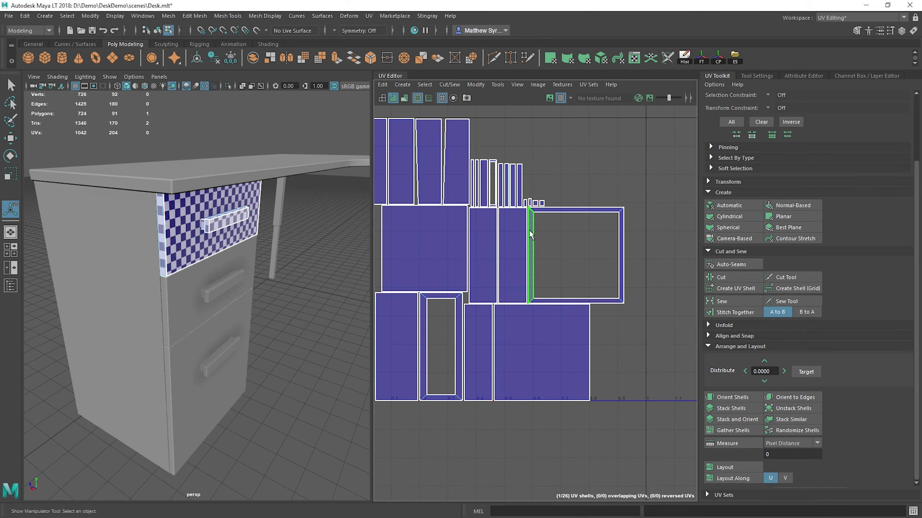
click(531, 233)
key(w)
drag(574, 255, 632, 177)
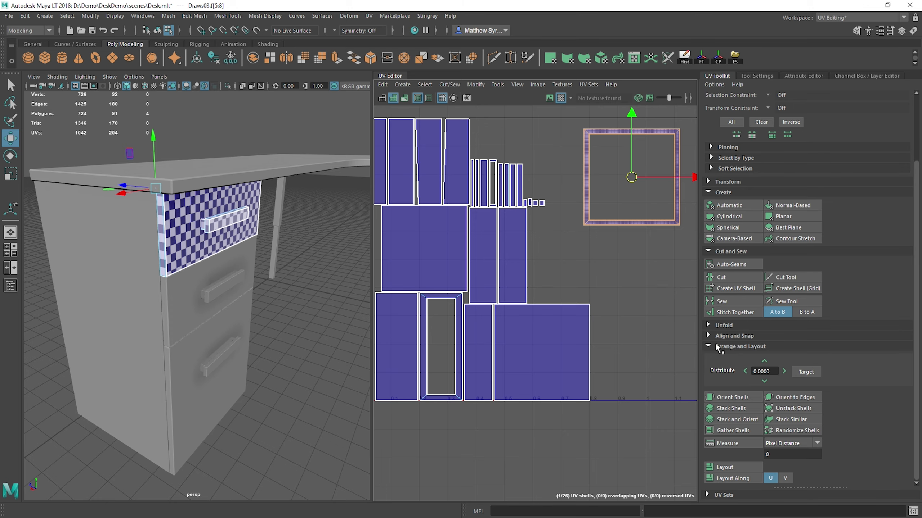
Step: Expand the Unfold tools with the square frame shell still selected
click(718, 326)
click(719, 327)
alt+middle_drag(645, 249, 541, 295)
scroll(527, 222, up, 5)
alt+middle_drag(455, 140, 458, 150)
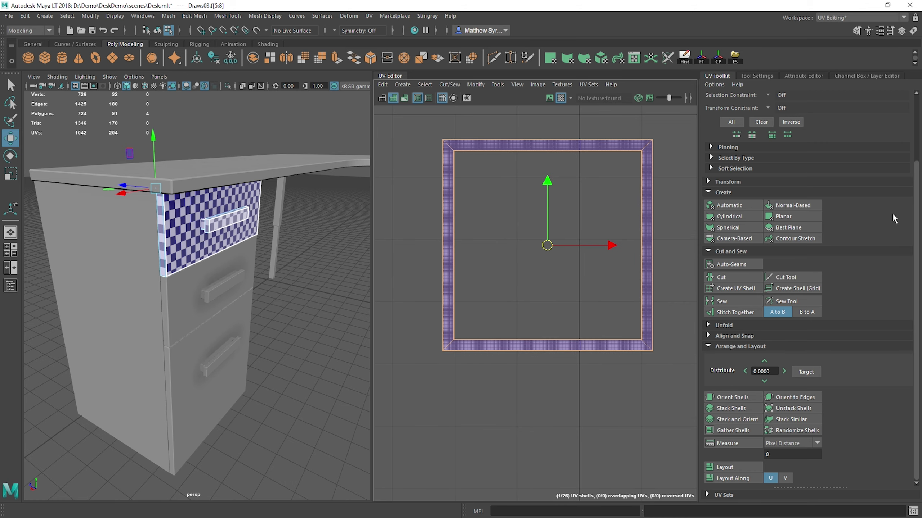
click(723, 326)
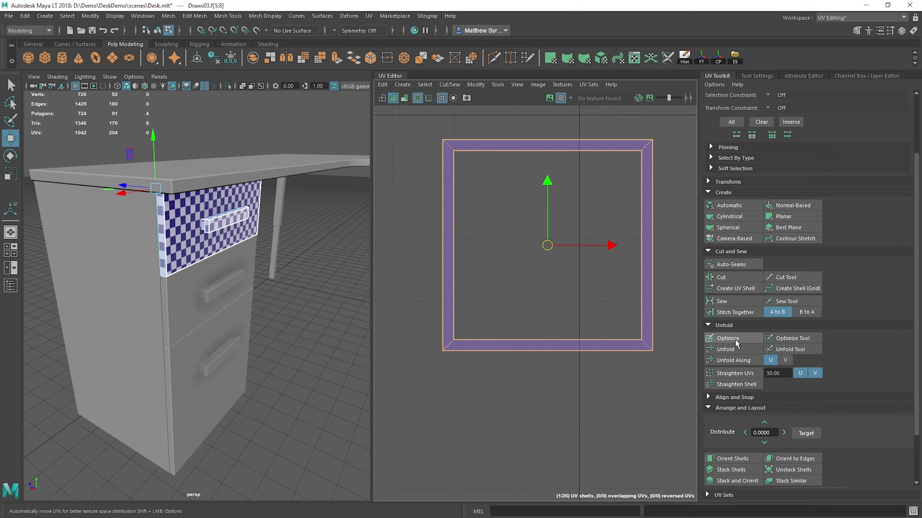
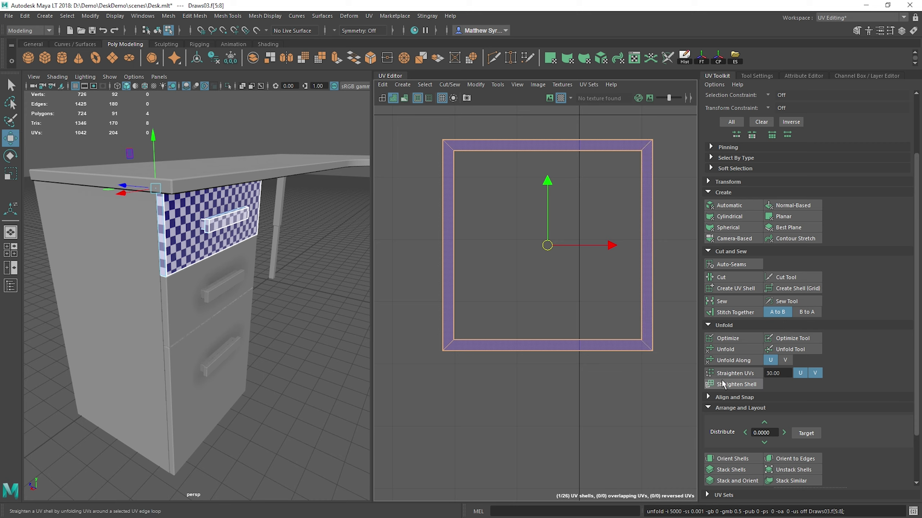
Step: Straighten the UVs of the top drawer's square frame shell along both U and V
click(733, 373)
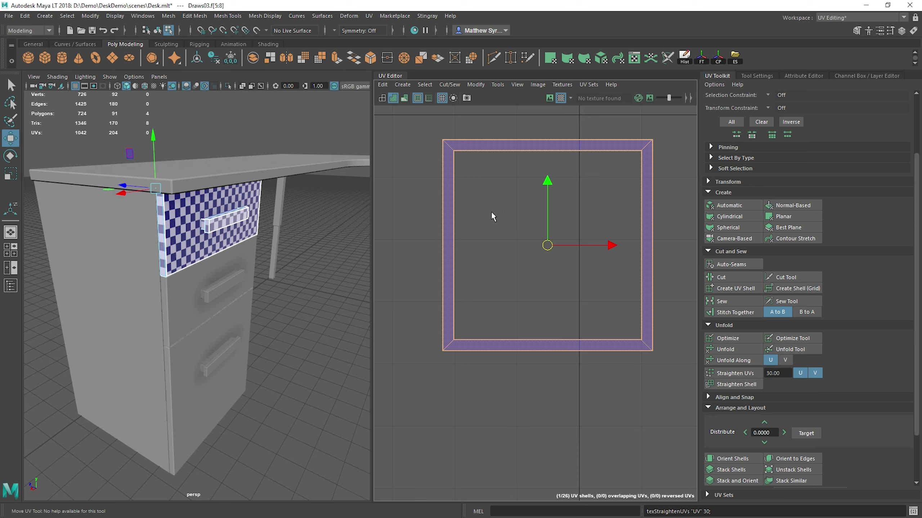
click(504, 206)
alt+middle_drag(511, 164, 514, 181)
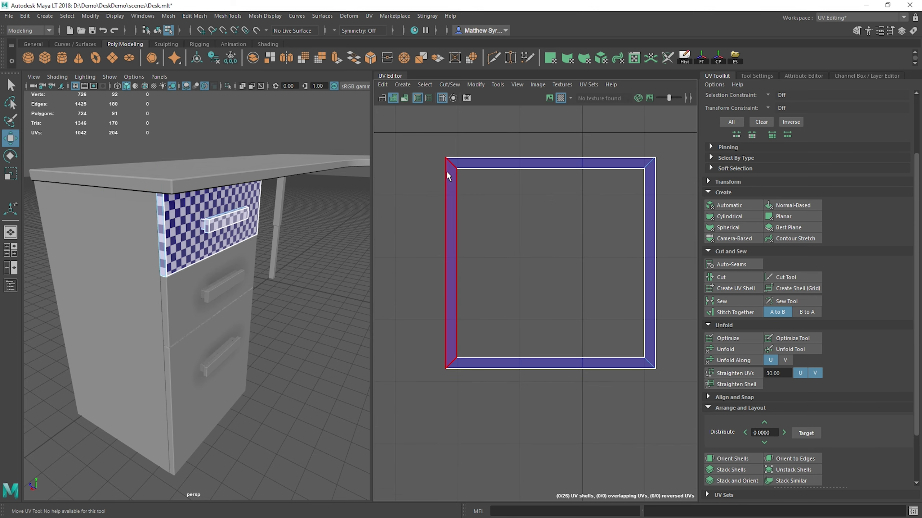
Step: Isolate the top drawer in the 3D view and show its open interior from above
right_drag(189, 211, 213, 198)
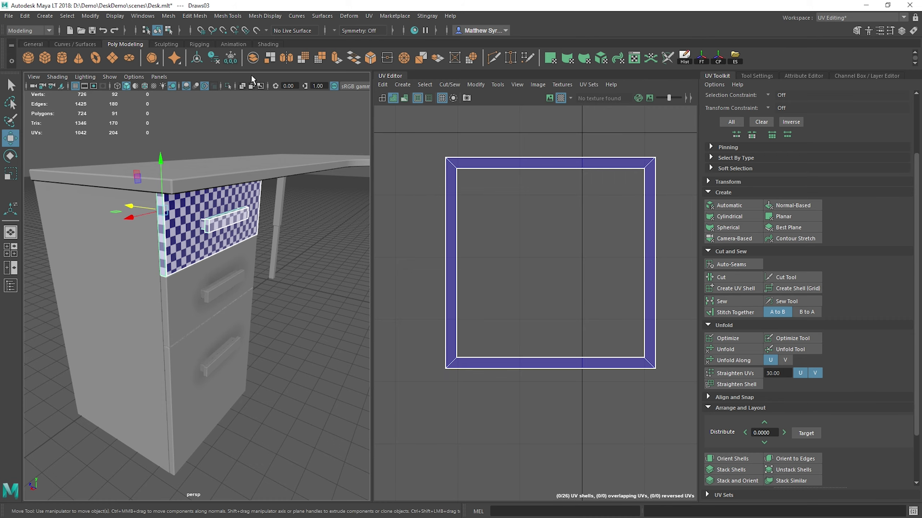
click(228, 86)
alt+drag(237, 253, 247, 294)
scroll(193, 233, up, 4)
mouse_move(188, 231)
alt+middle_down()
mouse_move(165, 223)
mouse_move(195, 223)
alt+middle_up()
scroll(442, 220, down, 8)
Step: Try stitching the square frame shell to the neighbouring drawer panels along one of its outer edges, and undo the stitch
alt+middle_drag(449, 238, 507, 242)
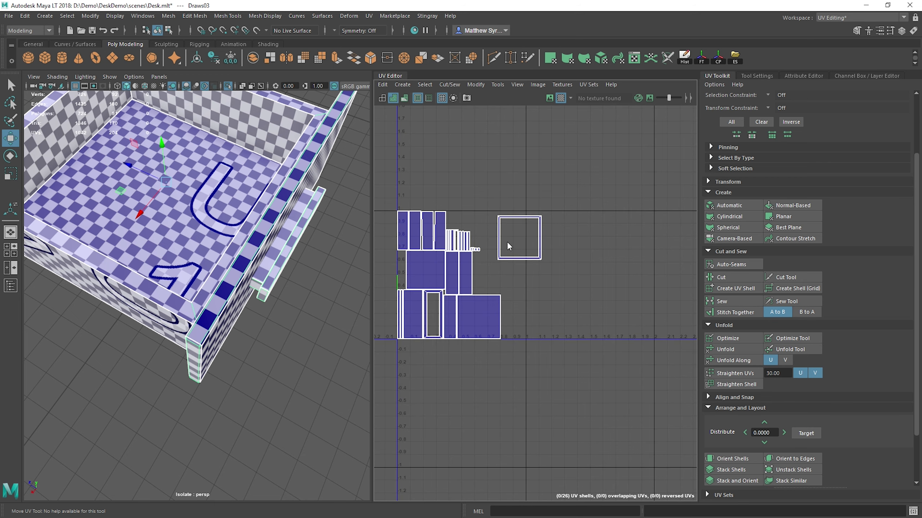
right_drag(507, 243, 505, 223)
click(498, 229)
shift+right_drag(510, 158, 523, 184)
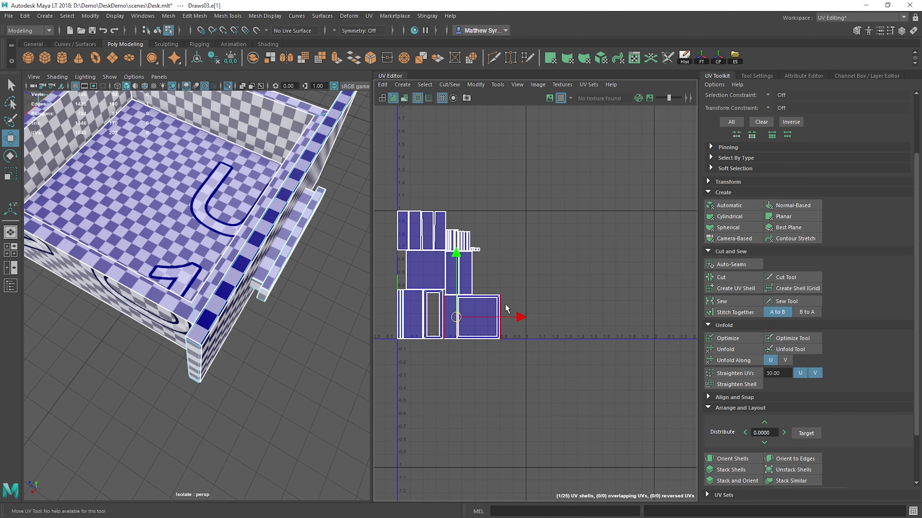
key(ctrl+z)
Step: Select the large square panel shell and move it right, clear of the other drawer shells
right_drag(485, 310, 483, 322)
click(484, 322)
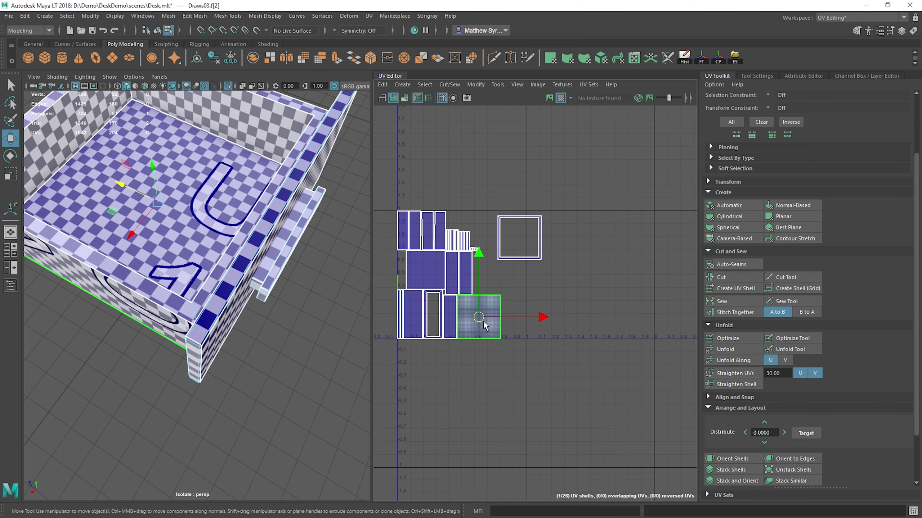
drag(483, 321, 596, 312)
Step: Try stitching the left outer edge of the square frame shell to its matching side panel, and undo the stitch
scroll(483, 239, up, 5)
click(477, 208)
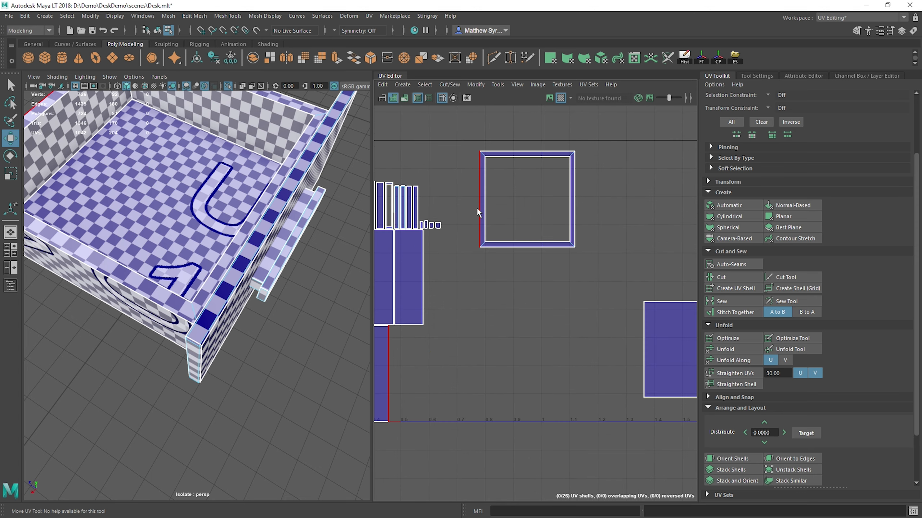
alt+middle_drag(448, 291, 491, 324)
click(578, 185)
shift+right_drag(565, 208, 565, 227)
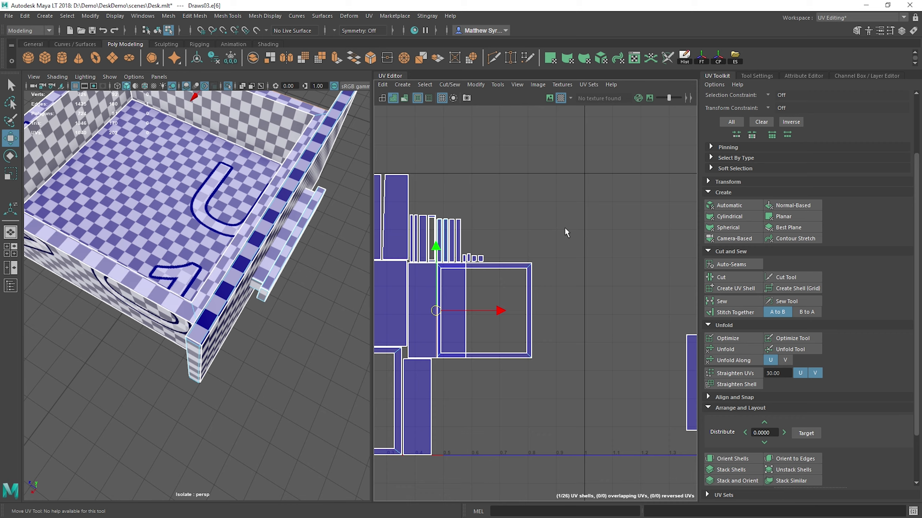
key(ctrl+z)
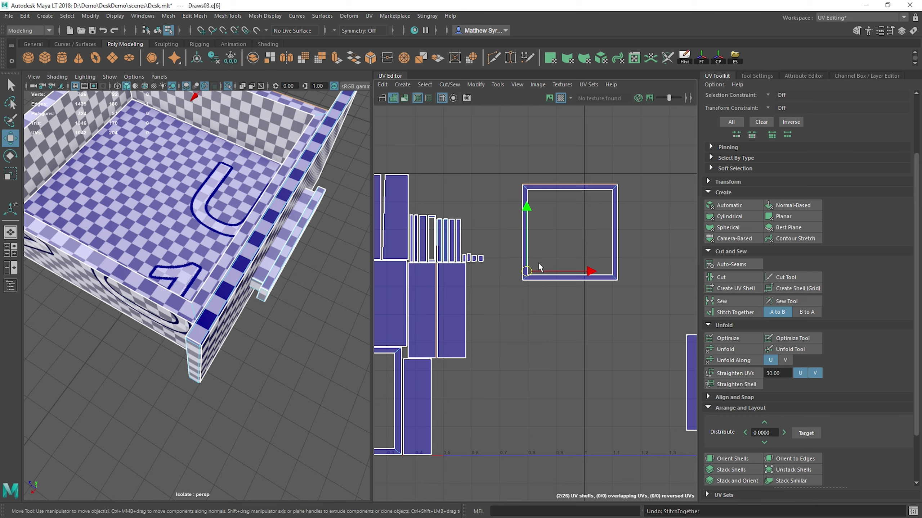
Step: Select the whole narrow rectangular frame shell and move it right into the empty space below the square frame
alt+middle_drag(399, 354, 488, 252)
right_drag(479, 258, 480, 279)
double_click(487, 273)
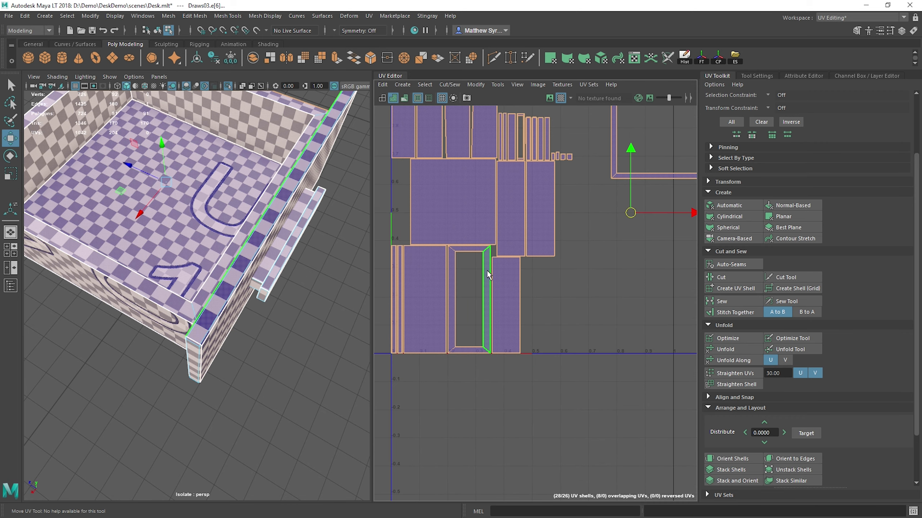
drag(477, 307, 652, 307)
Step: Rotate the rectangular frame shell counterclockwise by 90 degrees so it lies horizontally
key(e)
alt+middle_drag(647, 237, 577, 248)
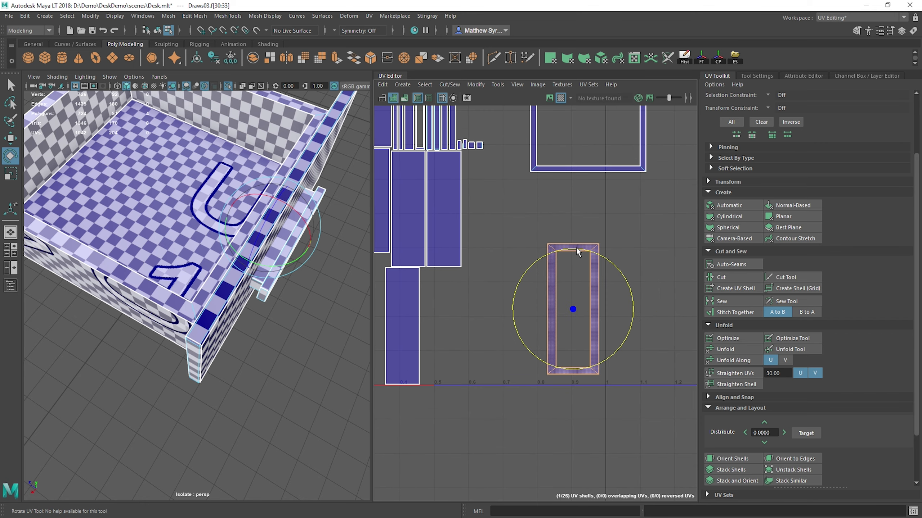
scroll(806, 231, up, 3)
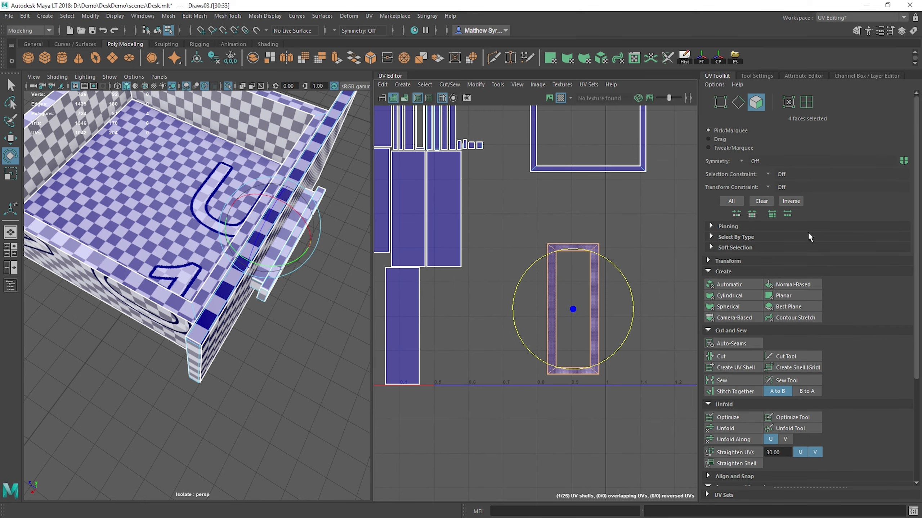
click(723, 261)
scroll(809, 356, down, 3)
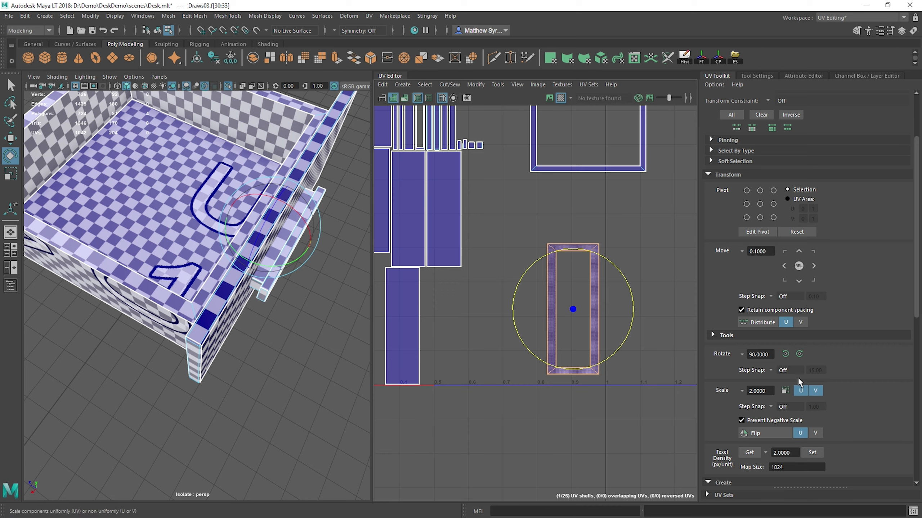
click(785, 354)
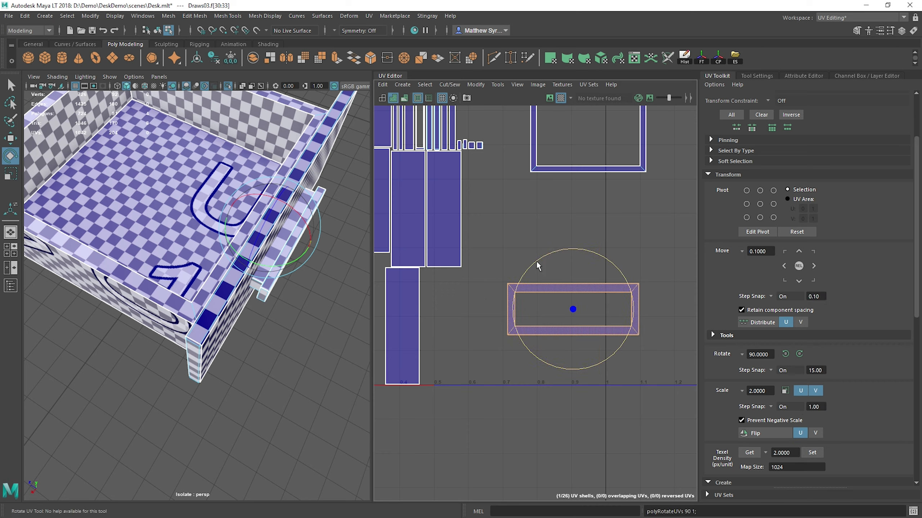
Step: Move the horizontal rectangular frame shell farther down, away from the square frame
drag(537, 266, 578, 253)
scroll(579, 275, down, 3)
key(w)
alt+drag(196, 269, 285, 243)
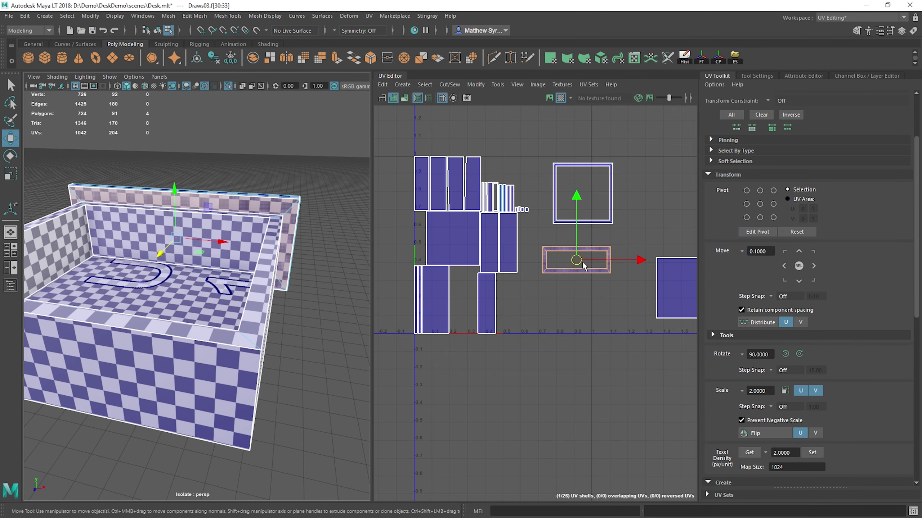
drag(583, 266, 581, 291)
scroll(623, 323, up, 5)
Step: Stitch the matching narrow strips onto all four outer edges of the rectangular frame shell
key(q)
right_drag(519, 268, 506, 225)
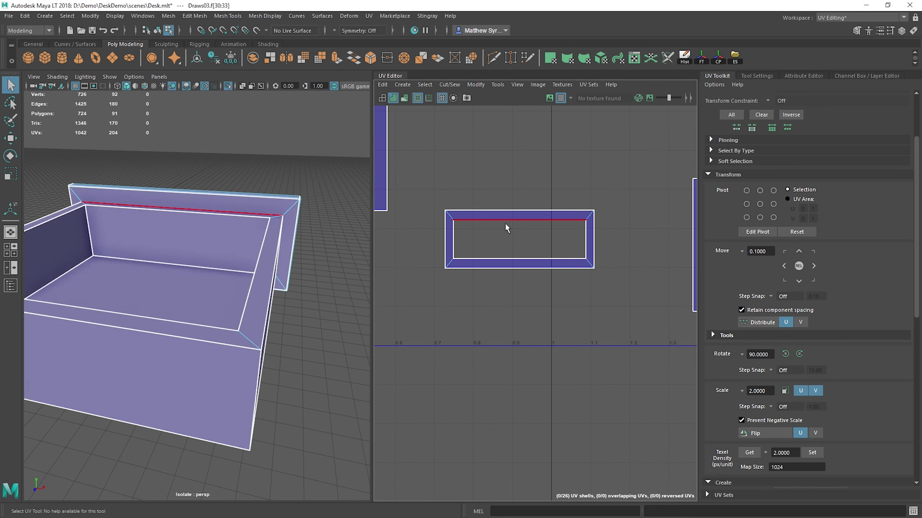
click(507, 212)
shift+right_drag(543, 174, 541, 204)
alt+middle_drag(439, 238, 469, 254)
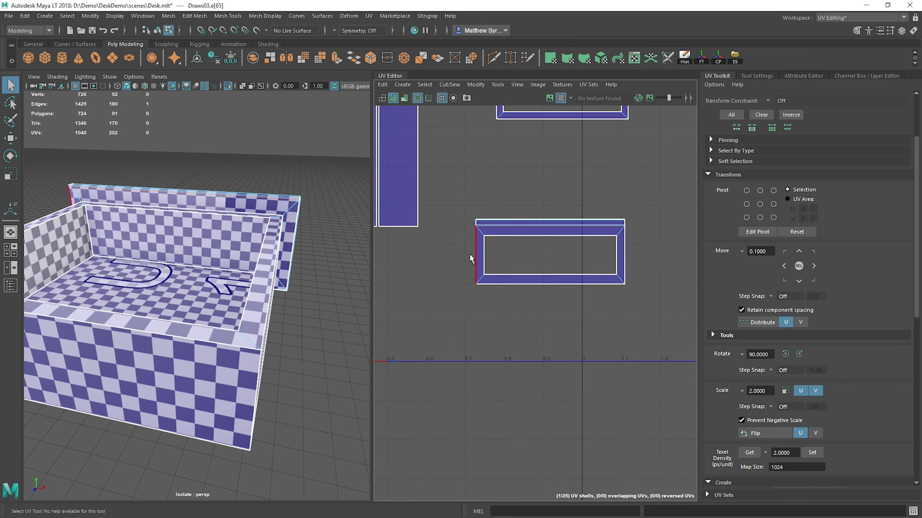
key(g)
click(625, 253)
key(g)
click(523, 286)
key(g)
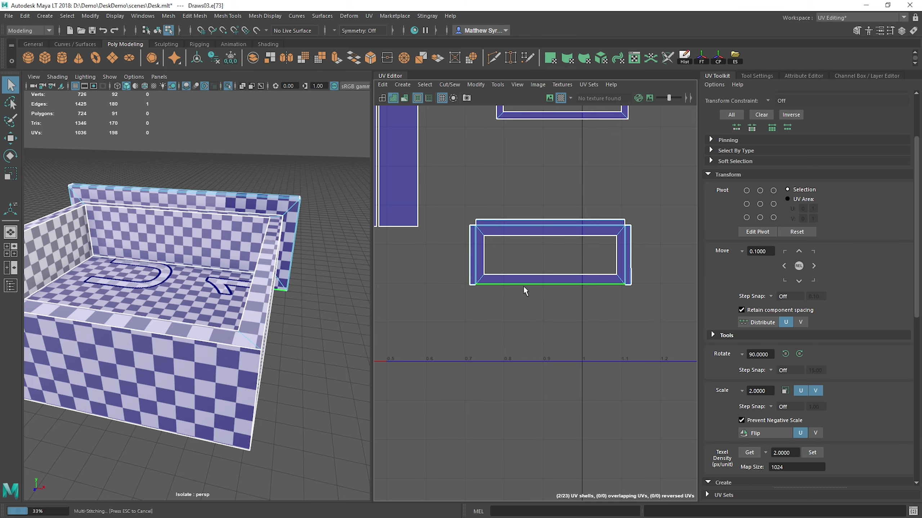
Step: Try stitching the upper inner edge of the rectangular frame to its matching shell, and undo the stitch
click(513, 238)
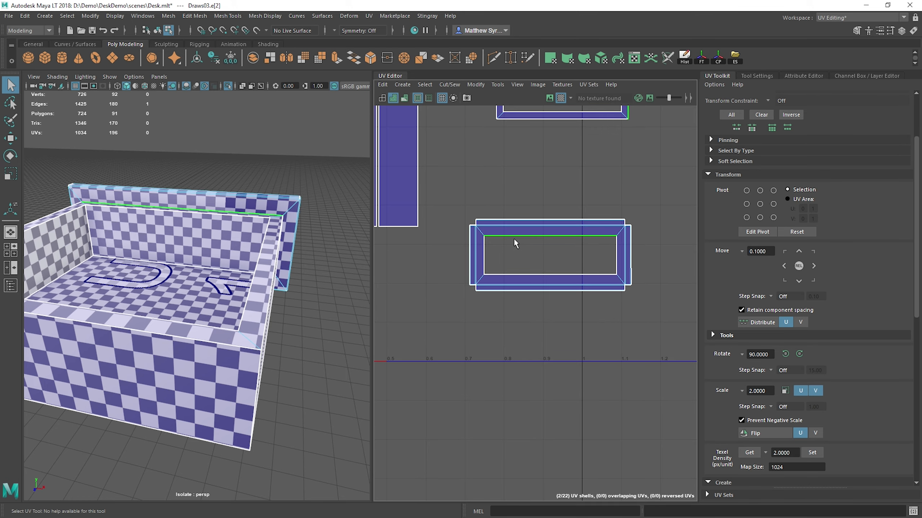
scroll(515, 241, down, 2)
key(g)
key(ctrl+z)
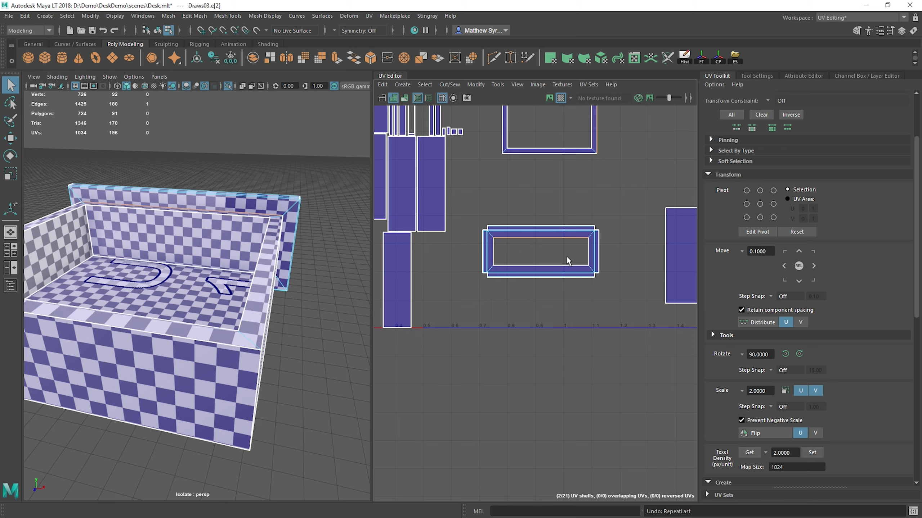
Step: Stitch the outer edge of the rectangular frame's top strip to the drawer's front panel shell
alt+middle_drag(525, 226, 571, 248)
click(536, 224)
key(g)
scroll(543, 255, down, 6)
scroll(508, 249, up, 5)
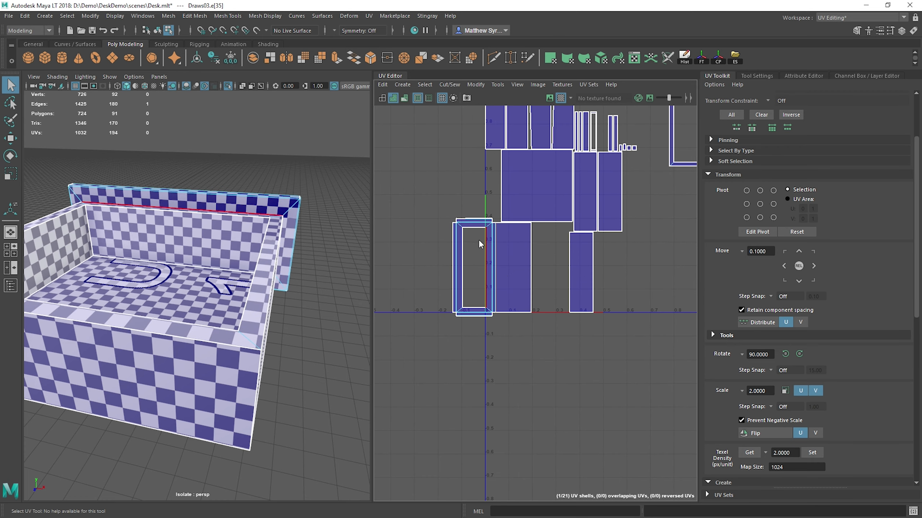
Step: Select the combined drawer front shell and move it right into the empty space below the square frame
key(F11)
double_click(504, 252)
scroll(502, 257, down, 5)
key(w)
drag(495, 263, 597, 253)
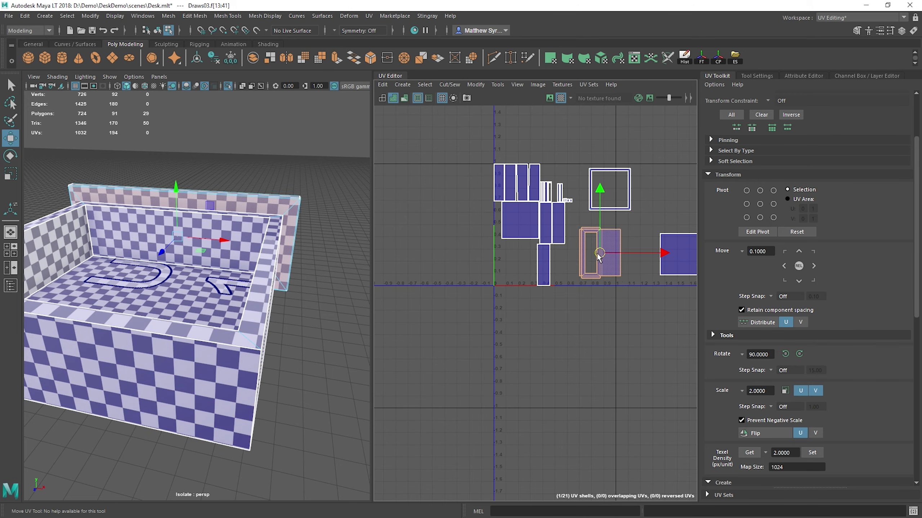
Step: Rotate the drawer front shell a quarter turn to horizontal, with the panel above the frame, and move it slightly left
key(e)
drag(577, 197, 555, 271)
alt+drag(309, 236, 117, 192)
key(w)
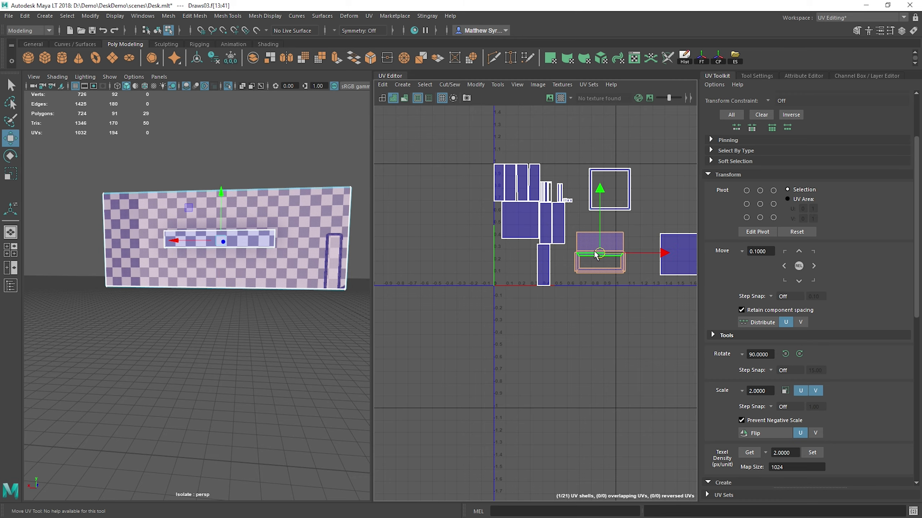
drag(599, 253, 559, 241)
Step: Turn the drawer front shell upside down with snapped rotation and move it back below the square frame
key(e)
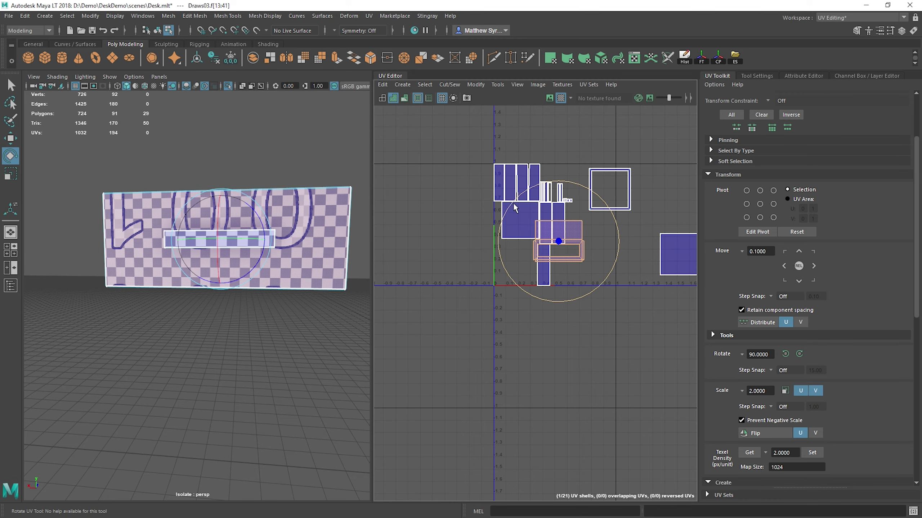
key(j)
drag(511, 207, 640, 305)
key(w)
drag(564, 241, 624, 255)
key(q)
scroll(617, 254, up, 2)
key(w)
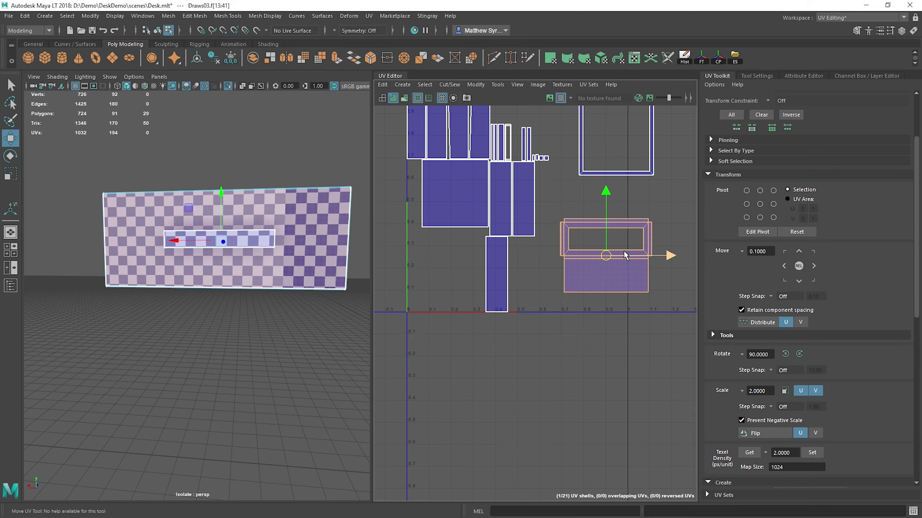
Step: Examine which border edges of the drawer front shell match one another and the remaining shells
scroll(519, 247, up, 4)
click(481, 175)
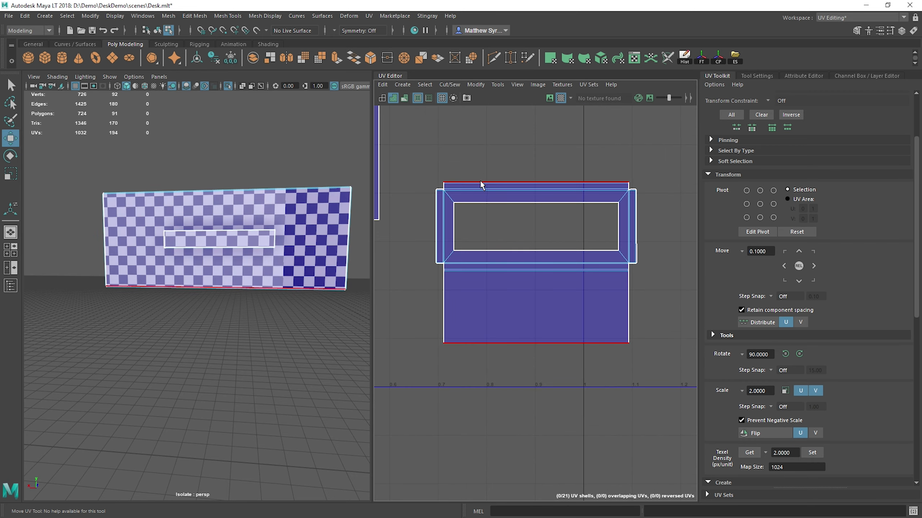
click(480, 181)
click(436, 218)
alt+middle_drag(535, 200, 560, 219)
scroll(534, 278, down, 5)
scroll(599, 243, down, 2)
scroll(579, 203, up, 2)
Step: Select the four faces of the square frame shell and cut them into separate strips
right_drag(514, 155, 516, 180)
drag(523, 130, 631, 241)
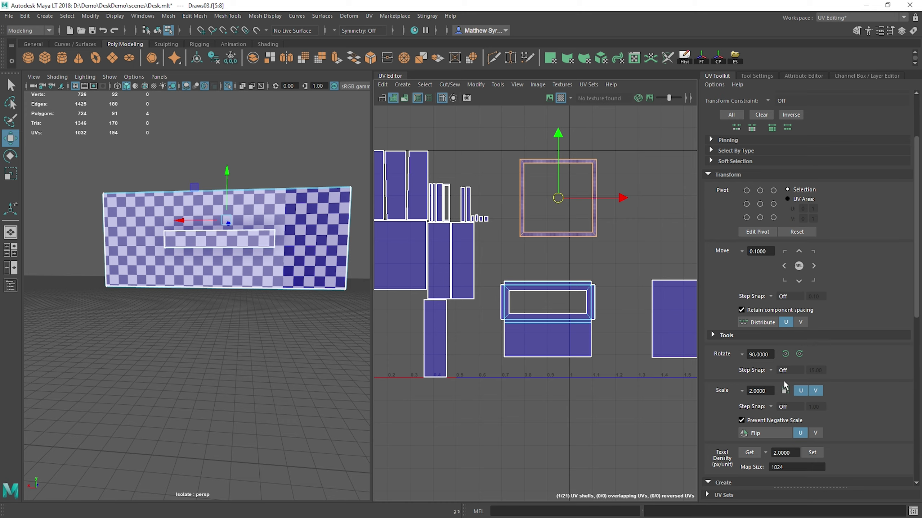
scroll(794, 416, down, 5)
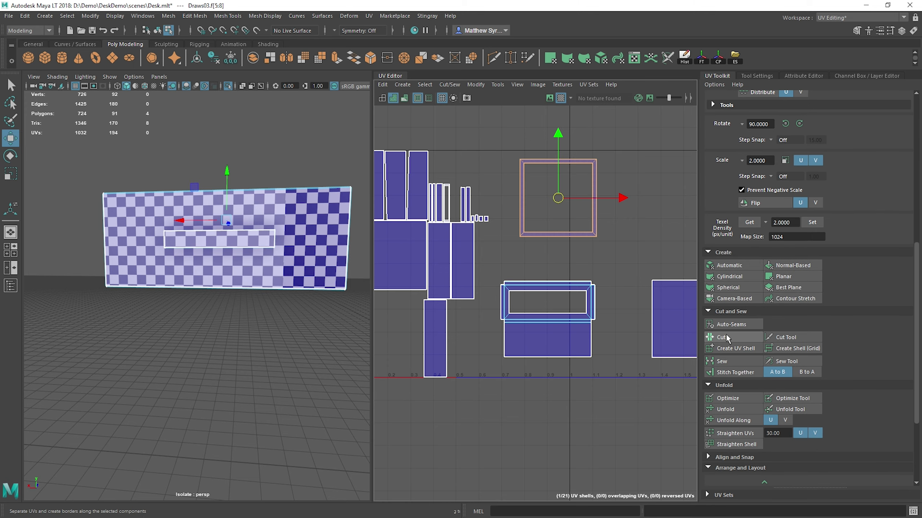
click(727, 338)
Step: Stitch the square frame's lower strip to the side panel's outer edge, and attach the matching opposite-face panel to that strip
click(598, 192)
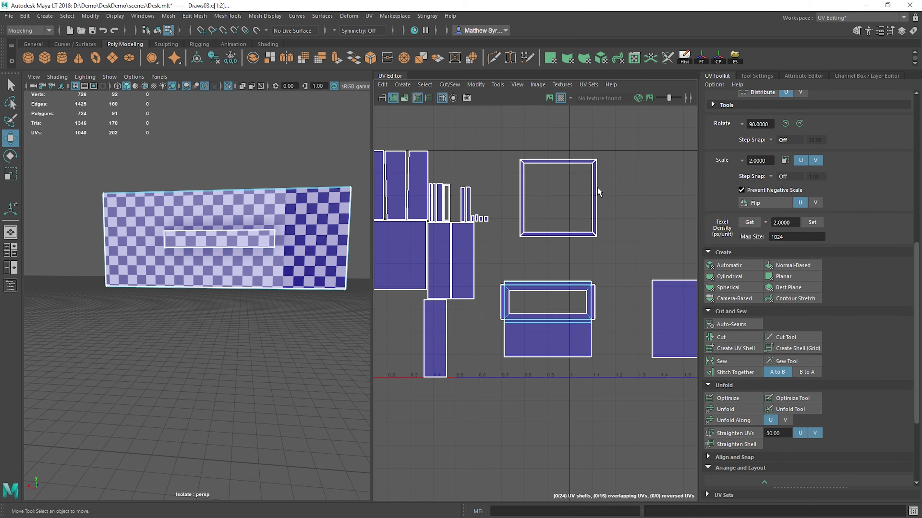
click(468, 250)
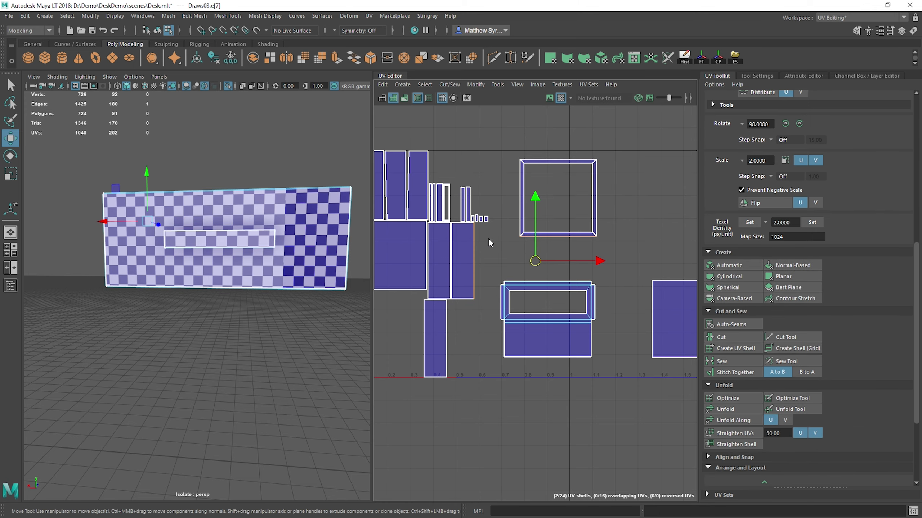
click(477, 279)
key(shift+s)
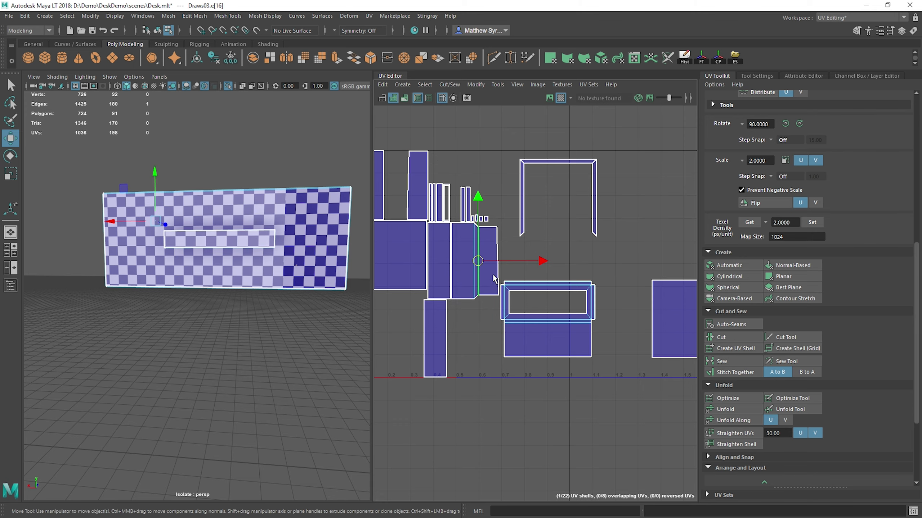
Step: Stitch the assembled side panels to the lower edge of the large square panel
click(456, 275)
key(shift+s)
key(f)
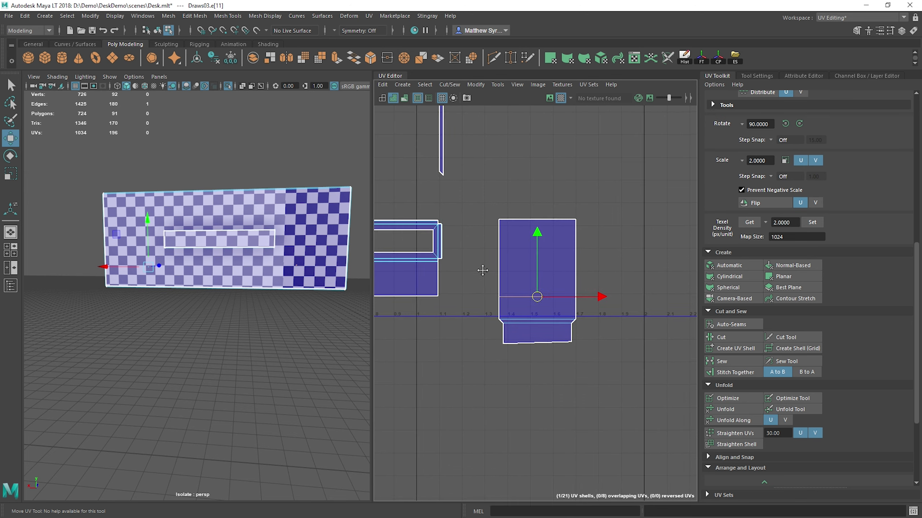
Step: Stitch the matching side panels onto the upper and right edges of the large square panel
click(558, 219)
key(shift+s)
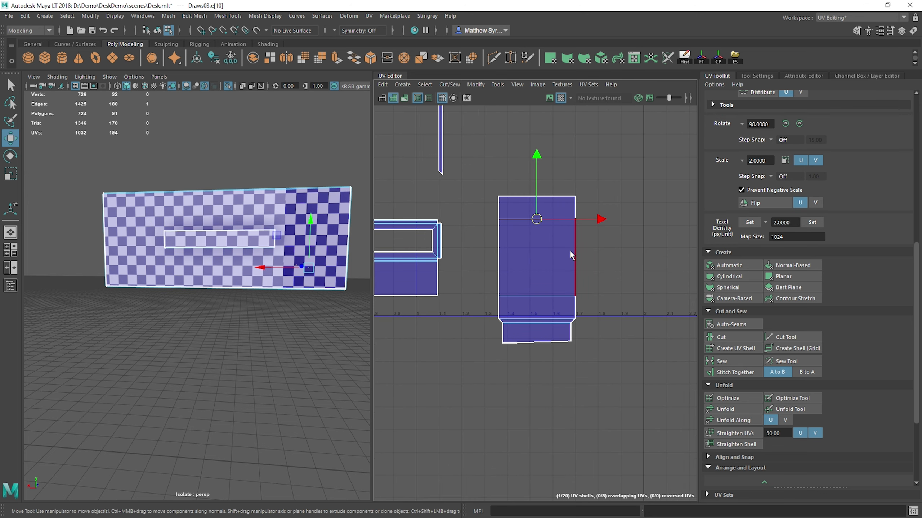
click(570, 251)
key(shift+s)
Step: Try stitching the left edge of the large square panel to the drawer front shell, and undo the stitch
click(494, 257)
key(shift+s)
key(ctrl+z)
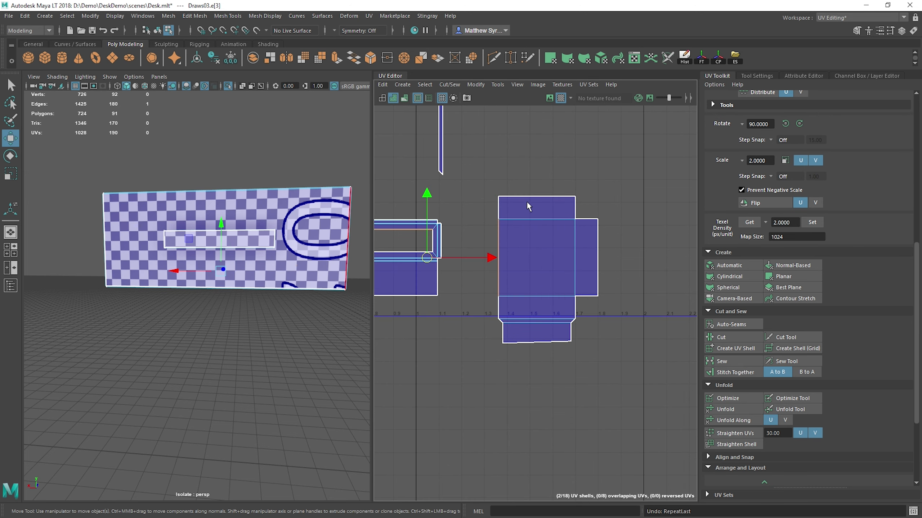
Step: Stitch the loose rim strips onto the outer edges of the upper and right side panels
click(528, 197)
key(shift+s)
click(598, 254)
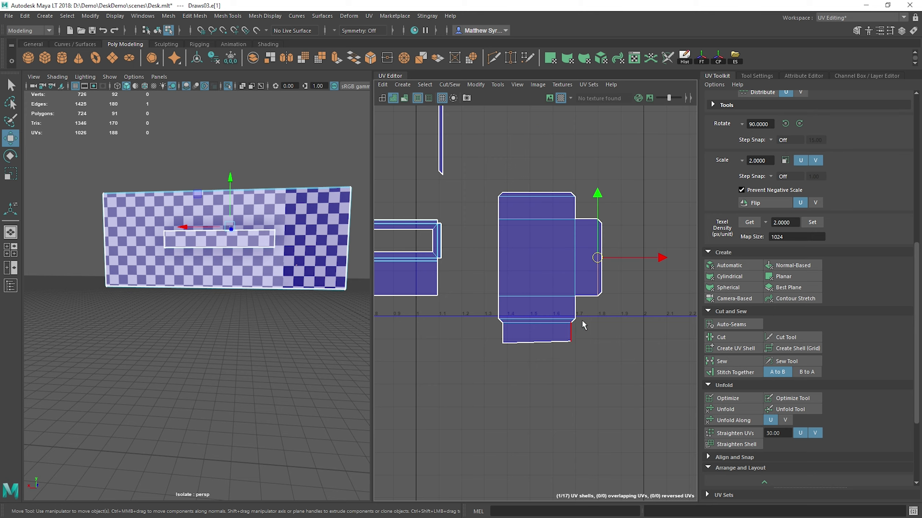
Step: Stitch the loose end panels onto the rim strips at the right and upper sides of the drawer shell
key(shift+s)
click(558, 195)
key(shift+s)
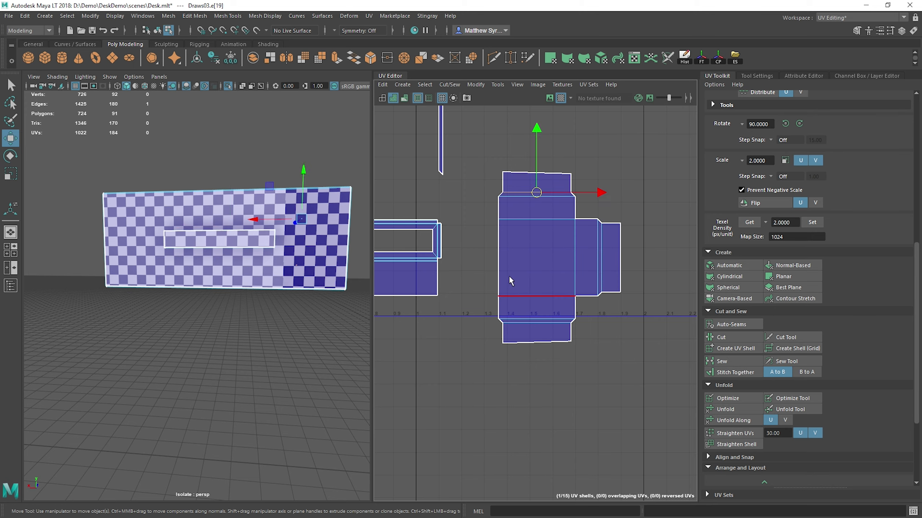
Step: Straighten the slanted outer edges of the upper and lower end panels by aligning their corner UVs
right_drag(536, 213, 539, 214)
drag(496, 158, 590, 186)
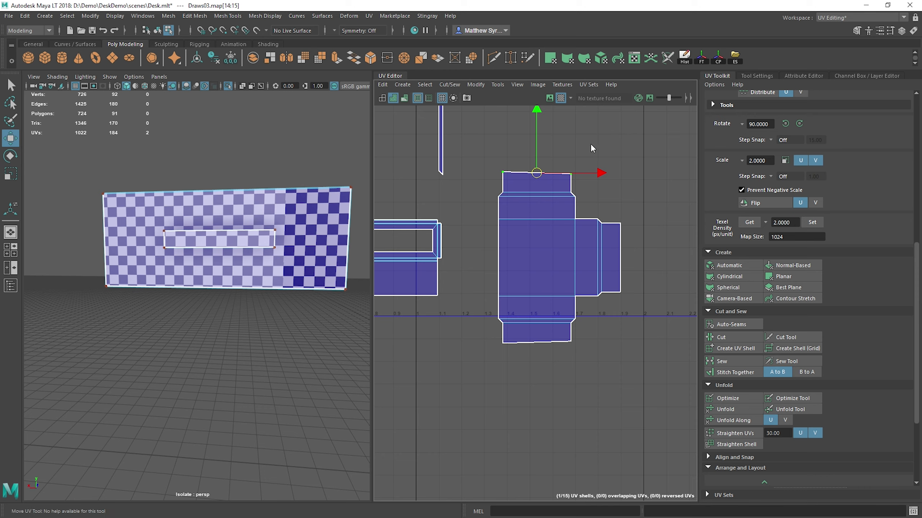
shift+right_drag(591, 143, 638, 106)
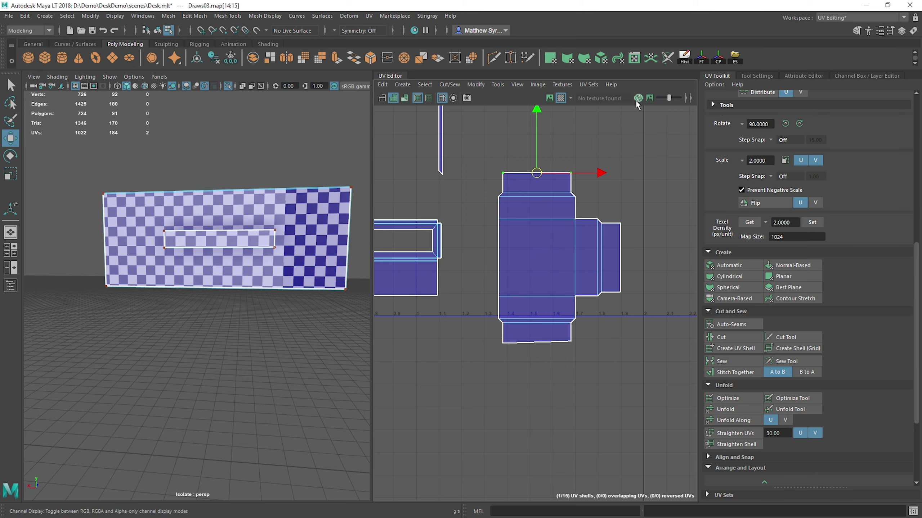
drag(493, 336, 618, 376)
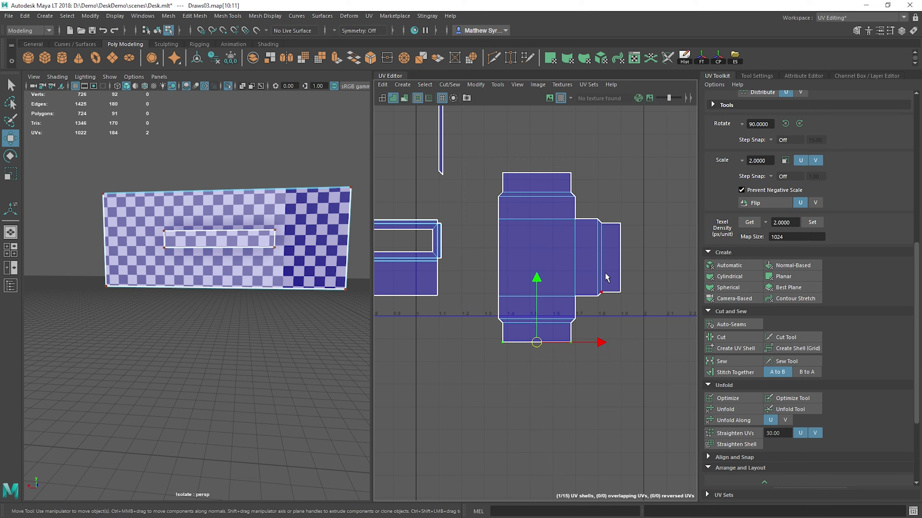
Step: Check which borders match by selecting the upper end panel's outer edge and an edge of the drawer front shell
alt+middle_drag(545, 248, 563, 253)
alt+middle_drag(535, 196, 602, 305)
scroll(603, 304, down, 1)
alt+middle_drag(580, 275, 545, 210)
key(F10)
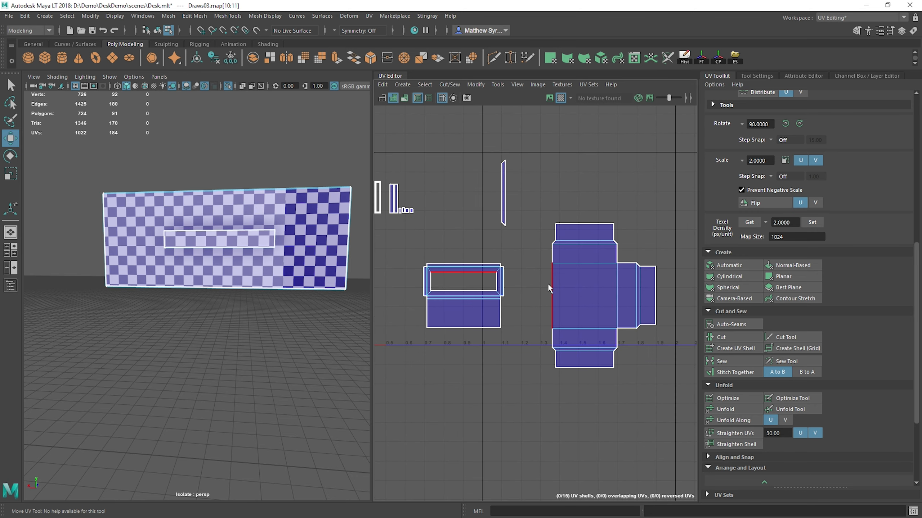
click(596, 223)
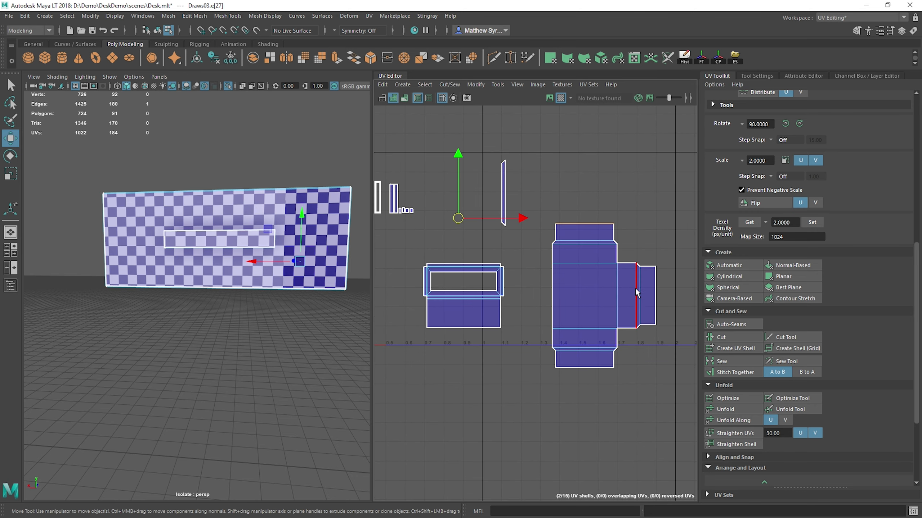
click(468, 295)
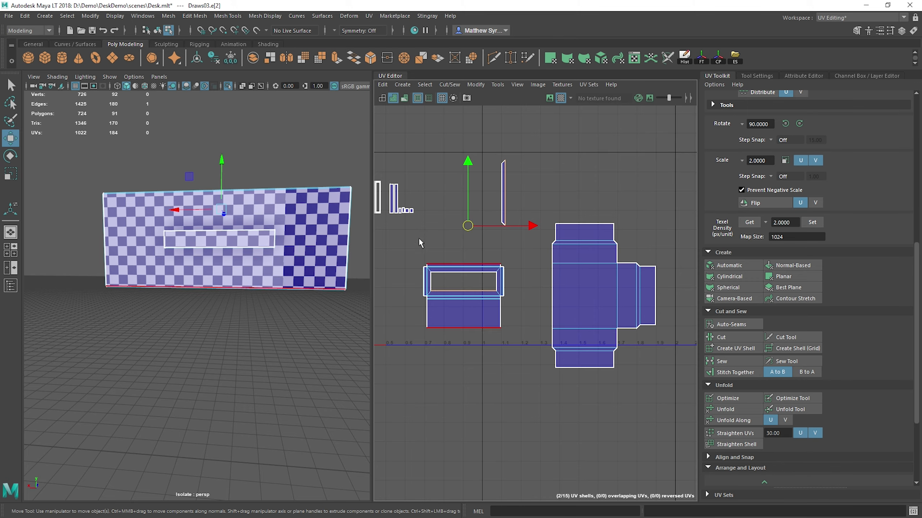
Step: Stitch the two narrow handle strips onto the long sides of the wide handle strip
alt+middle_drag(376, 199, 472, 229)
scroll(413, 204, up, 5)
scroll(472, 228, up, 4)
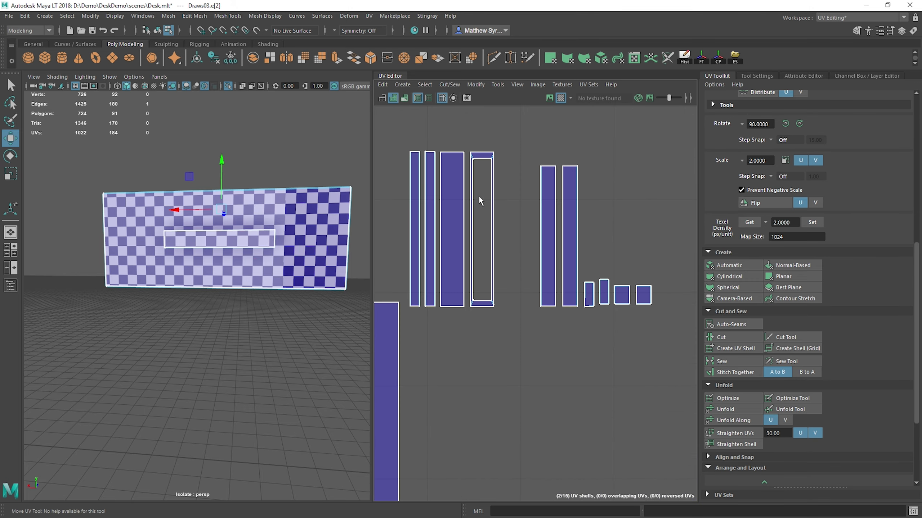
click(465, 205)
shift+right_drag(509, 121, 509, 95)
click(443, 174)
key(g)
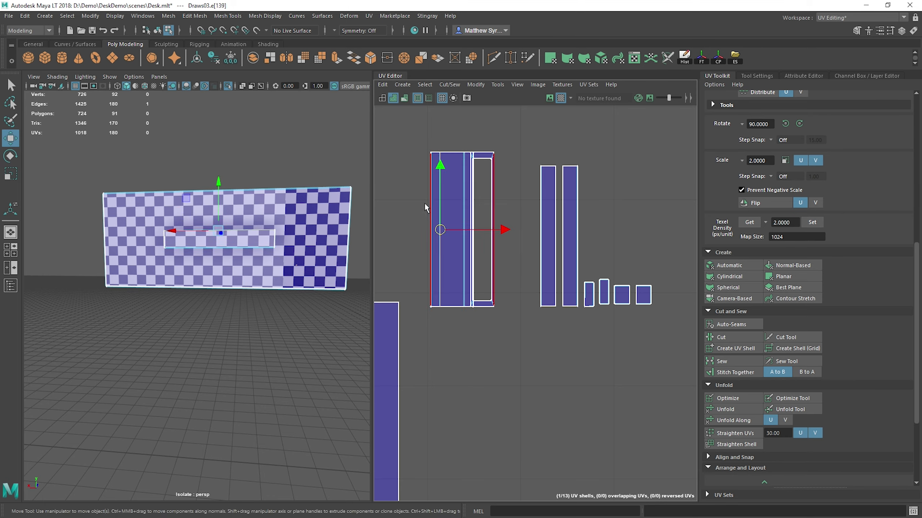
Step: Stitch the hollow handle frame to the left side of the handle shell and the two small caps onto its ends
click(425, 204)
key(g)
click(445, 152)
key(g)
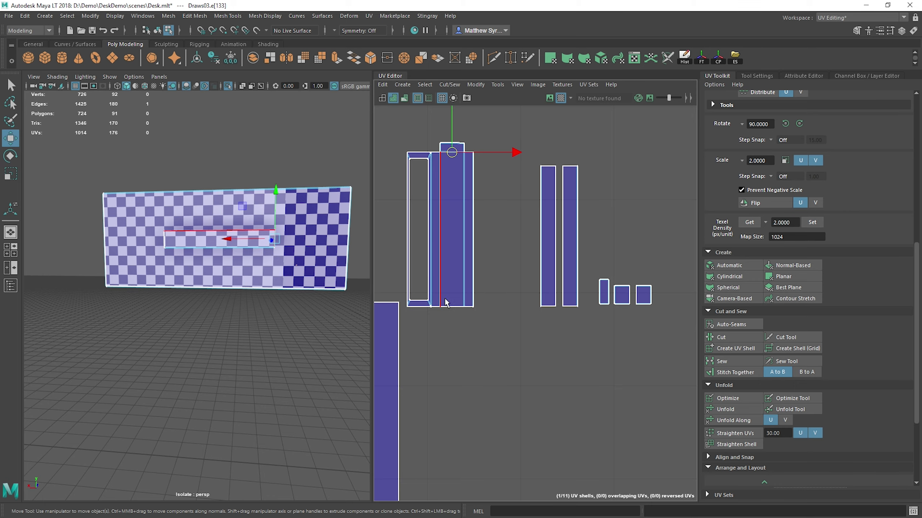
click(452, 306)
key(g)
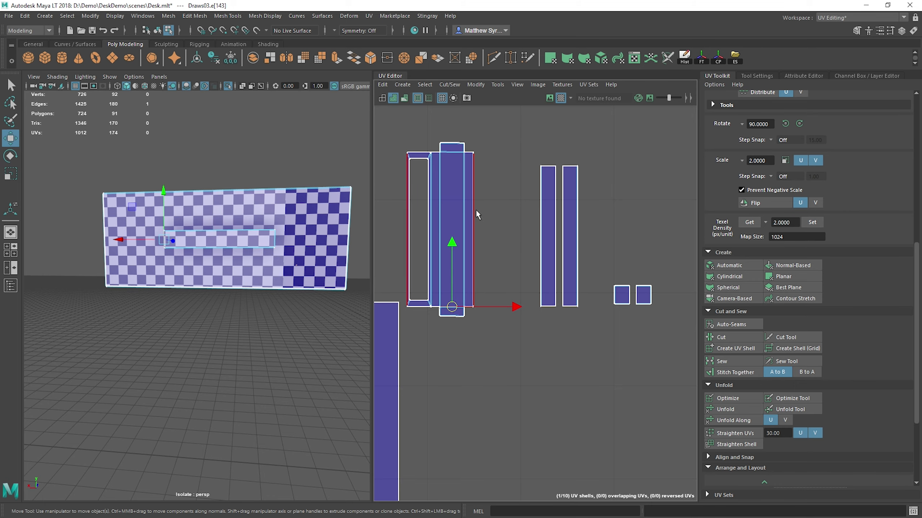
Step: Stitch the large loose square panel onto the lower end panel of the main drawer shell
click(555, 236)
key(g)
scroll(509, 327, down, 5)
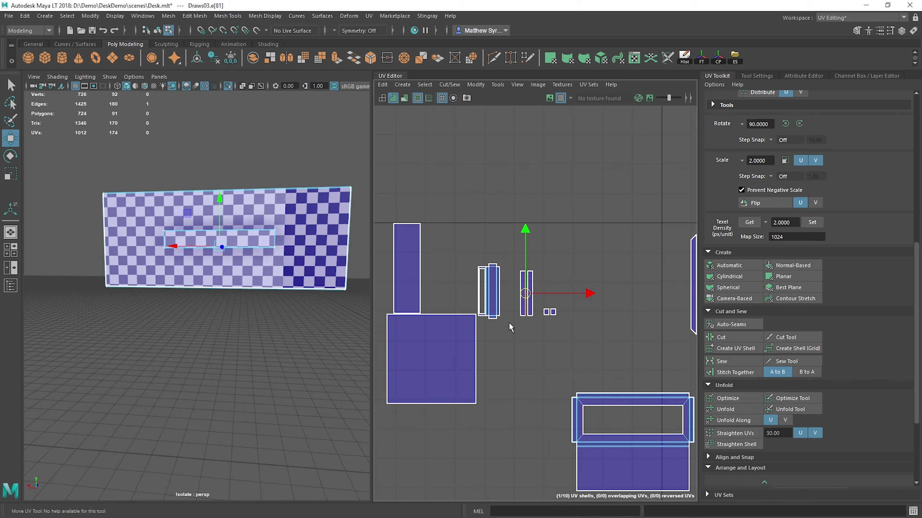
scroll(509, 327, down, 4)
alt+middle_drag(507, 373, 495, 310)
click(467, 315)
key(g)
Step: Stitch the tall rectangular panel and the thin mitred strip onto the left side of the newly attached square panel
alt+middle_drag(606, 303, 593, 286)
click(427, 214)
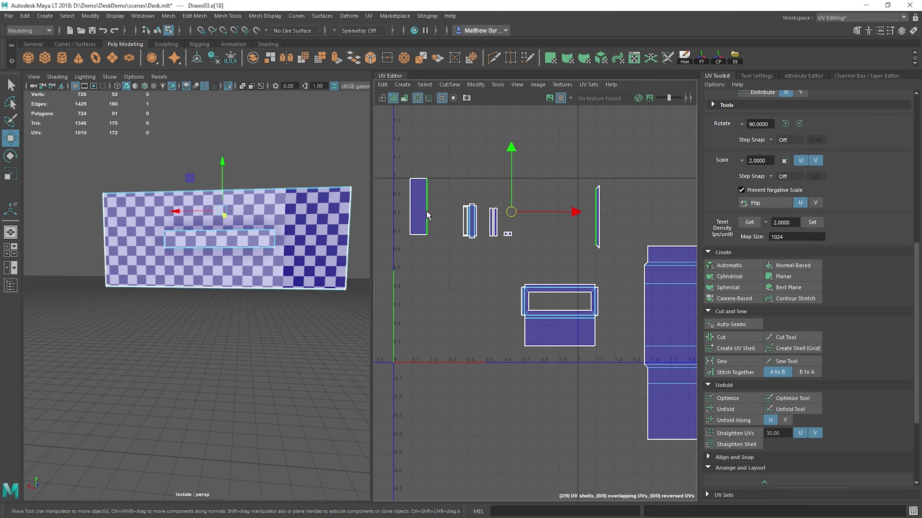
key(g)
click(409, 206)
key(g)
Step: Stitch the two small square pieces onto the two ends of one loose narrow strip
alt+middle_drag(633, 325, 501, 284)
alt+middle_drag(428, 250, 529, 291)
scroll(459, 223, up, 3)
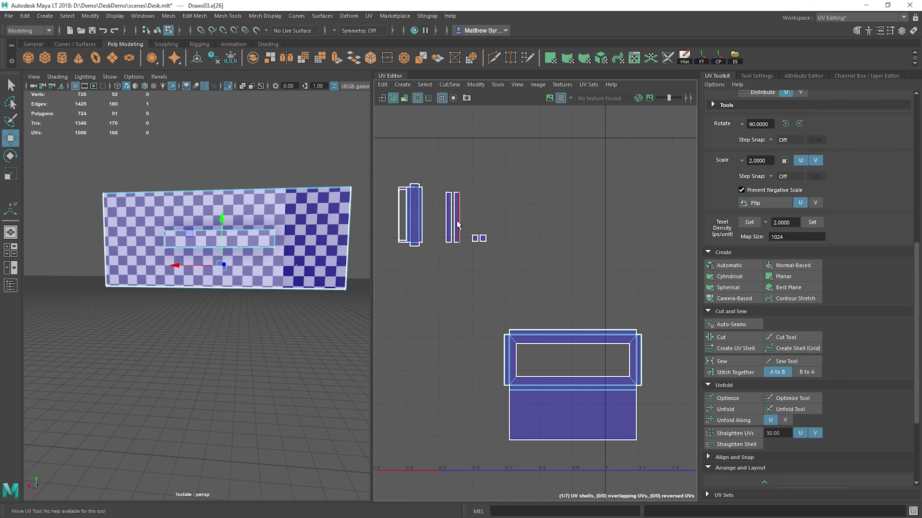
click(447, 220)
click(477, 236)
scroll(485, 245, up, 8)
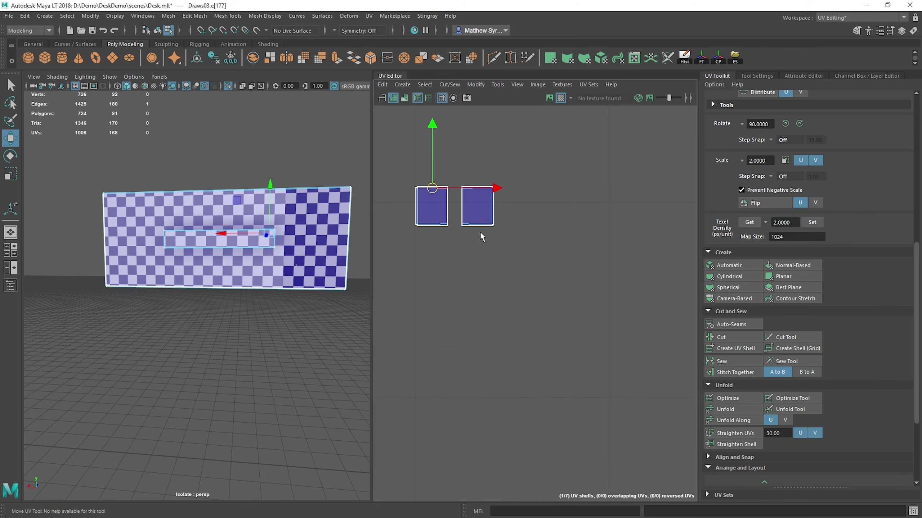
key(q)
click(484, 221)
key(shift+s)
scroll(487, 232, down, 3)
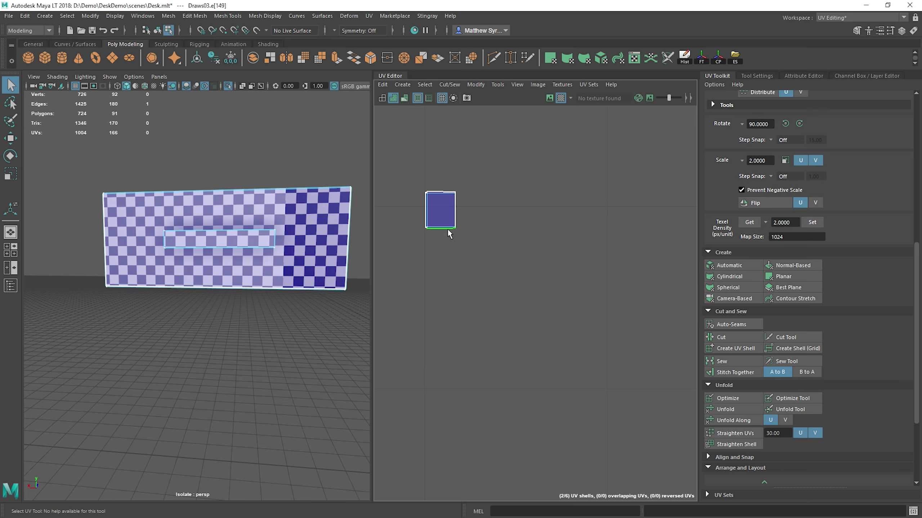
click(447, 228)
key(shift+s)
Step: Inspect the assembled drawer shell, the handle shell and the remaining loose strips for unstitched borders
scroll(539, 304, down, 5)
scroll(518, 300, up, 3)
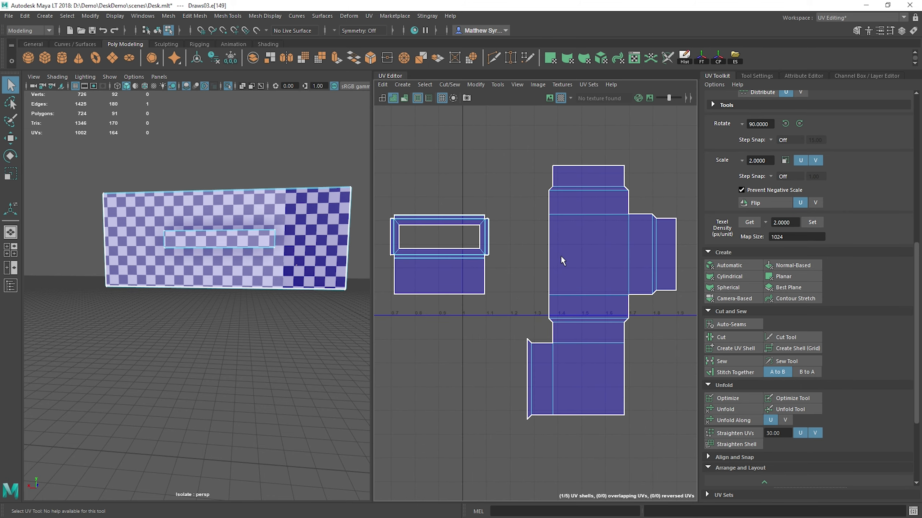
alt+middle_drag(577, 244, 594, 313)
scroll(508, 225, up, 4)
scroll(484, 231, up, 1)
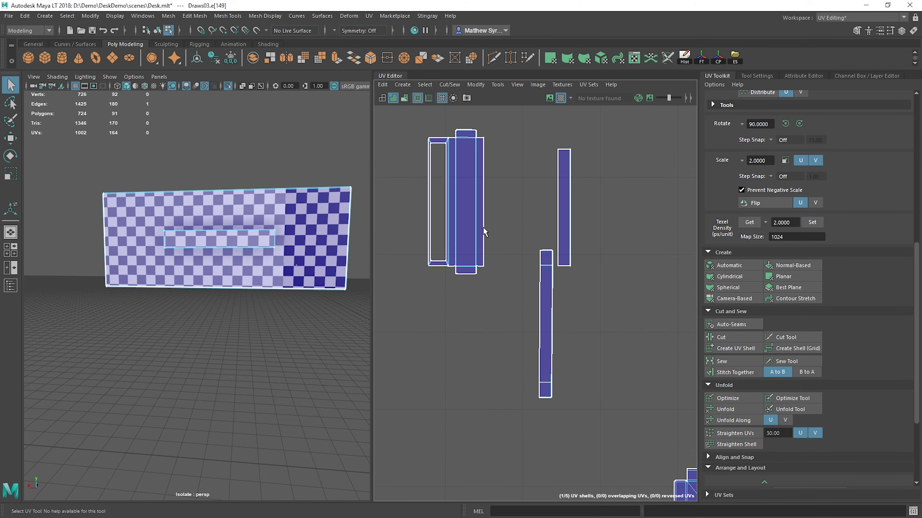
scroll(486, 242, down, 4)
scroll(508, 255, up, 2)
scroll(510, 262, up, 2)
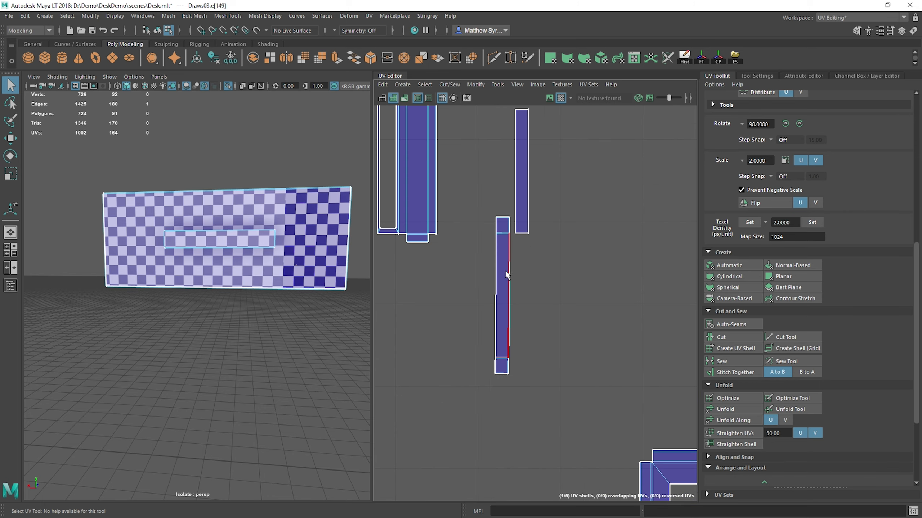
scroll(505, 269, down, 5)
Step: Select all of the top drawer's UV shells and move them up and right, outside the 0–1 UV tile
drag(510, 275, 641, 400)
scroll(486, 270, down, 4)
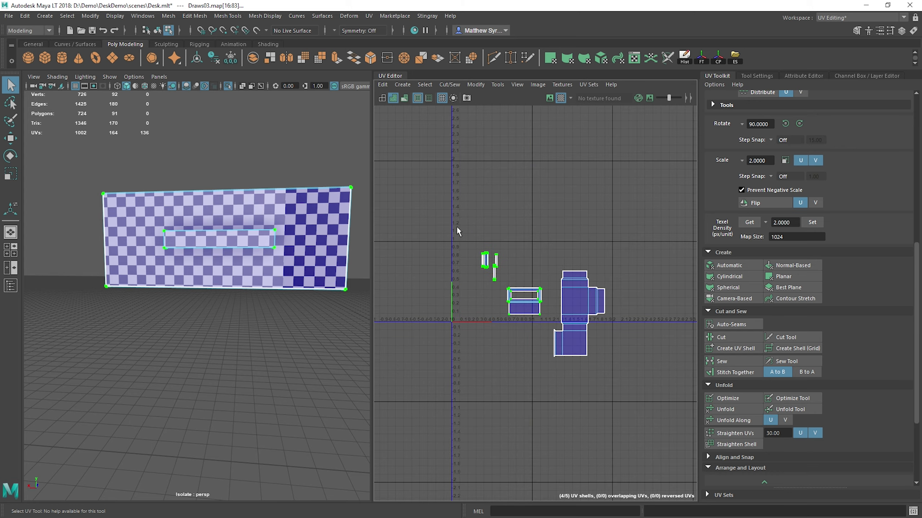
drag(449, 215, 645, 461)
key(w)
middle_drag(551, 280, 556, 285)
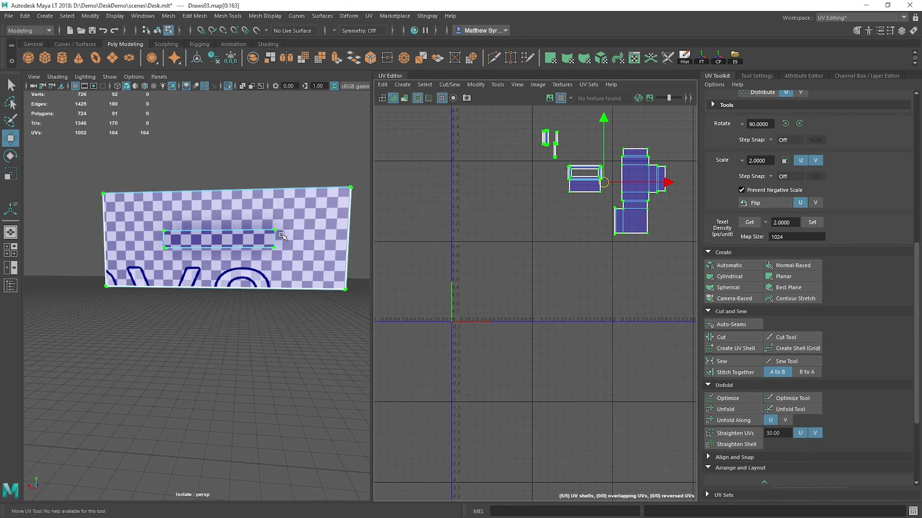
Step: Exit the top drawer's isolated view in object mode and delete the middle drawer
right_drag(178, 232, 249, 177)
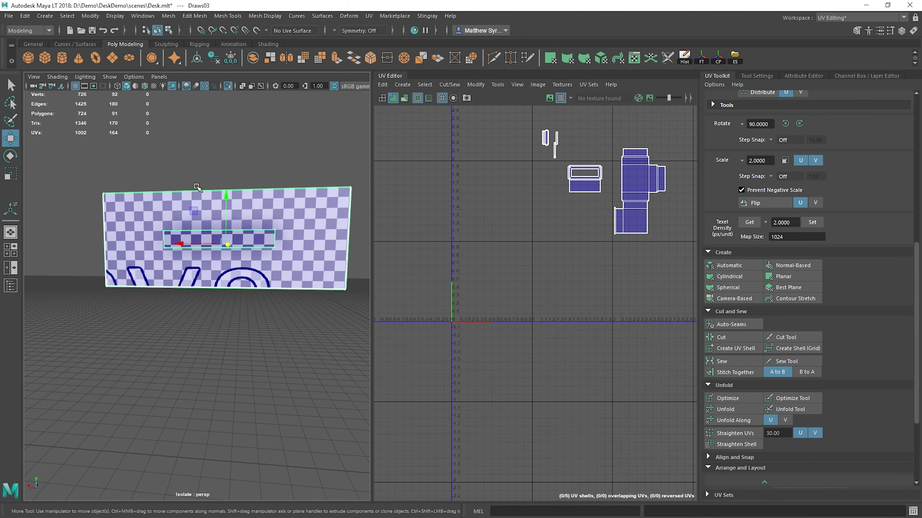
alt+drag(197, 186, 247, 196)
click(228, 86)
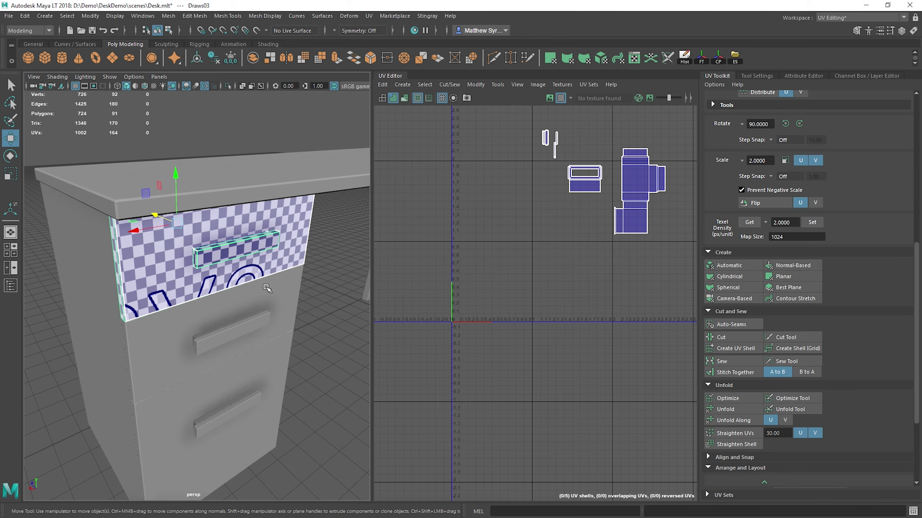
alt+drag(267, 286, 259, 259)
click(248, 283)
key(Delete)
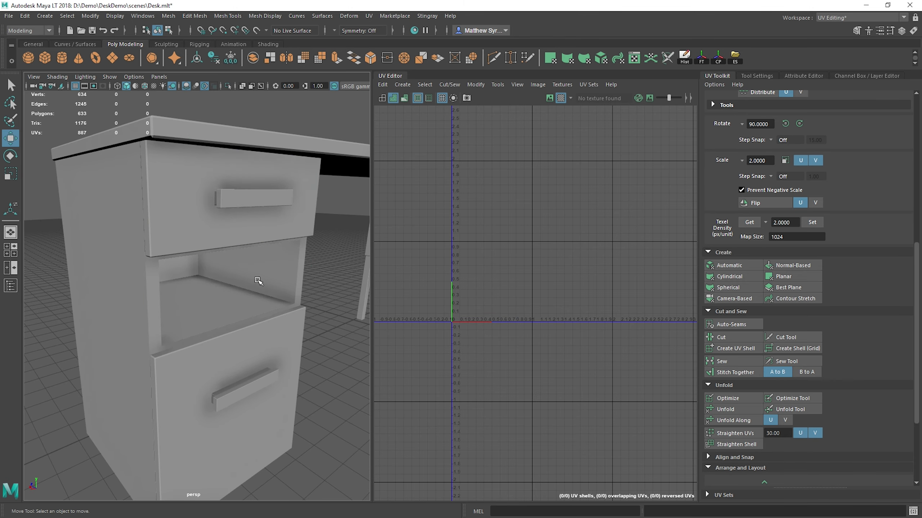
Step: Duplicate the unwrapped top drawer and move the copy down into the empty middle drawer slot
click(250, 206)
key(ctrl+d)
drag(187, 150, 181, 229)
Step: Apply automatic UV mapping to the large bottom drawer
alt+middle_drag(241, 392, 246, 286)
click(227, 247)
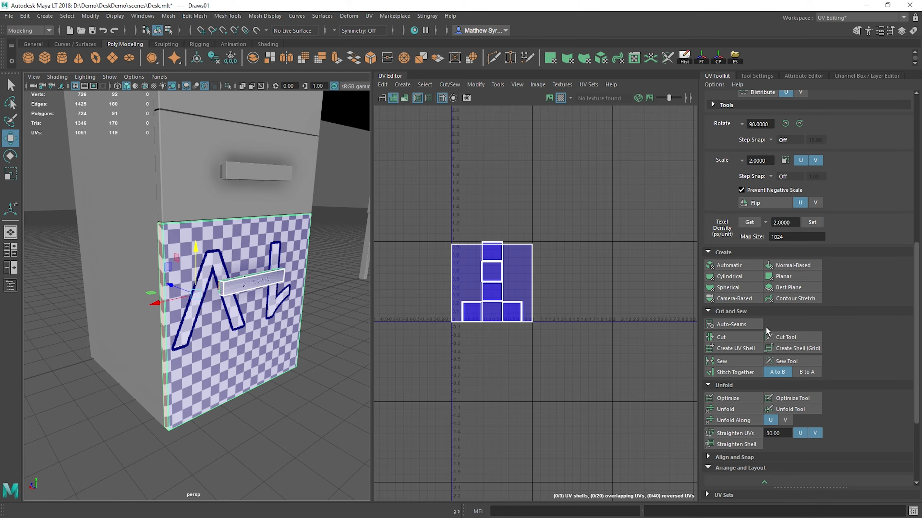
scroll(740, 348, up, 3)
click(729, 351)
Step: Select the faces of the upper hollow square frame and cut them into separate strips
scroll(493, 247, up, 6)
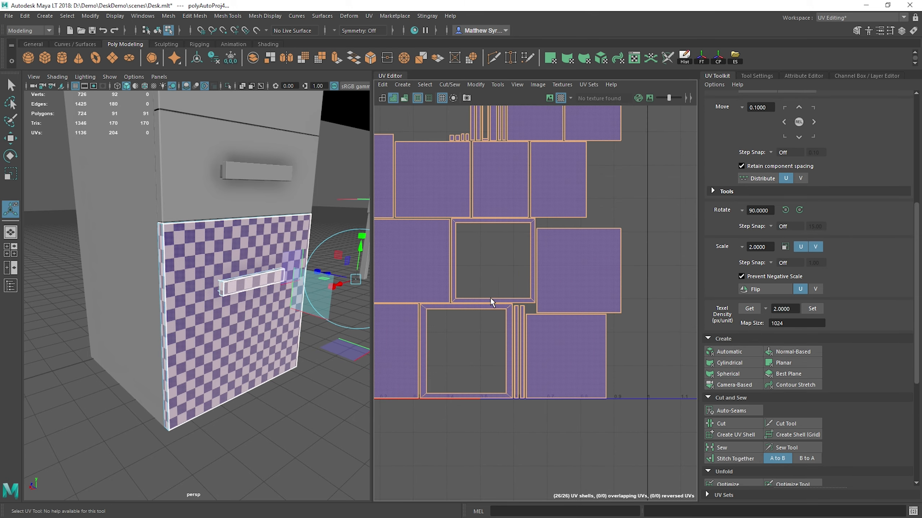
alt+middle_drag(492, 228, 493, 334)
right_drag(537, 236, 569, 163)
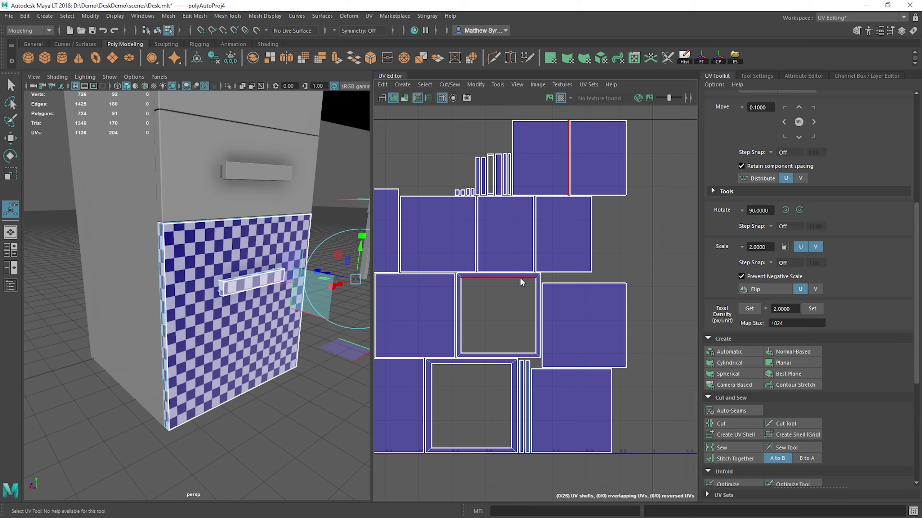
right_drag(520, 278, 508, 315)
drag(461, 277, 536, 356)
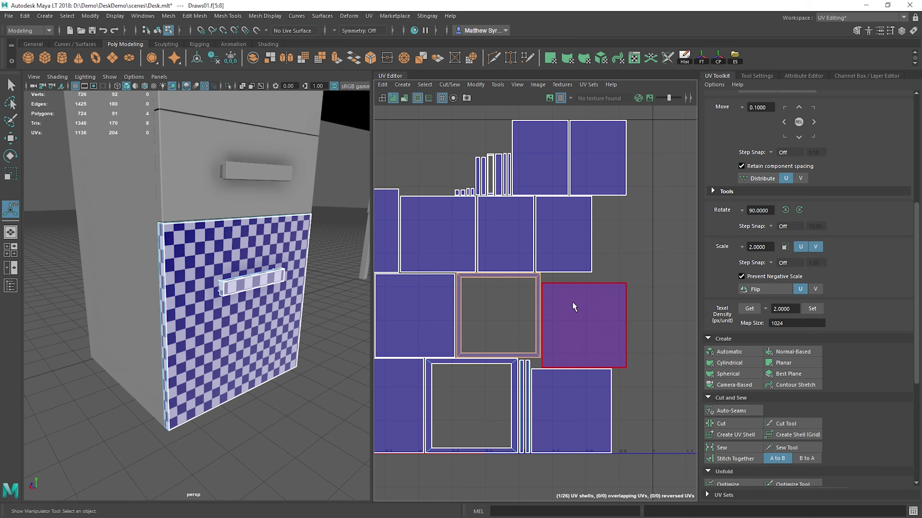
shift+right_click(520, 292)
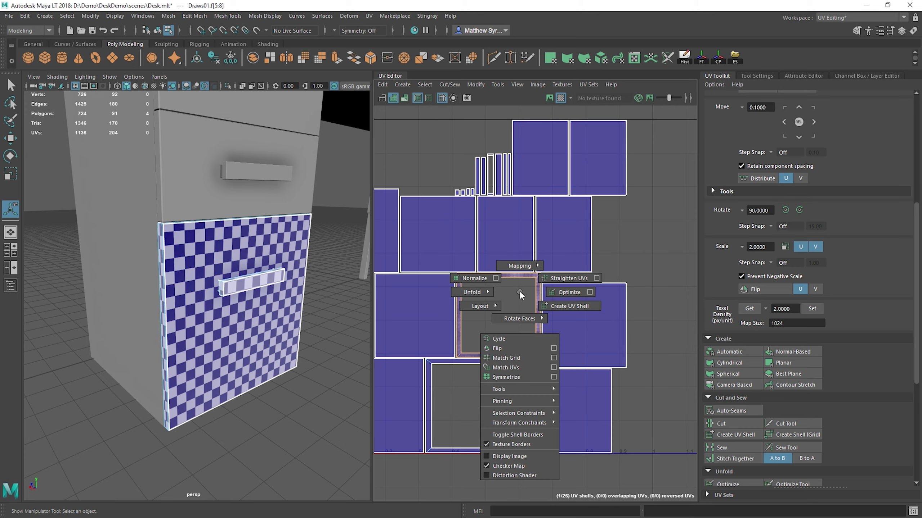
shift+right_drag(554, 307, 521, 292)
scroll(783, 247, down, 3)
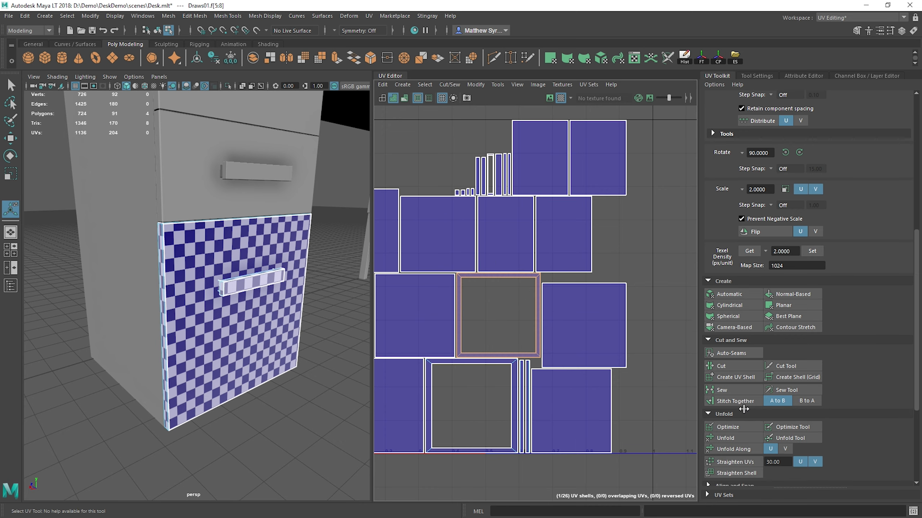
click(721, 365)
key(w)
Step: Stitch the loose lower panel onto the right side of the large square panel
scroll(527, 298, up, 3)
scroll(527, 298, down, 5)
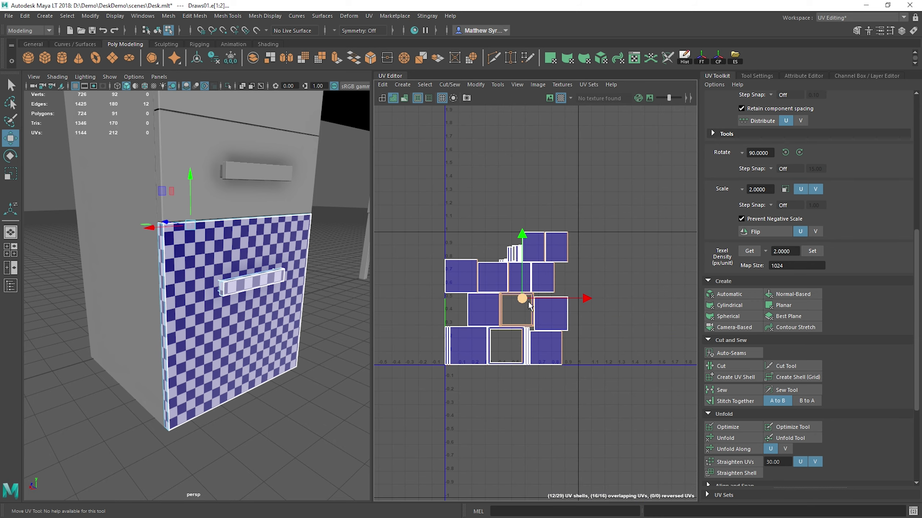
scroll(559, 312, up, 8)
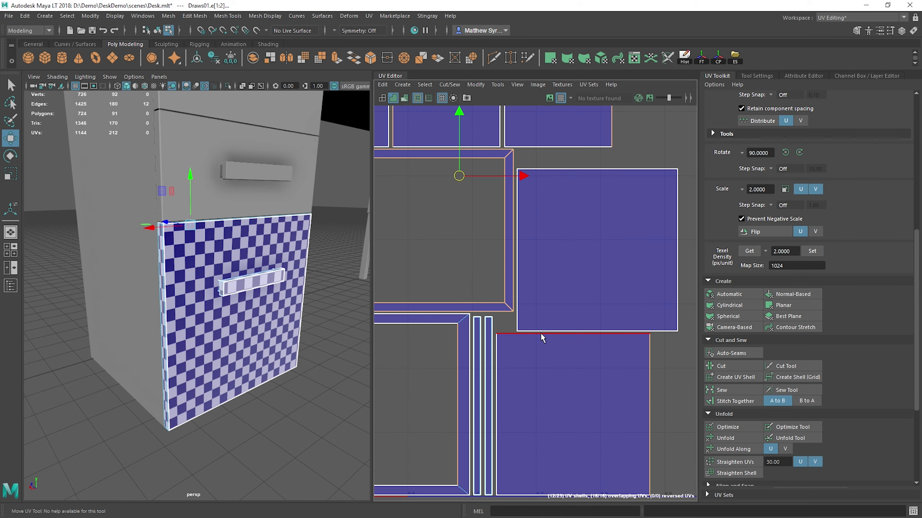
click(501, 348)
shift+right_drag(608, 226, 609, 253)
scroll(608, 249, down, 3)
alt+middle_drag(607, 250, 528, 289)
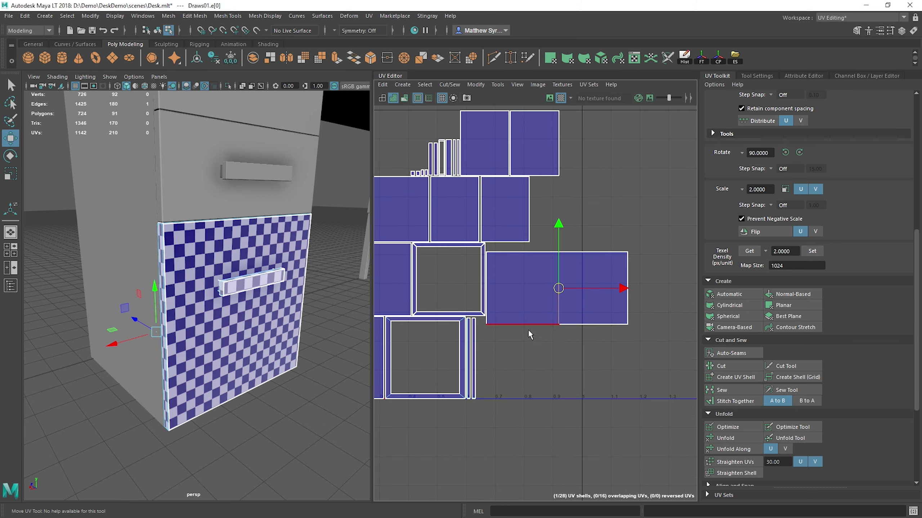
Step: Stitch the matching side panels onto the lower and upper edges of the bottom drawer's large square panel
click(532, 322)
key(g)
click(544, 251)
key(g)
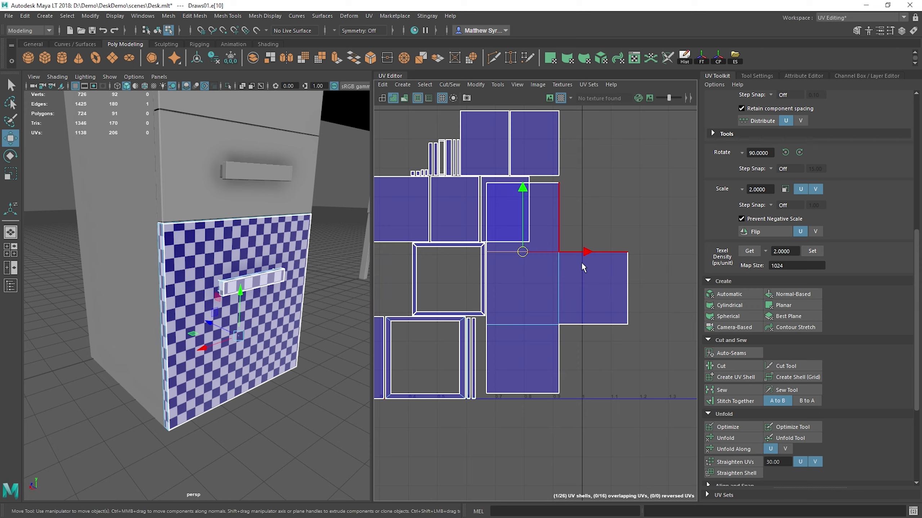
Step: Stitch the cut frame strips onto the outer edges of the right and lower side panels
click(629, 298)
key(g)
click(537, 388)
key(g)
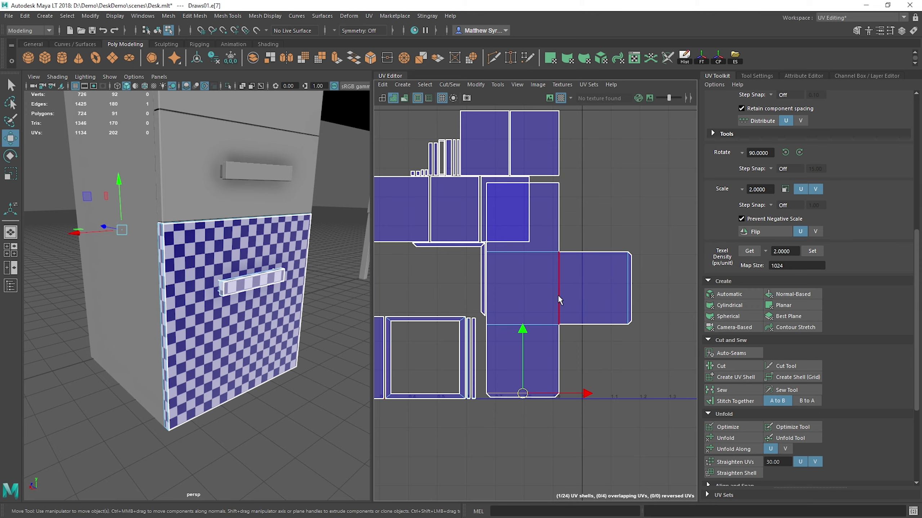
Step: Stitch the last frame strip onto the upper end of the drawer shell and move the whole shell out to the right of the other shells
click(551, 186)
key(g)
right_drag(531, 211, 532, 228)
double_click(532, 228)
scroll(547, 272, down, 4)
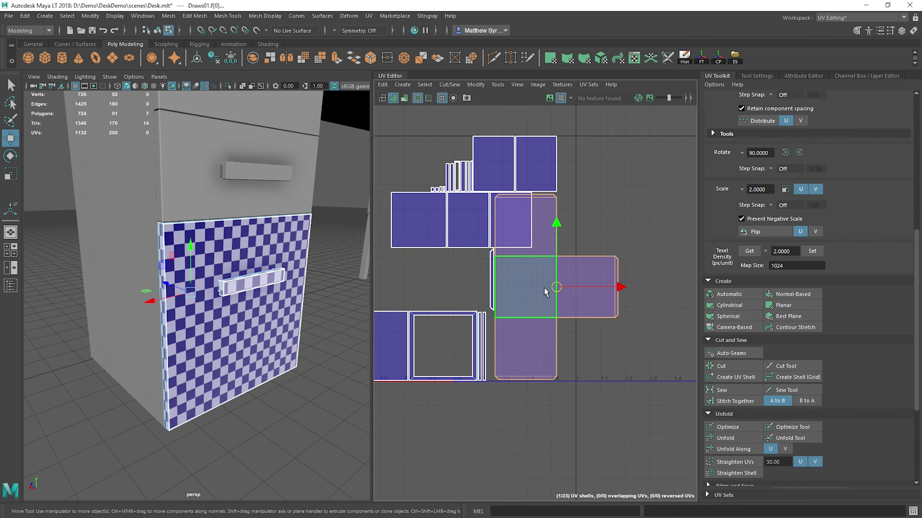
drag(616, 284, 740, 287)
alt+middle_drag(655, 285, 531, 280)
scroll(532, 275, up, 2)
Step: Try to stitch the whole hollow square frame onto the open left edge of the shell's central panel, and undo it
key(q)
right_drag(525, 266, 524, 250)
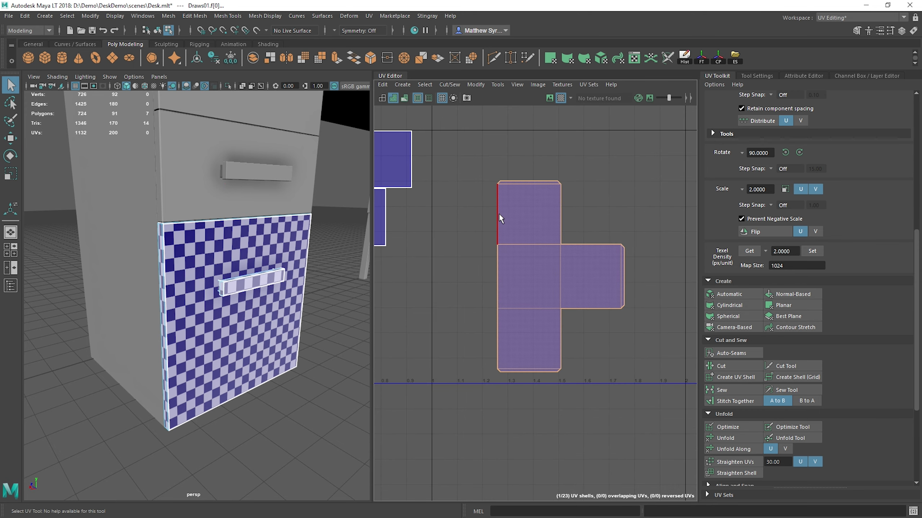
click(498, 215)
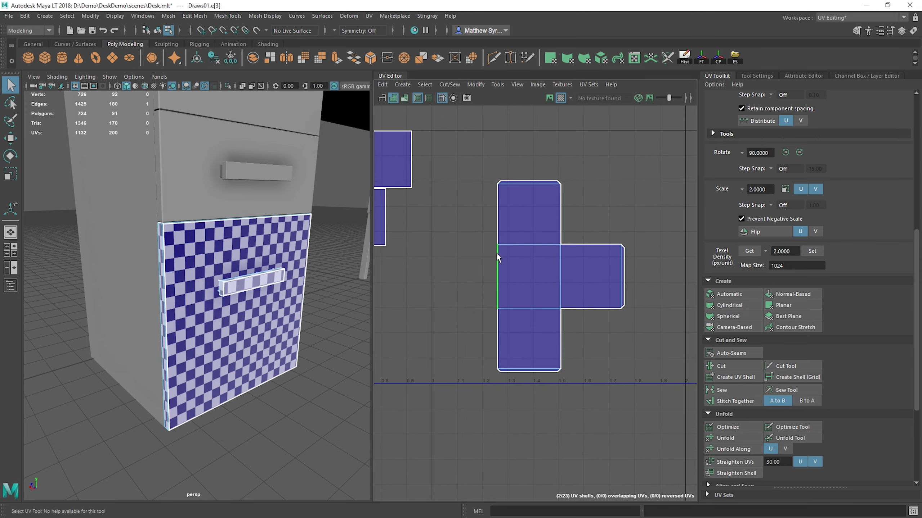
shift+right_drag(471, 184, 468, 218)
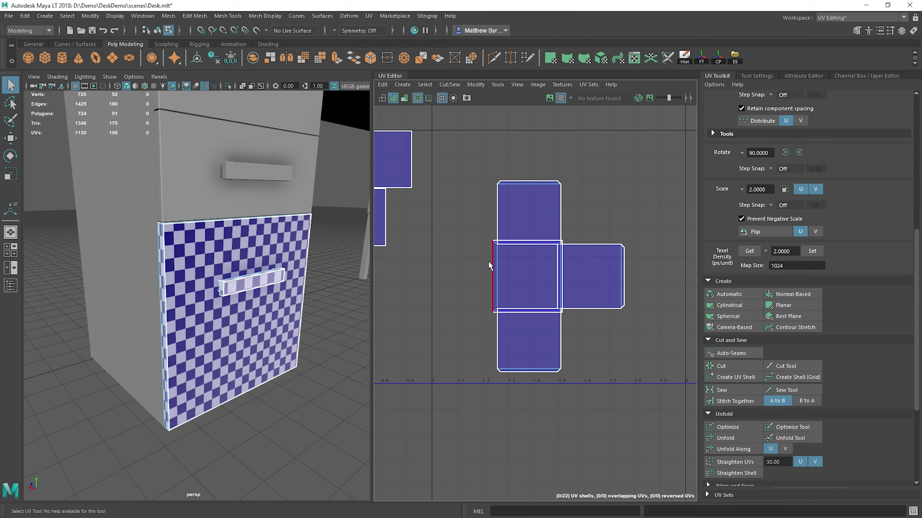
scroll(488, 269, up, 3)
key(ctrl+z)
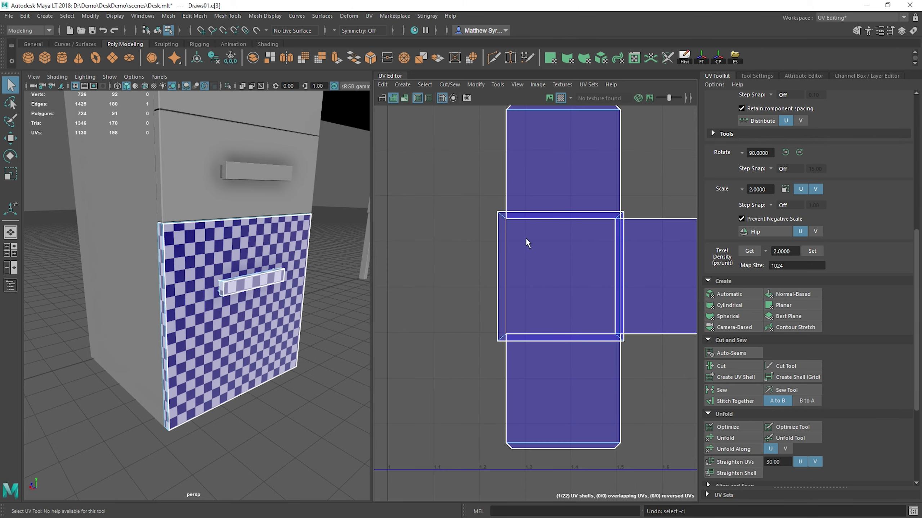
key(ctrl+z)
Step: Select the large front panel, the hollow frame and the neighbouring strips in the lower row and cut them into separate pieces
scroll(524, 275, down, 5)
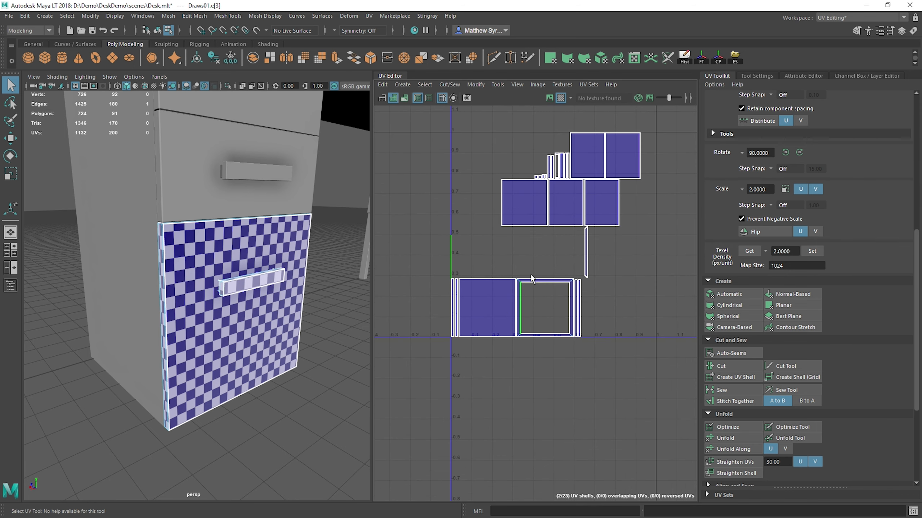
drag(412, 266, 582, 357)
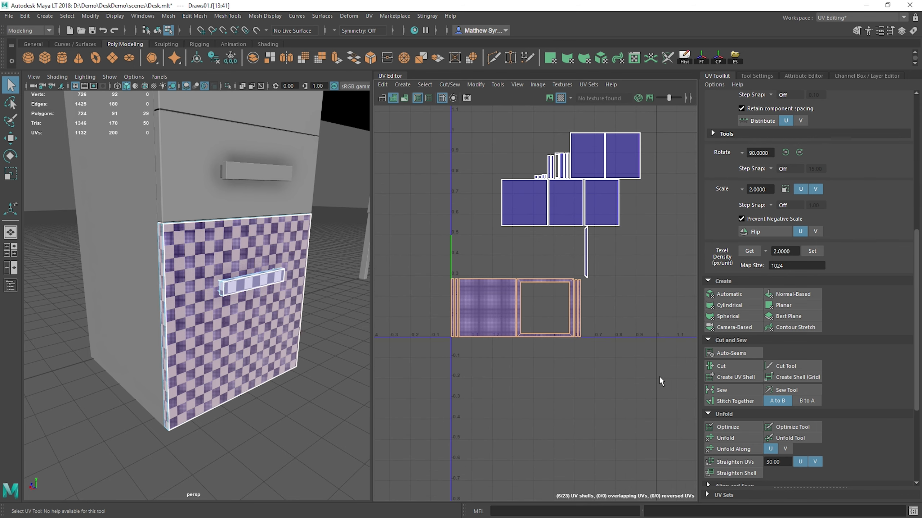
click(731, 366)
key(f)
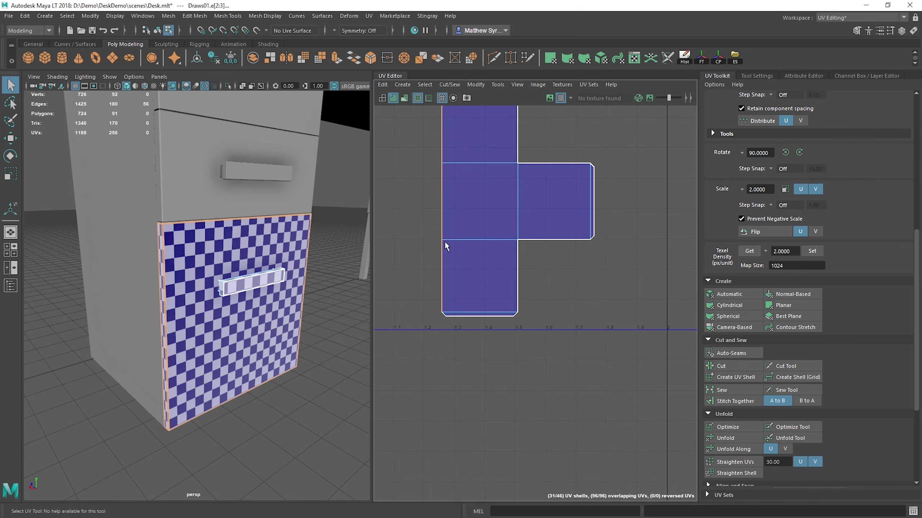
Step: Stitch a mitred frame strip, the adjoining narrow strips and the large front panel onto the central panel's left edge, and a square panel onto the right end
click(443, 200)
shift+right_drag(419, 188, 414, 207)
alt+middle_drag(415, 208, 448, 265)
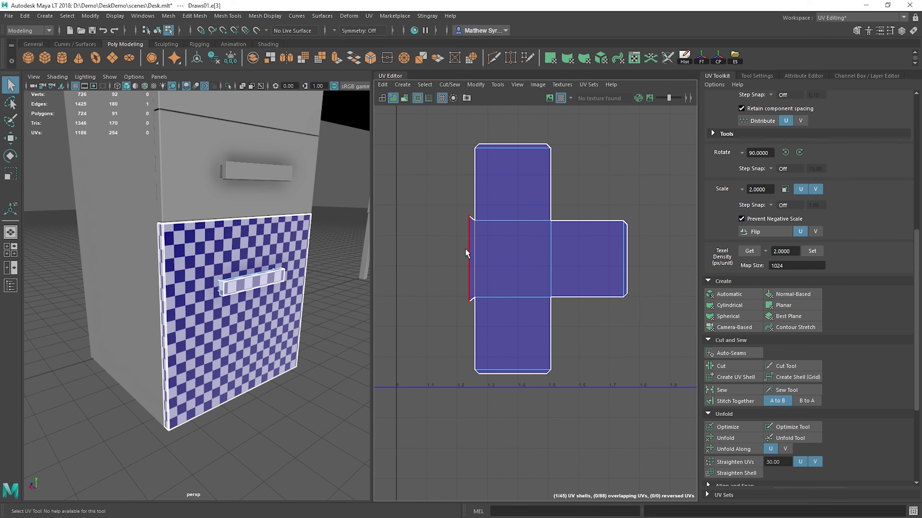
click(469, 253)
click(470, 253)
click(458, 274)
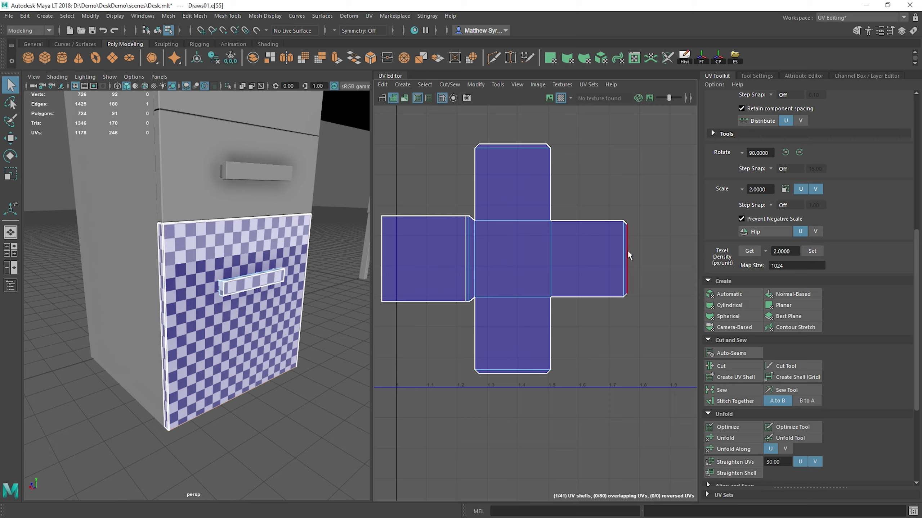
key(g)
scroll(633, 262, down, 2)
Step: Try to stitch a loose square panel onto the upper end of the cross-shaped shell, and undo it
click(539, 177)
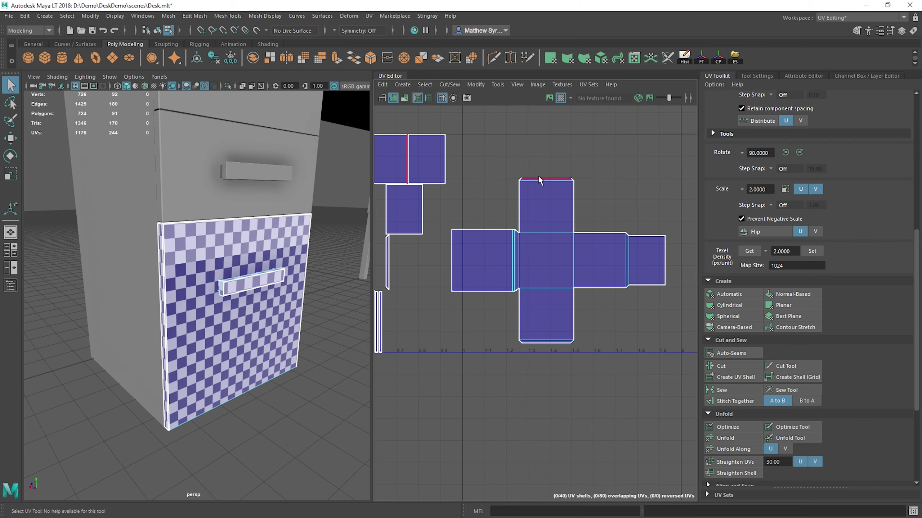
click(538, 179)
key(g)
key(ctrl+z)
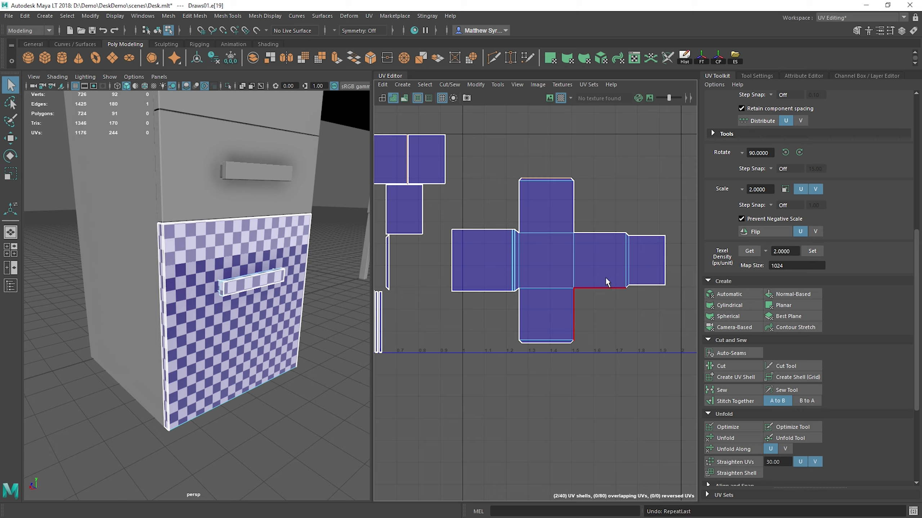
Step: Stitch the loose square panels onto the lower and upper ends of the cross-shaped drawer shell
click(555, 342)
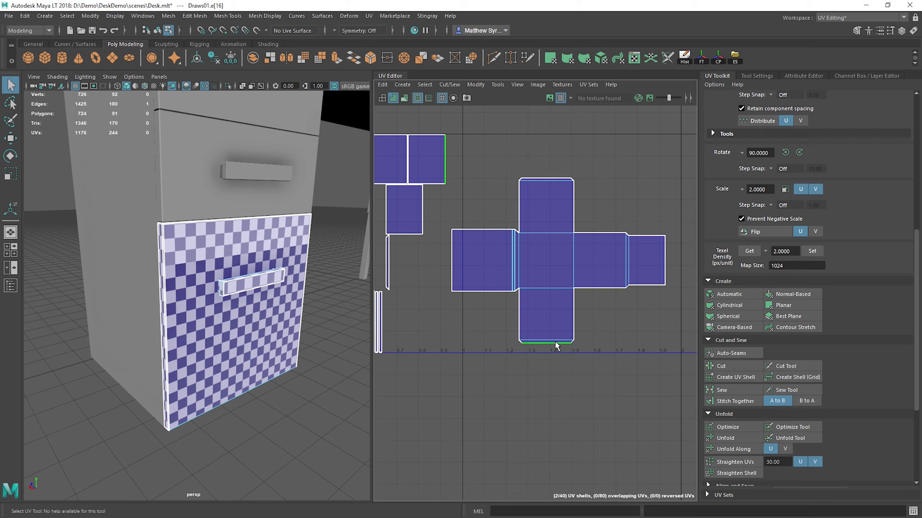
key(g)
click(553, 178)
key(g)
Step: Separate the cross's upper arm into its own UV shell and move it up and to the right
right_drag(547, 186, 547, 212)
drag(501, 120, 603, 198)
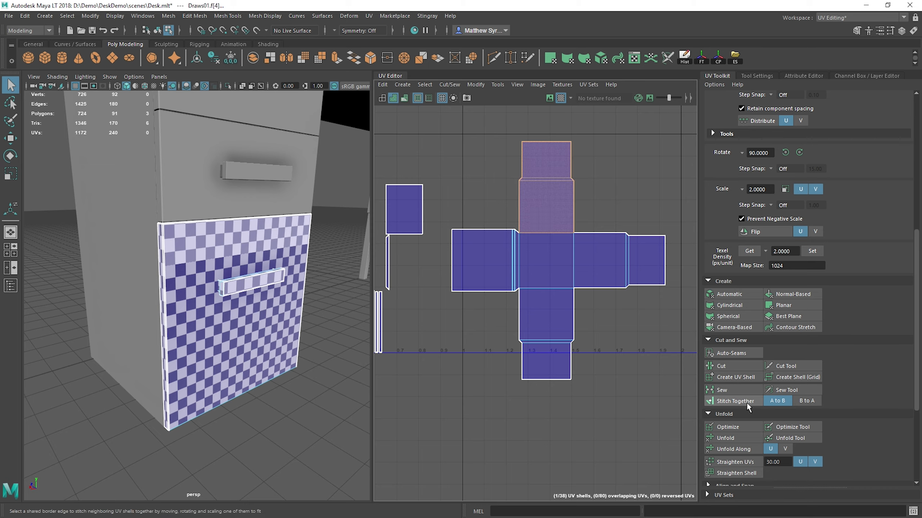
click(741, 376)
key(w)
drag(546, 187, 590, 143)
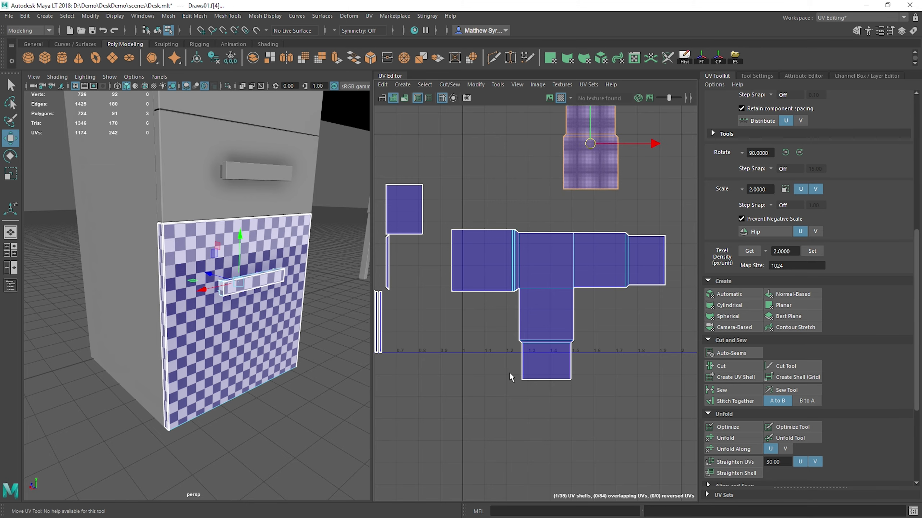
Step: Separate the cross's lower arm into its own UV shell and move it above the remaining horizontal strip
click(548, 355)
right_drag(538, 318, 539, 335)
drag(441, 307, 610, 401)
click(733, 377)
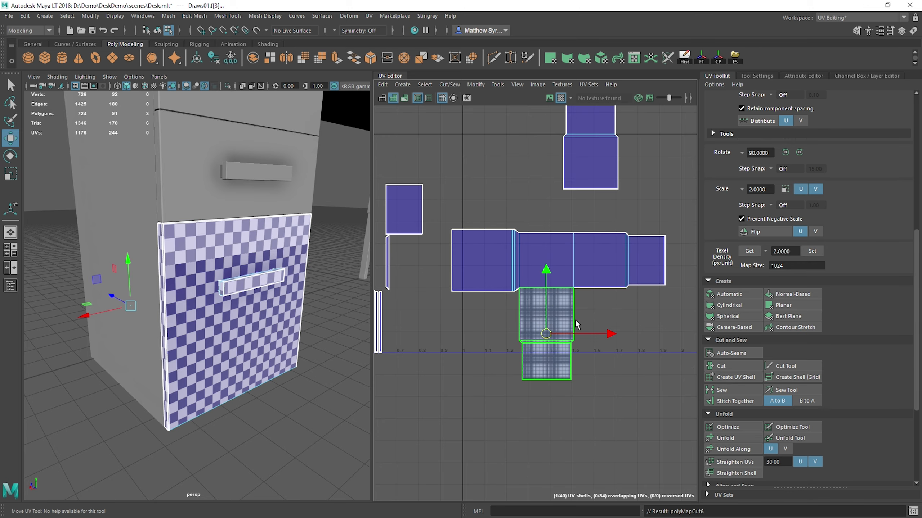
drag(551, 308, 496, 131)
Step: Rotate the detached lower arm half a turn and place it beside the other detached arm
key(e)
alt+middle_drag(532, 113, 566, 209)
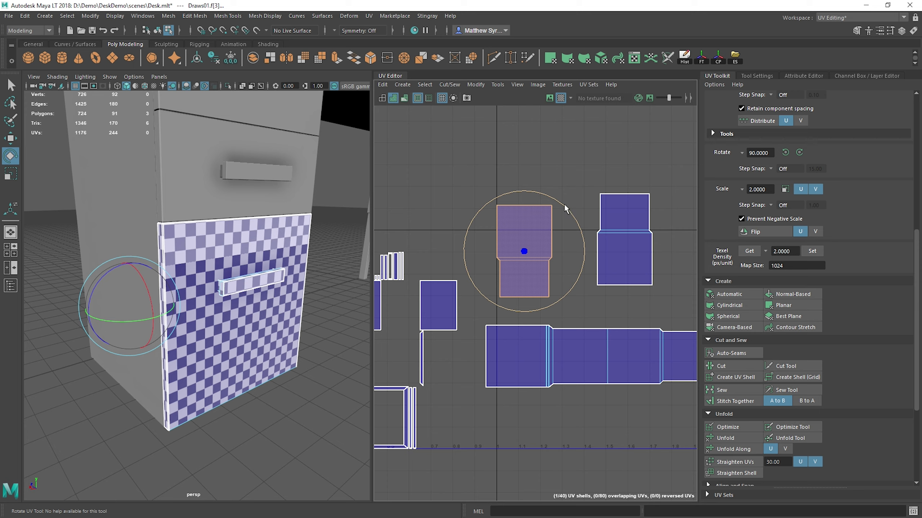
drag(564, 208, 503, 308)
key(w)
drag(524, 251, 564, 241)
alt+middle_drag(503, 312, 599, 267)
Step: Stitch the matching mitred frame strips one after another onto the right side of the smaller loose panel
scroll(520, 329, up, 3)
alt+middle_drag(521, 329, 517, 273)
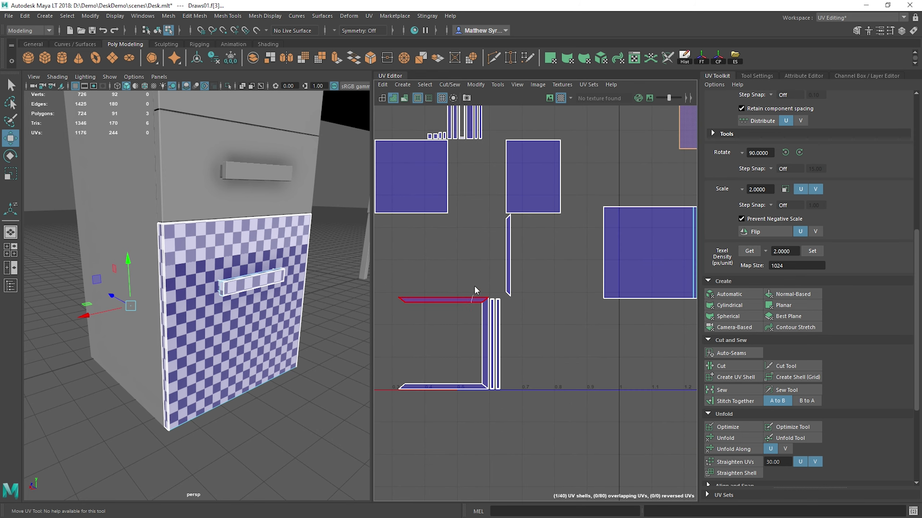
click(557, 186)
key(shift+a)
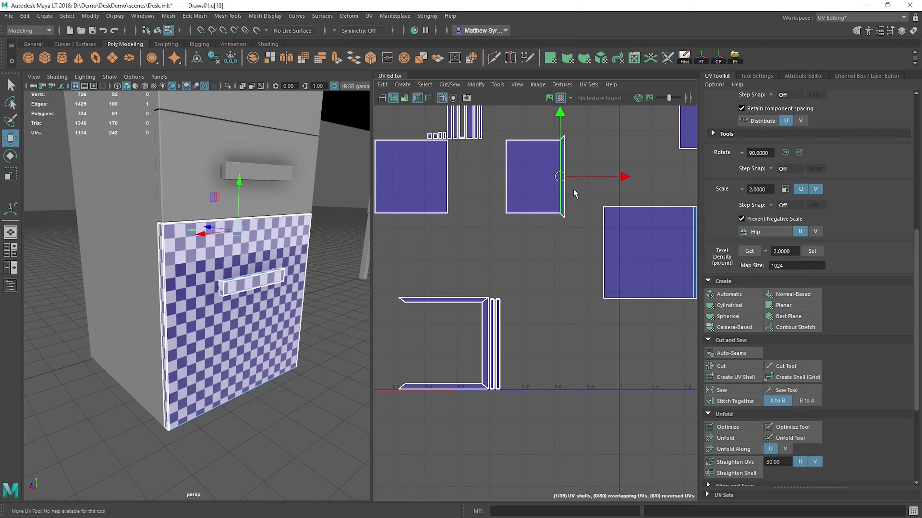
alt+middle_drag(573, 188, 543, 245)
click(537, 253)
key(shift+a)
click(540, 265)
key(shift+a)
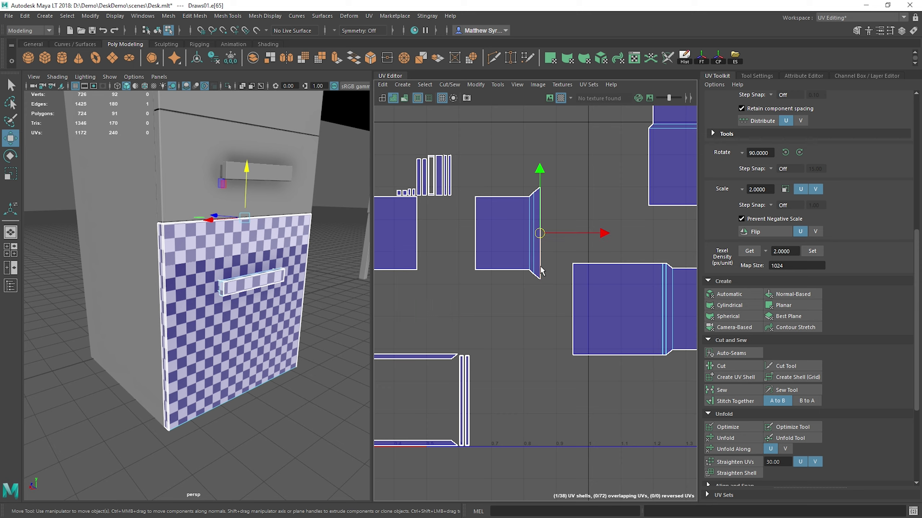
Step: Stitch the remaining narrow rim strips onto the outer edge of the small panel's mitred flange
click(545, 268)
scroll(545, 269, up, 2)
scroll(534, 280, up, 3)
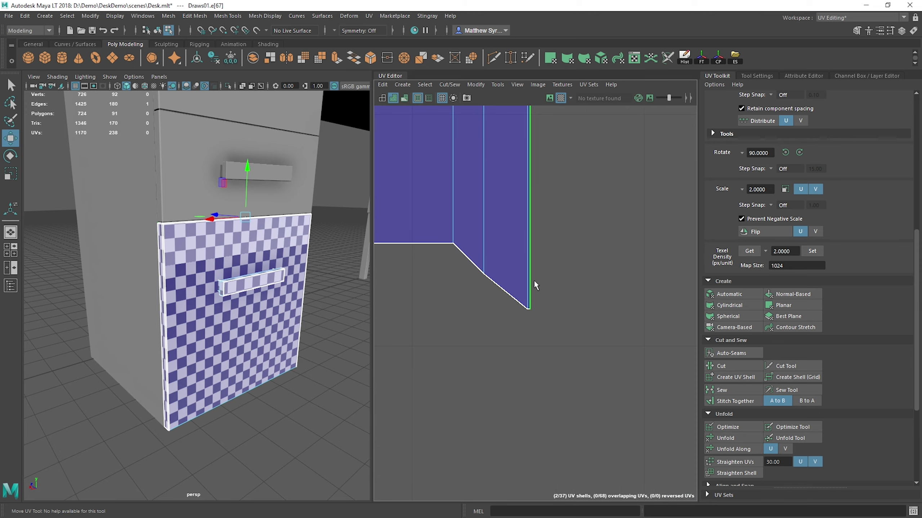
key(shift+a)
scroll(534, 281, down, 2)
click(548, 273)
key(shift+a)
scroll(548, 276, down, 4)
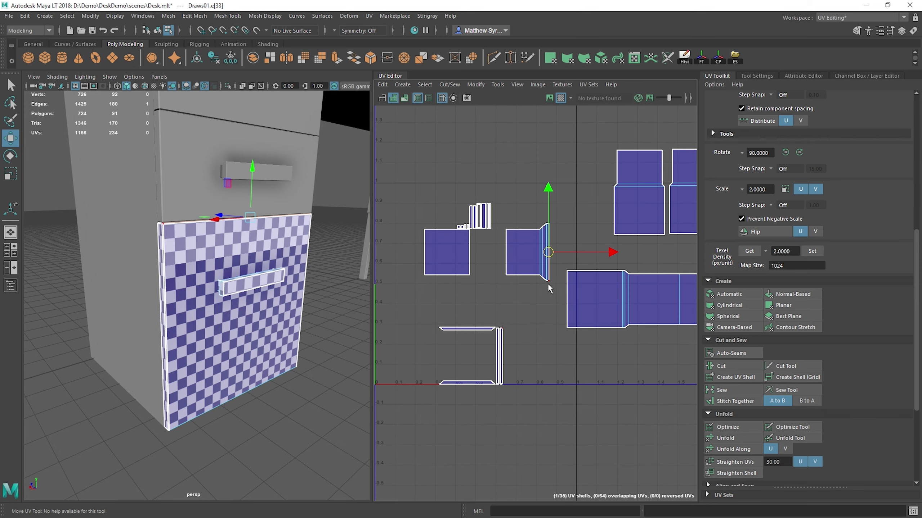
Step: Isolate the bottom drawer in the viewport and examine its seams from behind and underneath
alt+drag(621, 311, 515, 308)
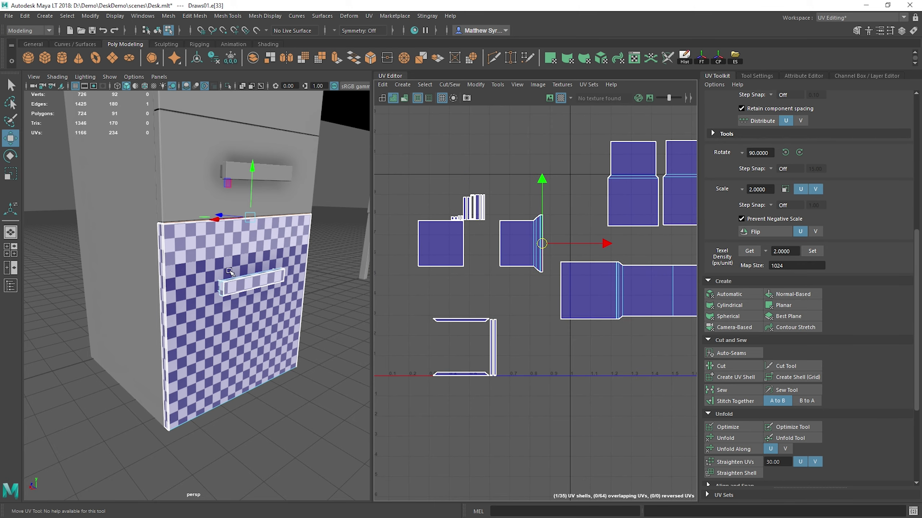
right_drag(221, 244, 262, 232)
click(228, 86)
alt+drag(216, 189, 265, 254)
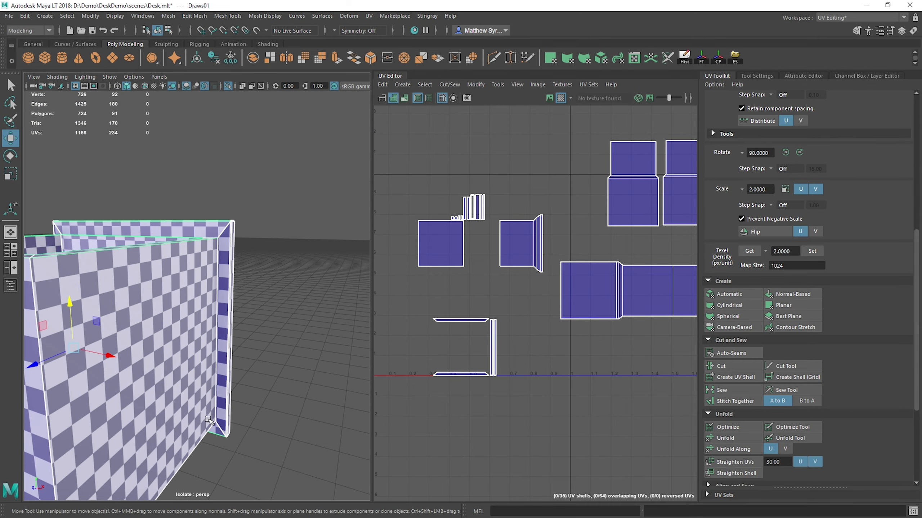
alt+drag(208, 421, 237, 266)
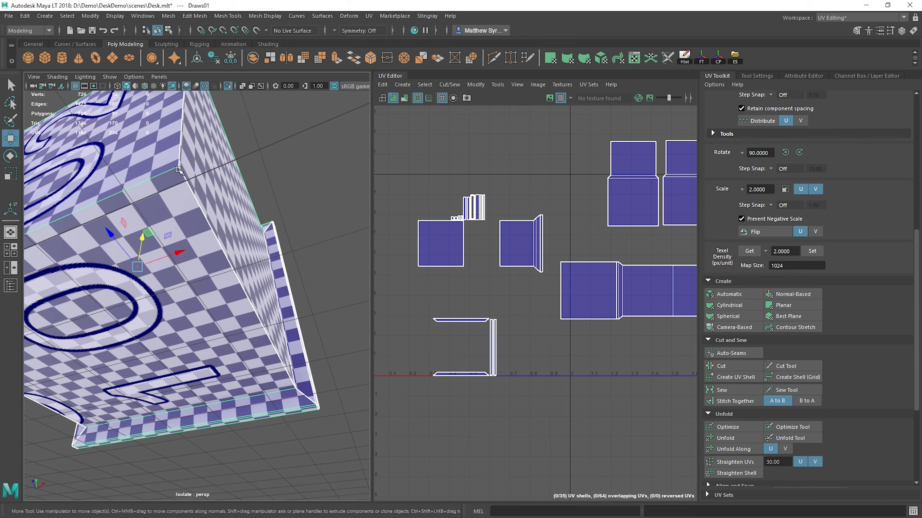
right_drag(247, 247, 253, 191)
click(240, 286)
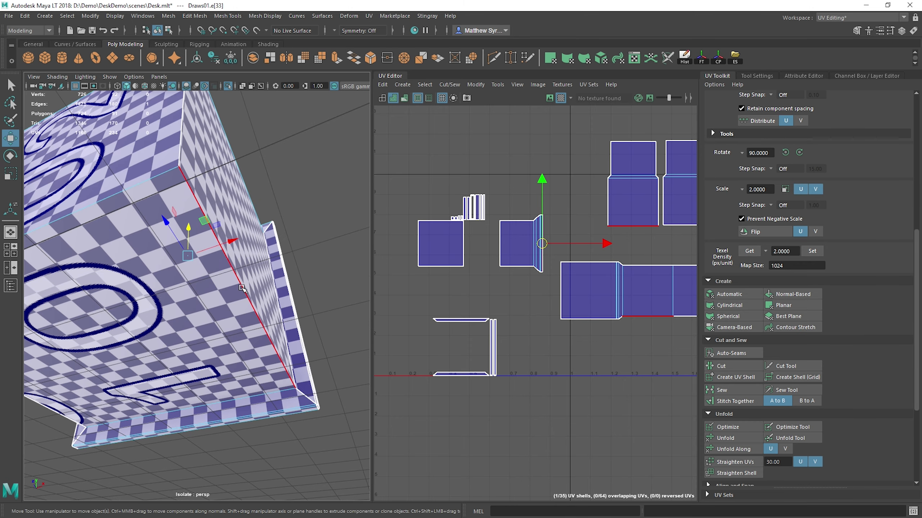
Step: Stitch the thin handle strips onto both long sides of the wide handle strip
alt+middle_drag(523, 282, 440, 293)
alt+middle_drag(421, 251, 450, 259)
scroll(451, 258, up, 3)
alt+middle_drag(429, 218, 509, 285)
scroll(509, 285, up, 3)
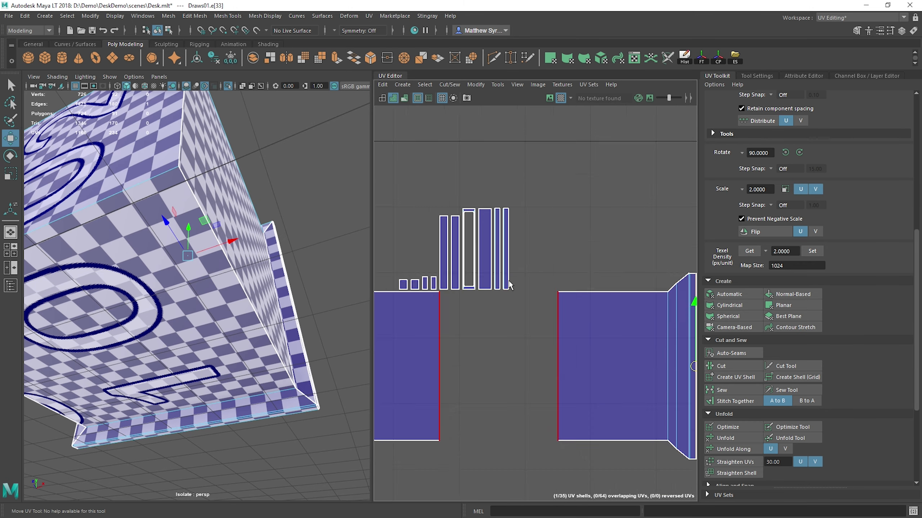
scroll(475, 278, up, 3)
alt+middle_drag(487, 239, 540, 254)
click(555, 234)
key(g)
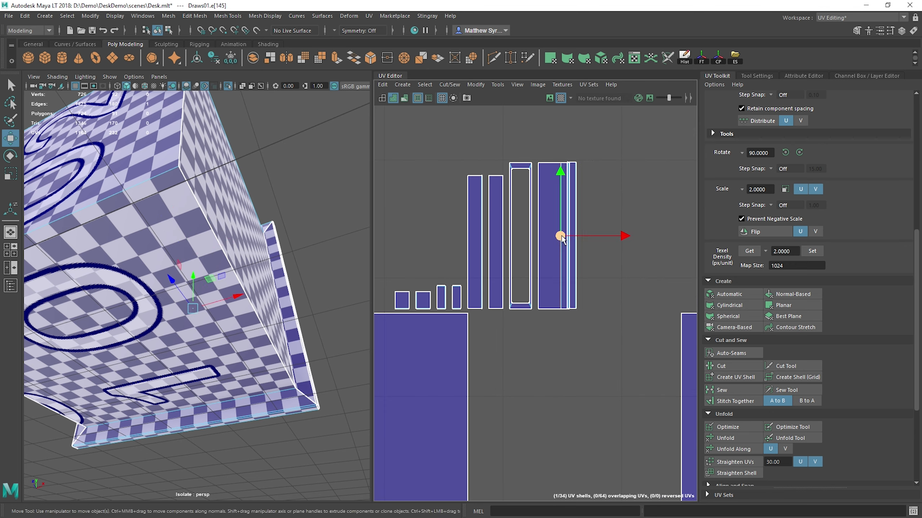
click(536, 237)
key(g)
Step: Try to stitch the hollow rectangular handle frame onto the left long side of the handle shell, and undo it
click(531, 240)
key(g)
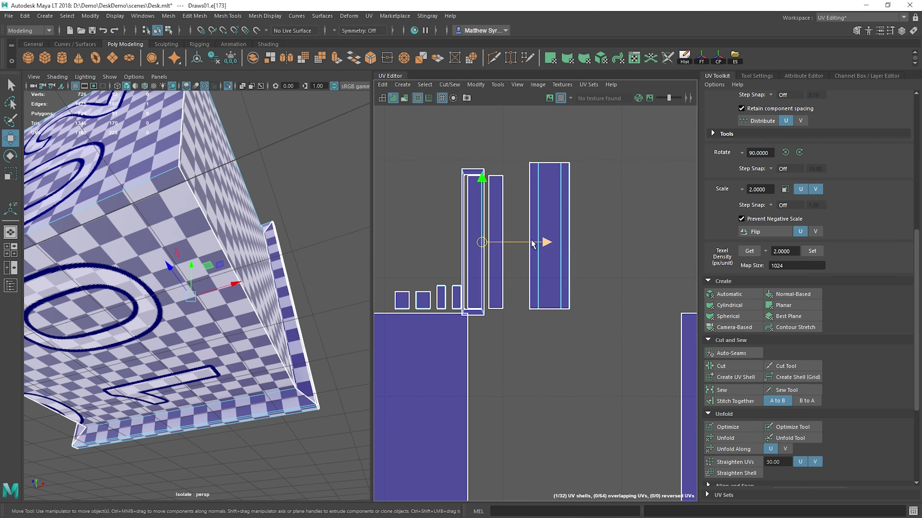
key(ctrl+z)
Step: Stitch the hollow rectangular frame onto the handle shell's right long side and the small caps onto the wide strip's lower and upper ends
right_drag(564, 280, 593, 293)
click(569, 267)
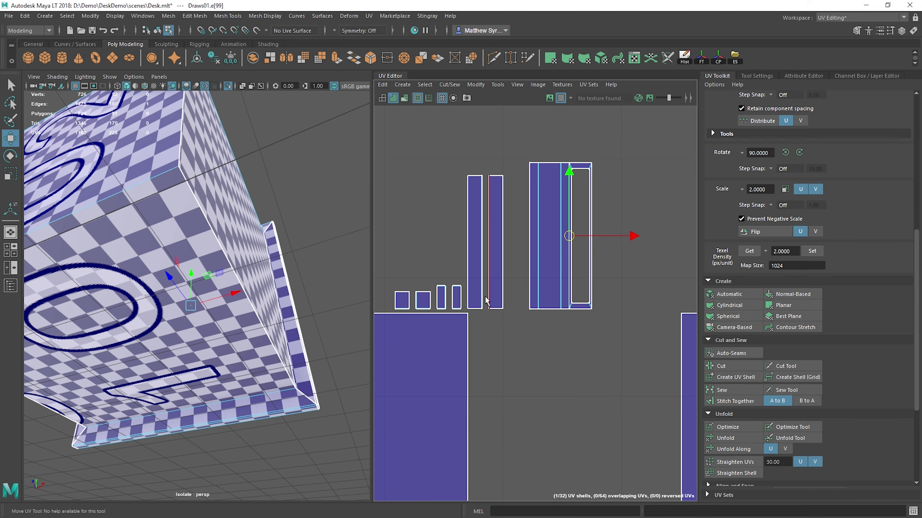
click(548, 308)
key(g)
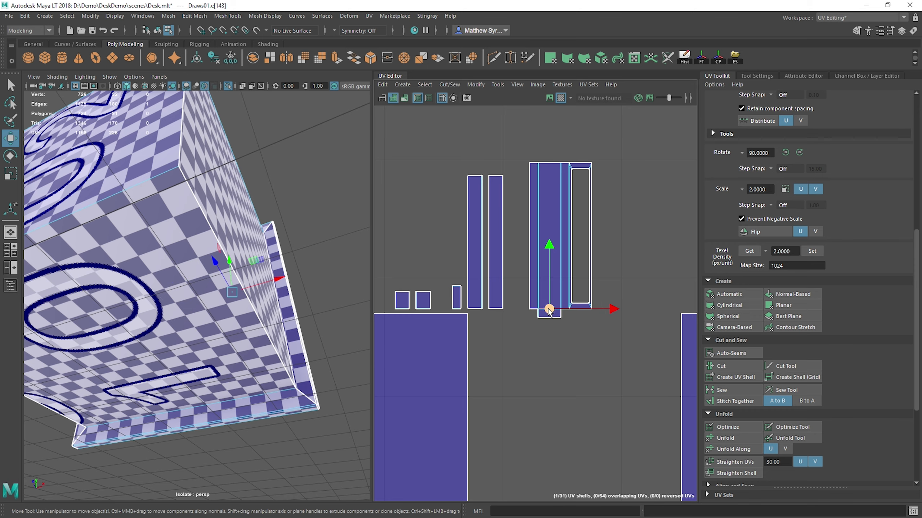
click(550, 161)
key(g)
key(q)
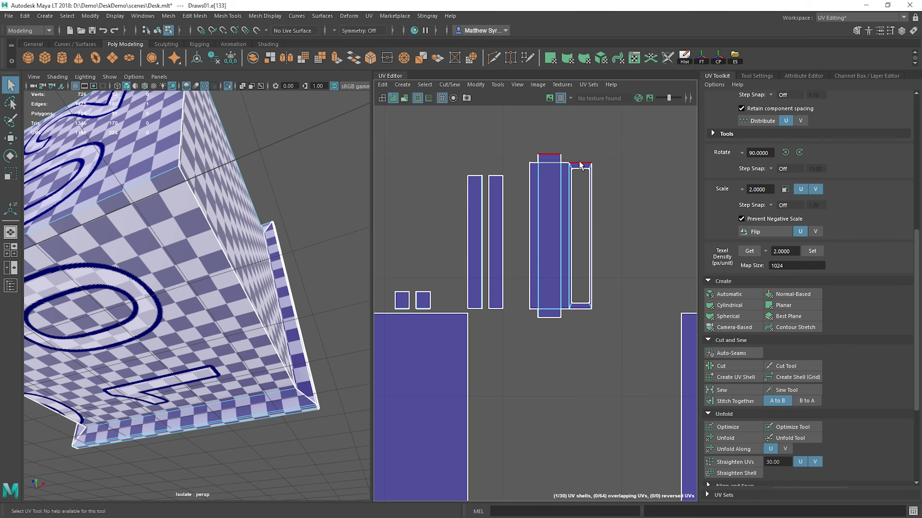
Step: Stitch the two remaining small square pieces onto the upper and lower ends of the right-hand loose narrow strip
click(496, 175)
key(g)
click(498, 313)
key(g)
Step: Stitch the loose square panel onto the top of the left detached arm and a mitred frame strip onto the right arm's left side
scroll(501, 316, down, 5)
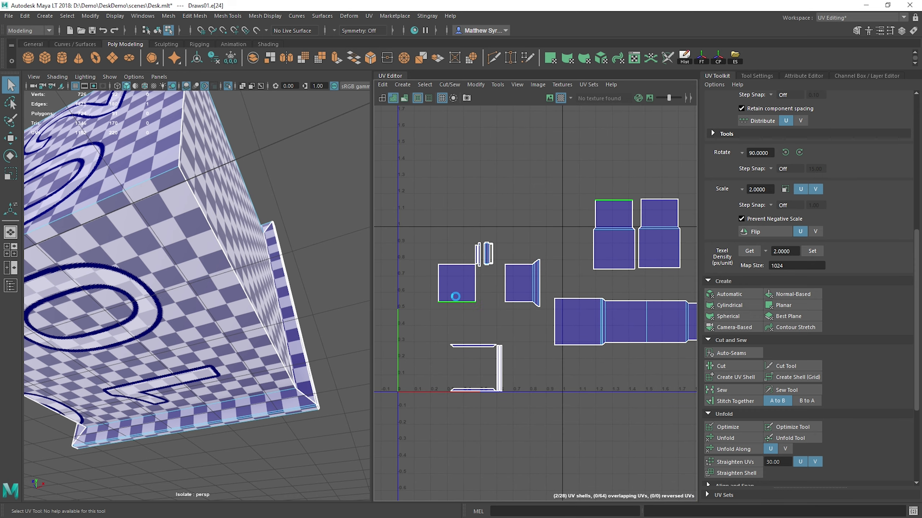
key(g)
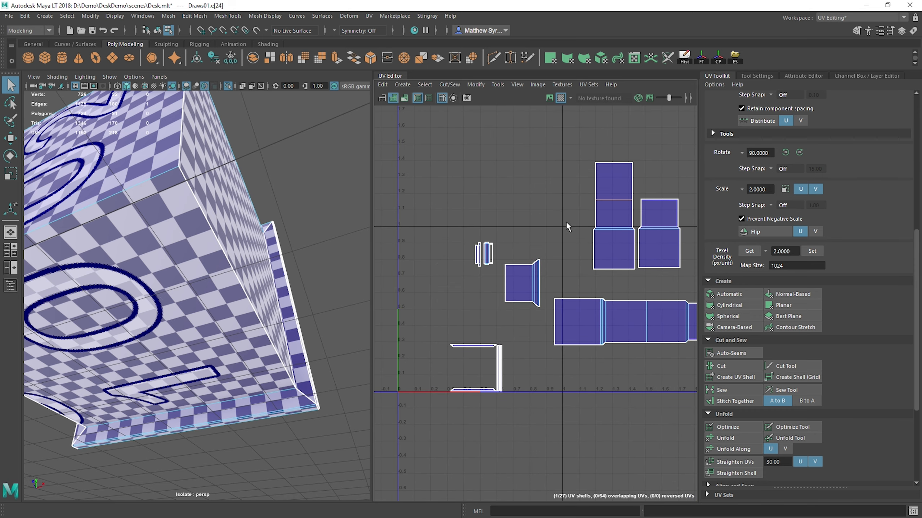
click(478, 350)
key(g)
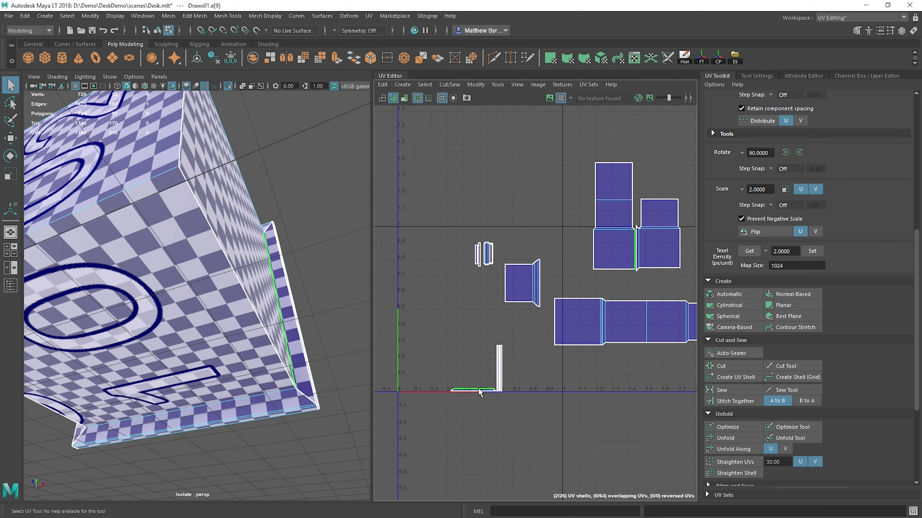
Step: Stitch the loose horizontal strip onto the frame strip between the upper shells and a loose vertical strip onto the wide panel's upper edge
click(479, 390)
key(g)
click(498, 376)
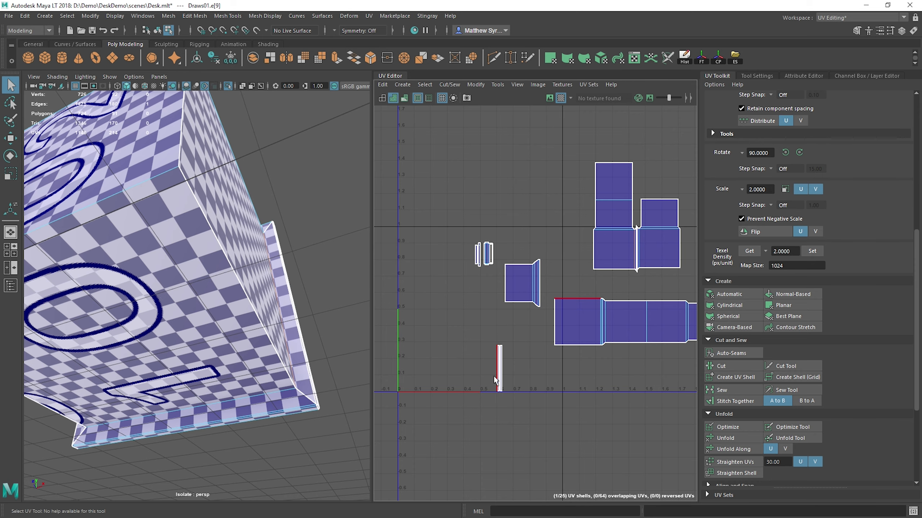
key(g)
click(497, 376)
key(g)
Step: Stitch the remaining thin vertical strips near the UV origin onto their matching shell edges
scroll(498, 377, up, 4)
scroll(497, 377, up, 2)
click(499, 358)
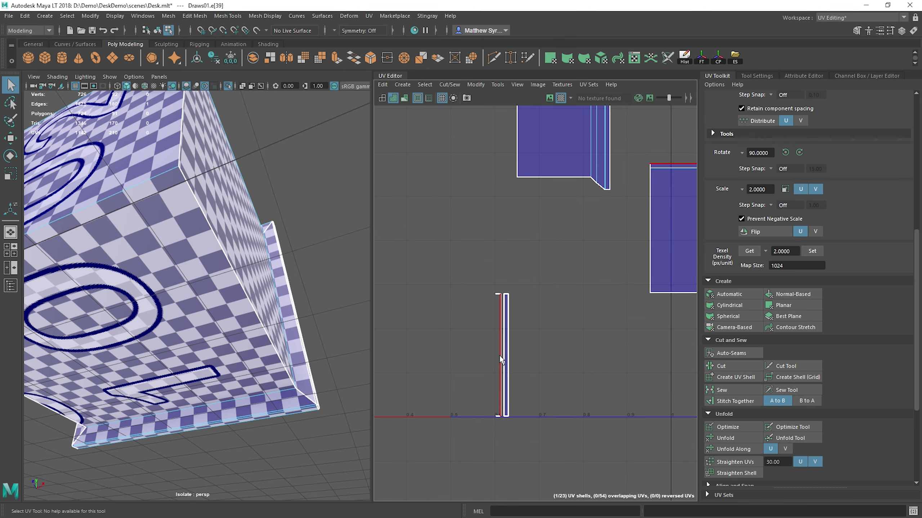
key(g)
click(499, 365)
scroll(499, 365, up, 3)
key(g)
click(506, 333)
key(g)
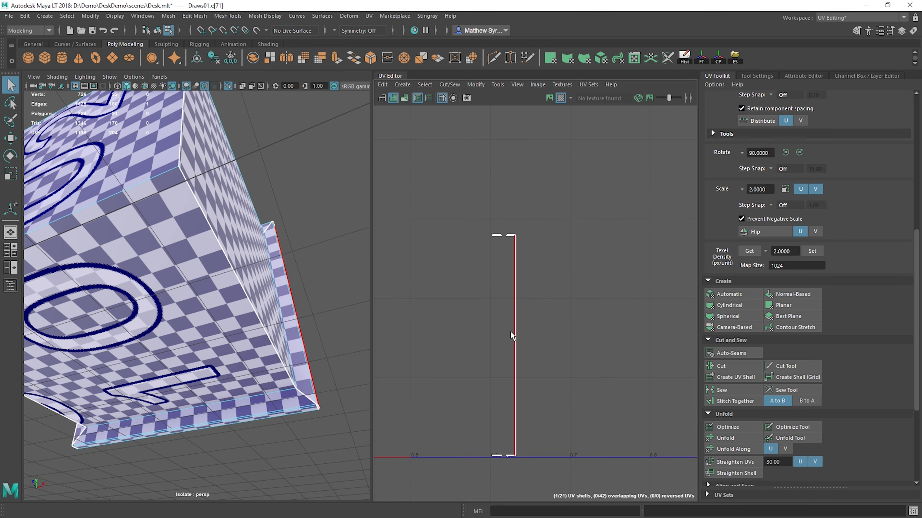
Step: Stitch the upper row of tiny triangular corner pieces and the tiny trapezoid strip onto their matching edges
click(511, 236)
key(g)
scroll(512, 236, up, 6)
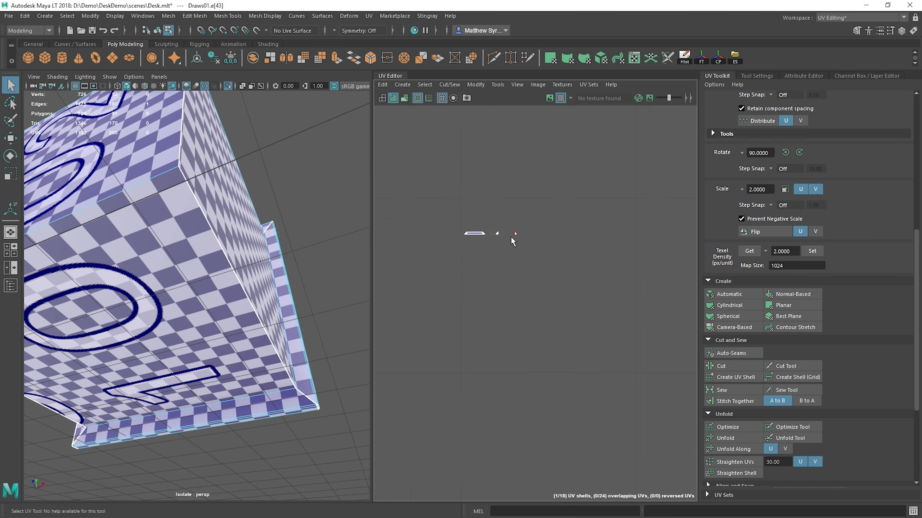
click(519, 230)
key(g)
click(480, 228)
key(g)
click(445, 229)
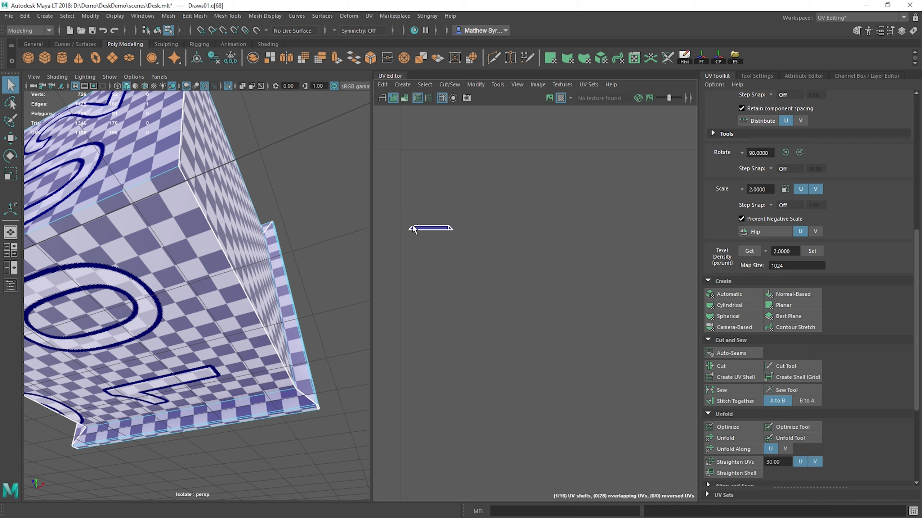
key(g)
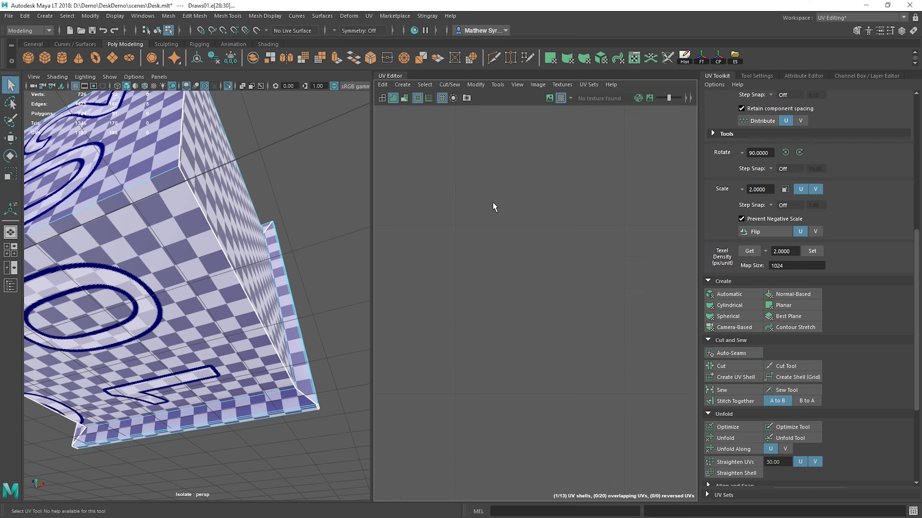
Step: Try to stitch the edges of the two lower tiny mitred strips all at once, and undo it
alt+middle_drag(495, 409, 506, 115)
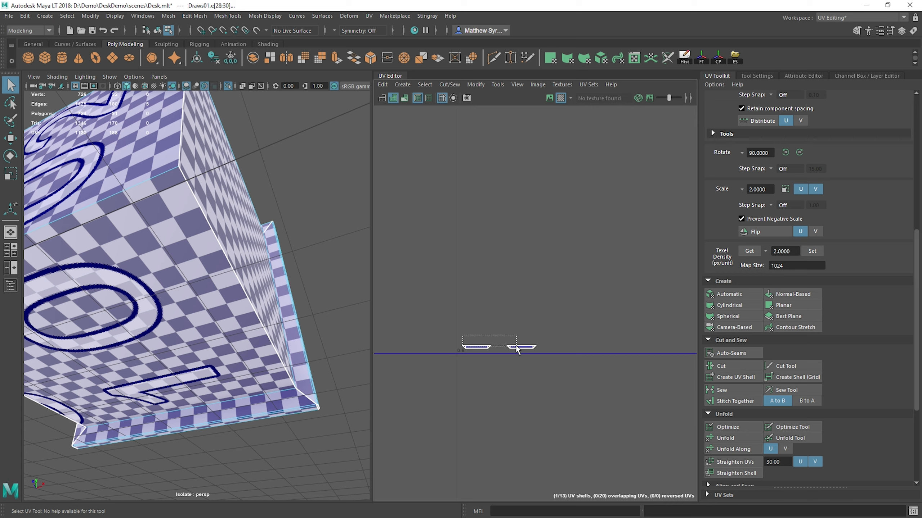
drag(533, 347, 534, 347)
key(g)
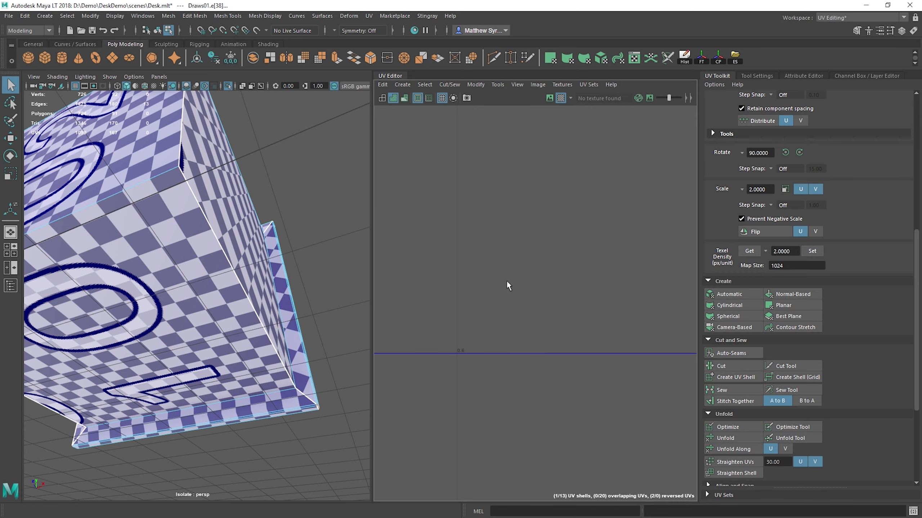
scroll(507, 327, down, 4)
key(ctrl+z)
scroll(491, 343, up, 4)
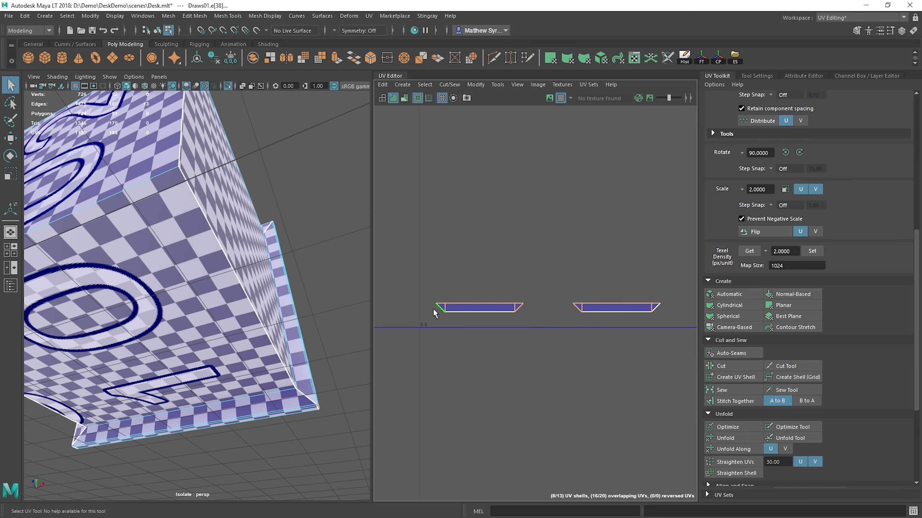
key(g)
scroll(518, 313, down, 5)
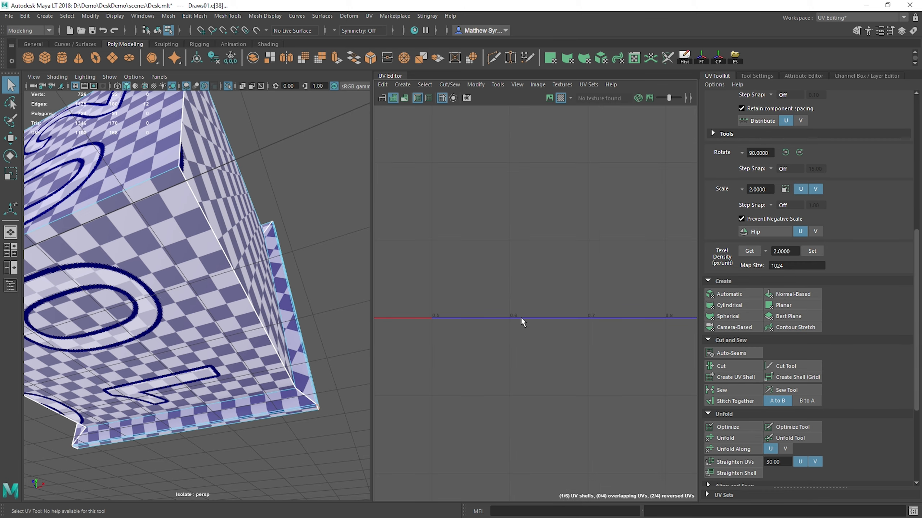
alt+middle_drag(521, 316, 400, 437)
scroll(453, 426, down, 5)
scroll(497, 392, up, 5)
scroll(497, 391, down, 5)
alt+middle_drag(499, 385, 490, 310)
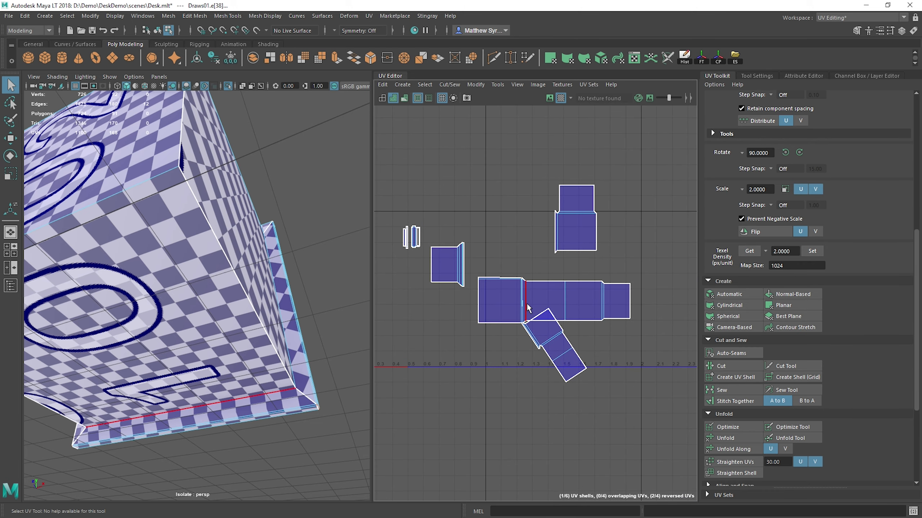
key(ctrl+z)
Step: Try to stitch the mitred corner edge beside the wide panel's frame strip, and undo it
scroll(512, 328, up, 5)
click(560, 313)
key(g)
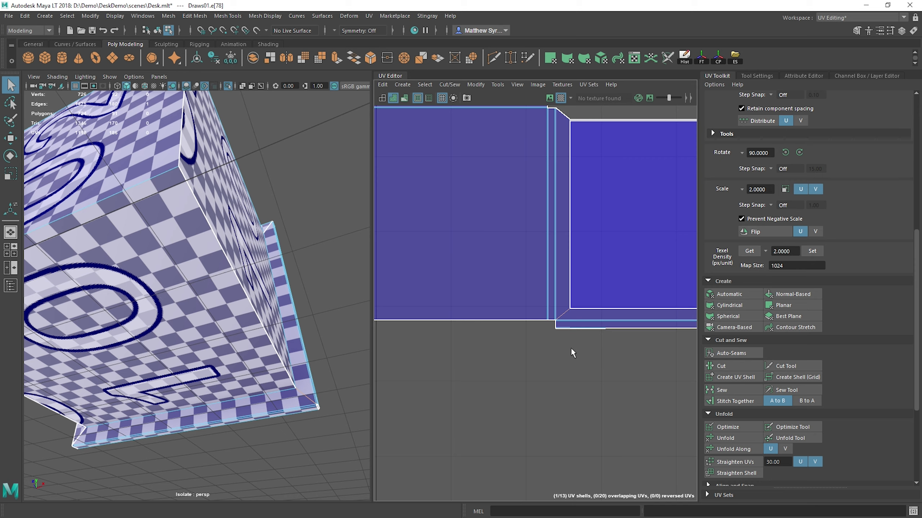
scroll(575, 351, down, 3)
key(ctrl+z)
Step: Stitch the right one of the two lower tiny mitred strips and its corner piece onto their matching edges
scroll(568, 344, down, 5)
alt+middle_drag(533, 358, 553, 286)
scroll(499, 314, up, 5)
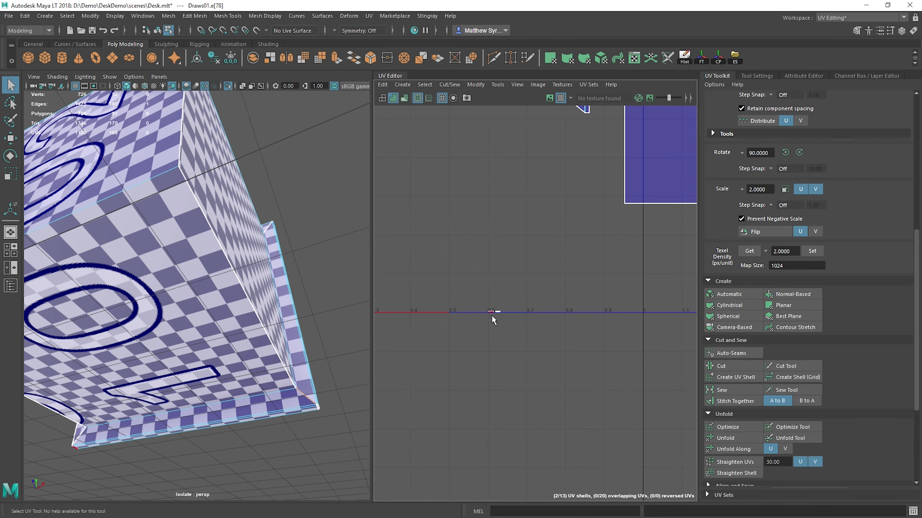
scroll(497, 314, up, 5)
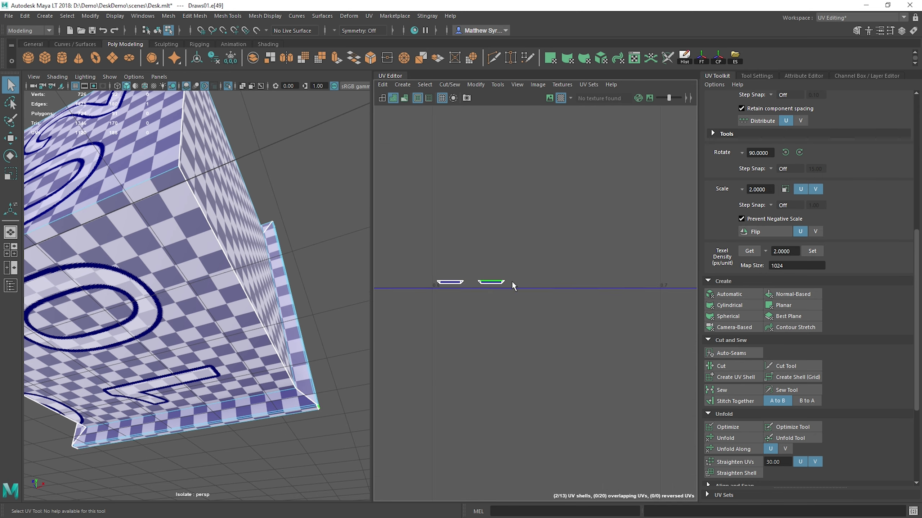
key(g)
Step: Stitch the left lower mitred strip and its end corner pieces onto their matching shell edges
key(g)
click(501, 281)
key(g)
click(450, 281)
key(g)
click(460, 282)
key(g)
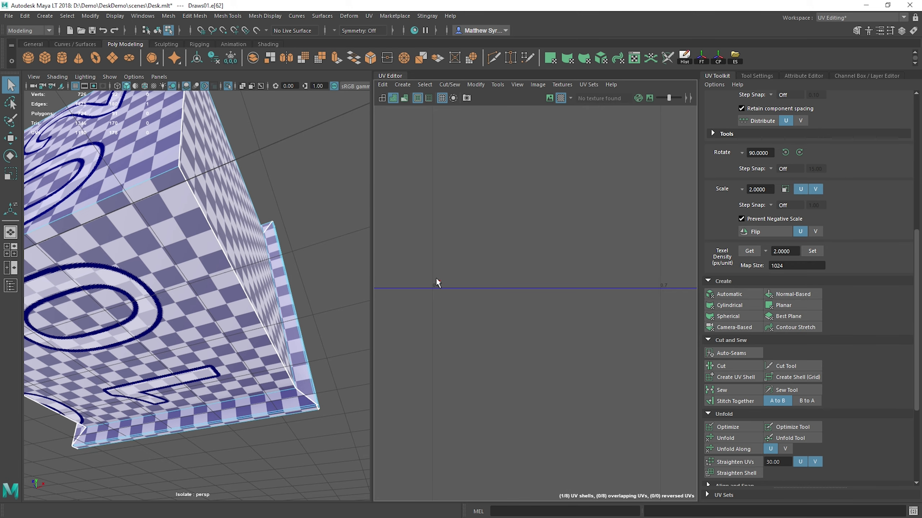
click(437, 279)
key(g)
Step: Select all of the drawer's UV shells and move them up and to the right, clear of the 0-1 tile
scroll(525, 283, down, 5)
alt+middle_drag(547, 267, 446, 379)
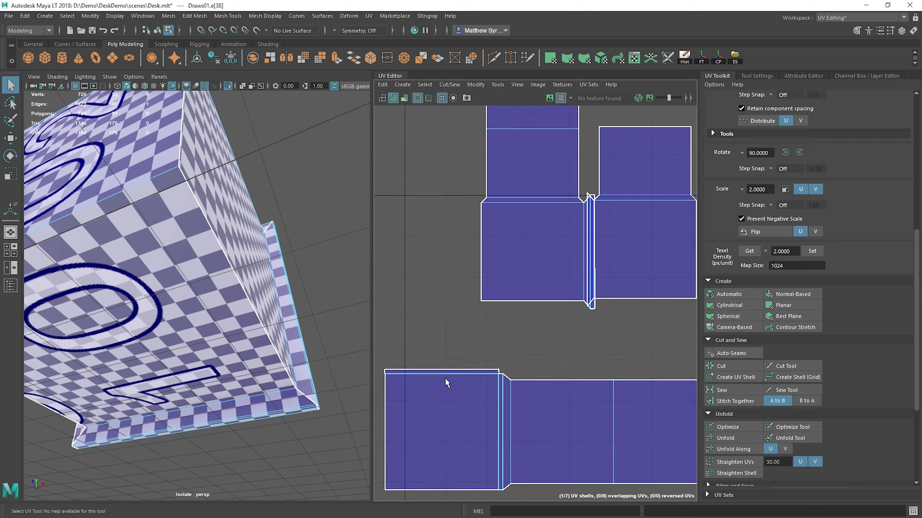
alt+right_drag(446, 380, 394, 337)
alt+middle_drag(394, 337, 468, 268)
drag(456, 219, 577, 353)
scroll(568, 352, up, 5)
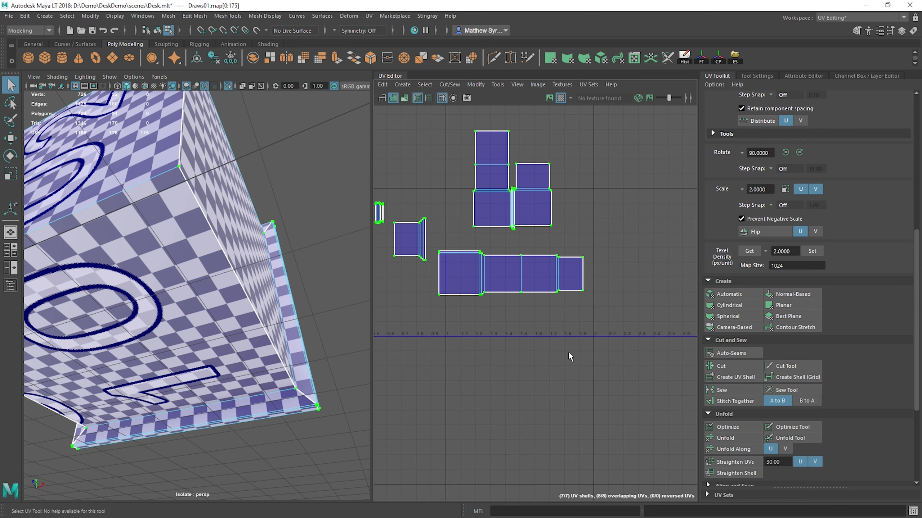
scroll(538, 329, down, 4)
key(w)
drag(502, 270, 623, 223)
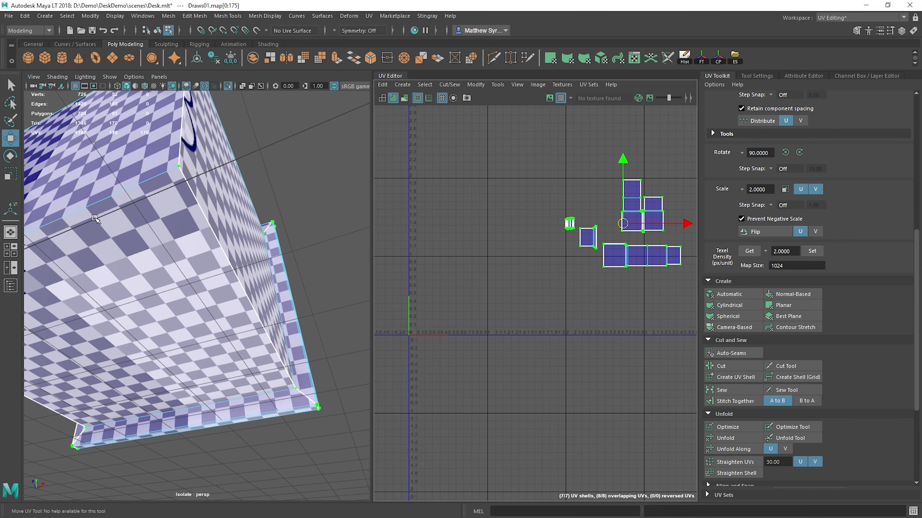
Step: Leave the isolated view and delete the old drawers and cabinet body under the desk's right end
right_drag(182, 222, 233, 207)
scroll(225, 211, down, 8)
alt+drag(225, 211, 178, 287)
click(225, 85)
click(337, 286)
key(q)
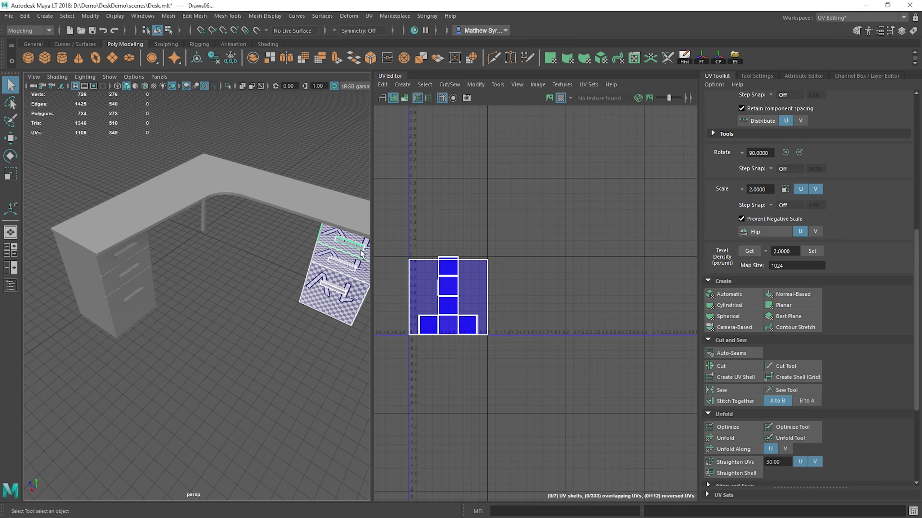
key(Delete)
click(358, 252)
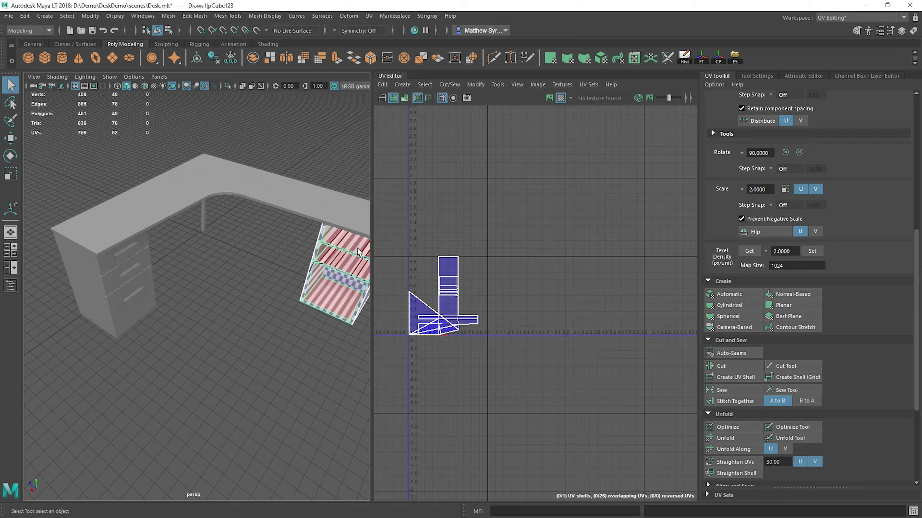
key(Delete)
Step: Select the left cabinet body together with its three drawers, show the Outliner, and group them
click(106, 262)
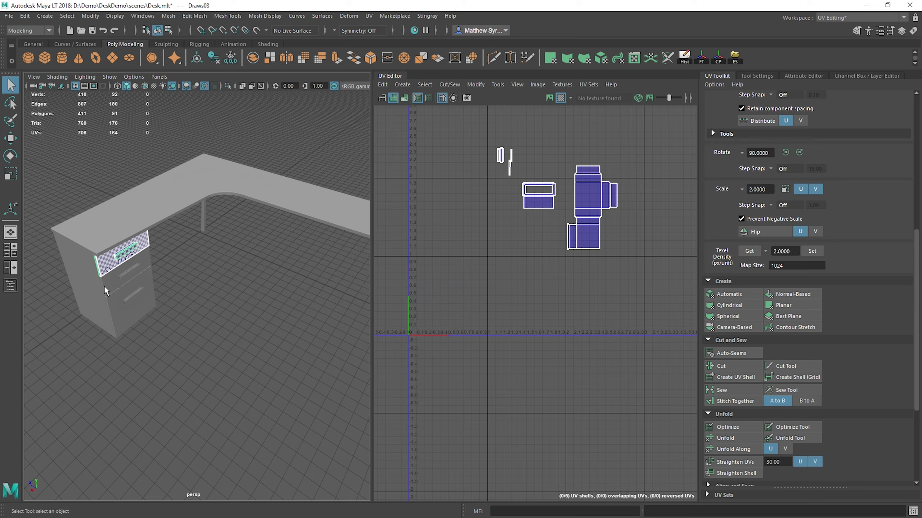
shift+click(109, 286)
shift+click(110, 306)
shift+click(93, 297)
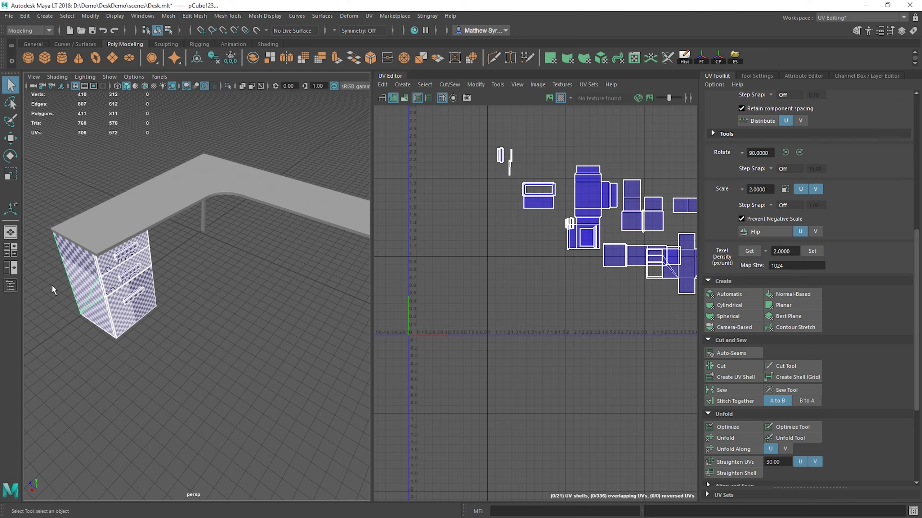
click(10, 287)
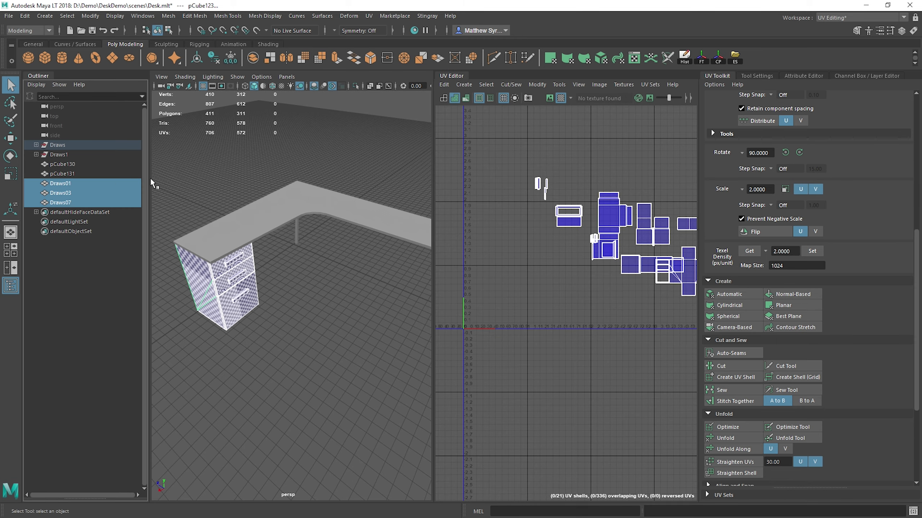
key(ctrl+g)
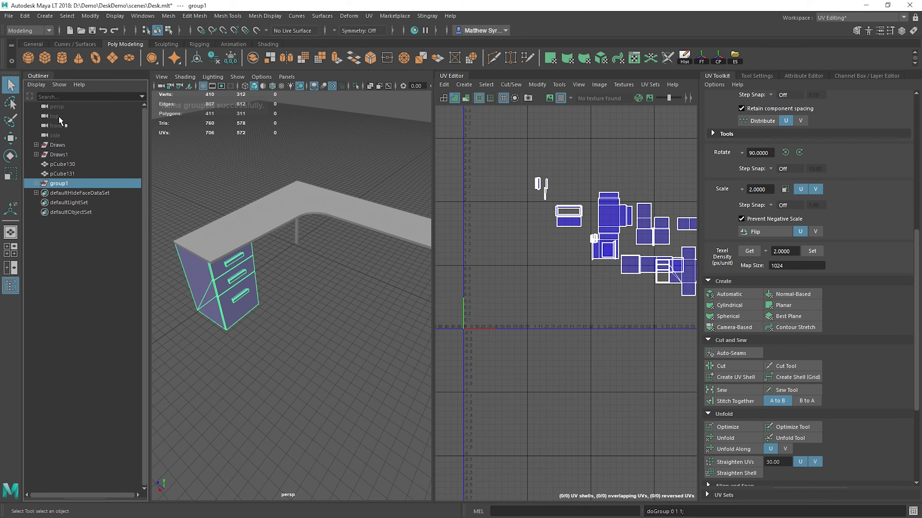
Step: Duplicate the cabinet group, move the copy away from the original, and rotate it -90° about the vertical axis
scroll(293, 277, down, 2)
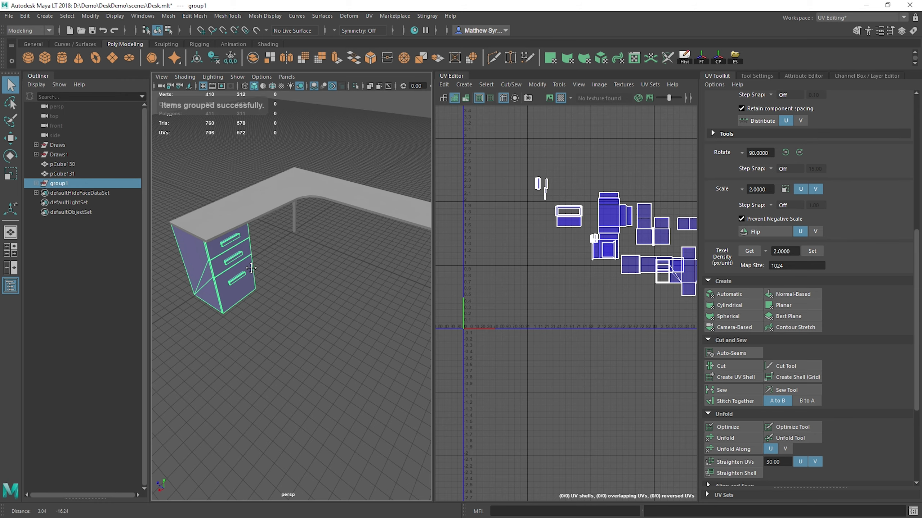
key(w)
scroll(293, 277, down, 5)
key(ctrl+d)
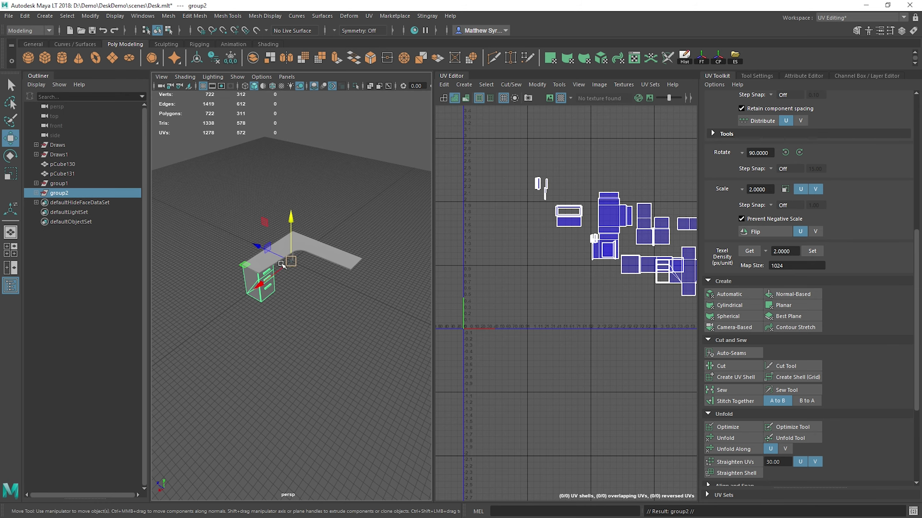
drag(252, 244, 314, 270)
key(e)
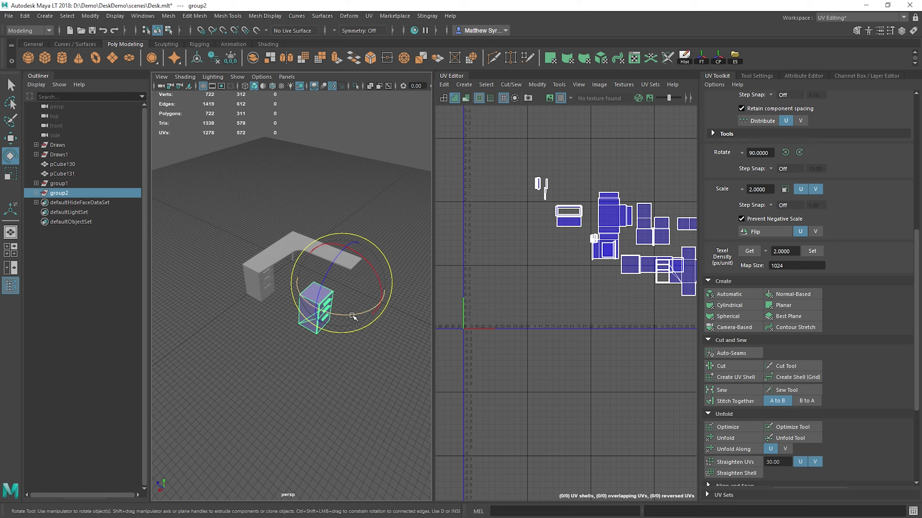
drag(352, 316, 341, 290)
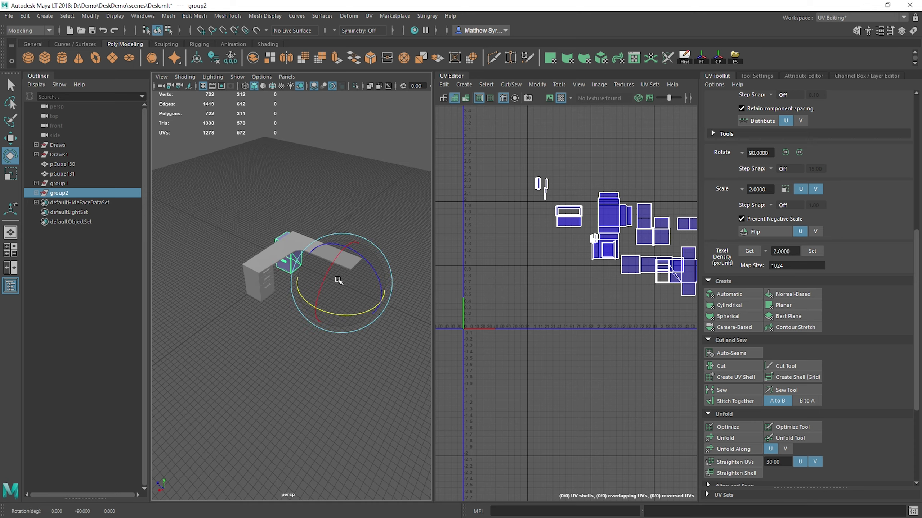
Step: Set the copied cabinet's pivot on its corner and snap the cabinet into place under the desktop's right end
key(w)
key(d)
drag(308, 274, 353, 266)
alt+right_drag(352, 267, 403, 282)
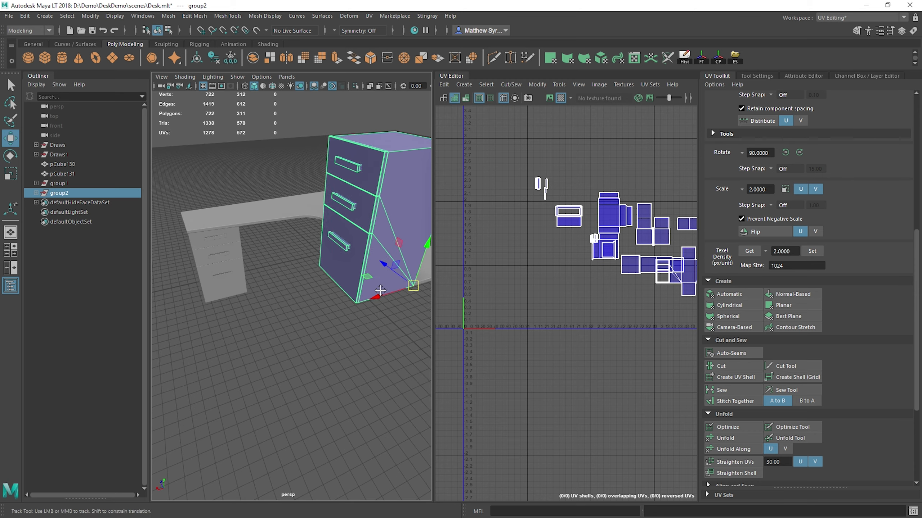
alt+drag(403, 281, 348, 290)
key(d)
key(v)
drag(322, 330, 379, 313)
click(385, 241)
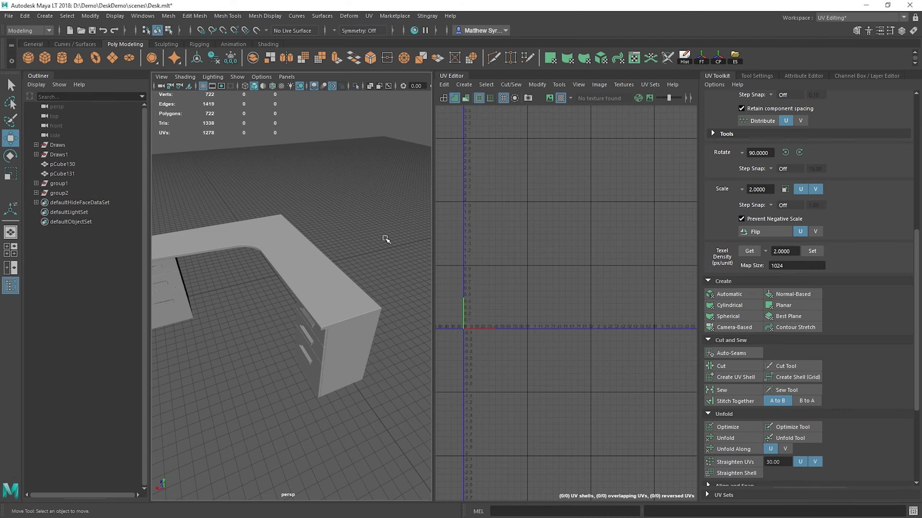
Step: Inspect the desk from several angles to check how both drawer cabinets sit under the desktop
alt+right_drag(385, 241, 294, 241)
alt+drag(294, 241, 275, 288)
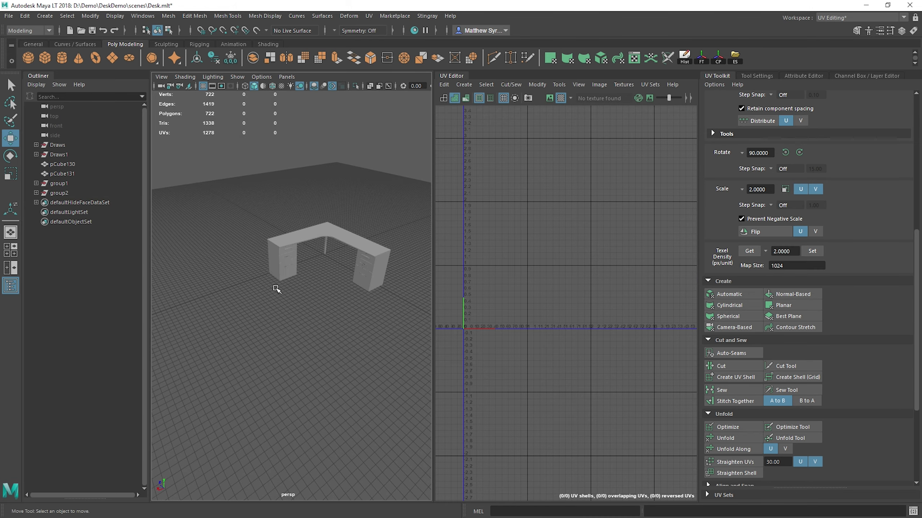
alt+right_drag(276, 288, 304, 246)
alt+right_drag(364, 256, 262, 254)
alt+drag(262, 255, 292, 303)
alt+right_drag(292, 303, 349, 268)
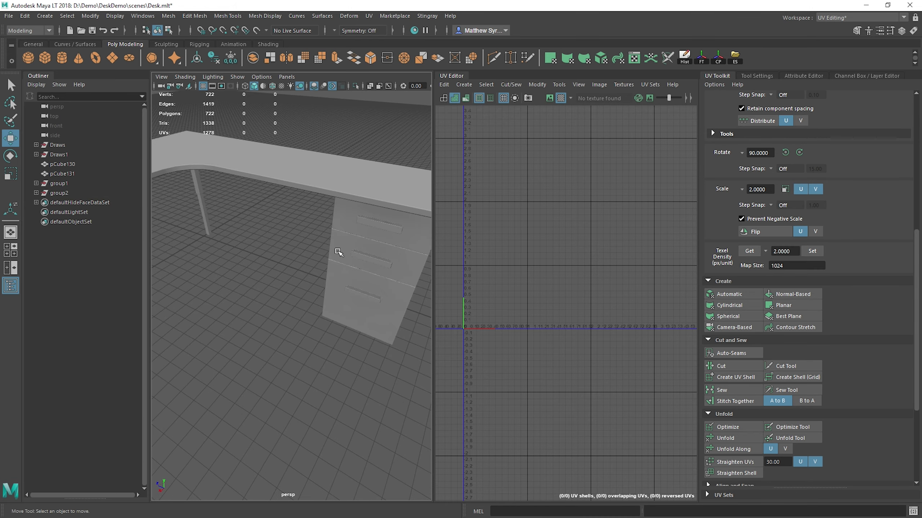
alt+drag(301, 288, 370, 296)
alt+right_drag(370, 296, 322, 254)
mouse_move(322, 253)
alt+mouse_down()
mouse_move(340, 277)
mouse_move(332, 255)
alt+mouse_up()
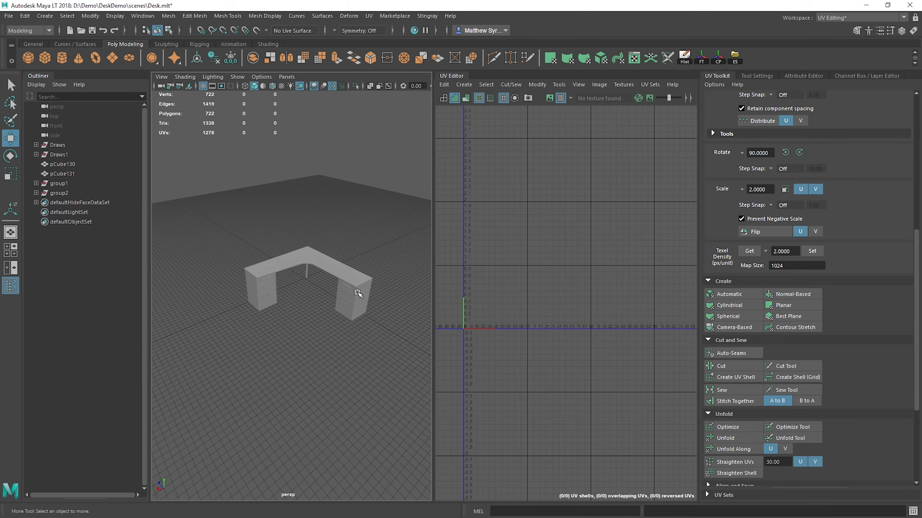
Step: Select the desk's corner leg and apply an Automatic UV projection to it
alt+drag(358, 293, 317, 291)
click(276, 270)
key(f)
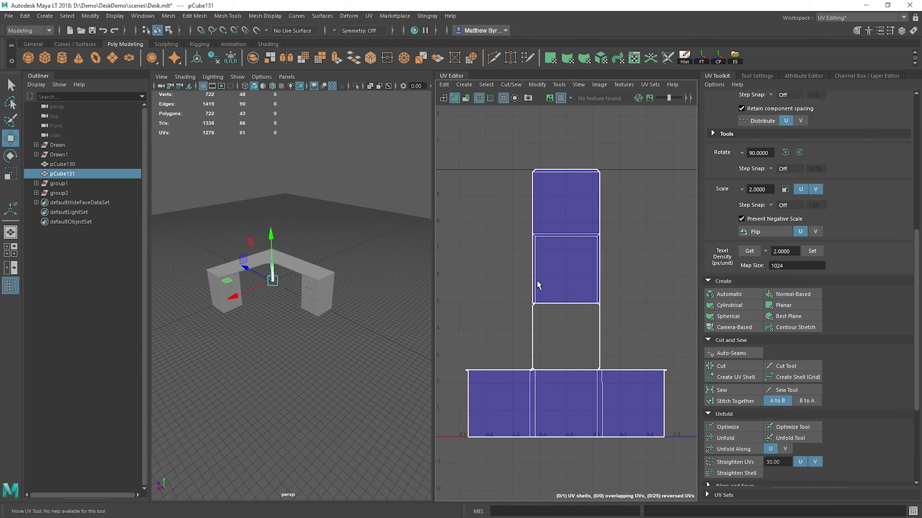
click(729, 294)
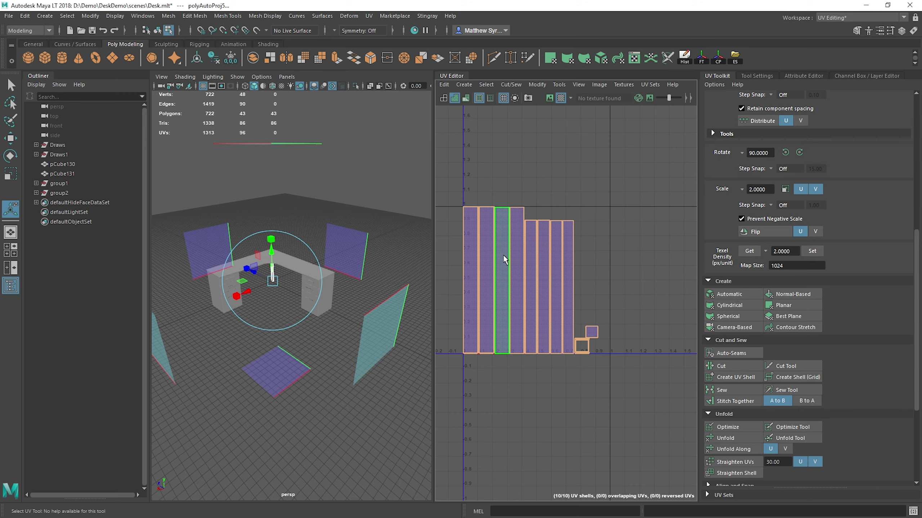
Step: Stitch the leg's four tall side strips into one UV shell and start joining the shorter strips
key(f)
right_drag(516, 240, 515, 215)
click(482, 189)
shift+right_drag(494, 184, 532, 214)
click(511, 209)
click(575, 204)
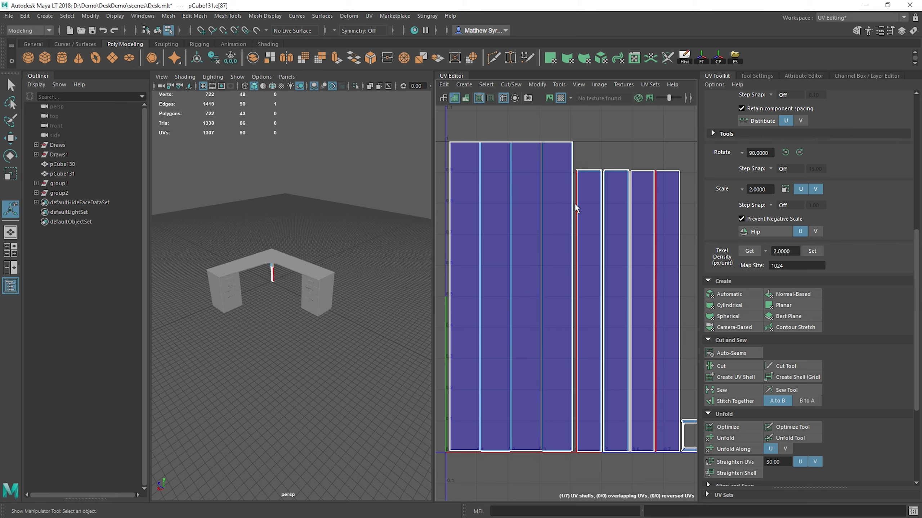
Step: Stitch the remaining shorter strips into one shell and undo the stitch that joins it to the tall shell
click(528, 216)
key(g)
click(503, 216)
key(g)
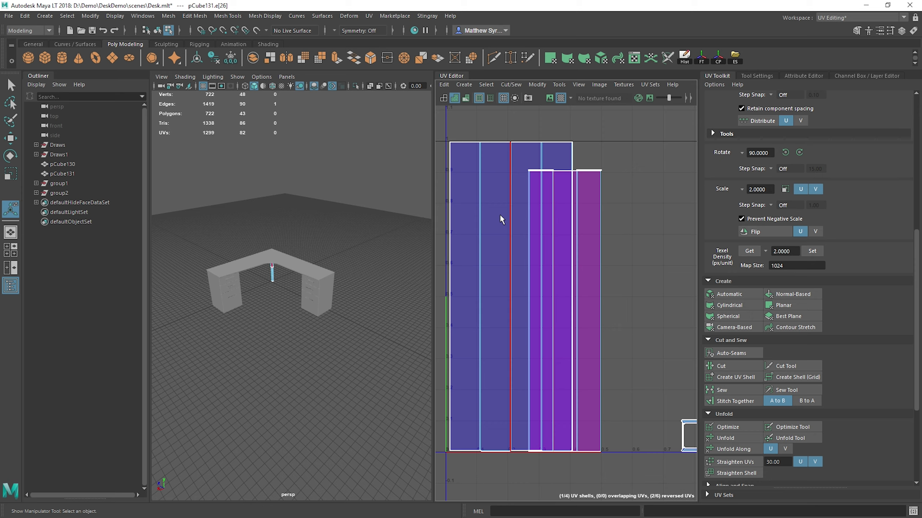
key(ctrl+z)
Step: Select every edge of the small square ring shell and cut it into separate UV pieces
alt+middle_drag(642, 347, 559, 232)
scroll(604, 294, up, 8)
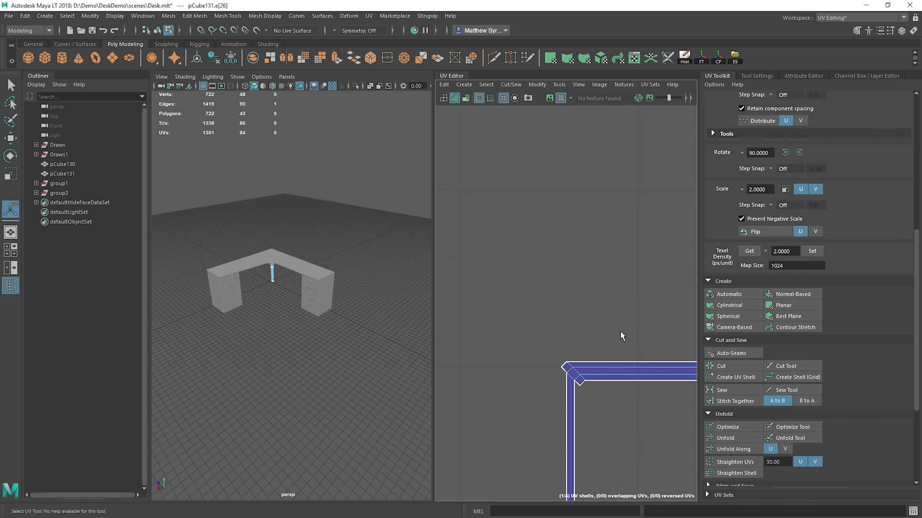
alt+middle_drag(623, 338, 548, 228)
scroll(548, 231, down, 3)
scroll(535, 257, up, 2)
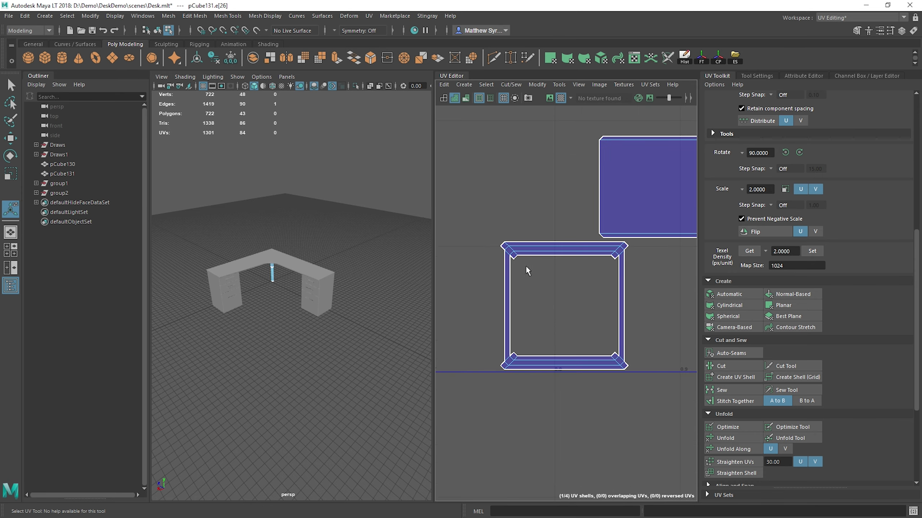
drag(511, 256, 651, 421)
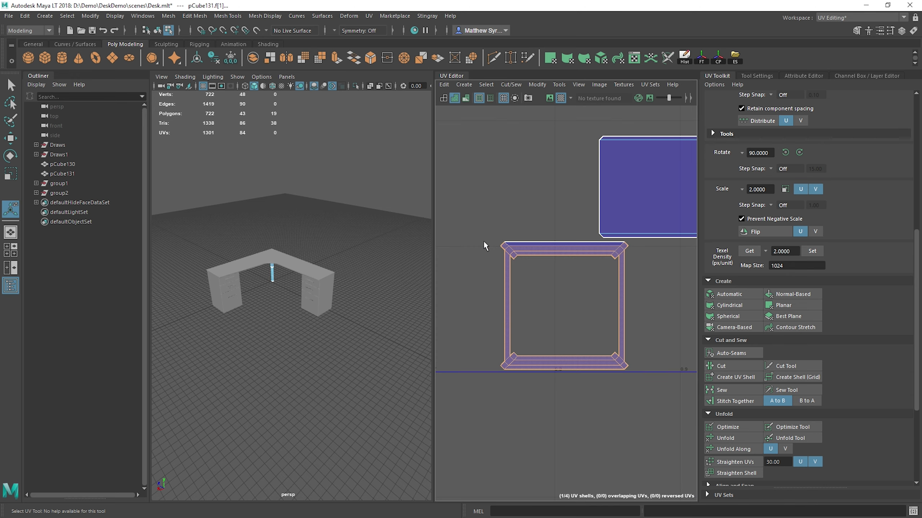
drag(486, 242, 666, 416)
click(729, 366)
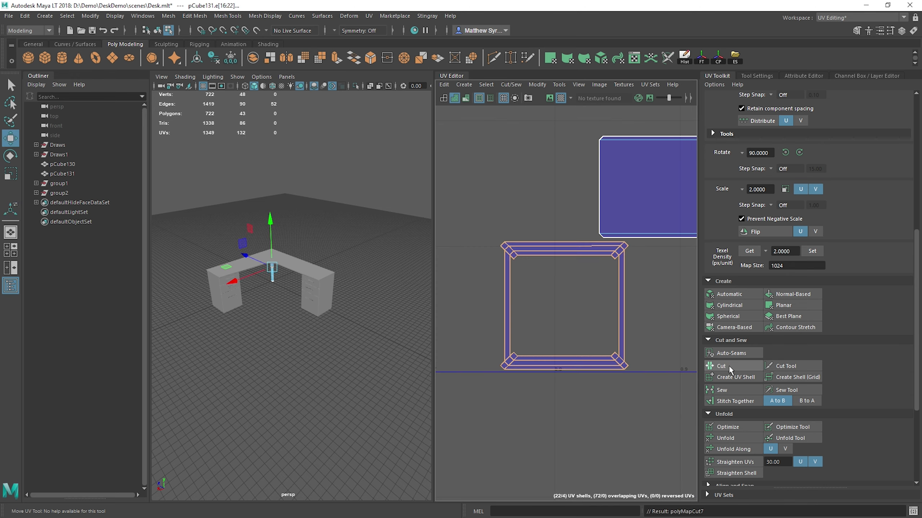
Step: Stitch the square end cap onto the lower end of the shorter four-strip shell
scroll(546, 234, down, 2)
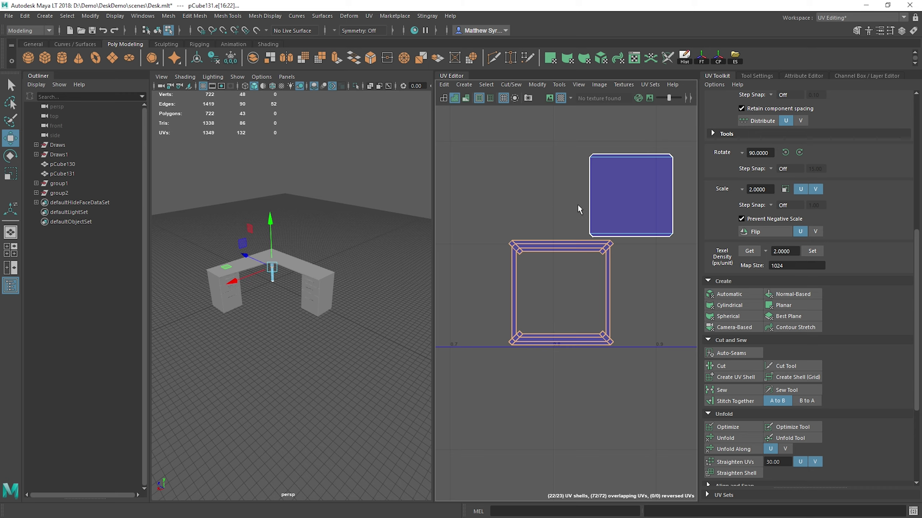
click(594, 179)
shift+right_drag(541, 137, 540, 174)
scroll(533, 225, down, 5)
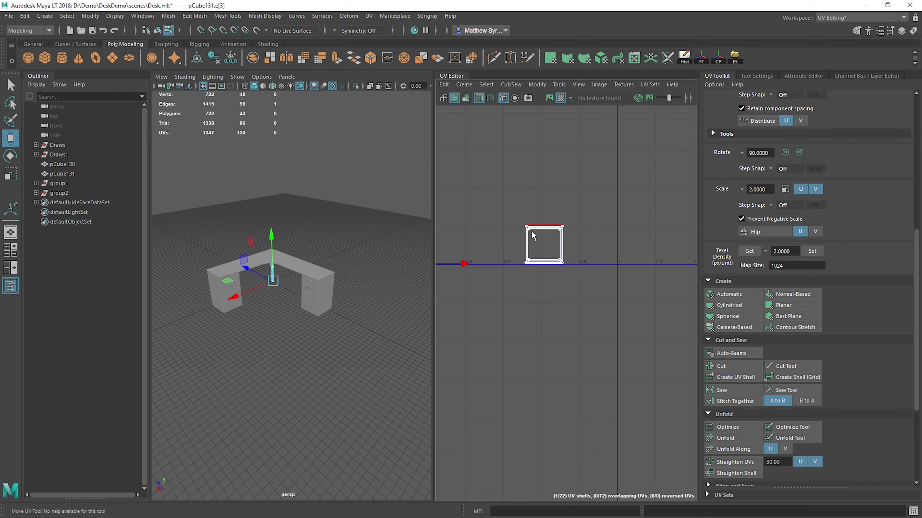
Step: Select the whole tall four-strip shell and move it in negative U, outside the 0–1 UV space
scroll(516, 228, up, 2)
alt+middle_drag(513, 227, 690, 294)
scroll(496, 284, down, 3)
alt+middle_drag(483, 242, 558, 331)
scroll(557, 326, down, 4)
right_drag(535, 194, 534, 227)
double_click(548, 270)
drag(541, 296, 485, 280)
Step: Stitch the first loose trim strips from the cut ring onto the top edge of the shorter four-strip shell
scroll(577, 256, up, 6)
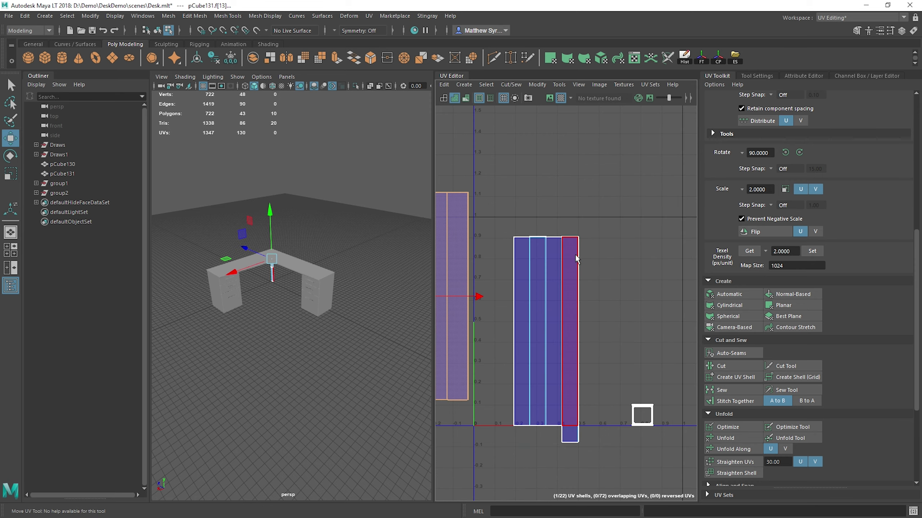
scroll(529, 240, up, 3)
alt+middle_drag(513, 197, 554, 243)
click(551, 217)
shift+right_drag(549, 155, 546, 180)
alt+middle_drag(483, 184, 603, 227)
click(502, 255)
key(g)
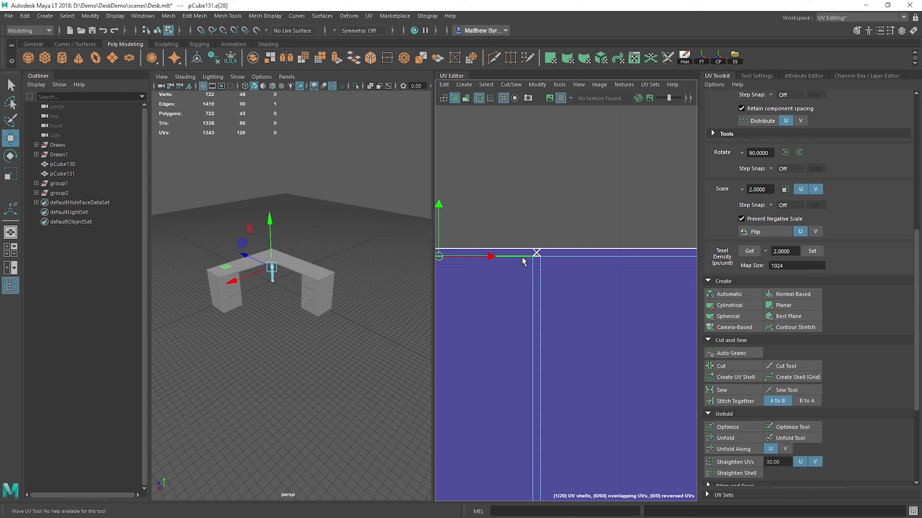
Step: Continue stitching the loose trim strips, strip by strip, along the rest of the shorter shell's top edge
alt+middle_drag(564, 291, 580, 274)
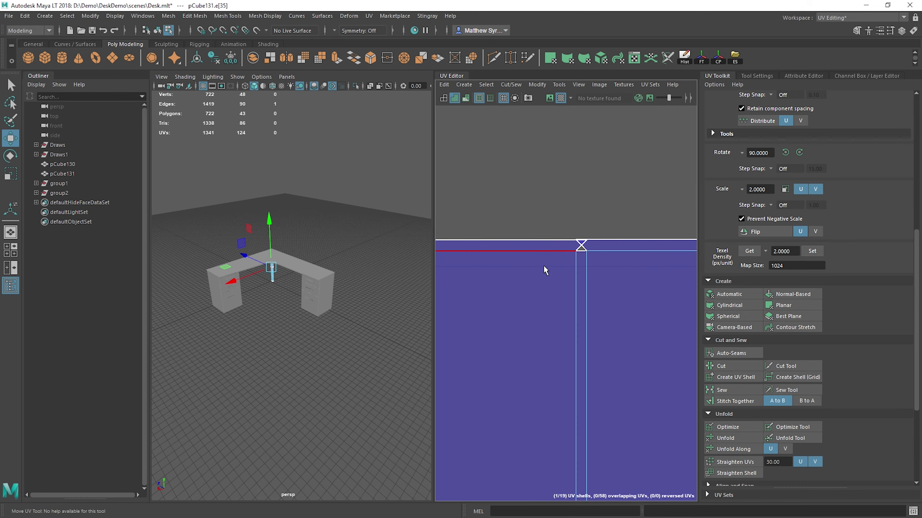
click(581, 251)
key(g)
alt+middle_drag(680, 257, 552, 257)
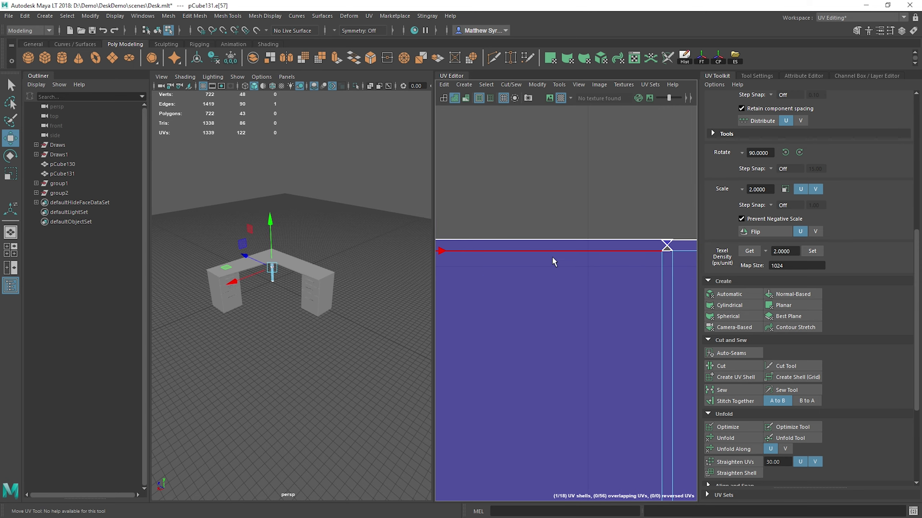
click(666, 254)
key(g)
alt+middle_drag(664, 290, 436, 272)
alt+middle_drag(572, 268, 457, 274)
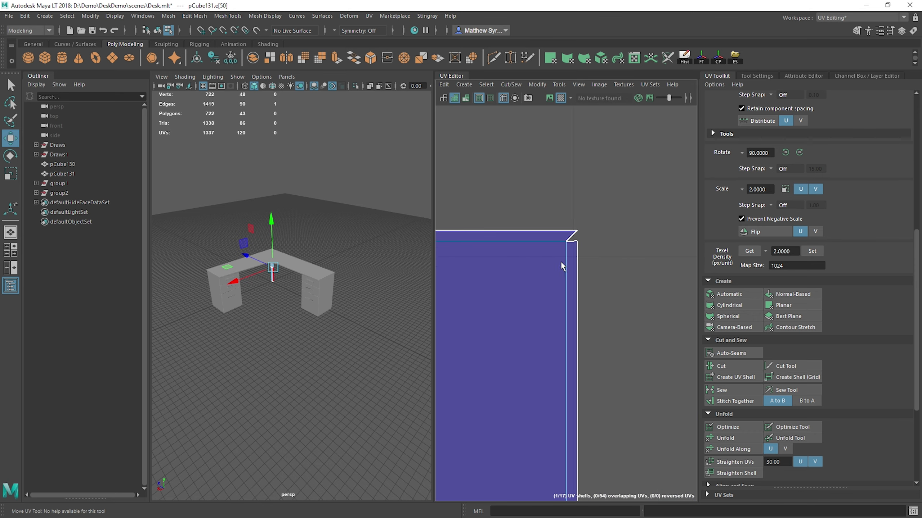
Step: Stitch the split corner edge at the right end of the shorter shell's top trim
key(q)
click(570, 234)
key(g)
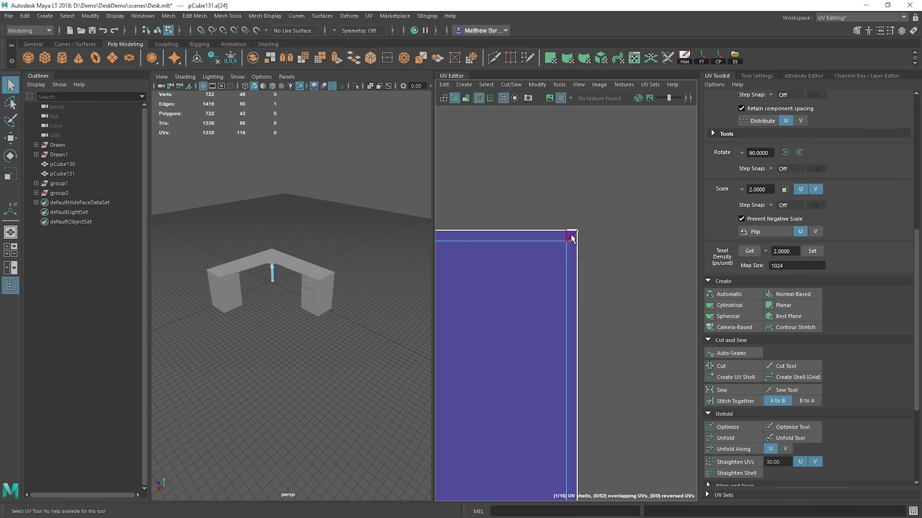
key(g)
alt+right_drag(625, 241, 576, 268)
alt+middle_drag(575, 267, 662, 271)
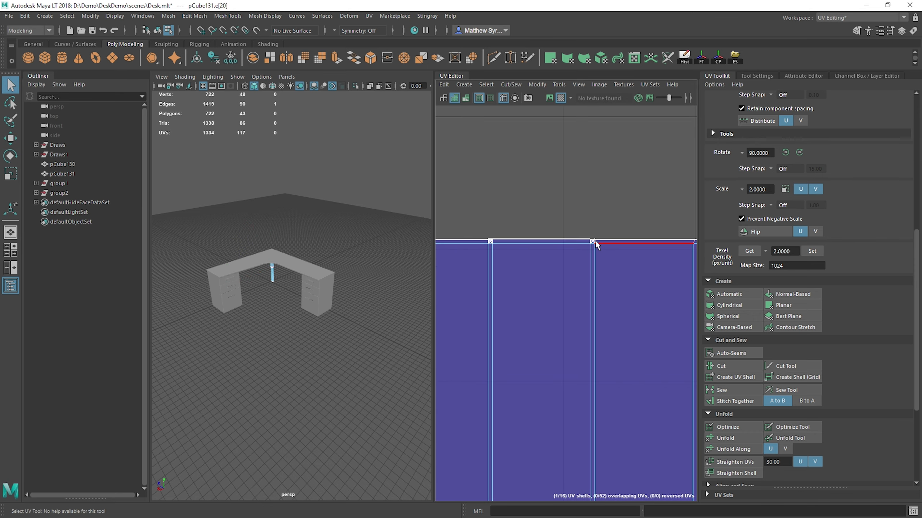
Step: Sew the split corner edges at the remaining strip junctions along the shorter shell's top trim
click(597, 242)
key(g)
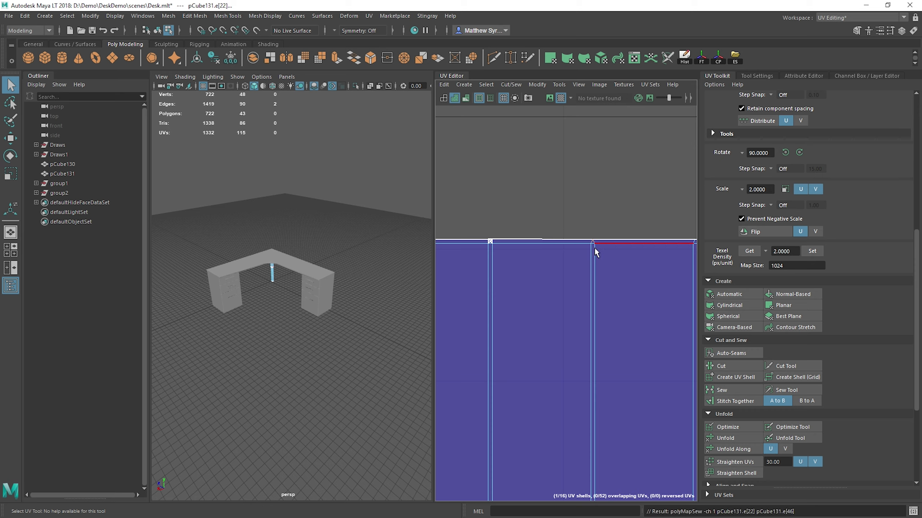
click(486, 241)
key(g)
alt+middle_drag(463, 263, 542, 251)
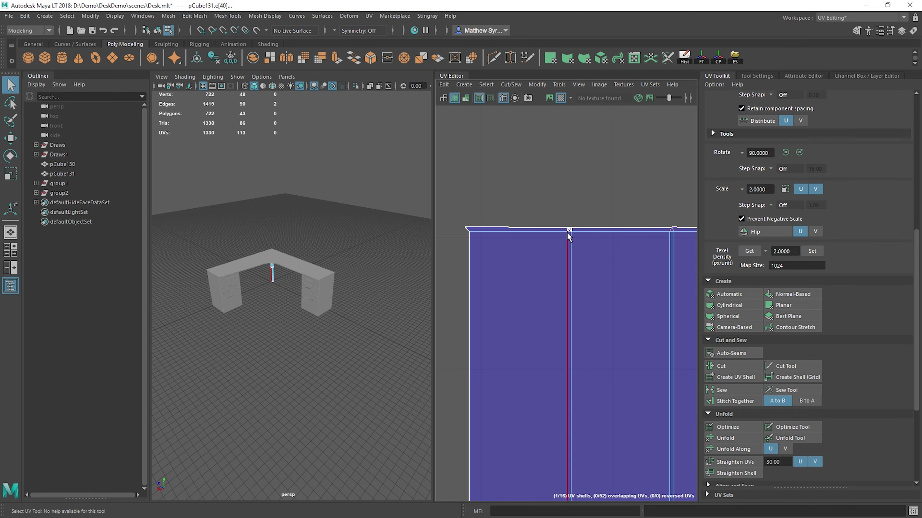
drag(574, 231, 585, 232)
key(g)
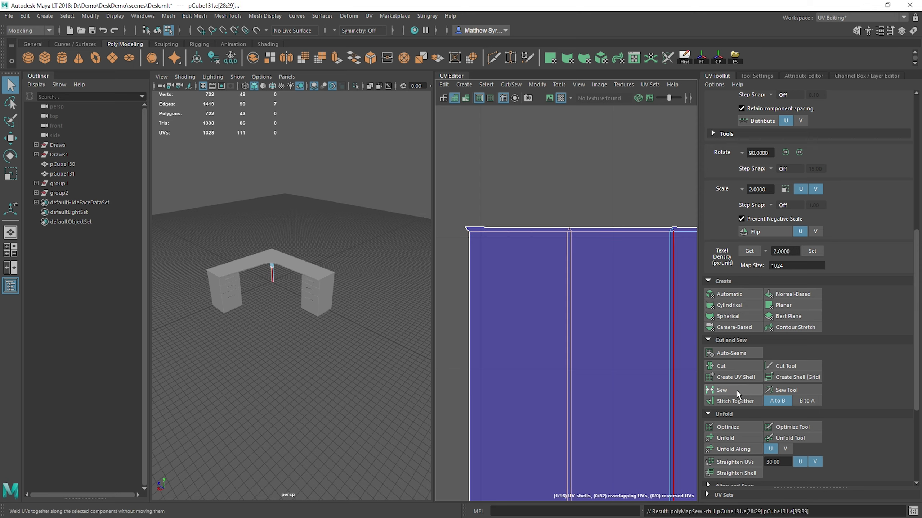
click(481, 250)
shift+right_drag(503, 241, 504, 256)
key(ctrl+z)
Step: Stitch the first loose trim strip onto the top edge of the taller four-strip shell
scroll(515, 255, down, 5)
alt+middle_drag(583, 313, 591, 115)
alt+middle_drag(582, 440, 542, 421)
alt+middle_drag(557, 176, 363, 174)
alt+middle_drag(602, 382, 737, 472)
alt+middle_drag(479, 113, 576, 288)
scroll(593, 299, up, 6)
click(587, 291)
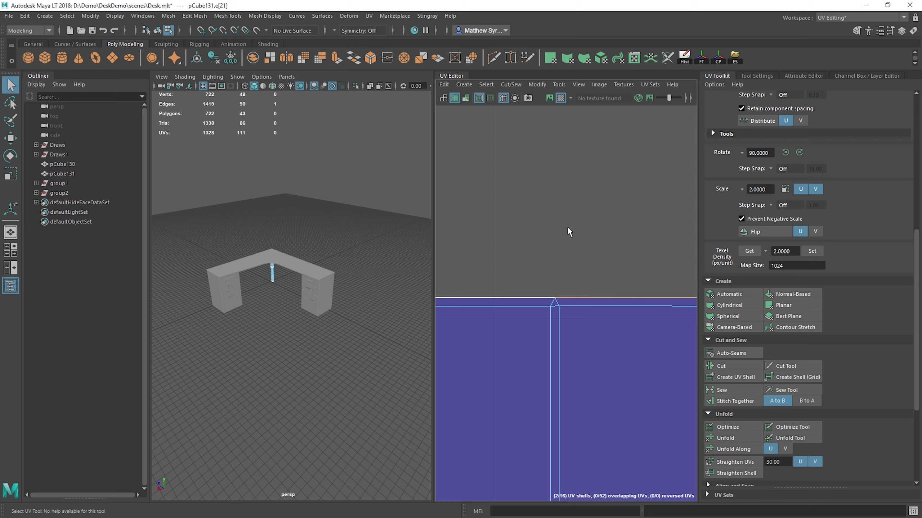
shift+right_drag(567, 228, 596, 243)
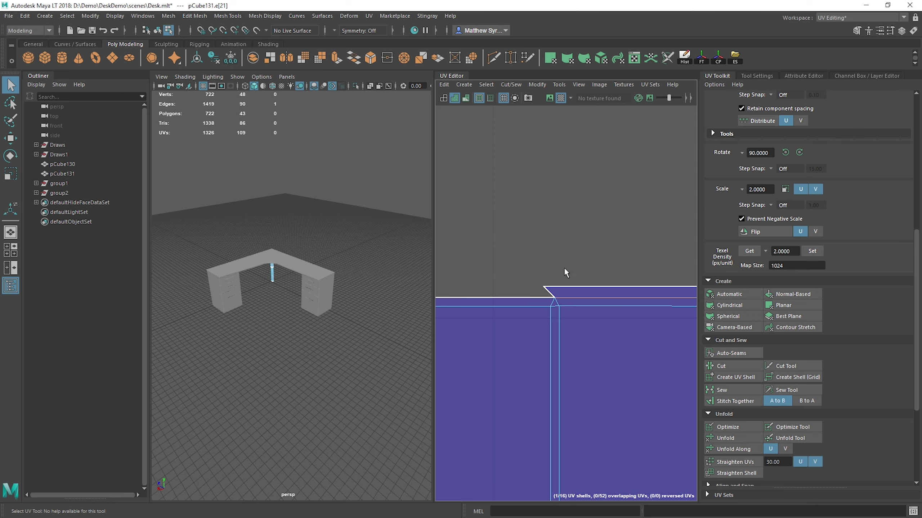
Step: Stitch the other three trim strips onto the top edge of the taller shell, one per side strip
click(521, 292)
key(g)
scroll(521, 293, down, 3)
alt+middle_drag(482, 285, 692, 281)
click(555, 294)
key(g)
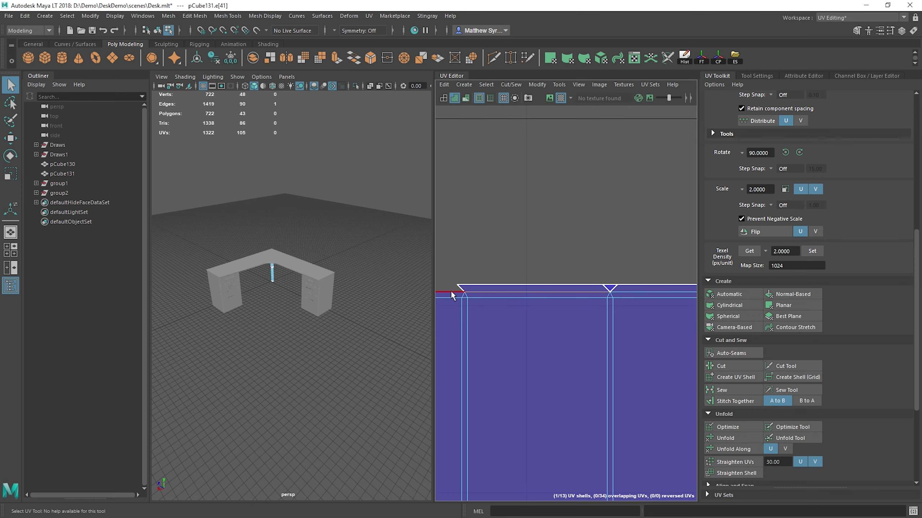
click(451, 292)
key(g)
alt+middle_drag(493, 306, 585, 298)
scroll(585, 298, down, 6)
scroll(585, 298, up, 5)
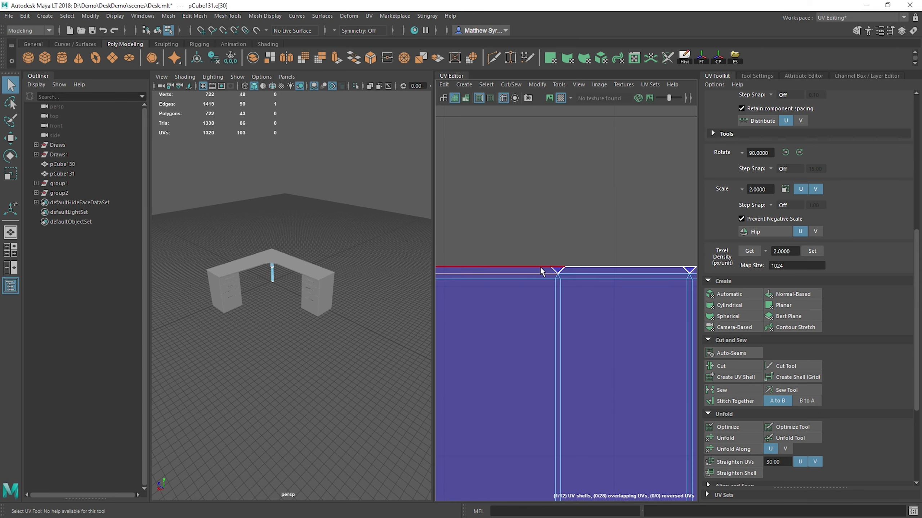
Step: Try to sew and stitch the triangular gap between two trim strips on the taller shell's top edge
shift+right_drag(564, 204, 595, 219)
key(ctrl+z)
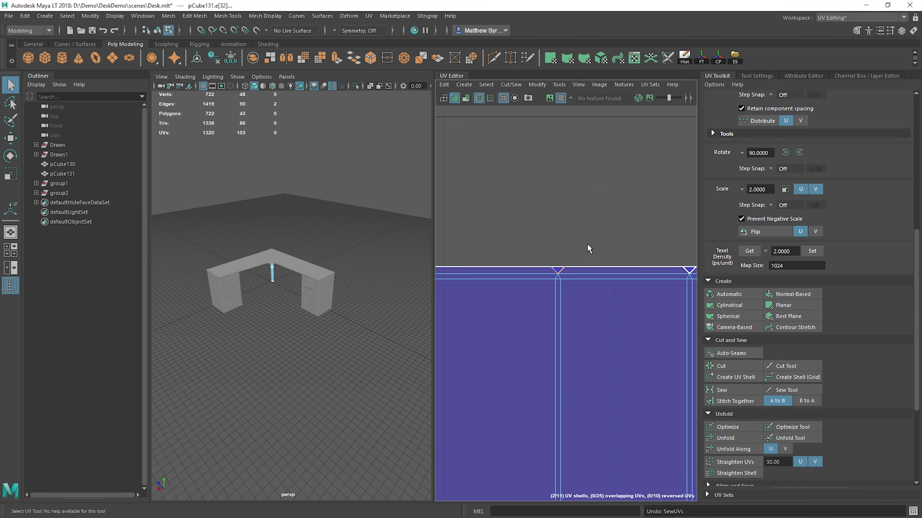
click(553, 275)
click(556, 271)
shift+right_drag(574, 183, 574, 206)
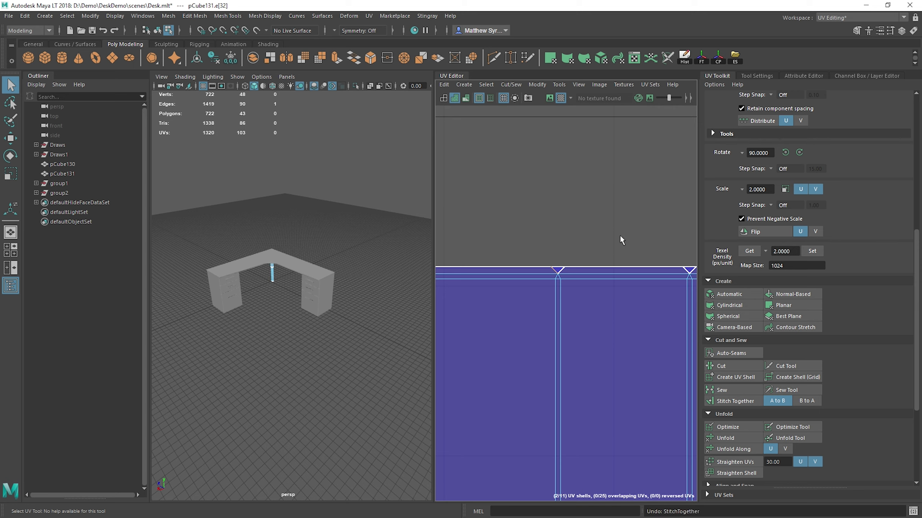
Step: Select the UVs around the triangular gap in the taller shell's top trim and align them to their horizontal centre
scroll(569, 267, up, 3)
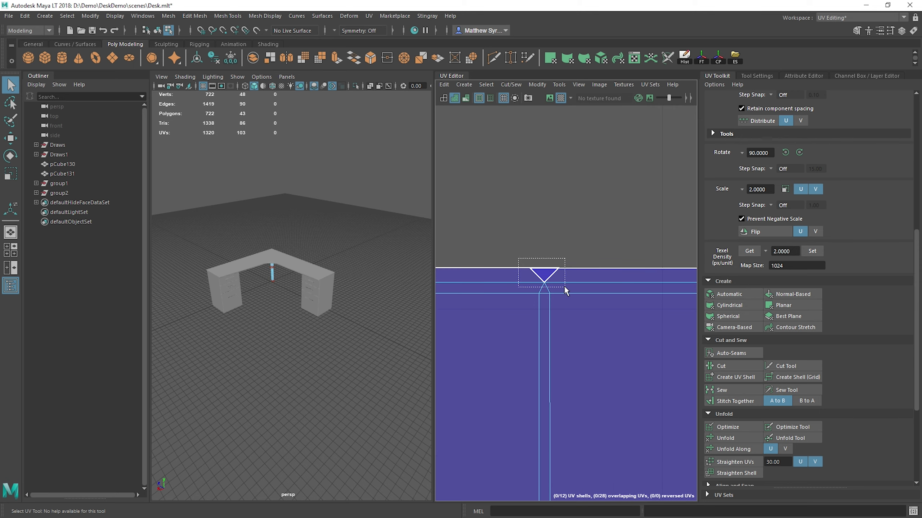
scroll(750, 428, down, 3)
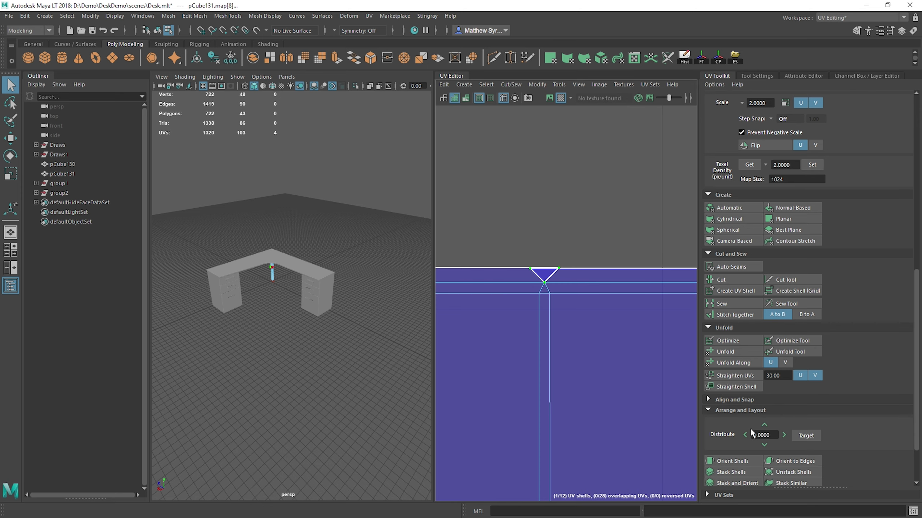
scroll(750, 426, down, 2)
click(745, 342)
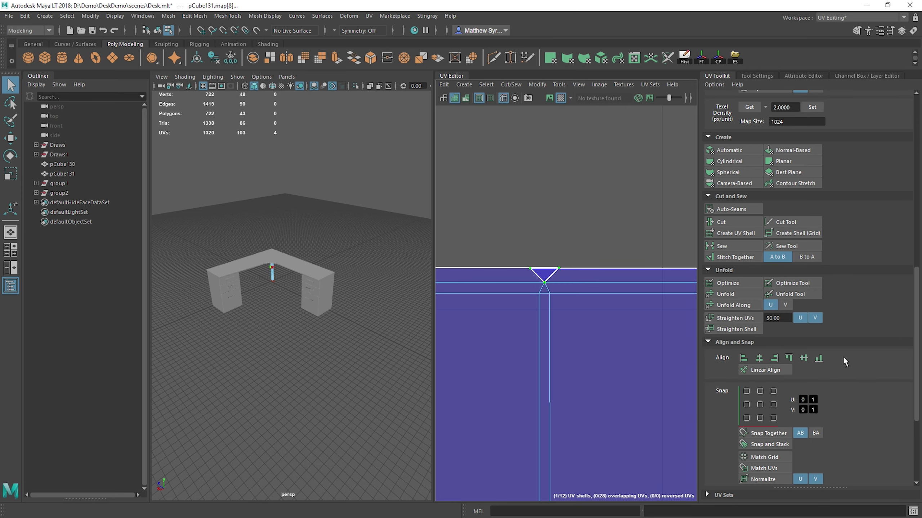
click(759, 358)
alt+middle_drag(620, 269, 541, 259)
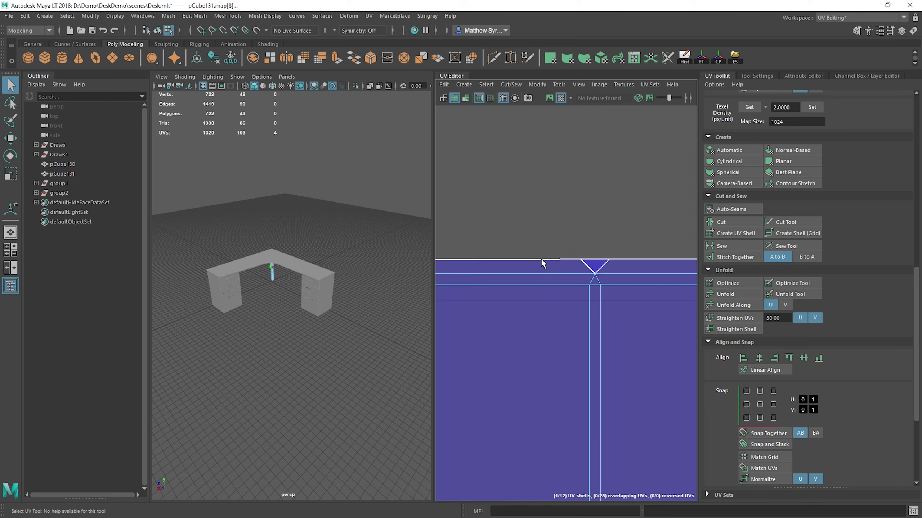
Step: Select and align the UVs at the remaining trim junctions and the end corner of the taller shell's top edge
alt+middle_drag(668, 279, 569, 284)
drag(550, 240, 602, 282)
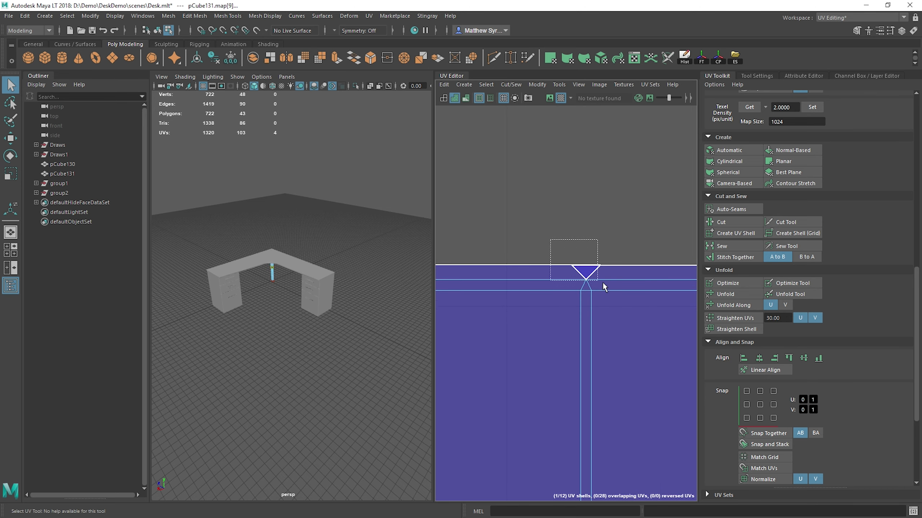
alt+middle_drag(641, 304, 504, 277)
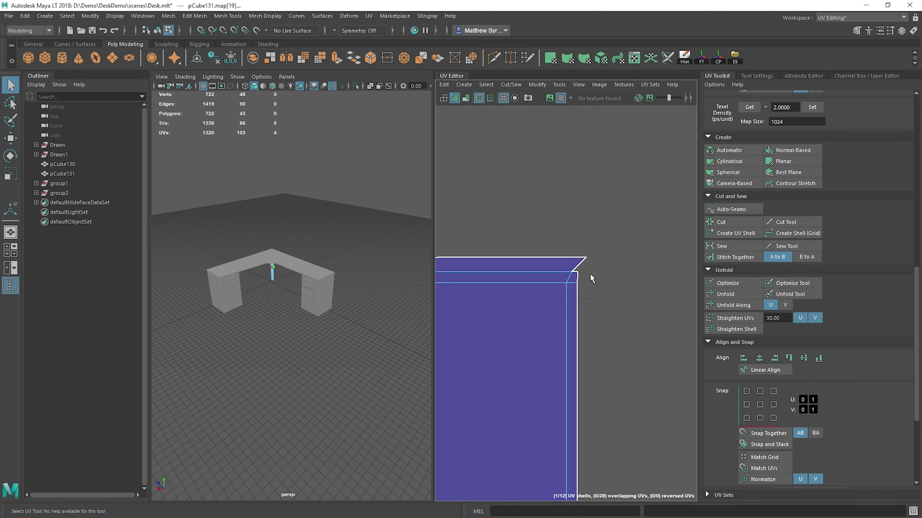
drag(545, 231, 594, 266)
click(760, 370)
scroll(511, 240, down, 3)
scroll(486, 310, down, 5)
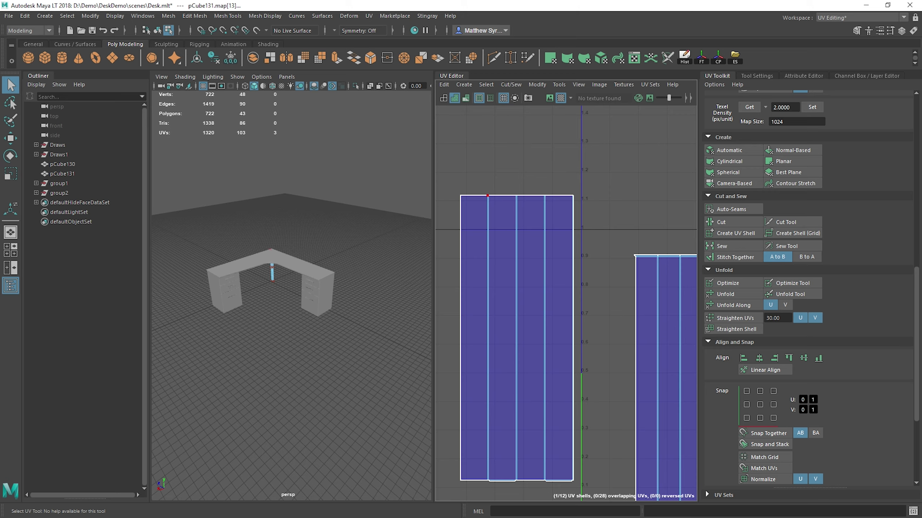
Step: Examine the leg's checker pattern up close along its shaft and around the collar below the upper block
alt+middle_drag(298, 228, 421, 301)
scroll(417, 304, up, 5)
alt+drag(383, 331, 369, 315)
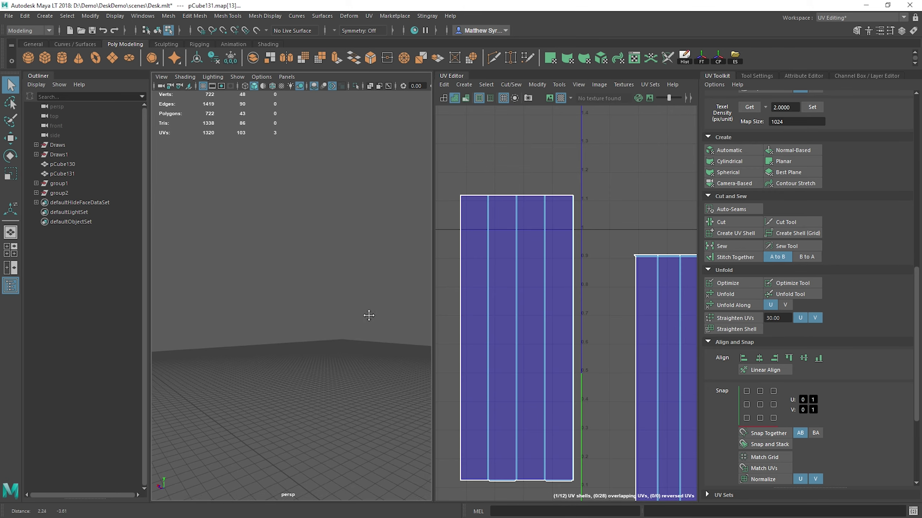
alt+middle_drag(369, 315, 242, 281)
scroll(283, 328, down, 4)
alt+middle_drag(325, 378, 329, 228)
scroll(275, 181, up, 5)
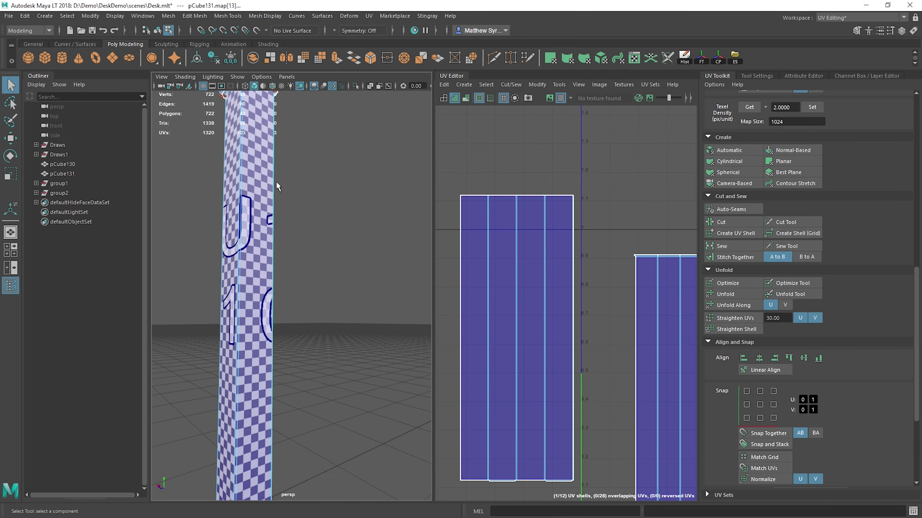
alt+middle_drag(276, 180, 330, 456)
scroll(272, 148, up, 3)
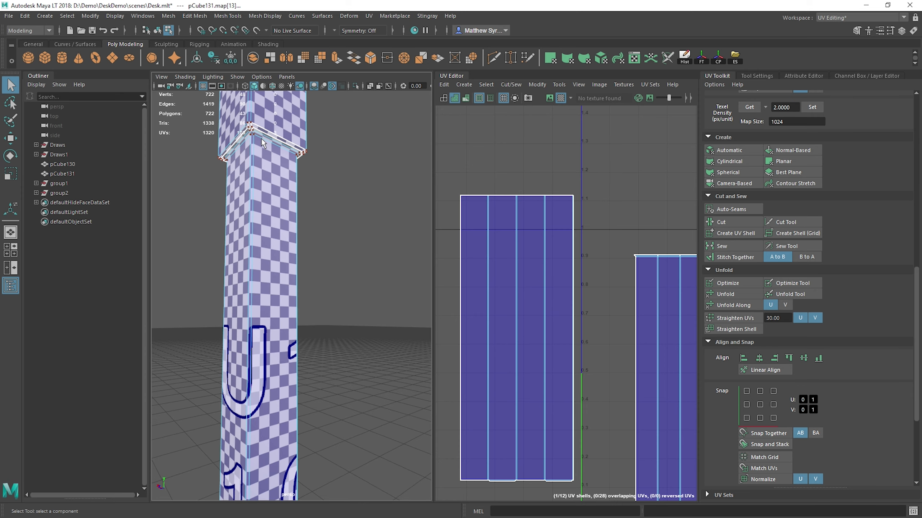
Step: Stitch the first two loose trim strips onto the bottom edge of the taller leg shell
right_drag(536, 243, 535, 204)
alt+middle_drag(554, 461, 556, 297)
scroll(534, 316, up, 3)
click(525, 322)
alt+middle_drag(478, 320, 533, 298)
shift+click(467, 301)
shift+right_drag(521, 312, 523, 286)
scroll(557, 306, up, 5)
click(486, 313)
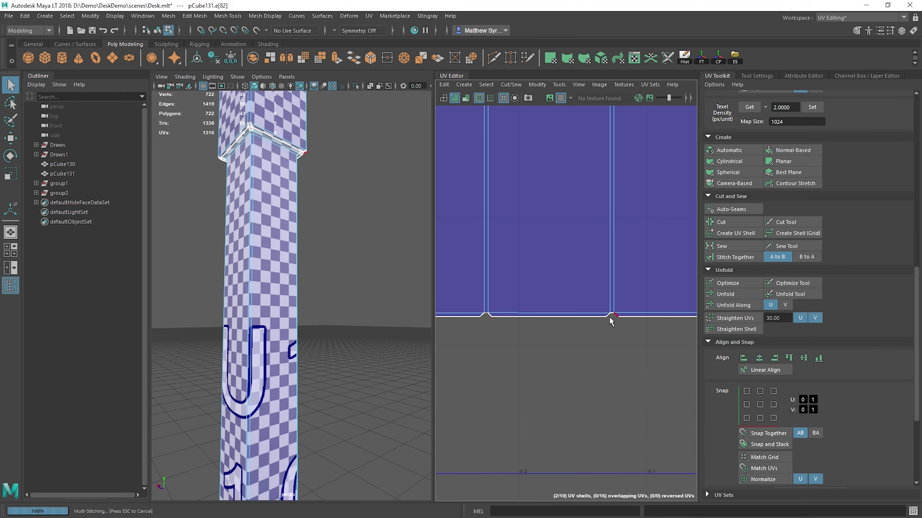
shift+right_drag(610, 316, 625, 234)
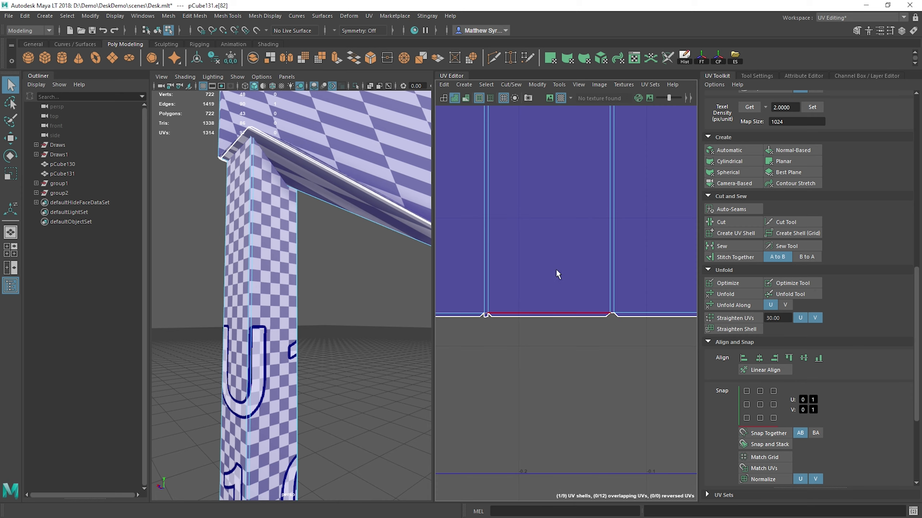
click(627, 389)
key(ctrl+z)
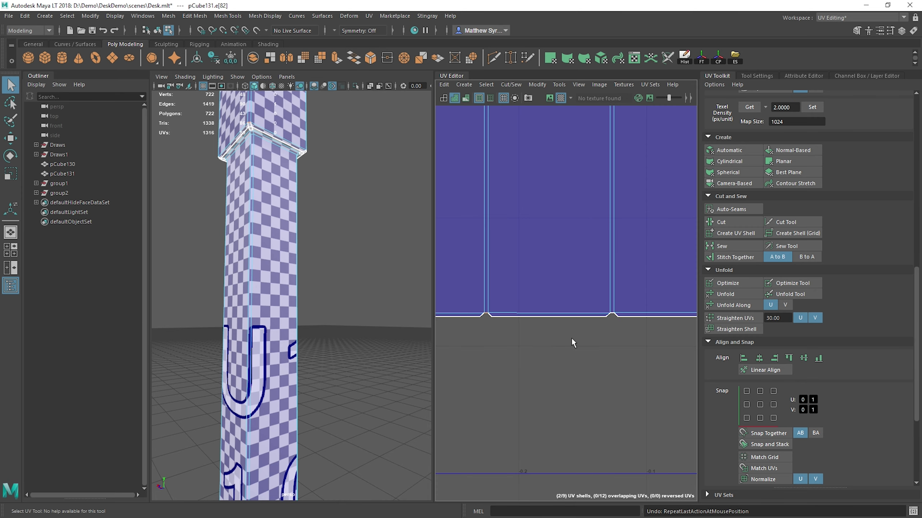
Step: Stitch the remaining trim strips along the taller leg shell's bottom edge
shift+click(612, 314)
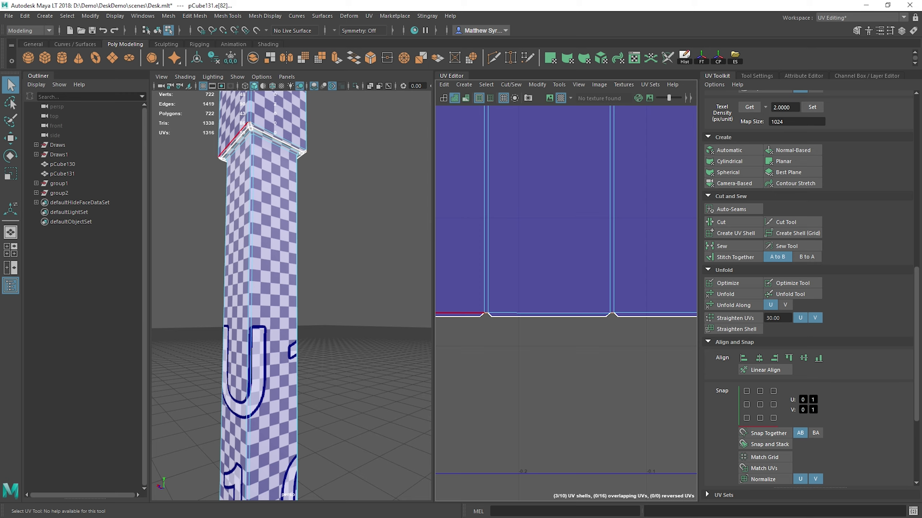
alt+middle_drag(573, 280, 641, 280)
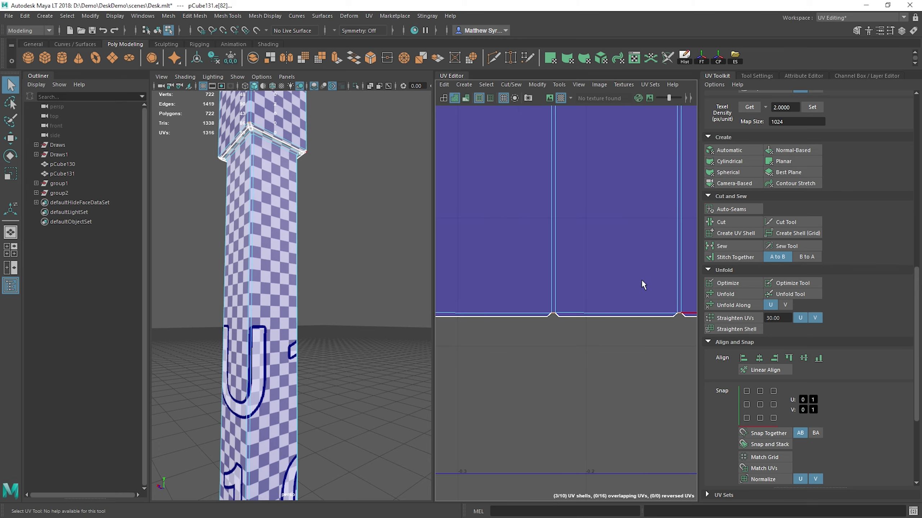
alt+middle_drag(443, 327, 587, 337)
shift+click(579, 306)
key(shift+s)
scroll(584, 334, up, 2)
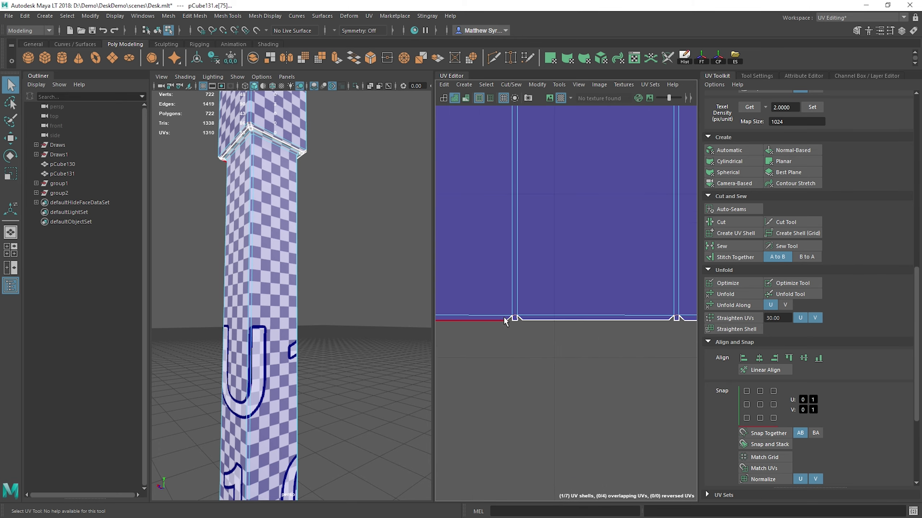
Step: Sew the small angled gaps at the junctions between the trim strips on the taller shell's bottom edge
shift+right_drag(574, 356, 619, 367)
alt+middle_drag(598, 338, 441, 345)
drag(524, 324, 529, 325)
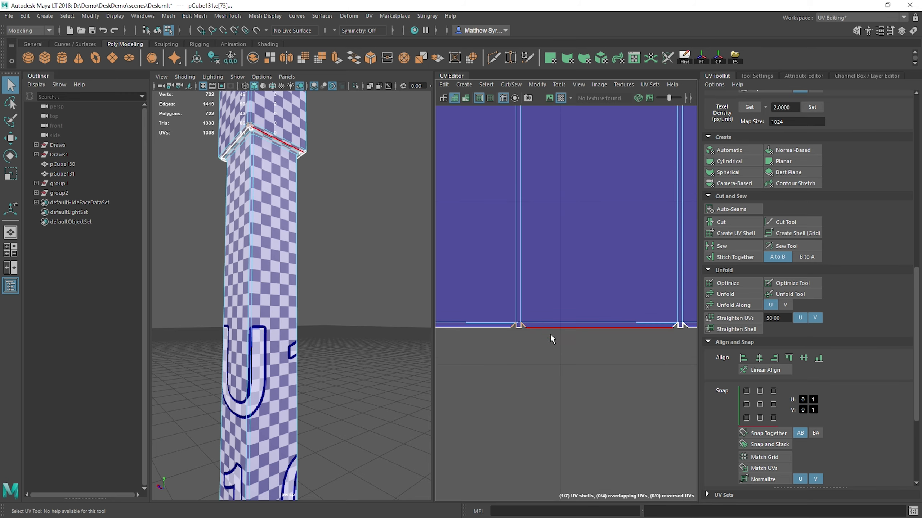
shift+right_drag(551, 339, 595, 348)
alt+middle_drag(620, 330, 464, 323)
drag(511, 317, 542, 317)
shift+right_drag(550, 322, 593, 333)
alt+middle_drag(644, 346, 552, 355)
Step: Stitch the tiny loose corner squares into the leg's two UV shells
scroll(557, 366, down, 10)
alt+middle_drag(607, 364, 546, 330)
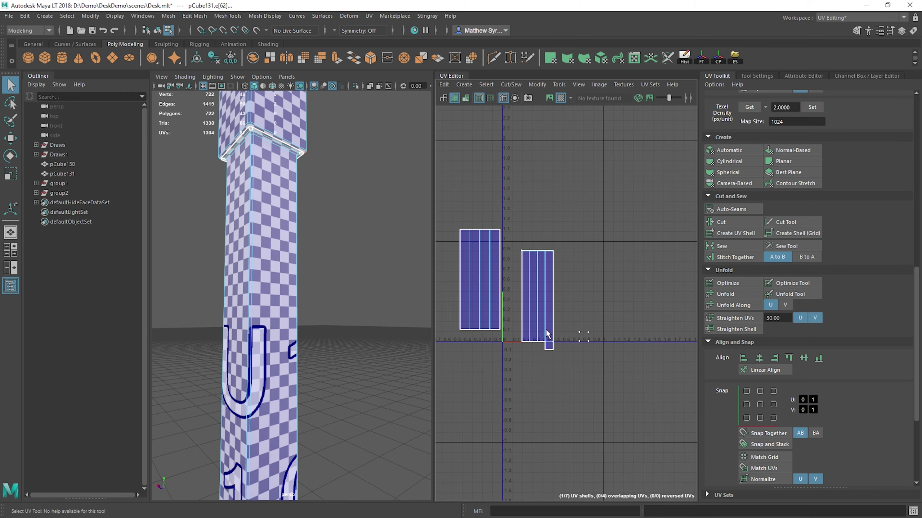
scroll(621, 318, up, 12)
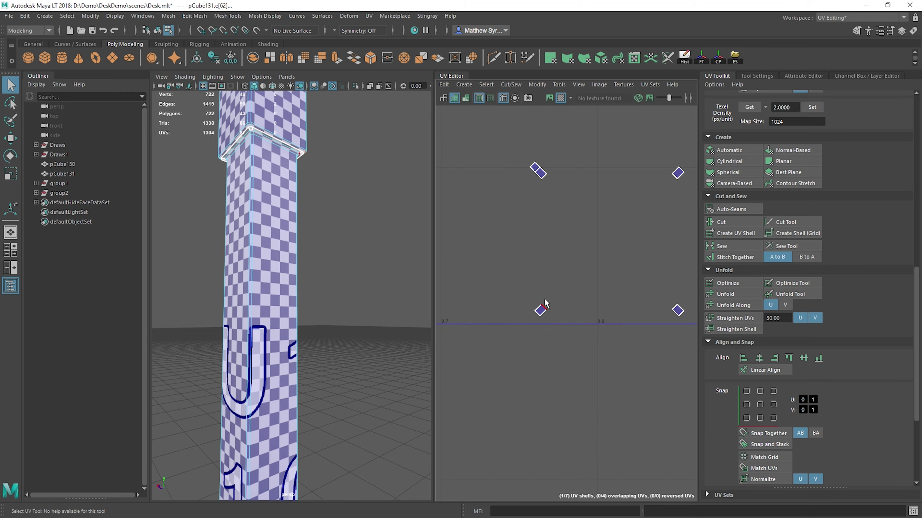
shift+right_drag(545, 303, 669, 304)
key(g)
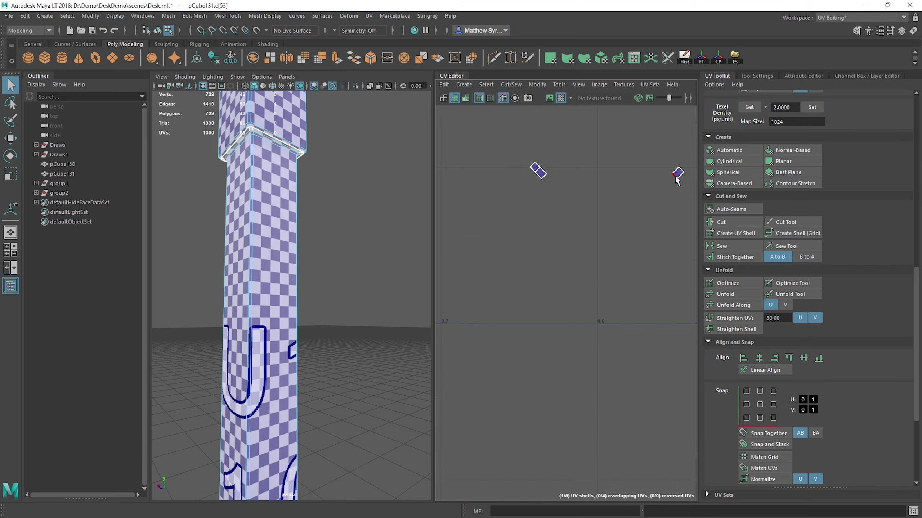
click(674, 176)
key(g)
key(g)
Step: Select all the leg's UVs and move both shells up and away from the UV origin
scroll(501, 355, down, 12)
alt+middle_drag(490, 302, 587, 261)
right_drag(544, 247, 595, 246)
drag(626, 172, 472, 415)
alt+middle_drag(582, 290, 564, 285)
key(w)
middle_drag(574, 245, 651, 181)
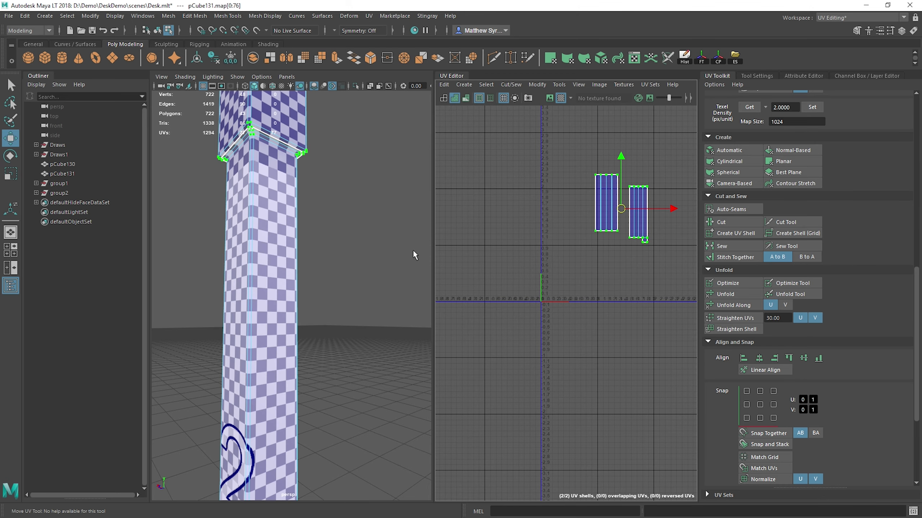
Step: Select the desktop together with the corner leg and combine them into one mesh
alt+right_drag(259, 235, 242, 218)
right_drag(286, 188, 315, 175)
click(270, 202)
scroll(277, 214, down, 6)
alt+drag(278, 217, 287, 240)
click(293, 257)
alt+drag(317, 329, 315, 318)
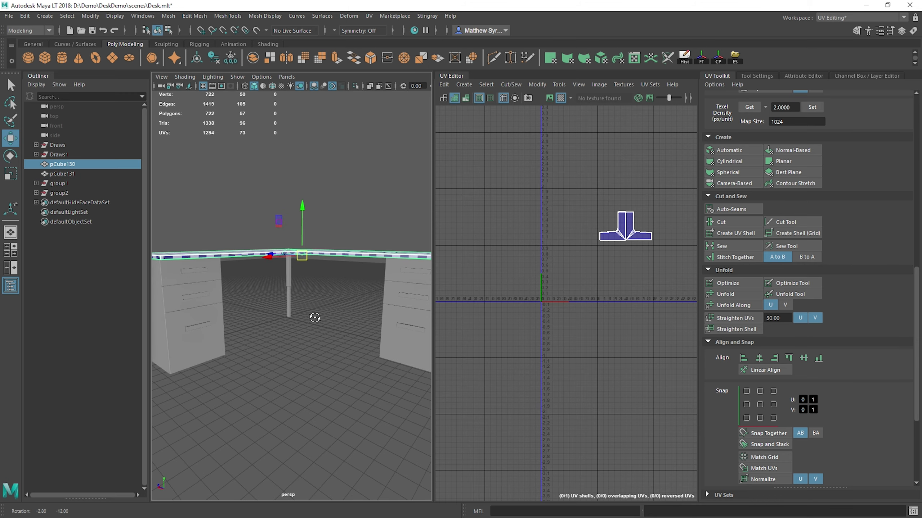
shift+click(289, 283)
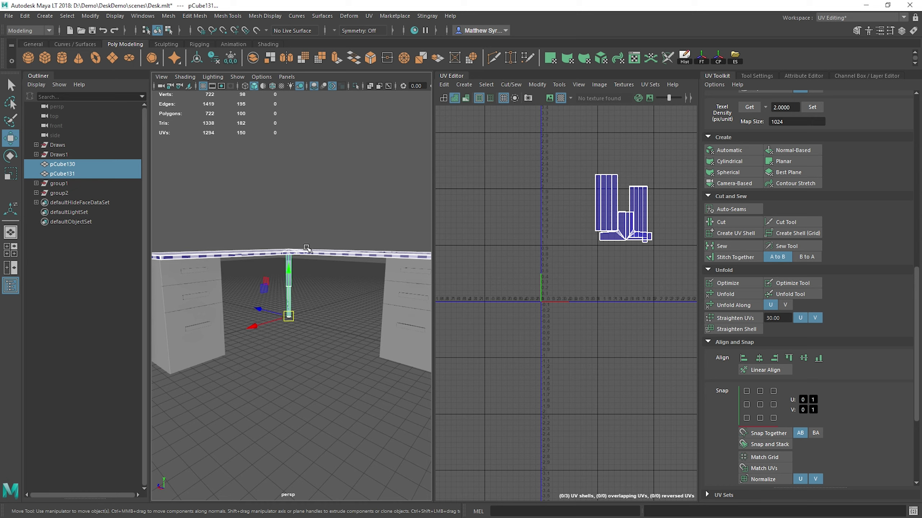
shift+right_click(306, 248)
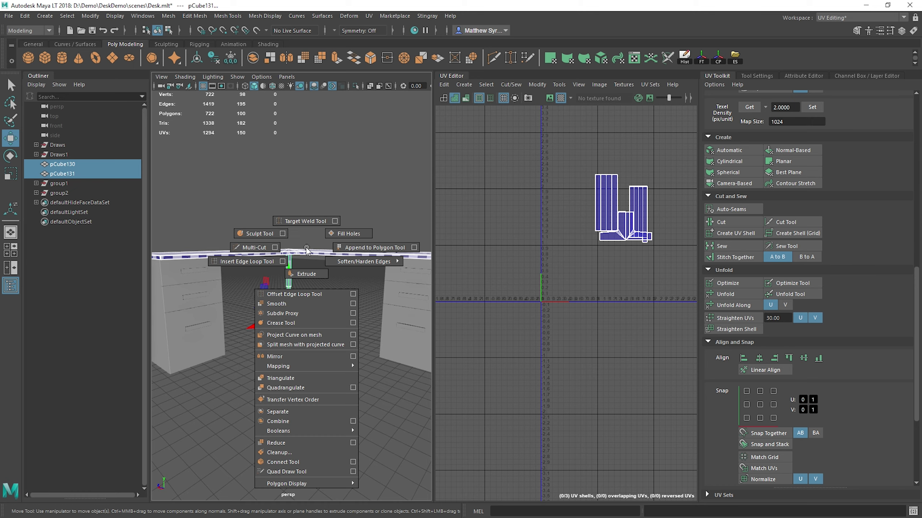
click(299, 422)
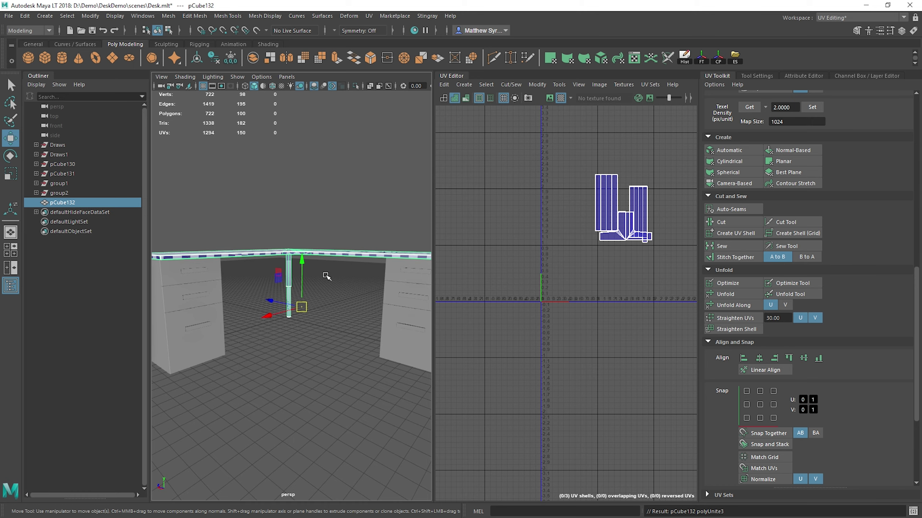
alt+drag(290, 272, 211, 310)
shift+click(210, 309)
alt+drag(377, 352, 360, 327)
shift+click(313, 308)
shift+right_drag(413, 286, 406, 292)
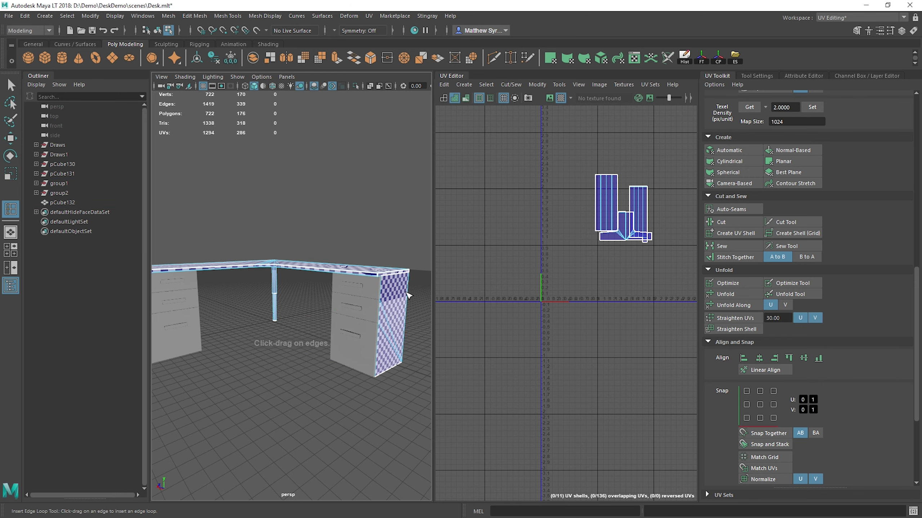
click(408, 307)
key(q)
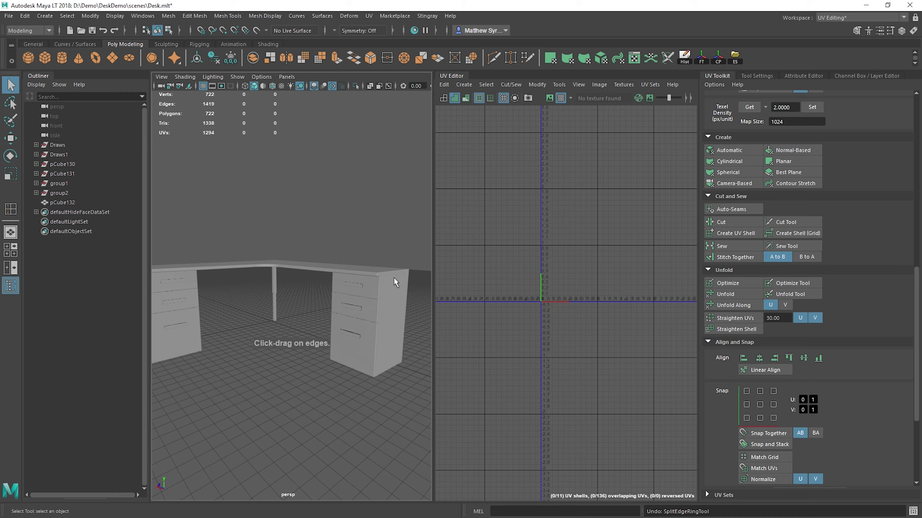
Step: Combine the desktop-and-leg mesh with both drawer cabinet bodies and delete the result's history
click(395, 281)
shift+click(372, 271)
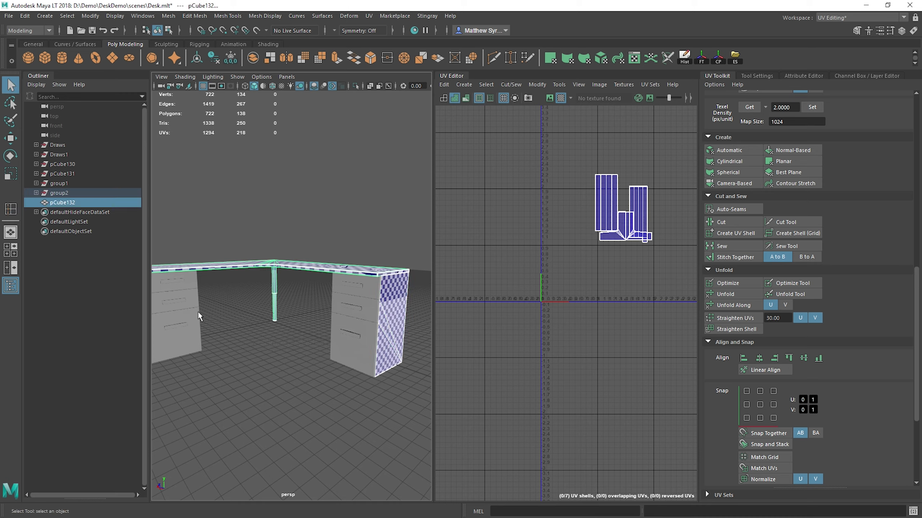
alt+drag(198, 313, 239, 344)
shift+click(222, 367)
shift+right_drag(248, 272, 246, 446)
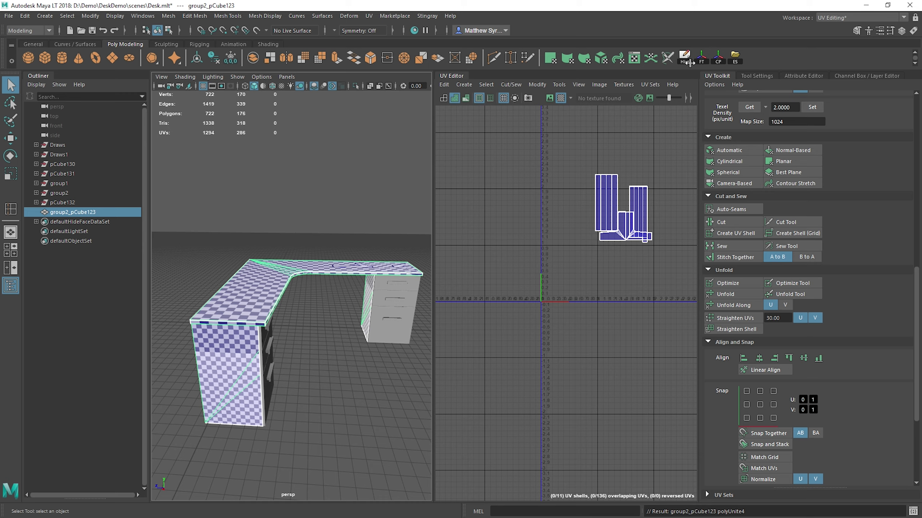
click(687, 60)
Step: Select every part of the desk, including drawers and handles, and combine them into a single mesh
alt+drag(417, 294, 384, 268)
scroll(341, 274, down, 8)
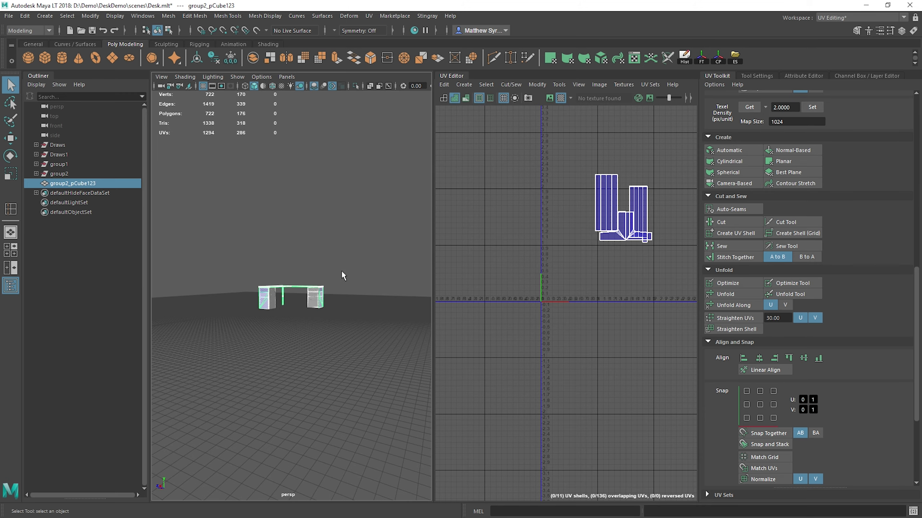
drag(230, 223, 395, 365)
key(f)
alt+drag(323, 304, 309, 289)
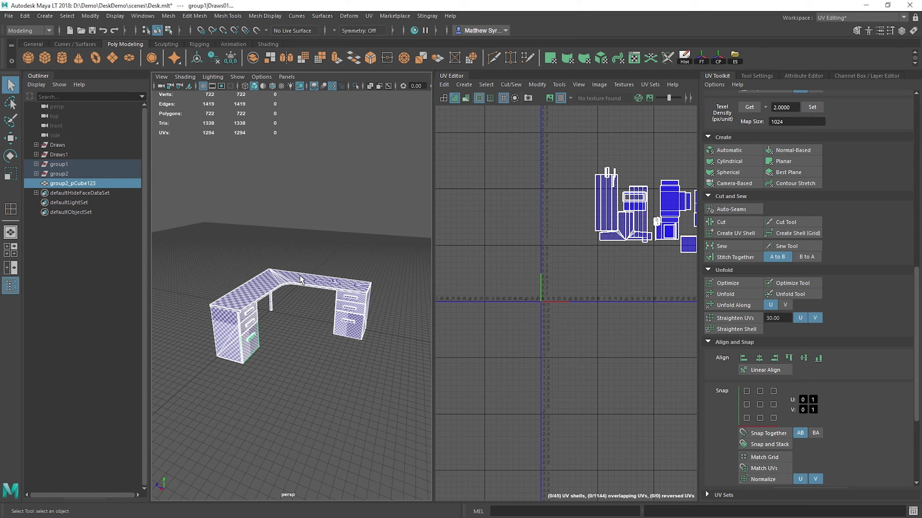
shift+right_drag(300, 279, 290, 450)
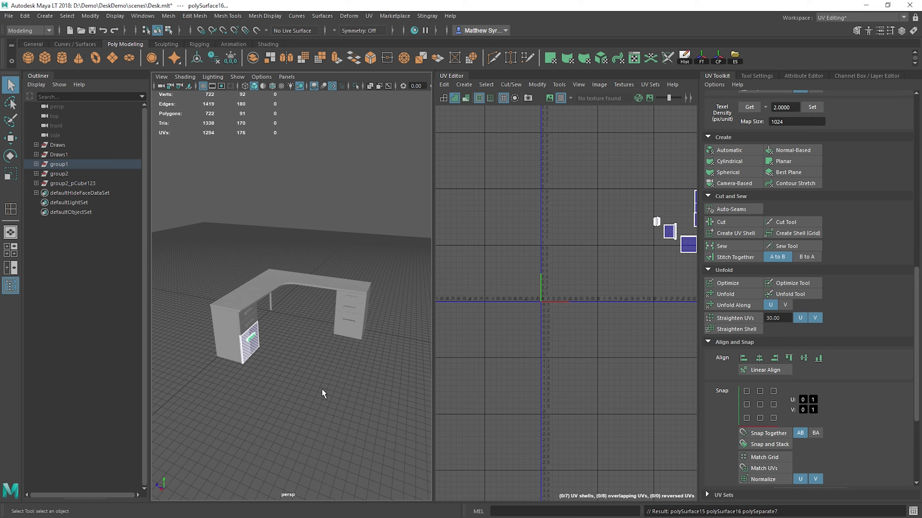
drag(199, 254, 403, 389)
shift+right_drag(354, 274, 332, 446)
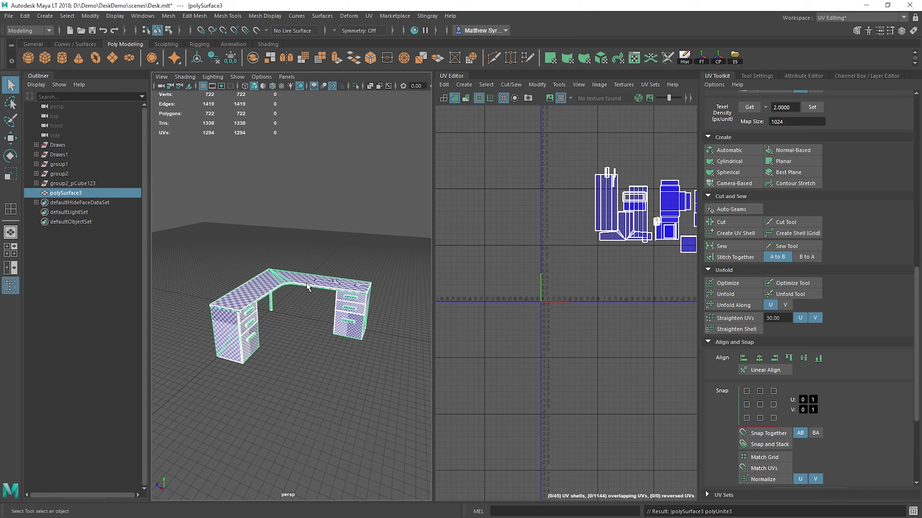
Step: Delete the combined desk mesh's history and freeze its transformations
click(686, 63)
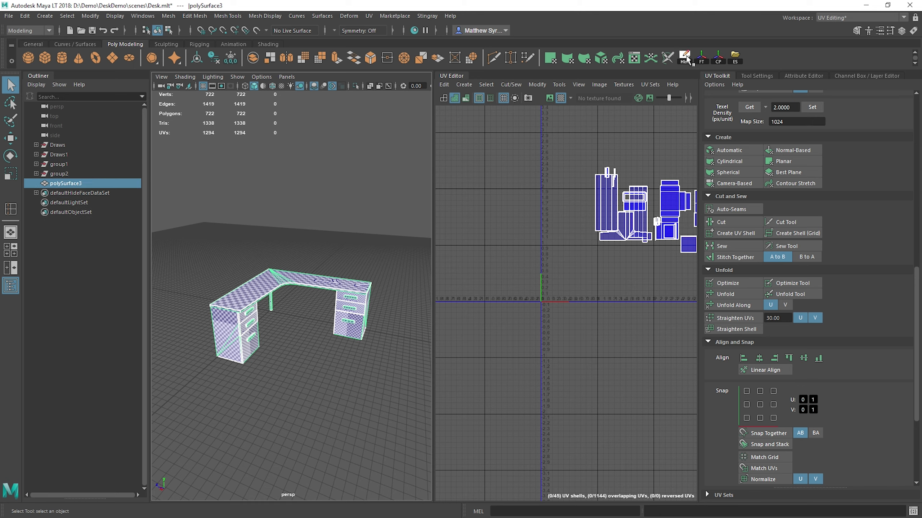
click(703, 62)
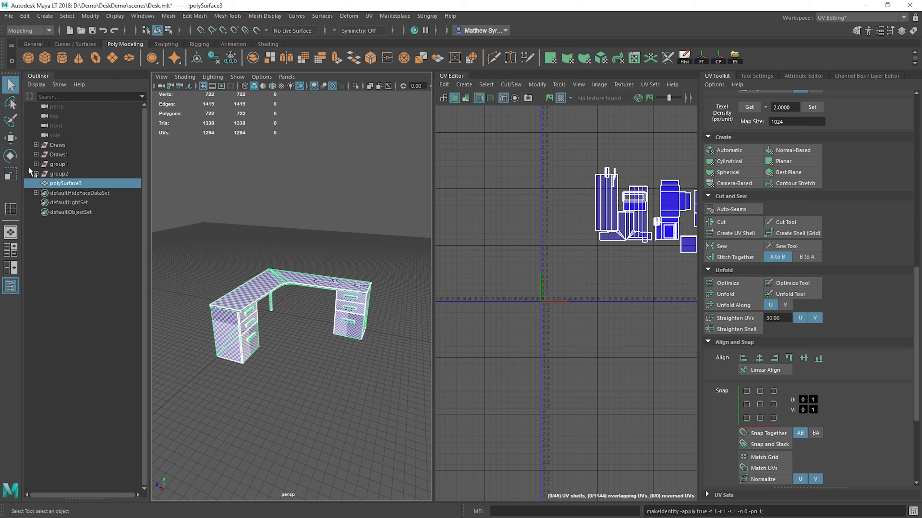
Step: Delete the leftover groups Draws, Draws1, group1 and group2 from the scene
click(64, 174)
shift+click(57, 145)
key(Delete)
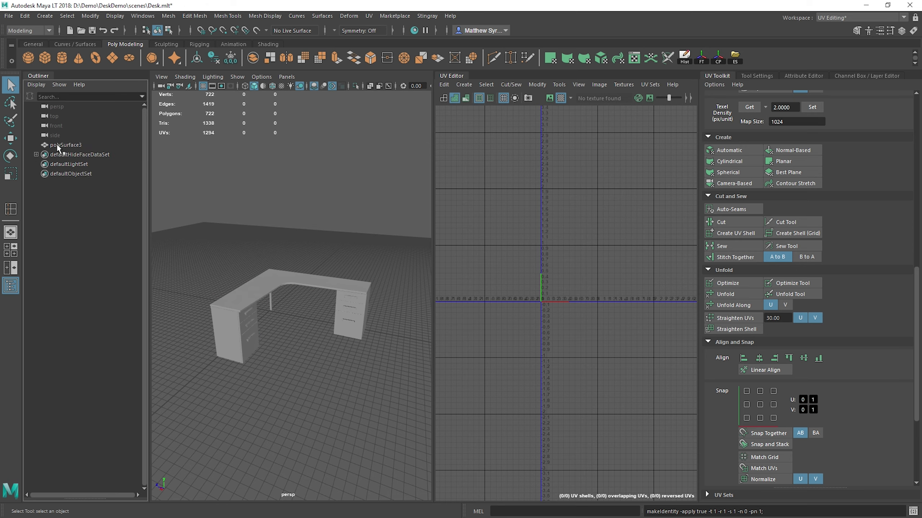
Step: Rename the combined desk mesh as DeskMesh
double_click(61, 145)
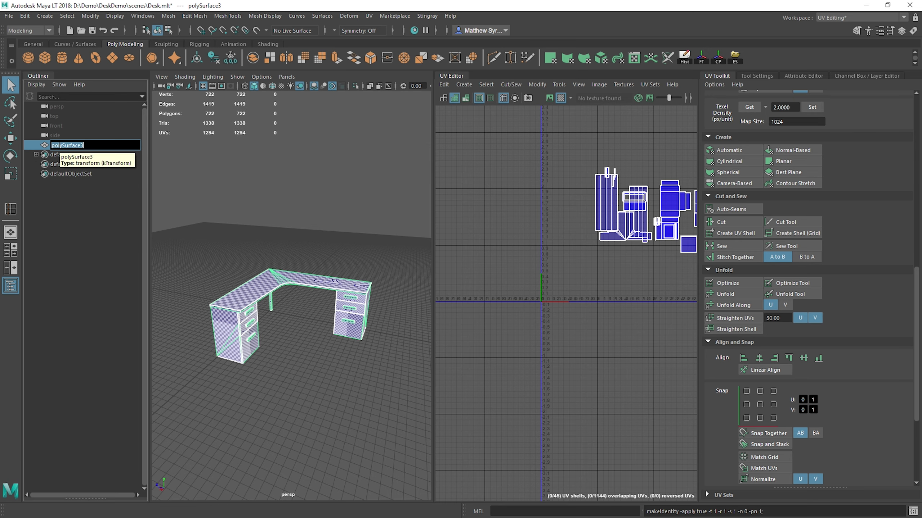
text(Desk)
key(Return)
double_click(59, 145)
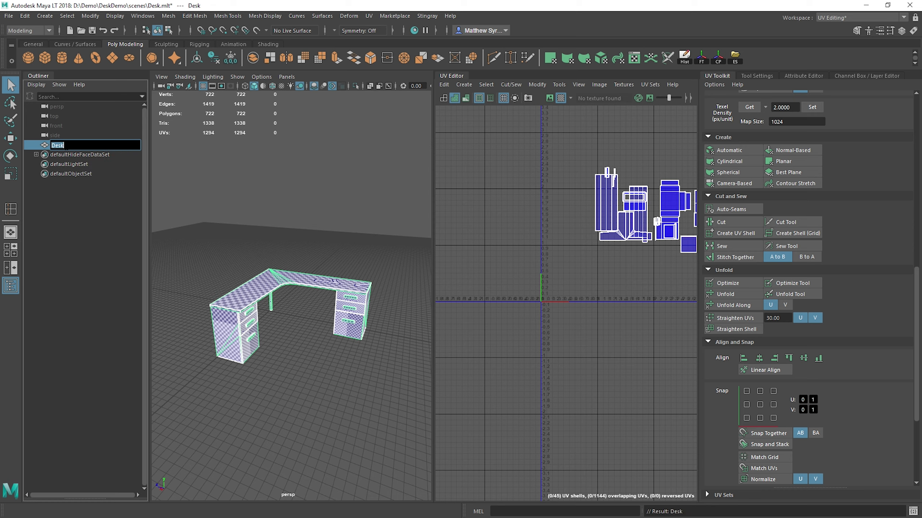
text(DeskMesh)
key(Return)
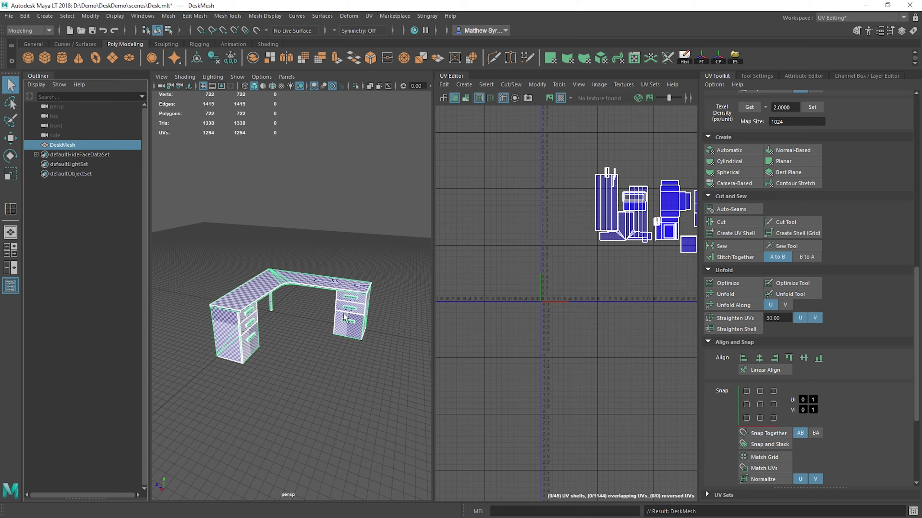
Step: Examine the combined desk's checker pattern, its full set of UV shells, and the available layout and texel density options
alt+drag(352, 308, 293, 290)
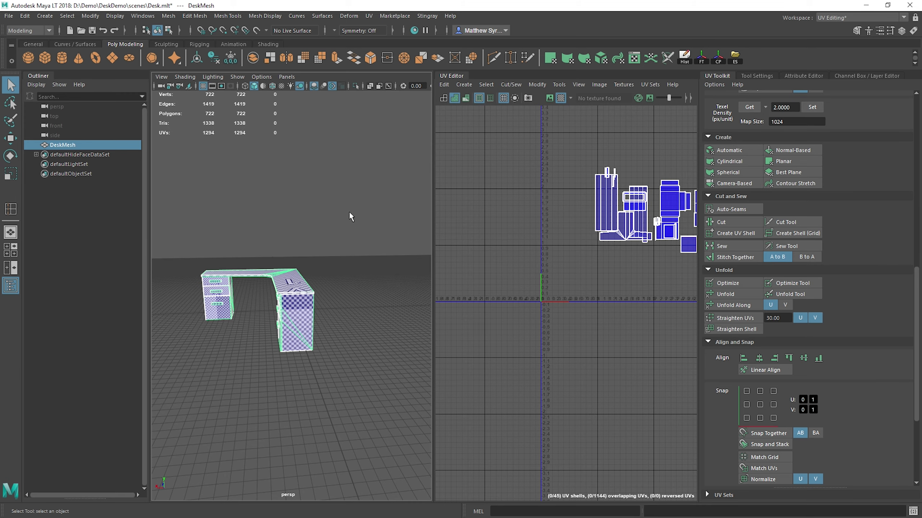
alt+drag(249, 261, 292, 269)
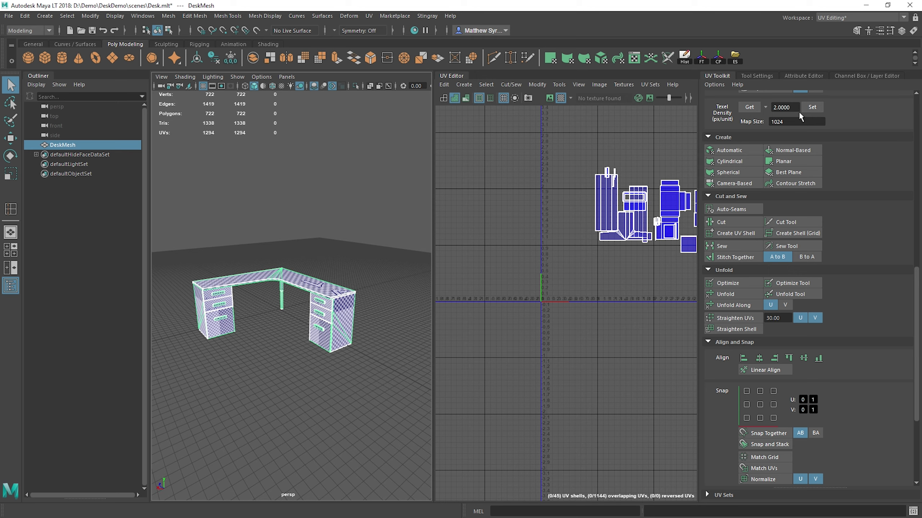
scroll(782, 430, down, 3)
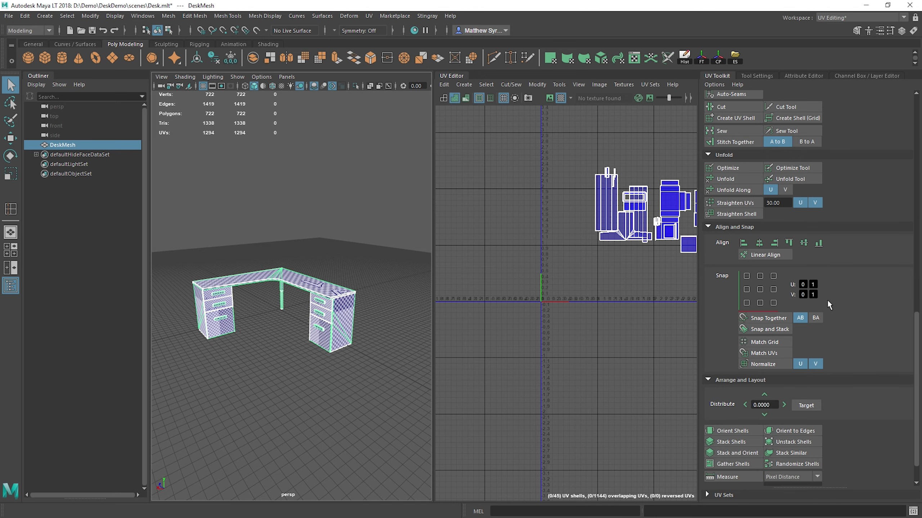
scroll(815, 355, down, 1)
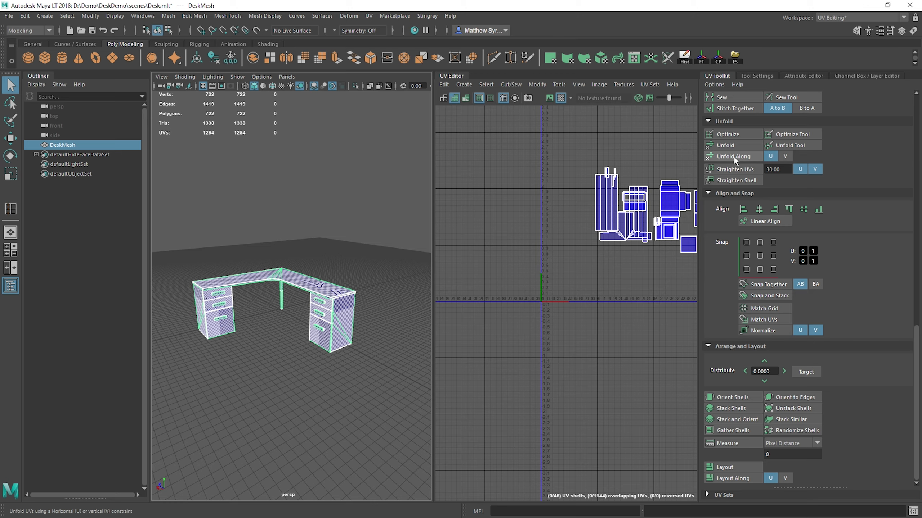
alt+middle_drag(652, 258, 535, 276)
scroll(804, 168, up, 8)
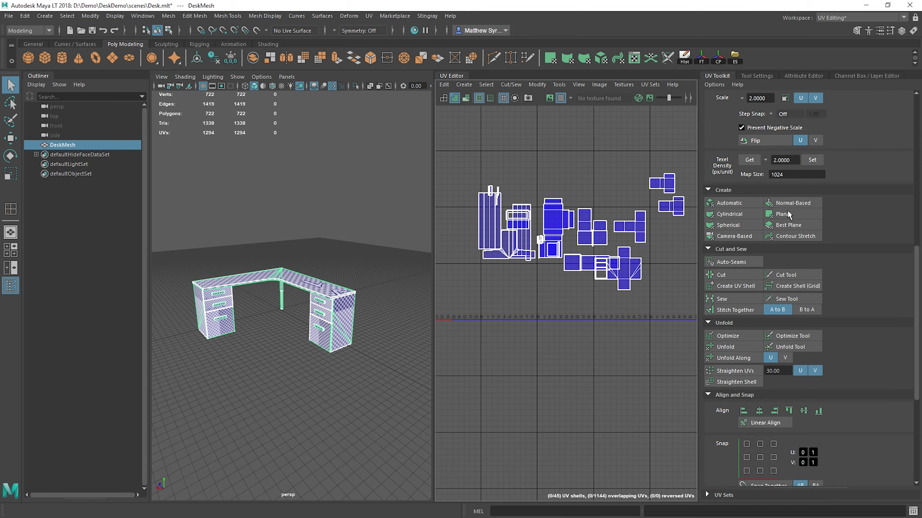
alt+right_drag(237, 351, 302, 319)
alt+drag(311, 317, 346, 313)
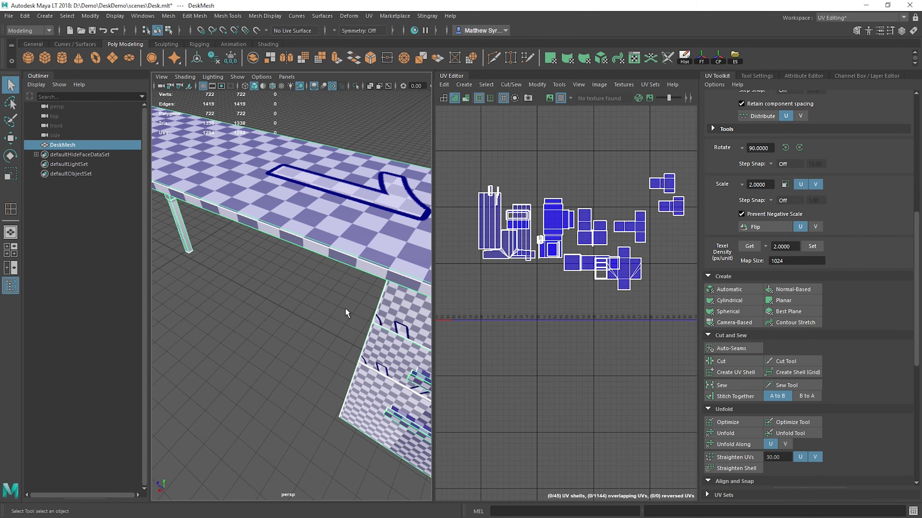
Step: Apply a uniform texel density of 5 px/unit at map size 1024 to all of DeskMesh's UV shells
alt+right_drag(346, 313, 279, 314)
alt+drag(279, 314, 299, 278)
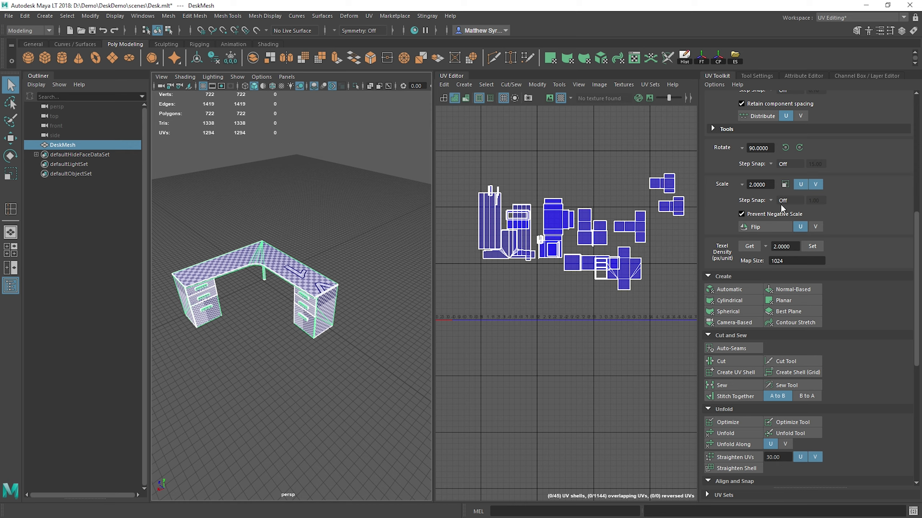
click(747, 247)
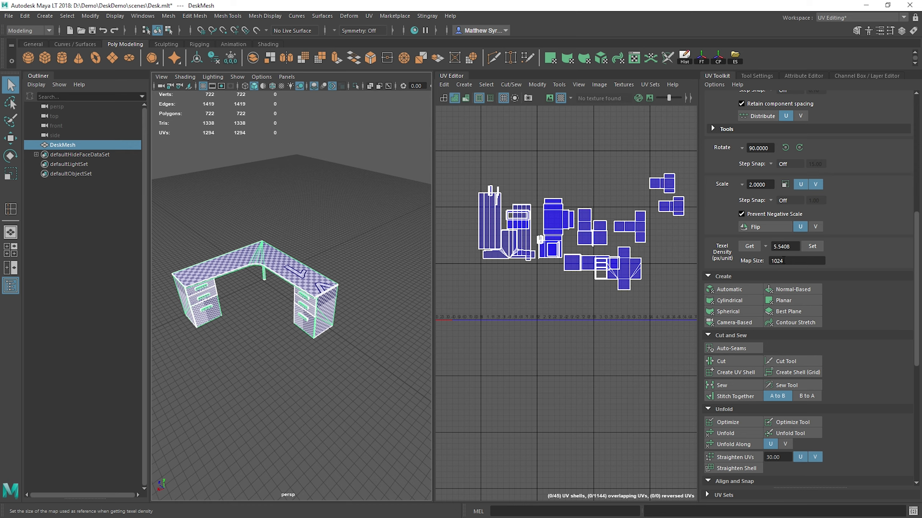
drag(794, 248, 774, 247)
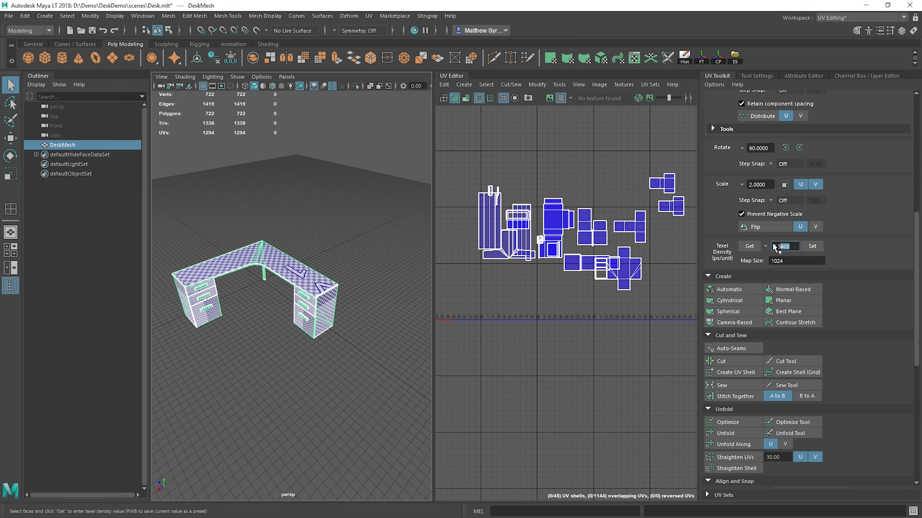
text(5)
key(Return)
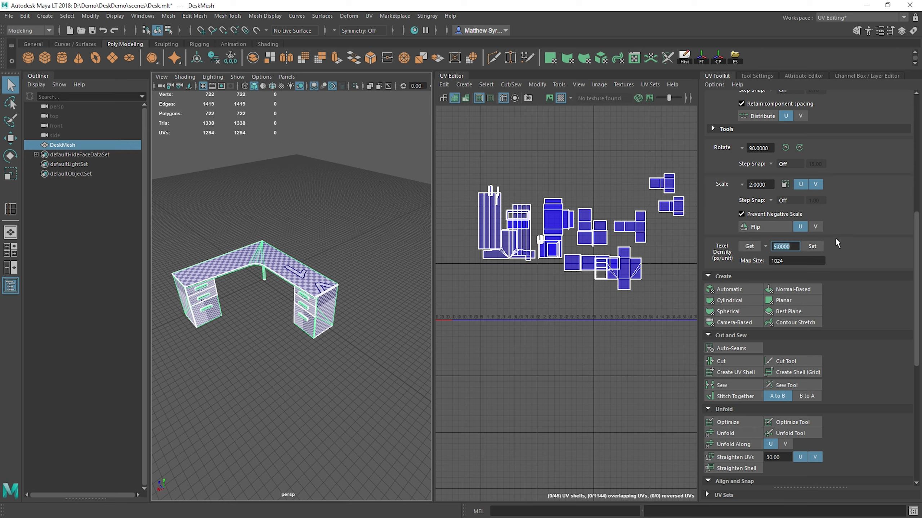
click(809, 246)
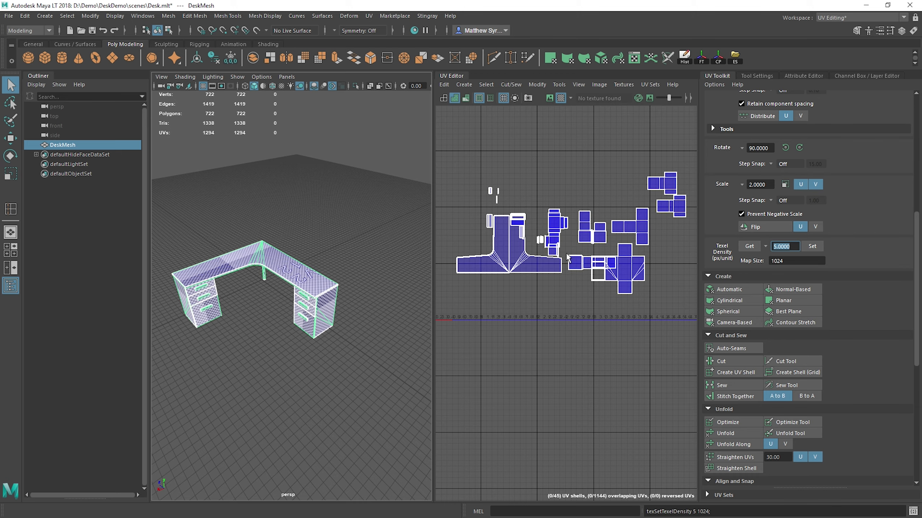
scroll(337, 209, up, 8)
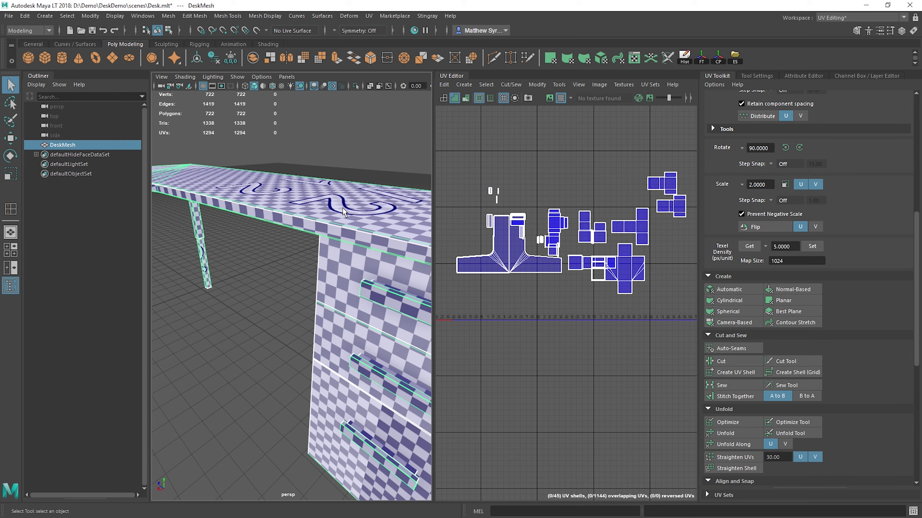
Step: Try the preset texel densities 16 and 32 px/unit on all of DeskMesh's UV shells
click(765, 246)
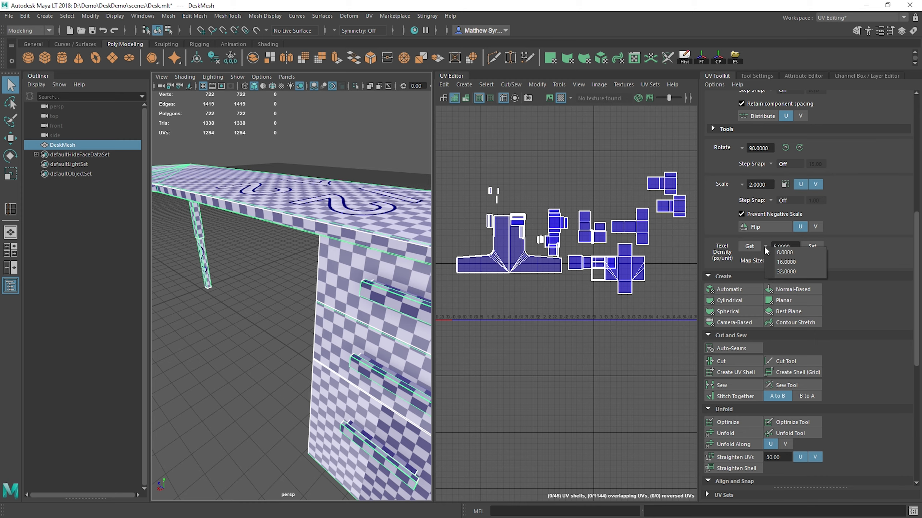
click(786, 262)
click(812, 246)
scroll(626, 264, down, 4)
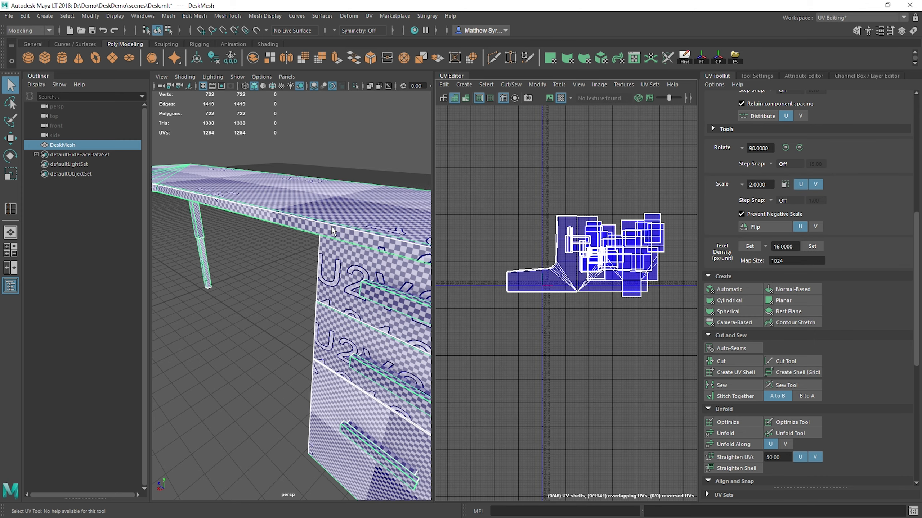
click(764, 248)
click(784, 273)
click(814, 246)
Step: Restore the texel density of DeskMesh's UV shells to 5 px/unit and inspect the checker pattern on the desk
double_click(781, 247)
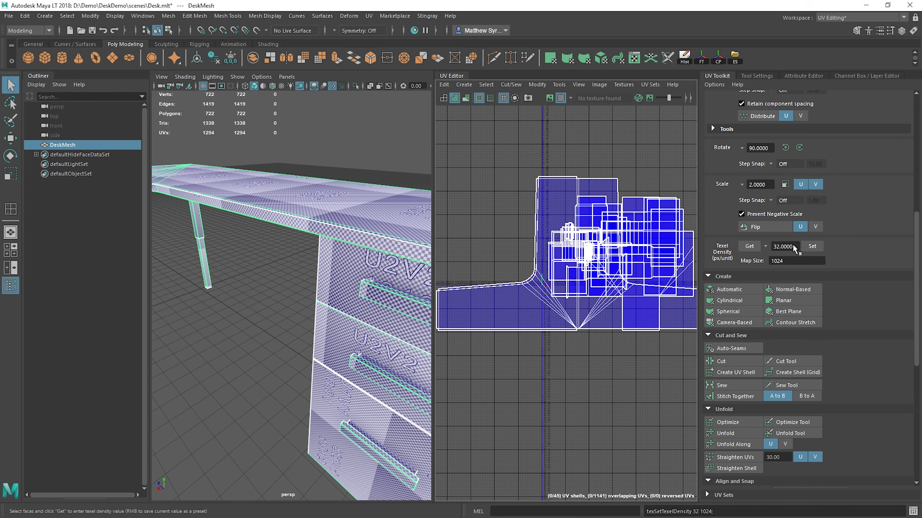
text(5)
key(Return)
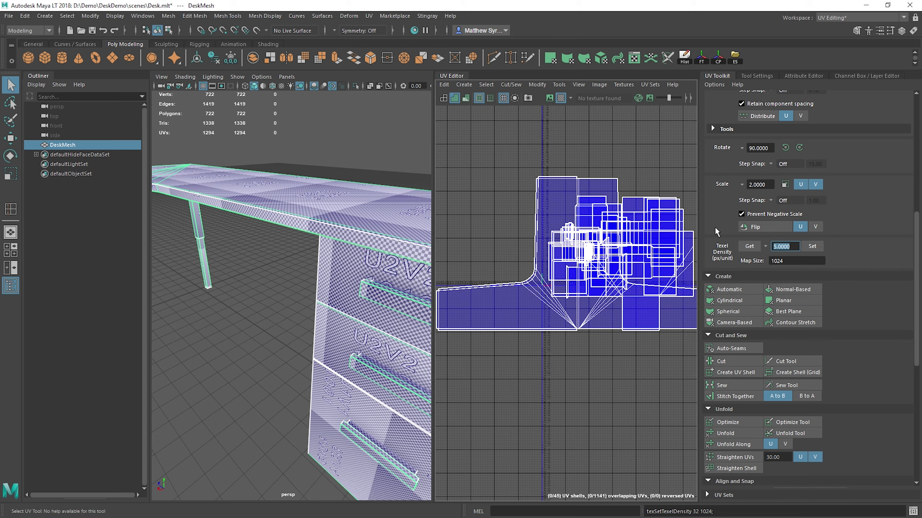
click(812, 247)
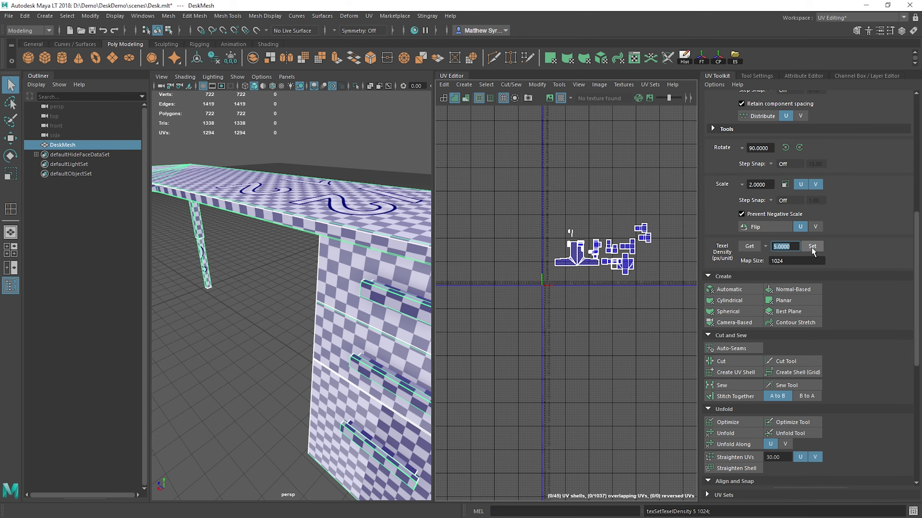
scroll(311, 252, down, 8)
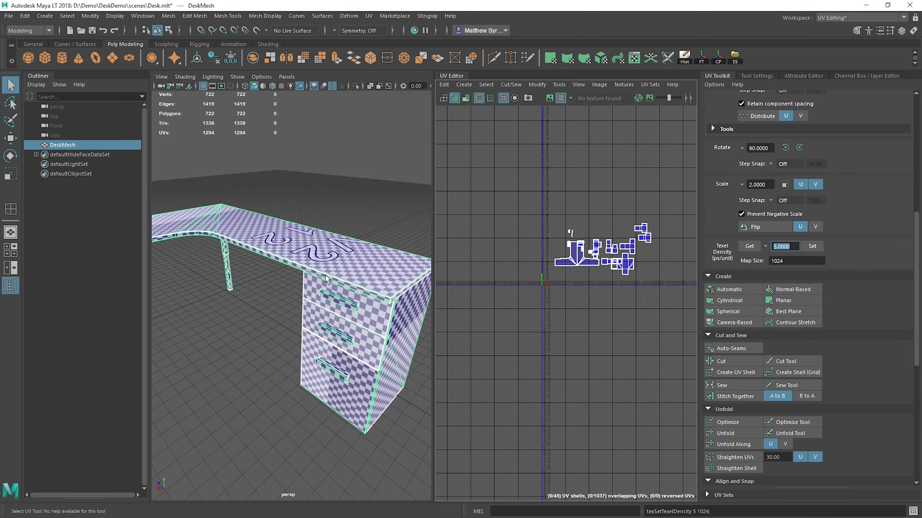
alt+drag(311, 252, 316, 287)
scroll(316, 287, up, 8)
alt+middle_drag(290, 301, 376, 283)
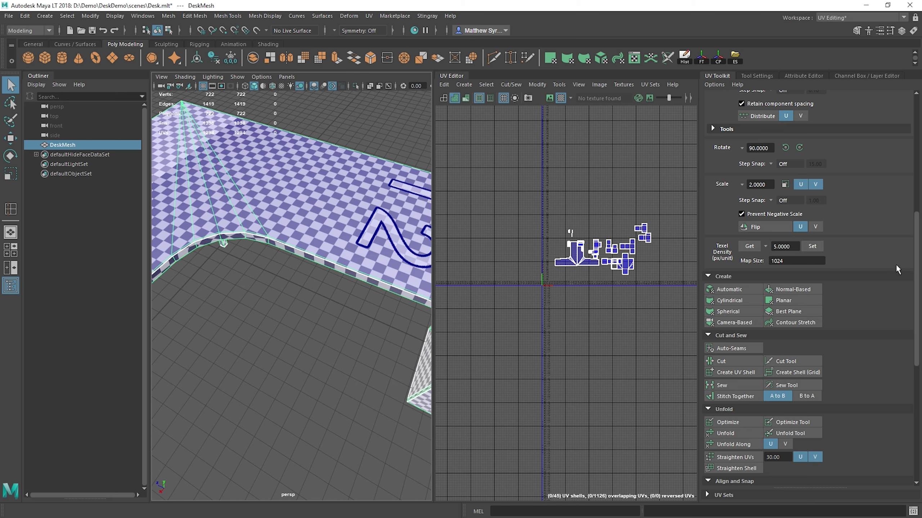
Step: Lay out DeskMesh's UV shells in the 0-to-1 tile using Unfold3D, packing resolution 256, texture map size 1024 and 5-pixel shell padding
scroll(746, 438, down, 6)
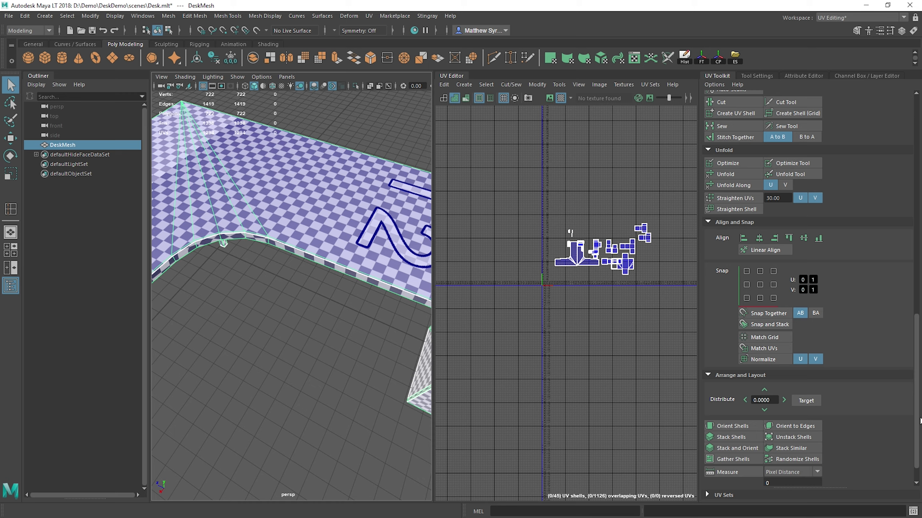
scroll(558, 282, up, 4)
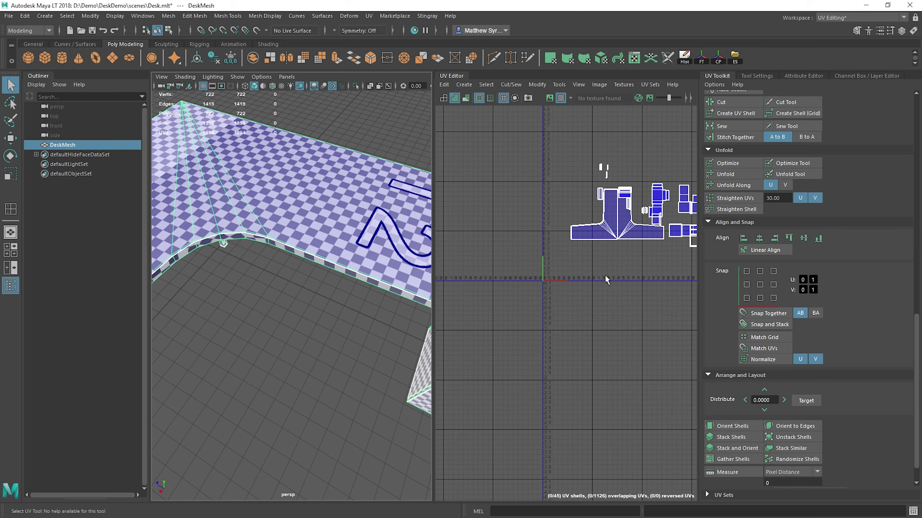
alt+middle_drag(669, 239, 535, 297)
scroll(534, 296, up, 1)
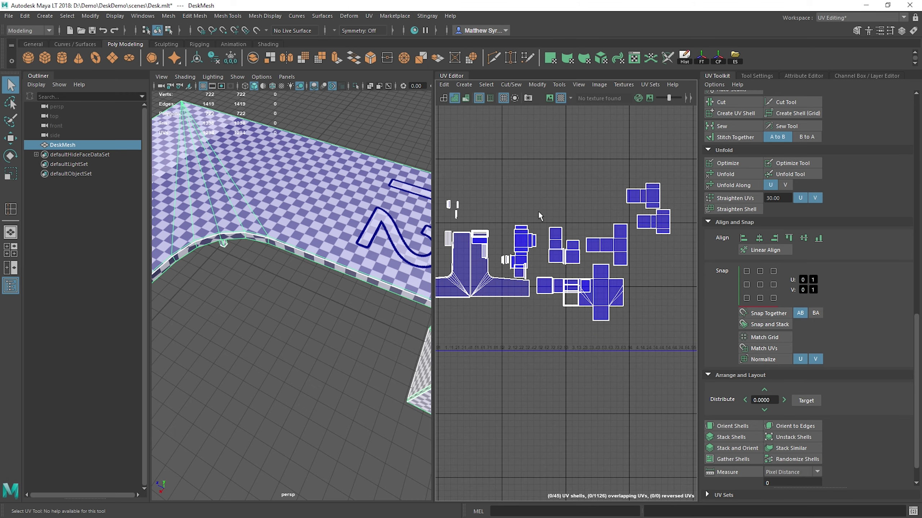
scroll(537, 312, down, 2)
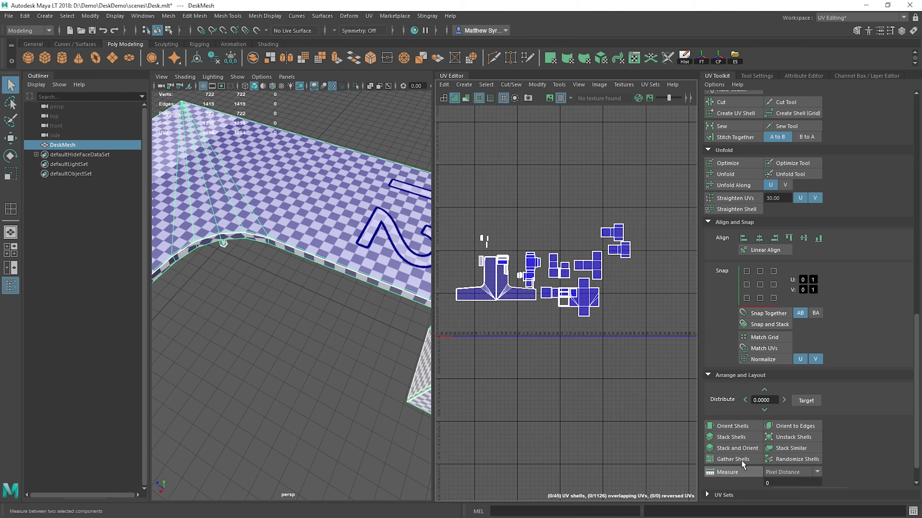
scroll(741, 460, down, 1)
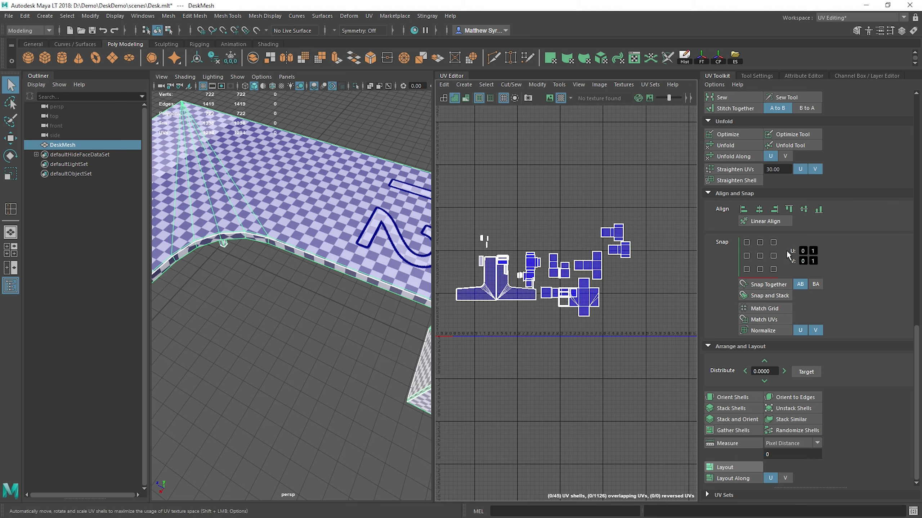
shift+click(724, 467)
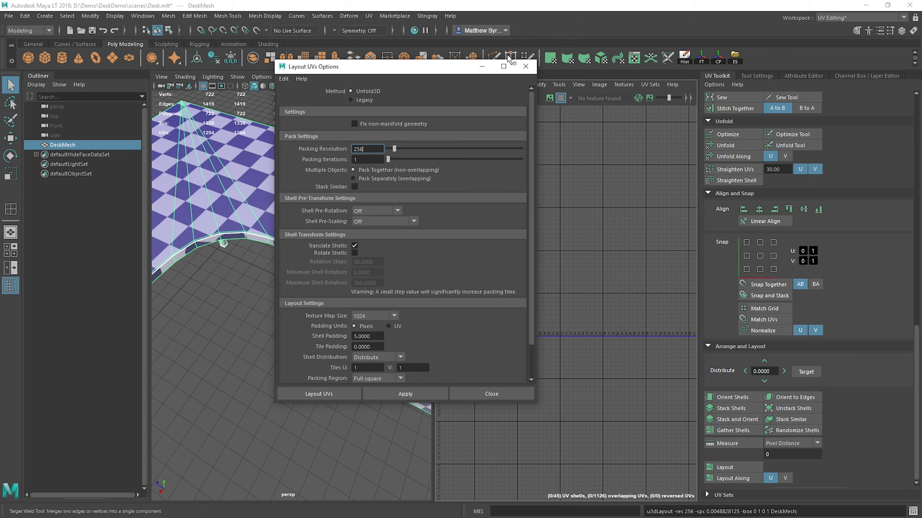
click(487, 63)
scroll(542, 325, up, 2)
alt+middle_drag(511, 309, 611, 290)
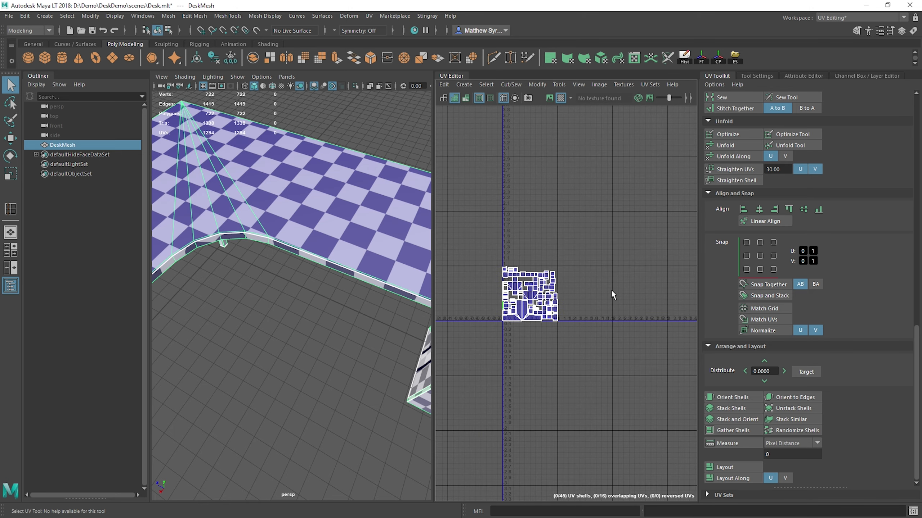
scroll(504, 307, up, 9)
alt+middle_drag(504, 308, 550, 289)
alt+drag(414, 296, 362, 270)
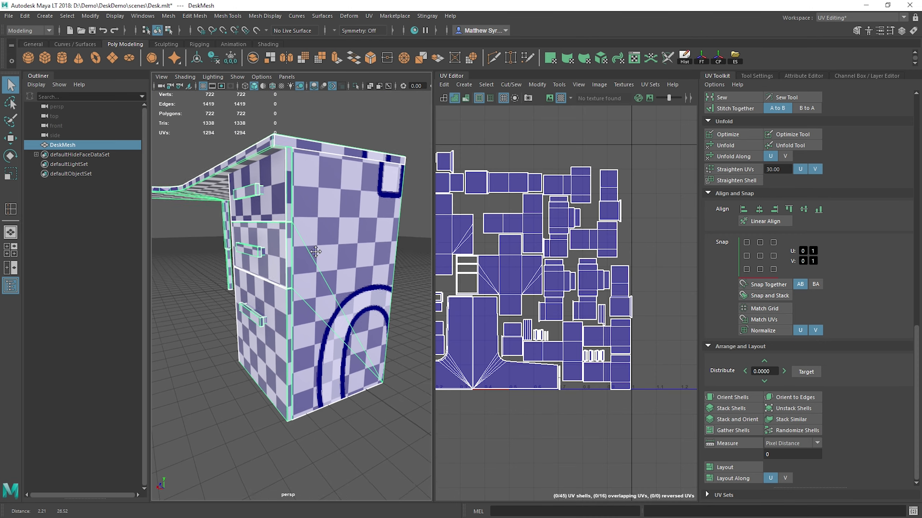